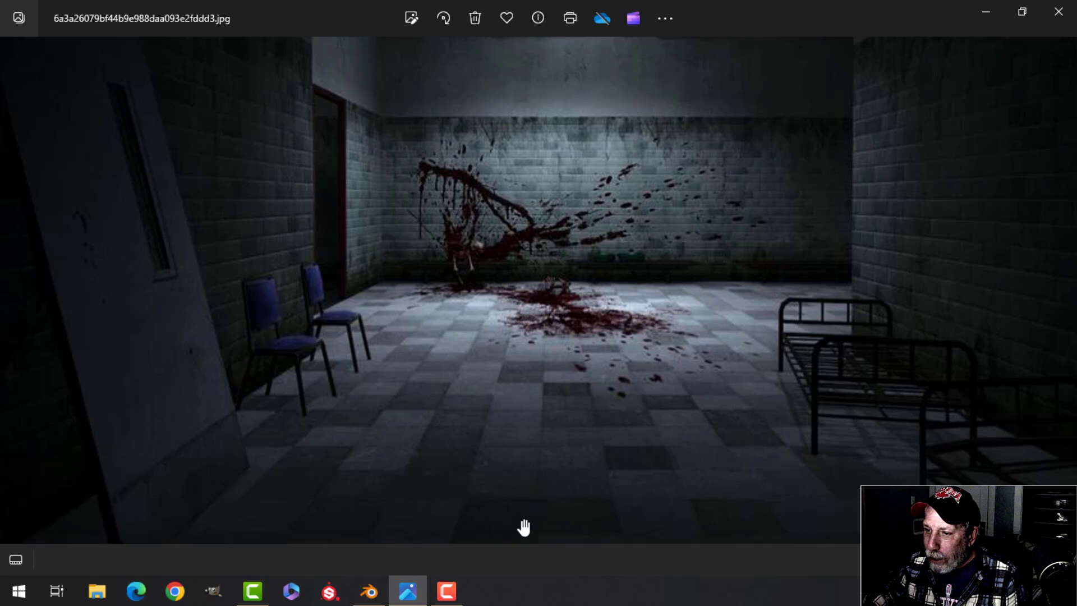
Switch to Blender and delete the default camera, cube and light from the scene
left_click(369, 591)
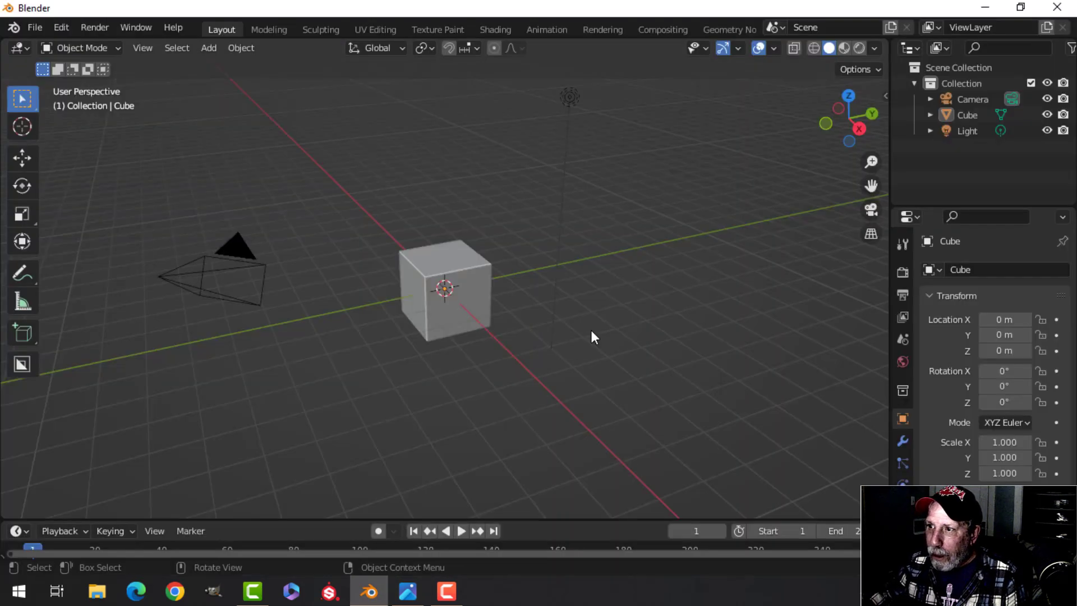
key("a")
key("x")
left_click(638, 280)
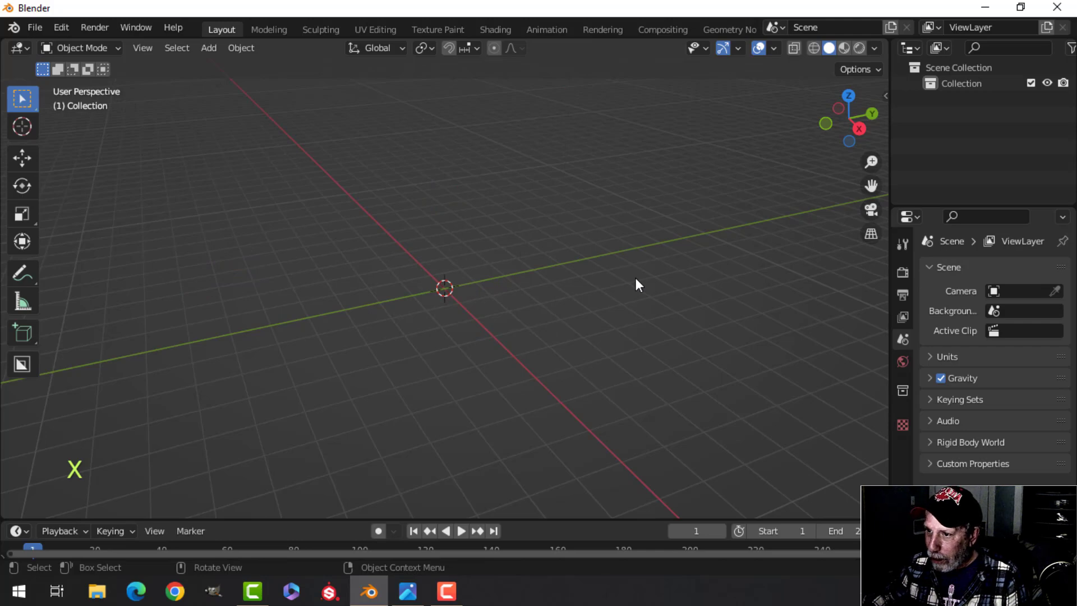
Add a mesh plane at the origin, working from the top view
key("KP_7")
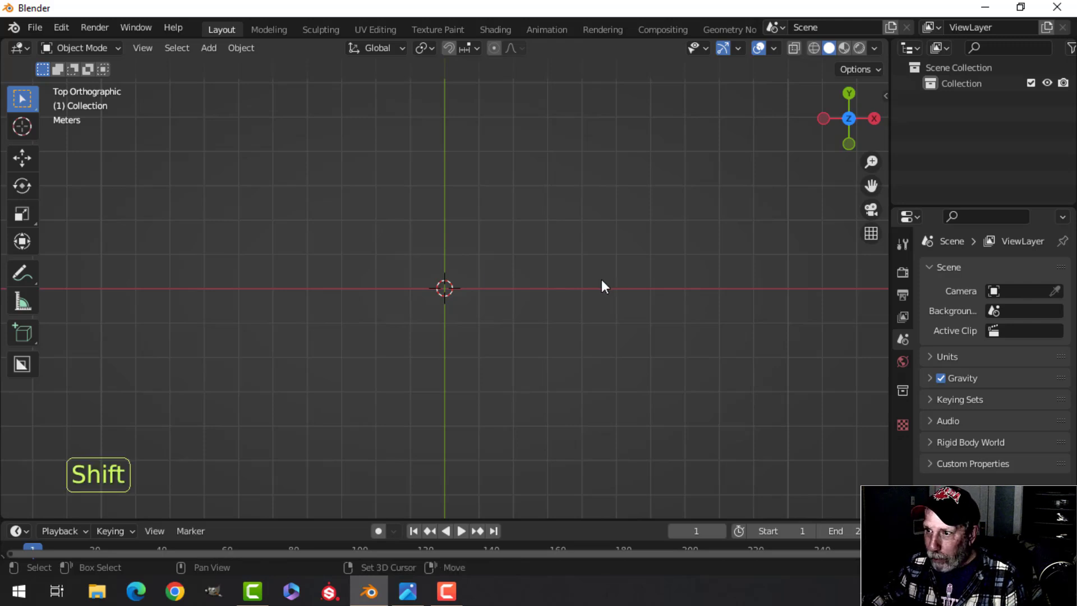
key("shift+a")
mouse_move(556, 106)
left_click(645, 110)
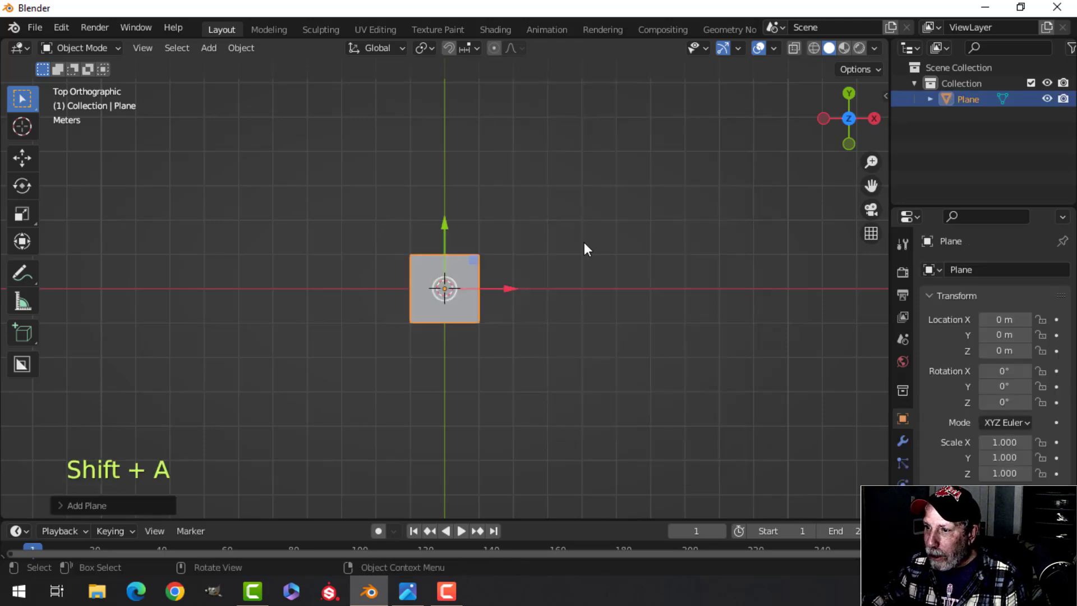
Rotate the plane's mesh 90° about Y in Edit Mode and move it about 3 m along X and 1 m up
key("Tab")
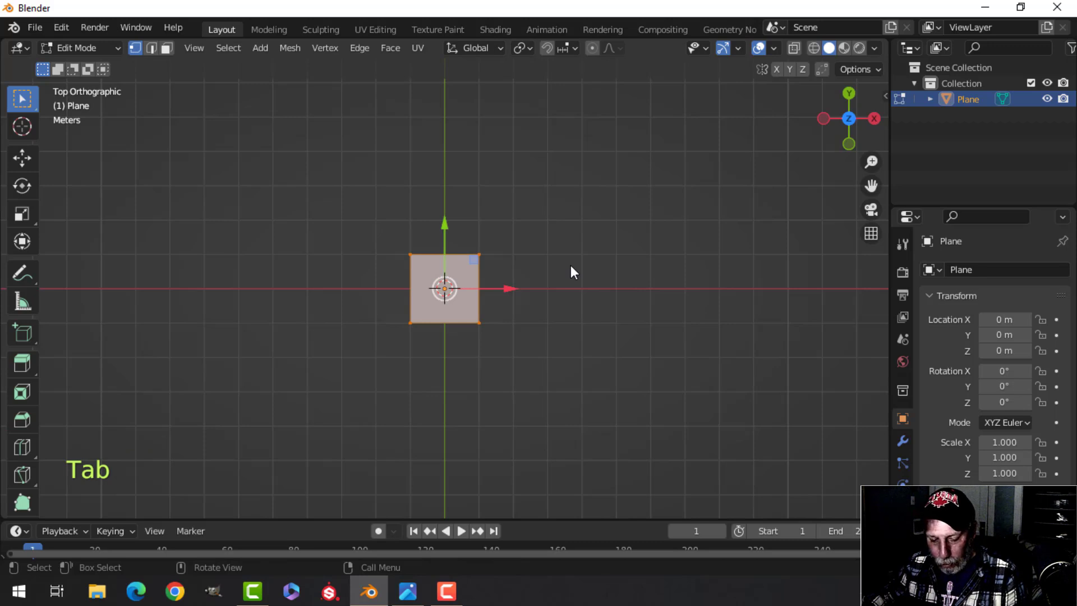
middle_click_drag(577, 286, 560, 200)
type("ry")
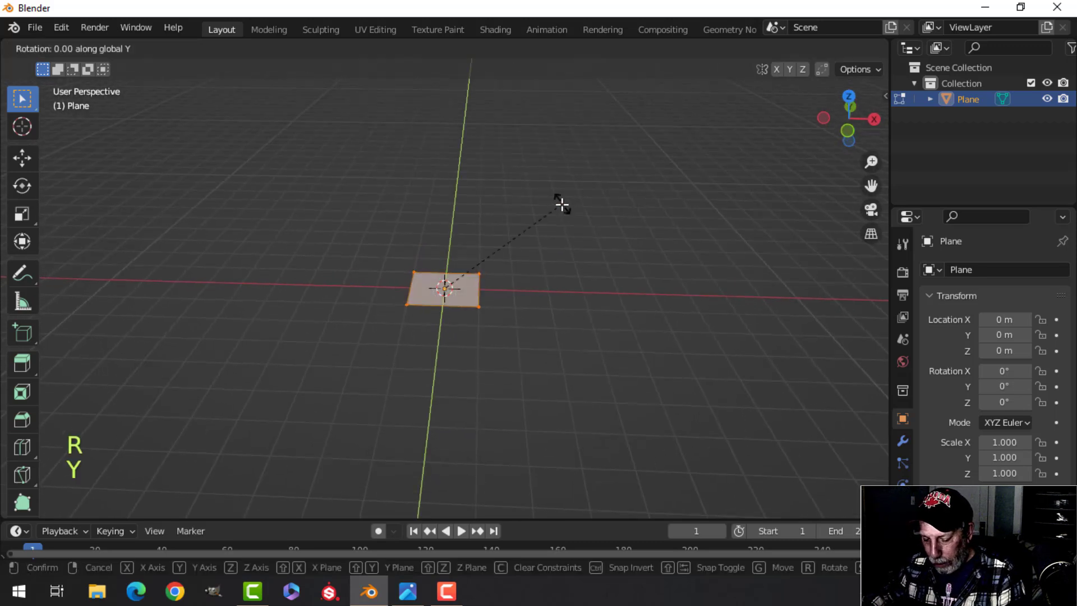
type("90")
left_click(562, 204)
key("KP_1")
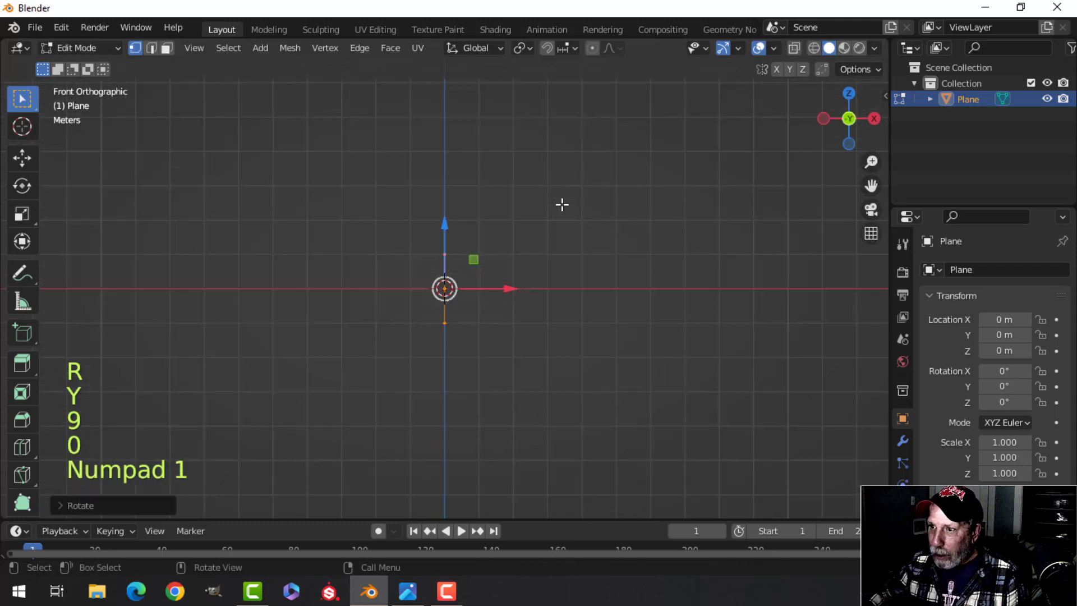
key("g")
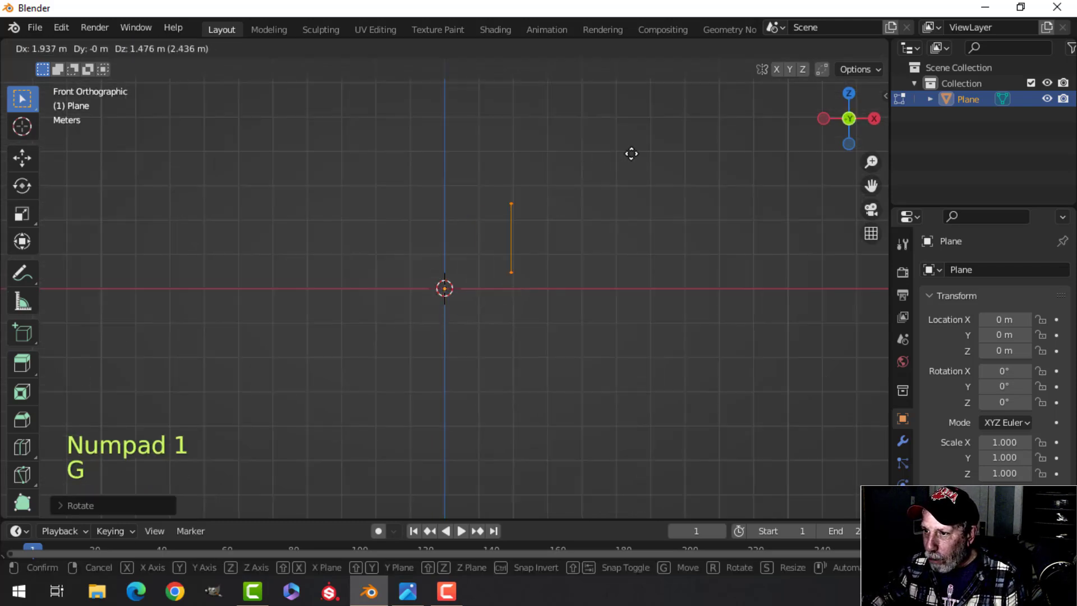
left_click(664, 170)
Move the upright plane's far vertical edge about 3 m along Y in wireframe top view to lengthen the wall
middle_click_drag(664, 170, 441, 257)
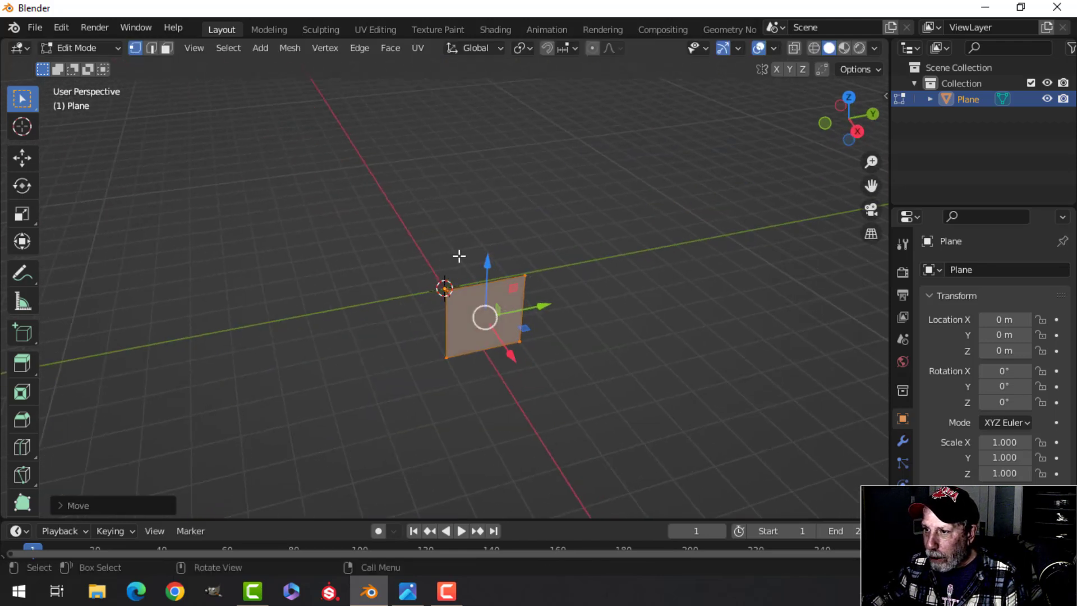
left_click(524, 275)
left_click(520, 341, "shift")
middle_click_drag(520, 341, 480, 257, "shift")
key("KP_7")
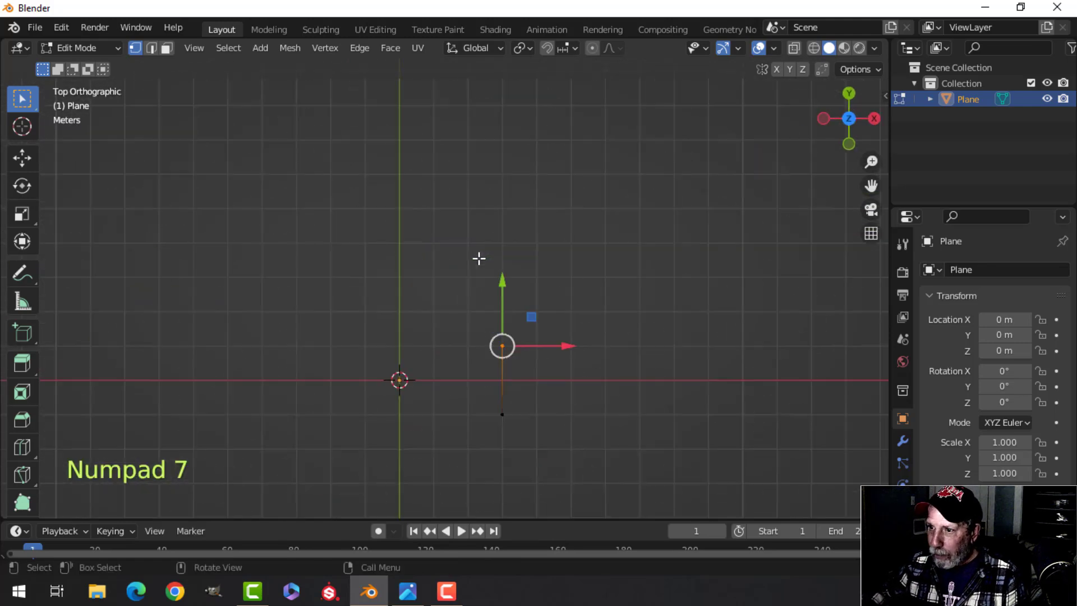
key("z")
mouse_move(495, 284)
middle_mouse_down("shift")
mouse_move(553, 288)
mouse_move(482, 297)
middle_mouse_up("shift")
left_click_drag(482, 297, 476, 189)
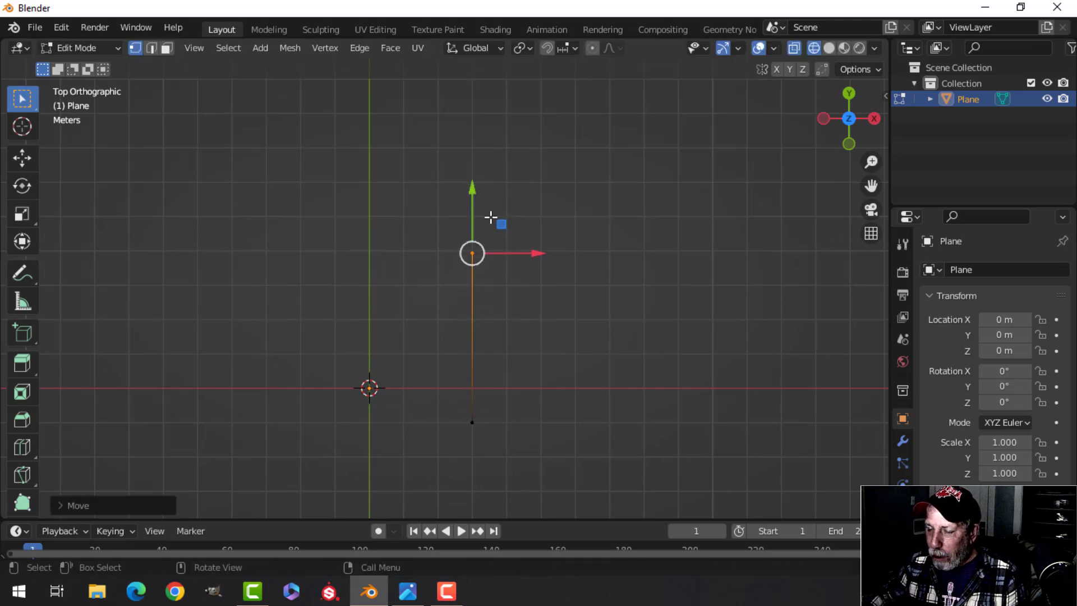
Extrude the wall's end edge about 5 m along X and another about 4 m along Y to form the side recess
middle_click_drag(674, 347, 530, 274, "shift")
key("e")
left_click_drag(481, 244, 609, 244)
middle_click_drag(628, 212, 628, 257, "shift")
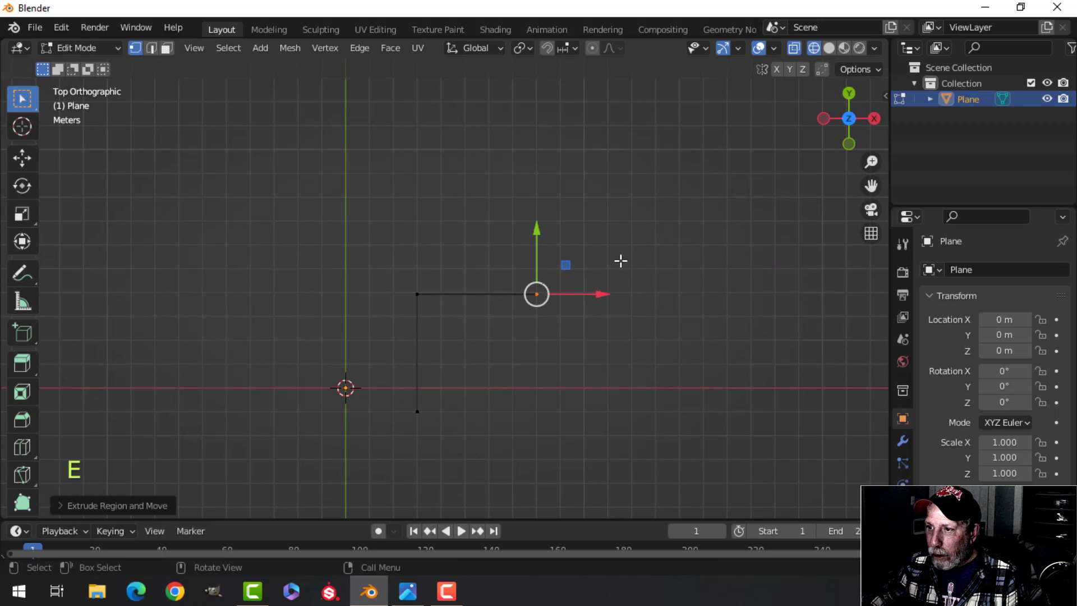
left_click_drag(543, 235, 541, 136)
scroll(589, 218, "down", 1)
middle_click_drag(605, 237, 699, 247, "shift")
Extrude the end edge about 13 m along negative X as the back wall, checking the layout against the reference image
key("e")
right_click(699, 248)
left_click_drag(687, 224, 434, 221)
left_click(407, 591)
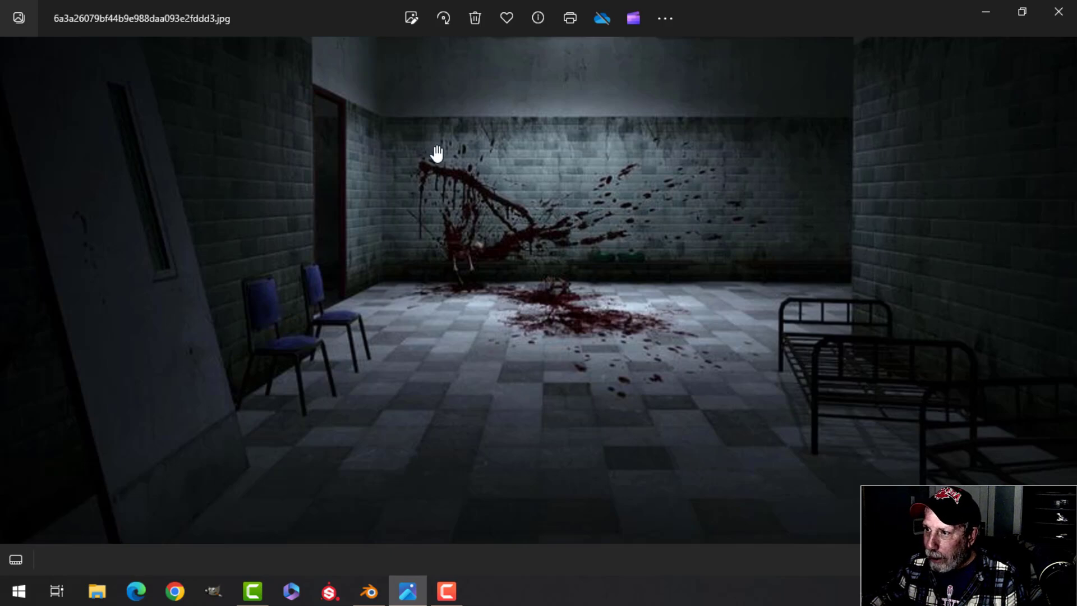
left_click(378, 592)
scroll(473, 338, "down", 1)
middle_click_drag(452, 330, 481, 333, "shift")
scroll(445, 301, "up", 1)
middle_click_drag(444, 301, 483, 284, "shift")
Extrude the back wall's end edge about 3 m along negative Y and another about 1.8 m along positive X
key("e")
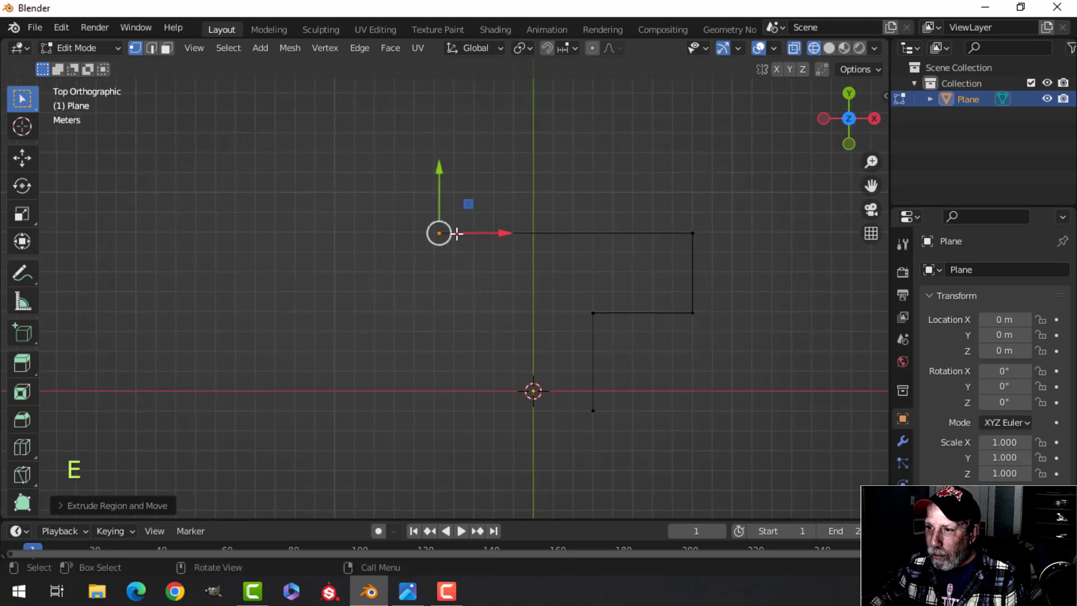
left_click_drag(440, 179, 438, 238)
key("e")
left_click_drag(498, 298, 537, 300)
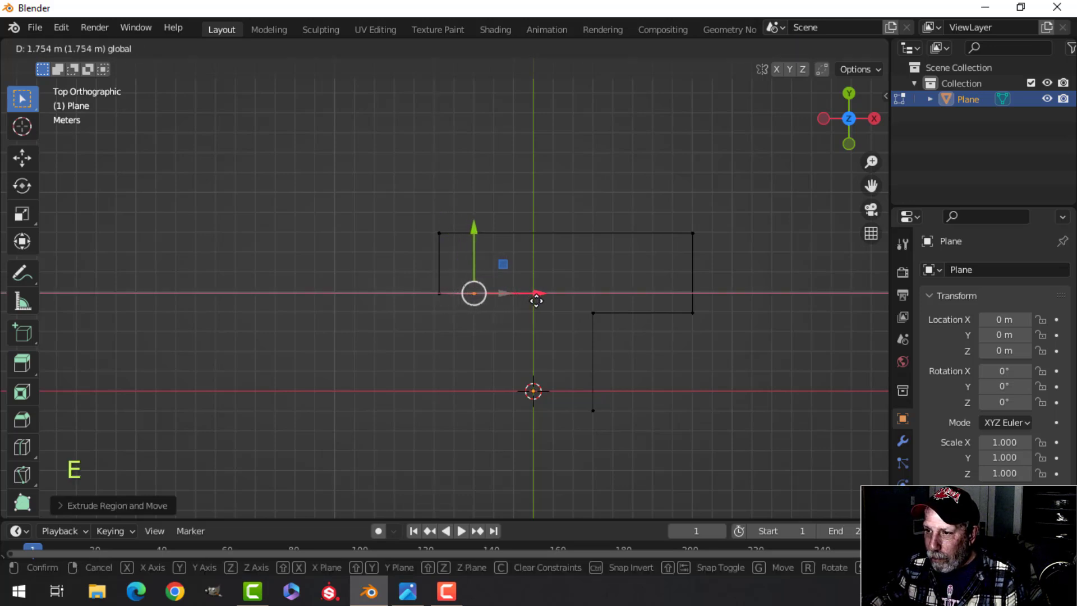
right_click(536, 300)
Extrude the end edge along negative Y as the opposite side wall and return to solid shading
scroll(543, 312, "down", 1)
middle_click_drag(543, 312, 538, 284, "shift")
key("e")
left_click_drag(471, 244, 470, 334)
middle_click_drag(570, 342, 566, 253)
key("z")
left_click(682, 253)
Compare the extruded wall layout with the reference image of the room
mouse_move(682, 253)
middle_mouse_down("shift")
mouse_move(564, 256)
mouse_move(560, 236)
mouse_move(536, 274)
mouse_move(533, 249)
middle_mouse_up("shift")
scroll(525, 264, "up", 4)
scroll(560, 236, "up", 3)
left_click(408, 590)
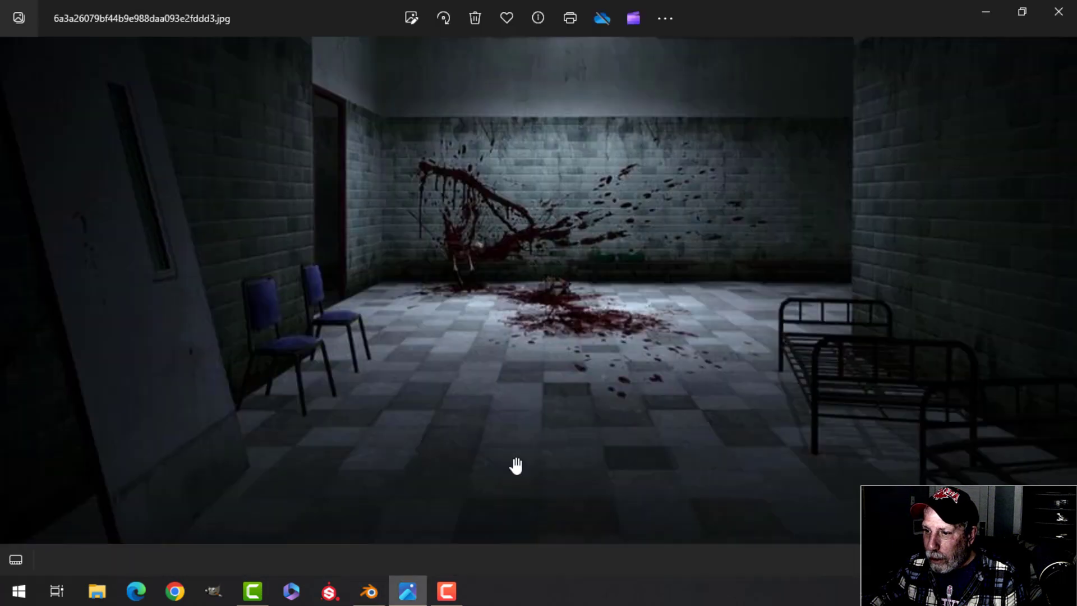
left_click(456, 594)
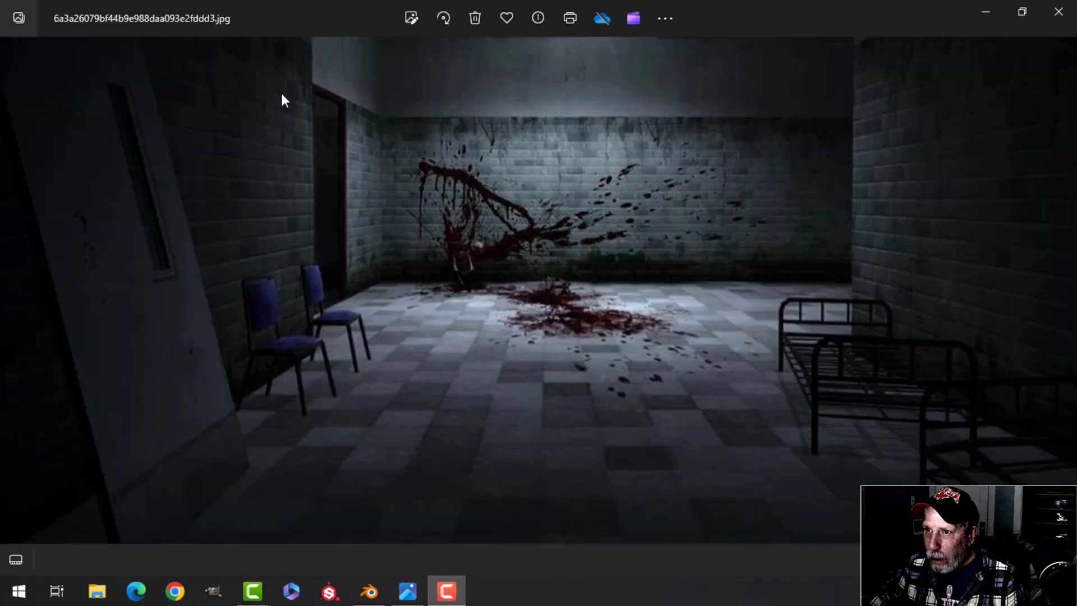
left_click(369, 591)
middle_click_drag(585, 300, 553, 318, "shift")
scroll(558, 297, "down", 4)
middle_click_drag(434, 295, 583, 221, "shift")
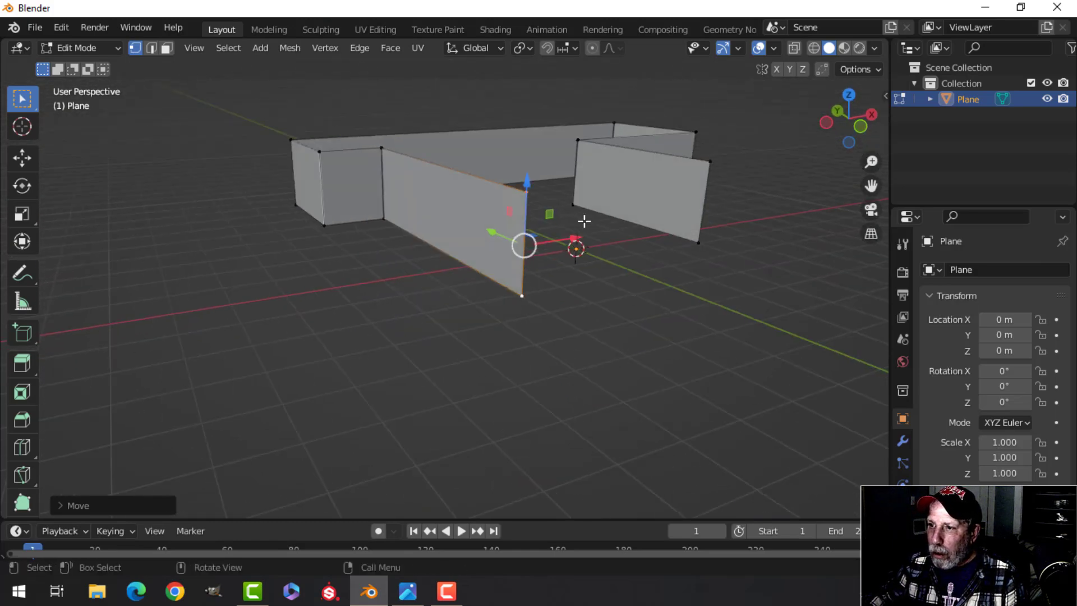
Select the walls' entire top edge loop and raise it along Z to make the room taller
key("alt+a")
key("2")
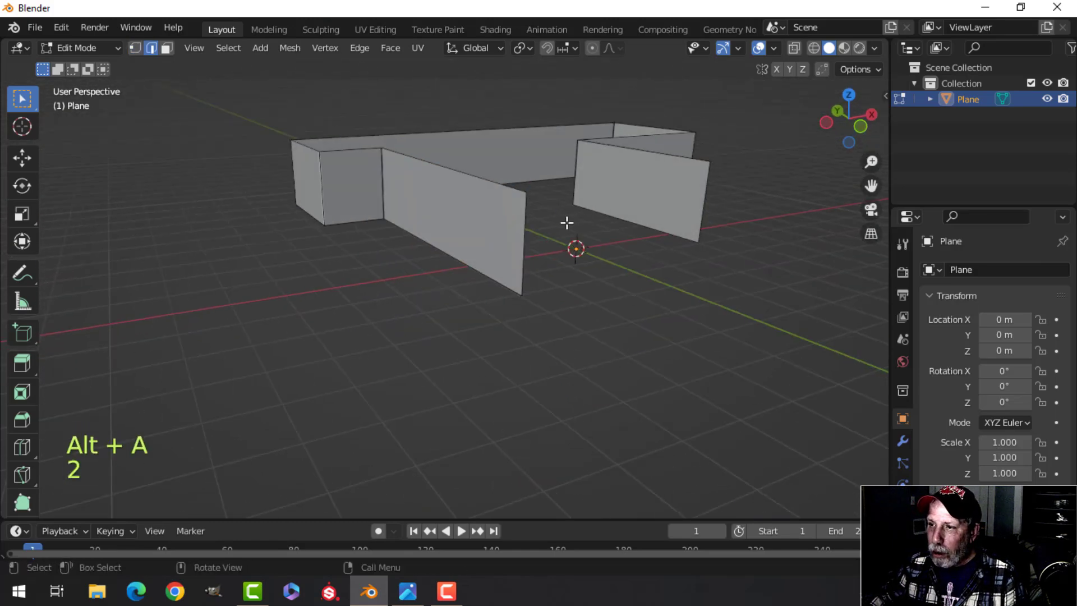
left_click(463, 173, "alt+shift")
middle_click_drag(463, 172, 387, 241)
key("g")
key("z")
left_click(617, 150)
Select the left side wall's face and move it inward along X
scroll(540, 210, "up", 3)
key("alt+a")
key("3")
middle_click_drag(309, 218, 368, 214)
left_click(320, 219)
left_click_drag(378, 202, 425, 203)
Select another wall section and shift it slightly to refine the room's proportions
middle_click_drag(656, 271, 508, 252)
scroll(607, 252, "down", 2)
scroll(611, 240, "down", 2)
left_click(507, 252)
middle_click_drag(578, 265, 520, 234, "shift")
left_click_drag(534, 251, 555, 244)
middle_click_drag(555, 244, 584, 262)
key("alt+a")
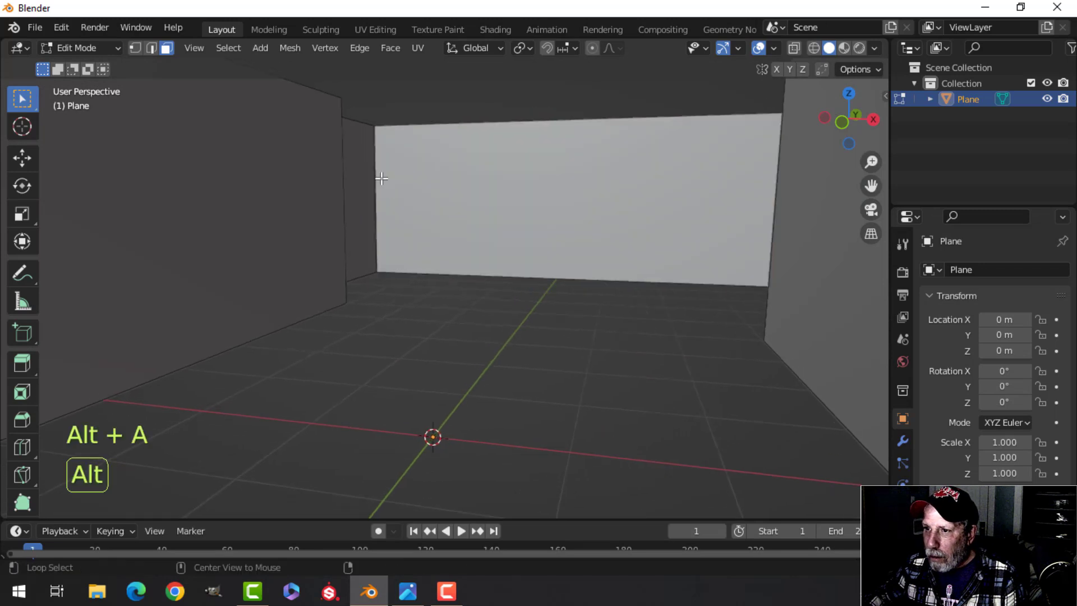
Select the right side wall's face and move it inward along X to narrow the room
middle_click_drag(770, 276, 722, 388)
scroll(654, 284, "down", 1)
scroll(662, 281, "down", 3)
left_click(675, 331)
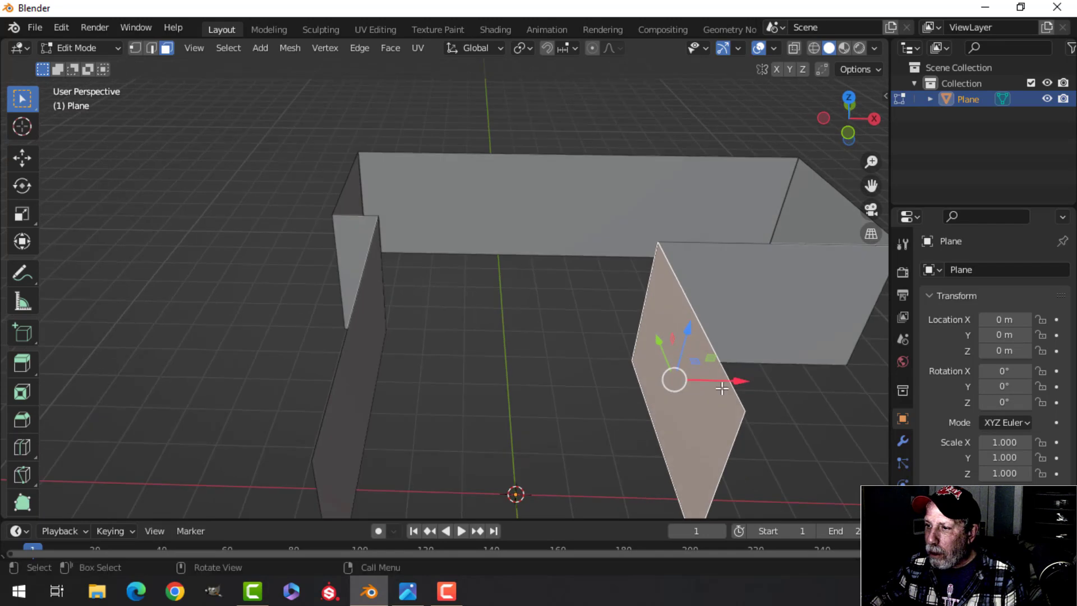
left_click_drag(738, 380, 685, 372)
middle_click_drag(684, 373, 772, 315)
Add a horizontal loop cut around all the walls and raise it along Z to match the upper band in the reference image
scroll(657, 321, "up", 3)
key("alt+a")
key("ctrl+r")
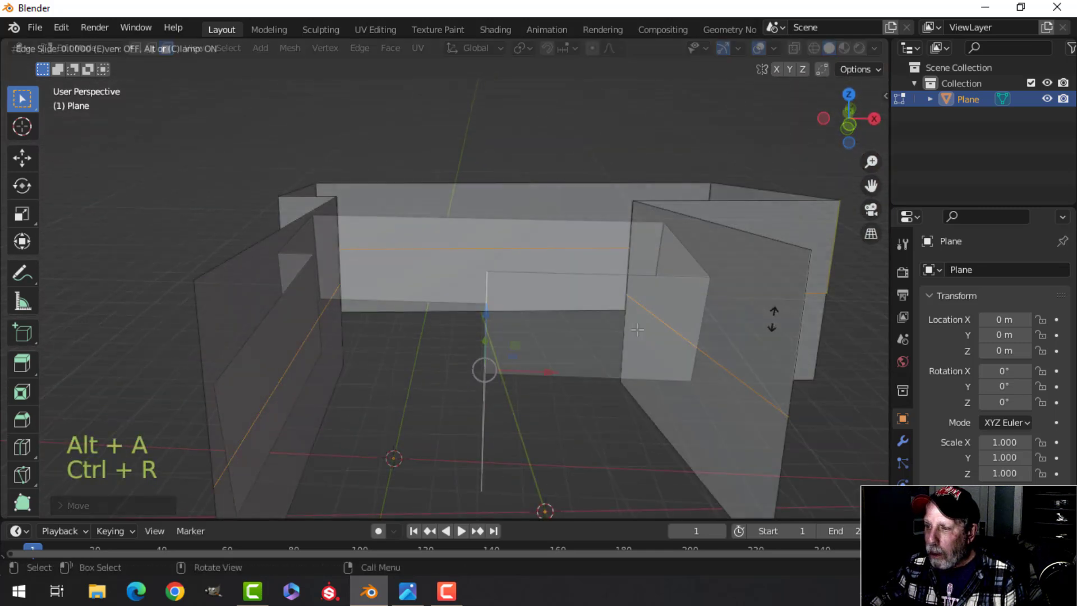
left_click(762, 319)
middle_click_drag(535, 264, 503, 233)
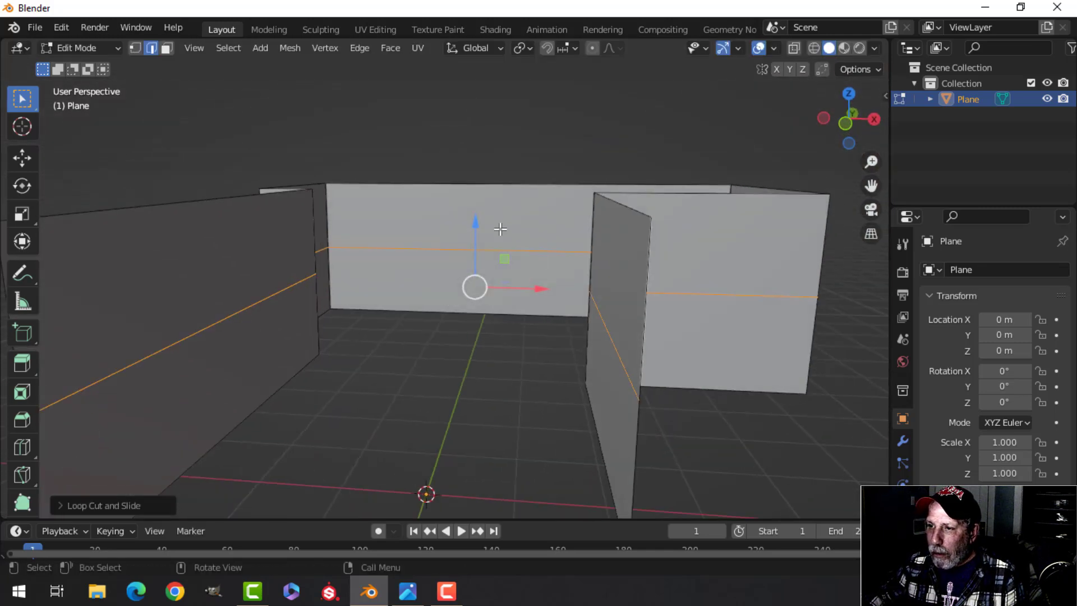
left_click_drag(479, 227, 481, 198)
left_click(407, 591)
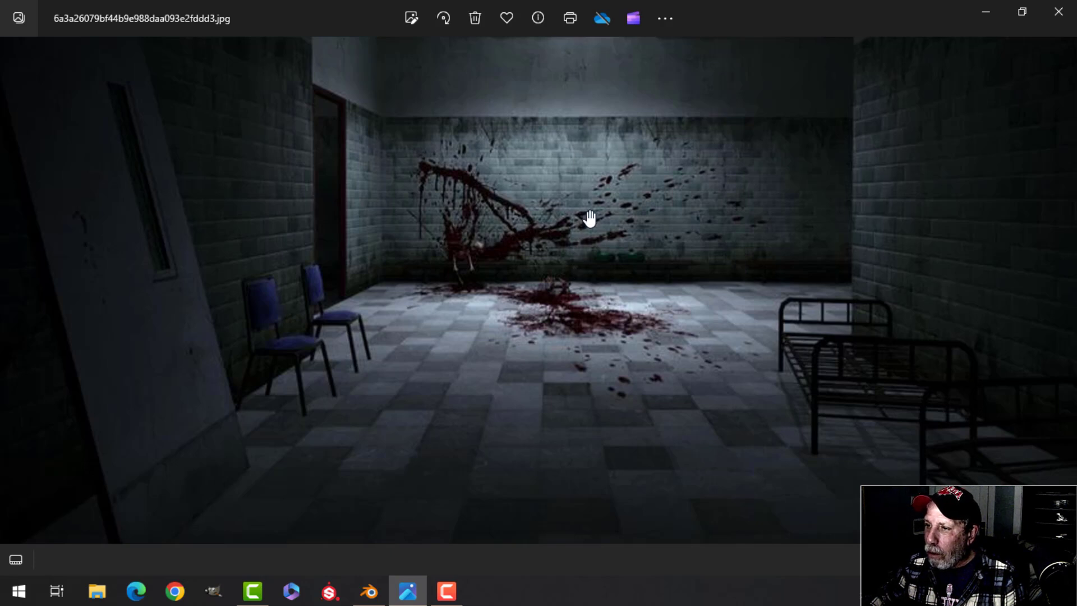
left_click(369, 591)
middle_click_drag(494, 257, 496, 211)
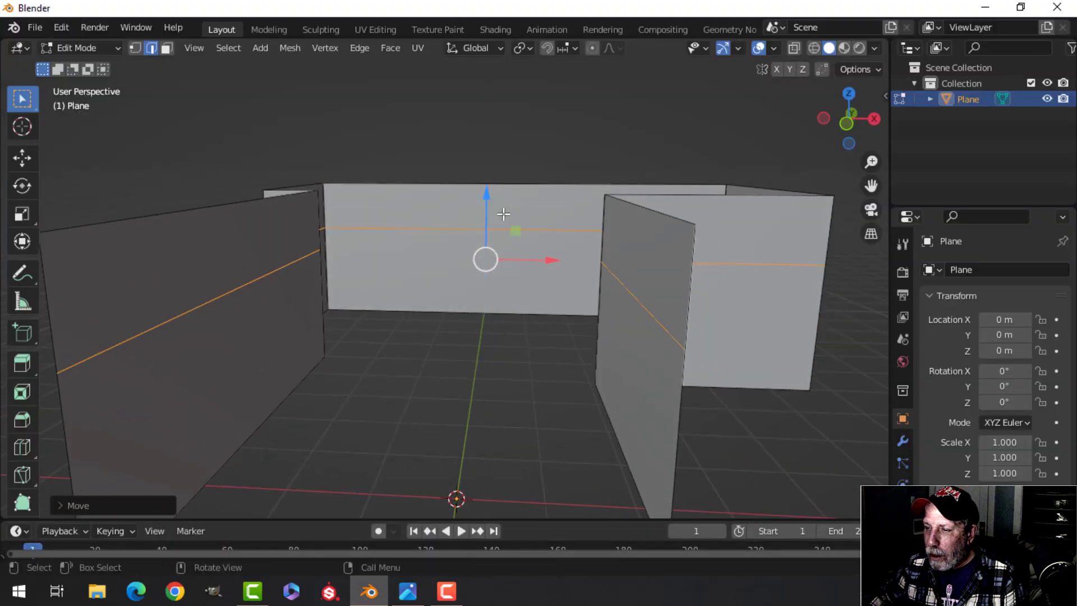
key("alt+a")
Add two vertical loop cuts near the back corner of the short left wall to mark out a doorway
middle_click_drag(557, 241, 464, 315)
scroll(634, 260, "down", 3)
scroll(483, 313, "up", 4)
scroll(456, 304, "up", 2)
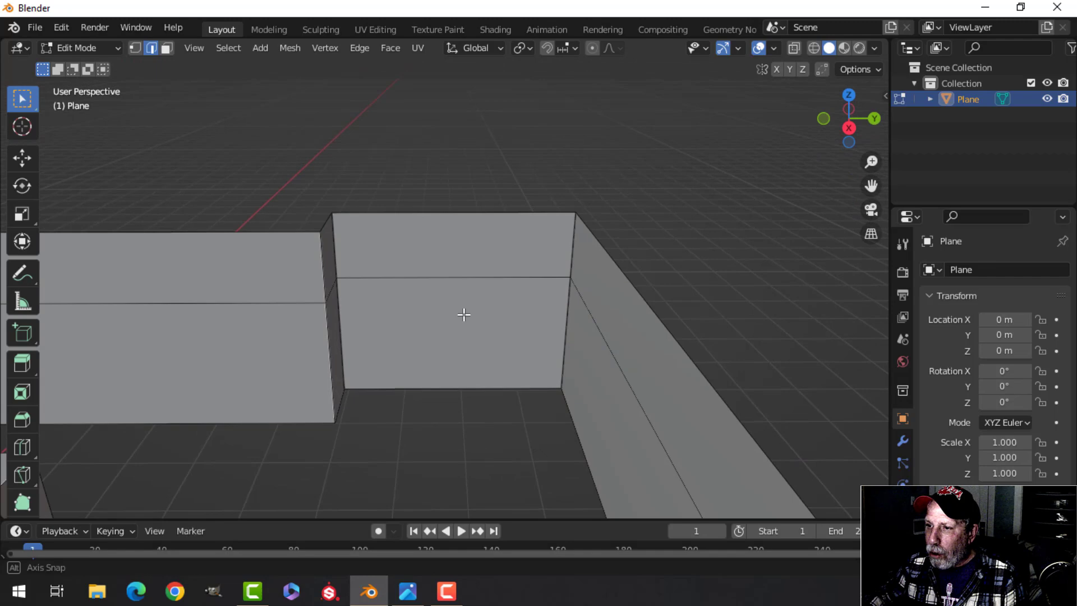
key("ctrl+r")
left_click(504, 224)
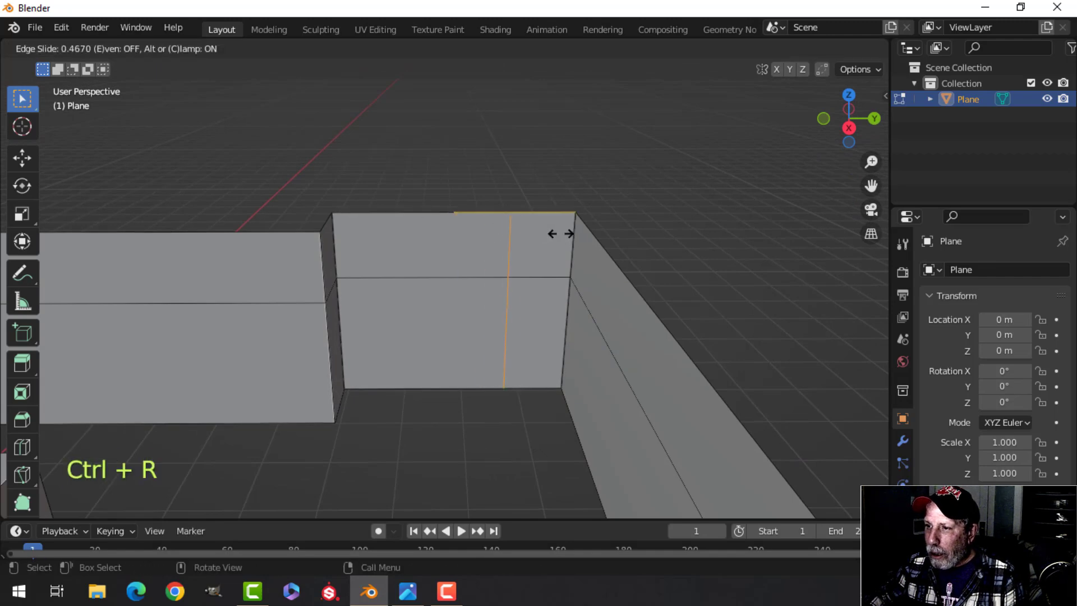
left_click(574, 239)
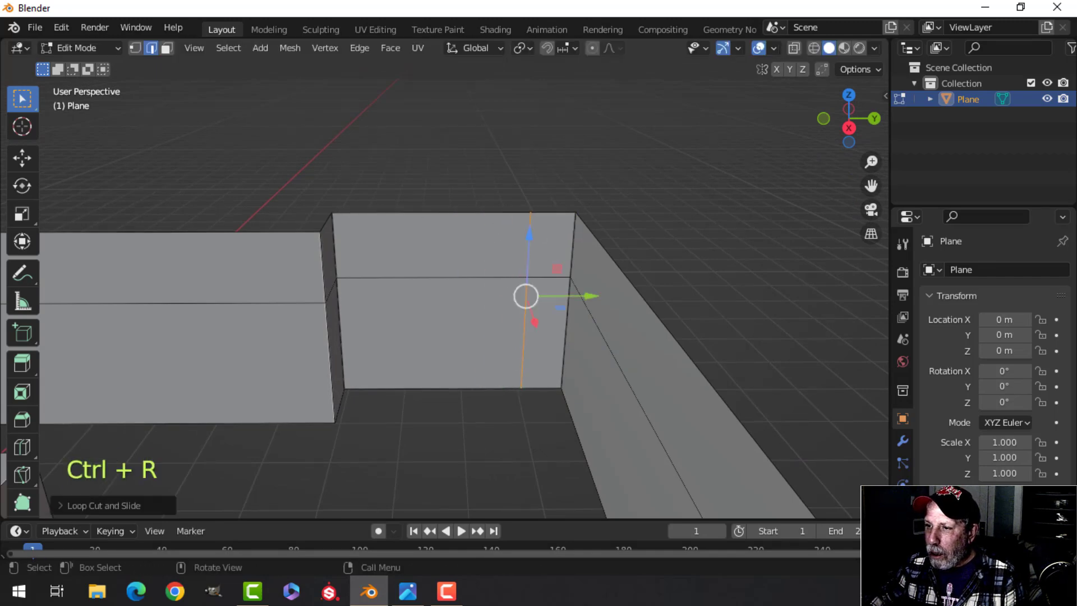
key("ctrl+r")
left_click(480, 217)
left_click(492, 222)
Delete the lower face between the two vertical cuts to open the doorway, comparing it with the reference image
scroll(580, 238, "up", 4)
middle_click_drag(579, 238, 607, 285)
key("alt+a")
middle_click_drag(527, 356, 534, 312)
key("3")
left_click(404, 296)
middle_click_drag(446, 325, 539, 323)
key("x")
left_click(447, 333)
middle_click_drag(525, 304, 477, 331)
left_click(407, 596)
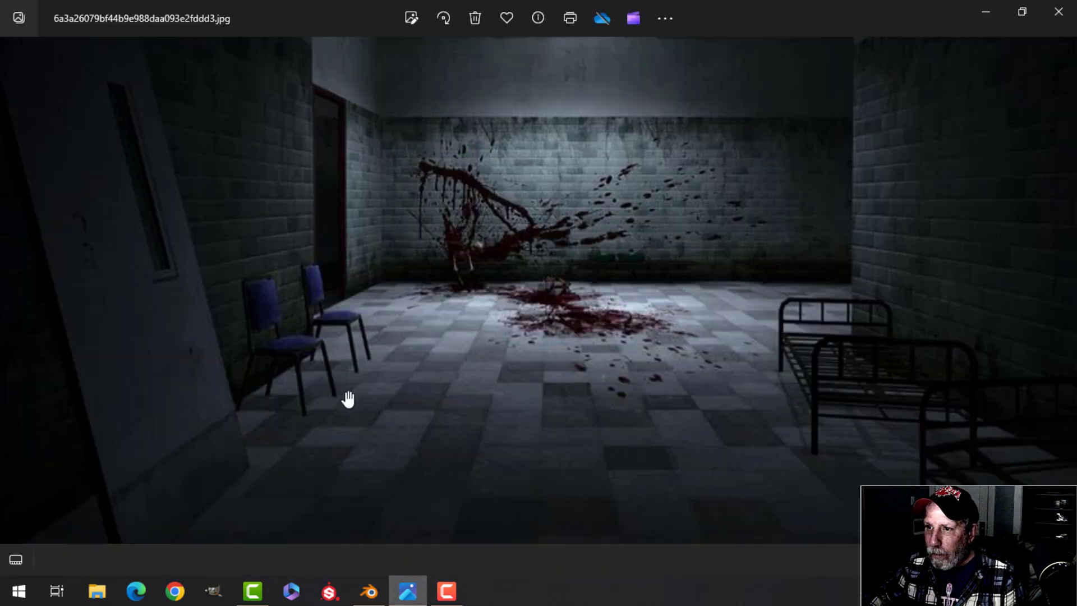
left_click(369, 591)
Select the horizontal edge loop around the walls, including the doorway's top edge, and raise it slightly along Z
middle_click_drag(445, 442, 522, 343)
scroll(524, 335, "down", 4)
key("2")
left_click(530, 255, "alt+shift")
middle_click_drag(530, 255, 470, 244)
left_click(416, 238, "alt+shift")
left_click(494, 245, "alt+shift")
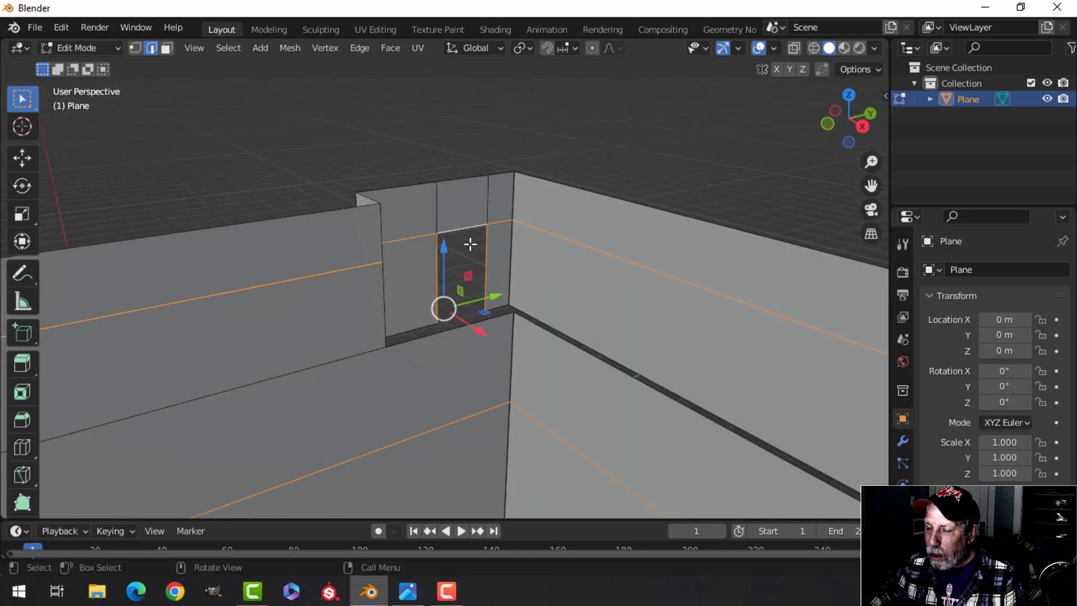
left_click(484, 242, "shift")
left_click_drag(437, 243, 440, 230)
scroll(500, 233, "up", 5)
middle_click_drag(469, 248, 377, 225)
key("alt+a")
Select the whole lower band of wall faces beneath the horizontal edge loop
scroll(555, 236, "up", 1)
scroll(553, 230, "down", 2)
key("3")
left_click(615, 300, "alt+shift")
scroll(377, 224, "up", 2)
middle_click_drag(295, 194, 552, 212)
Add two material slots to the wall object and create a material named Brick in the first slot
left_click(902, 508)
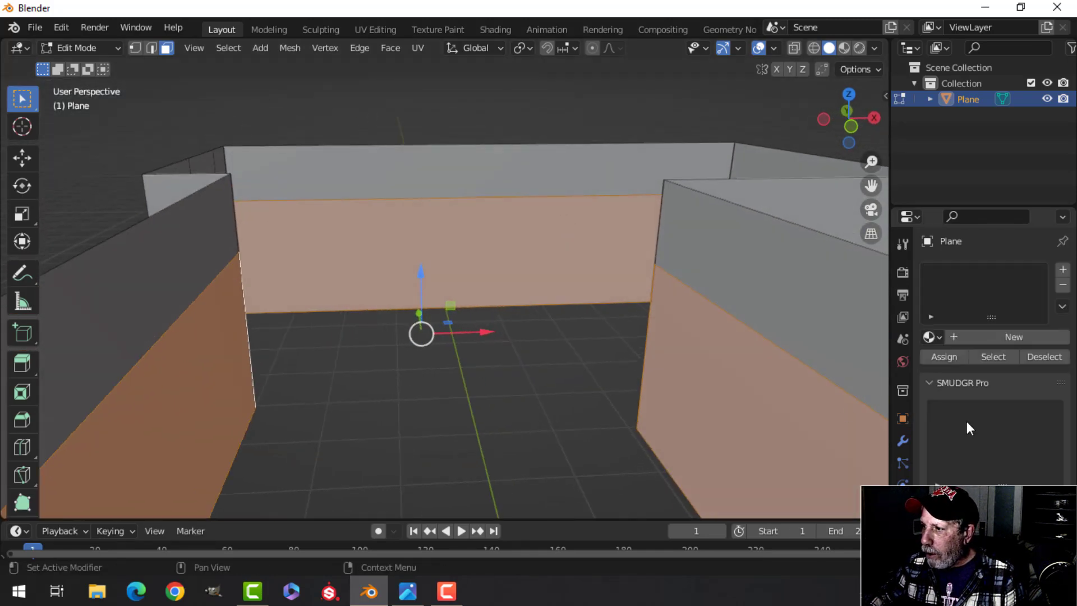
left_click(1063, 271)
left_click(1064, 272)
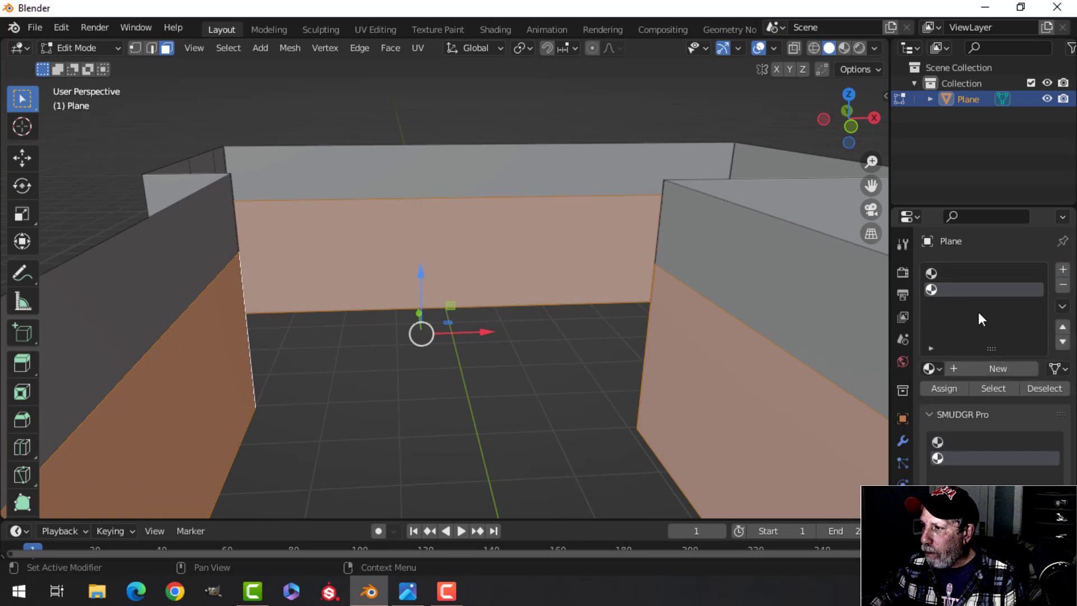
left_click(987, 370)
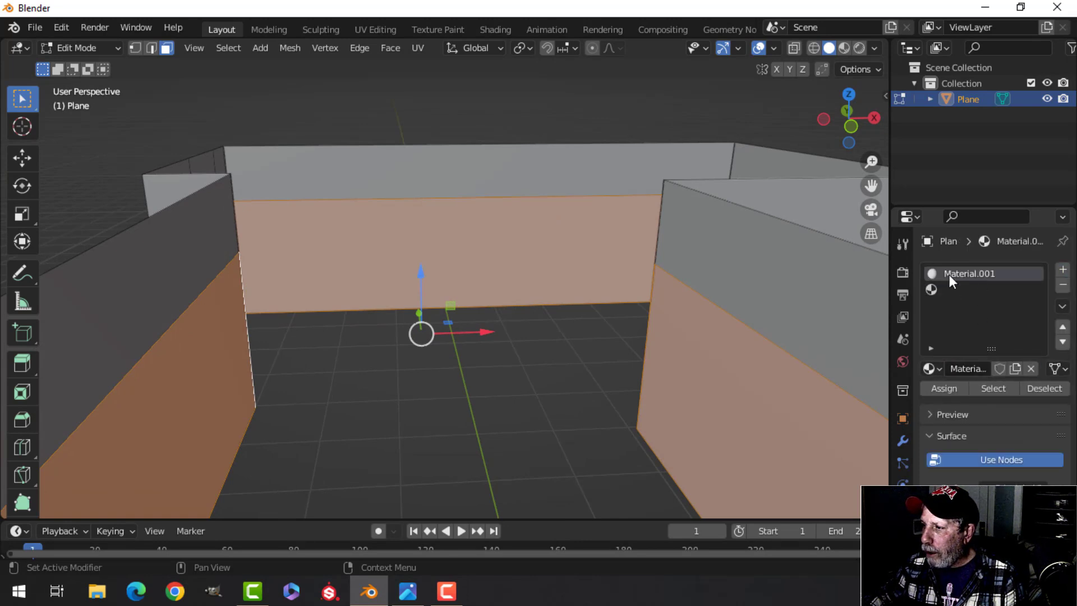
double_click(978, 275)
type("Brick")
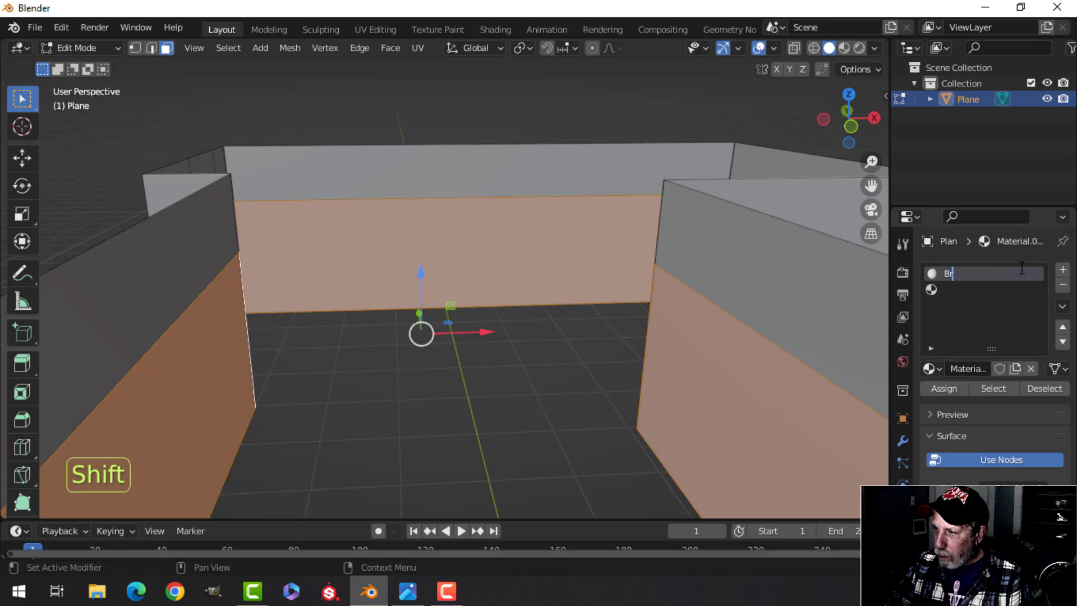
key("Return")
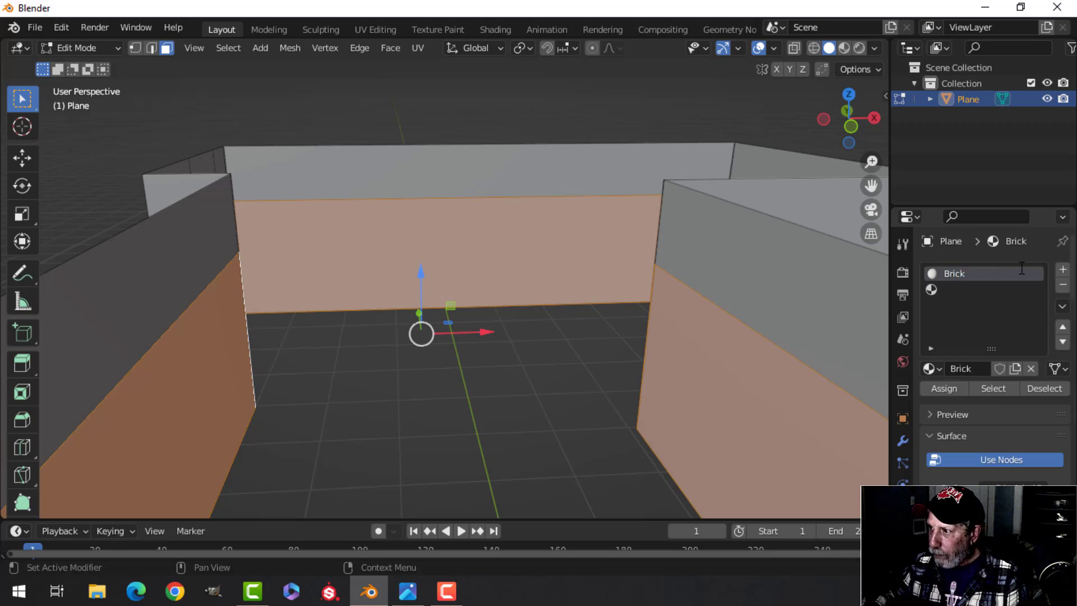
Create a new material in the wall object's empty second slot and name it Concrete
left_click(993, 289)
left_click(991, 369)
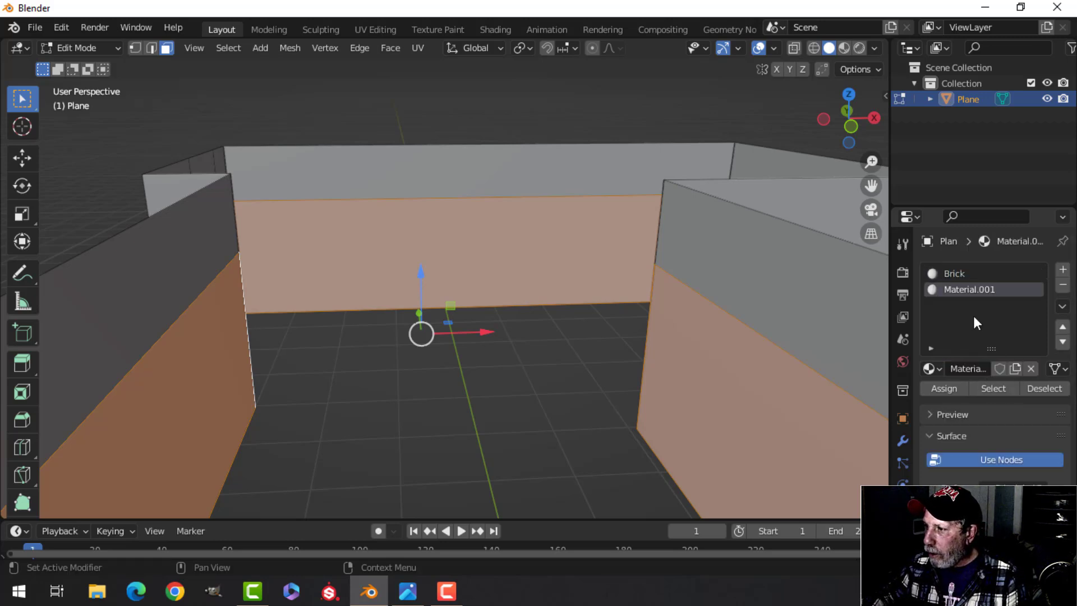
double_click(964, 290)
type("Cor")
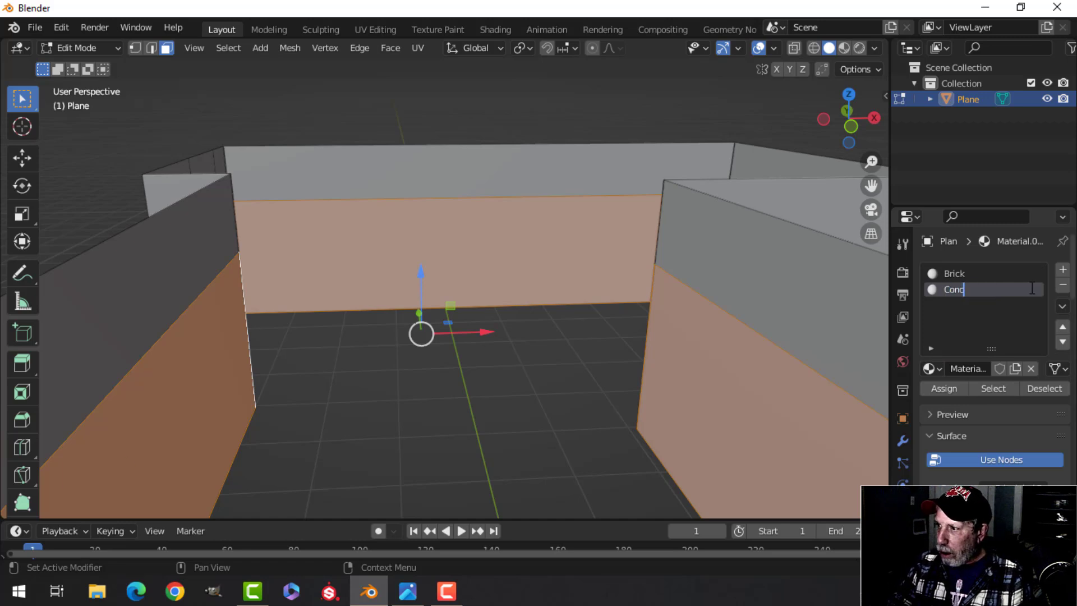
Assign Brick to the selected lower wall band, then invert the selection and assign Concrete to the upper band
left_click(976, 274)
left_click(947, 389)
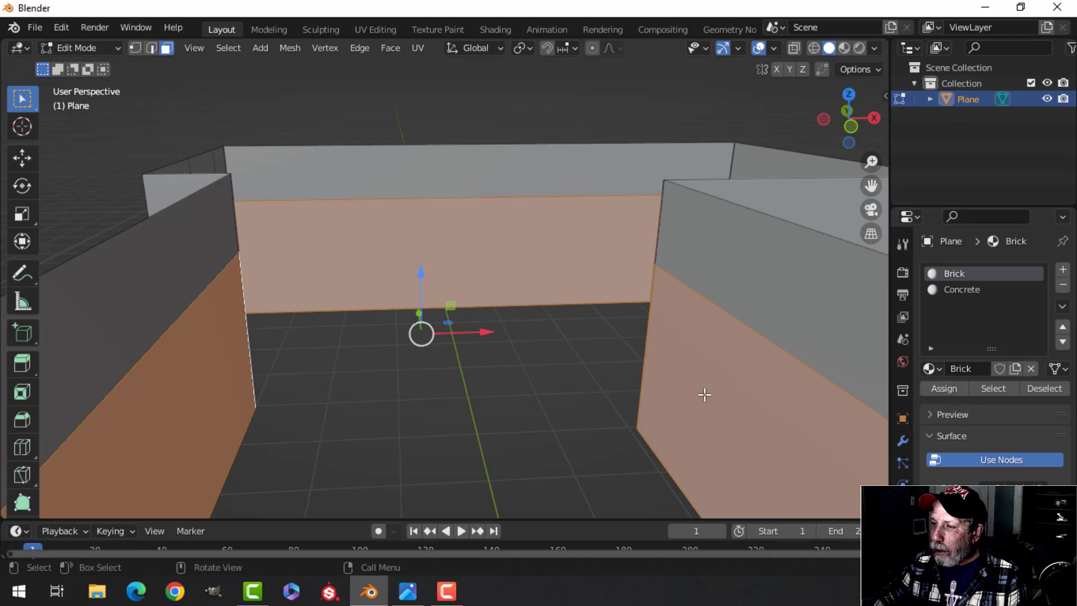
key("ctrl+i")
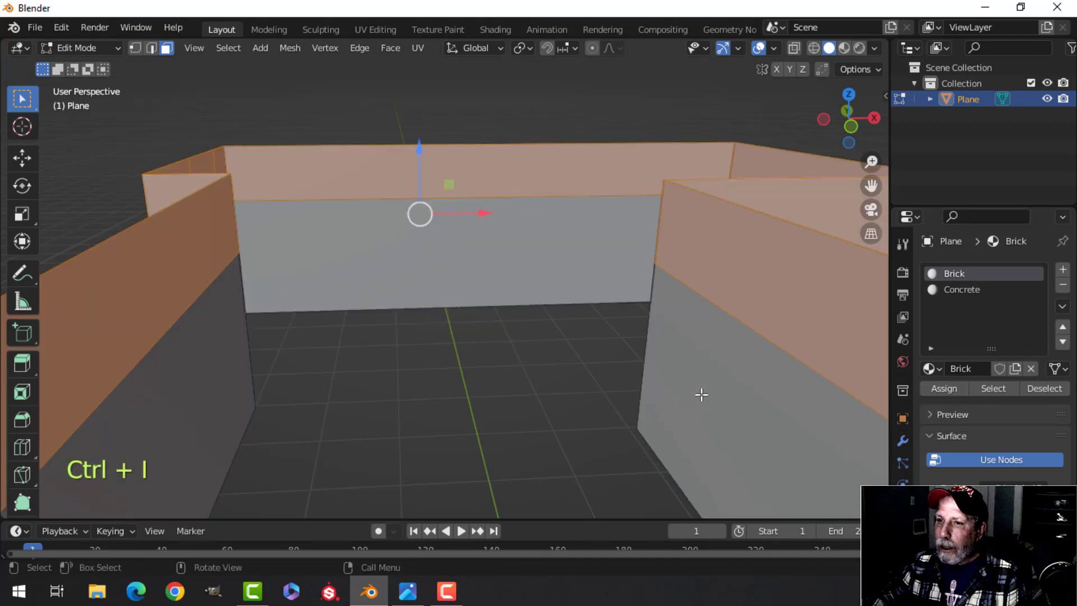
mouse_move(509, 273)
middle_mouse_down()
mouse_move(441, 276)
mouse_move(469, 265)
mouse_move(510, 272)
middle_mouse_up()
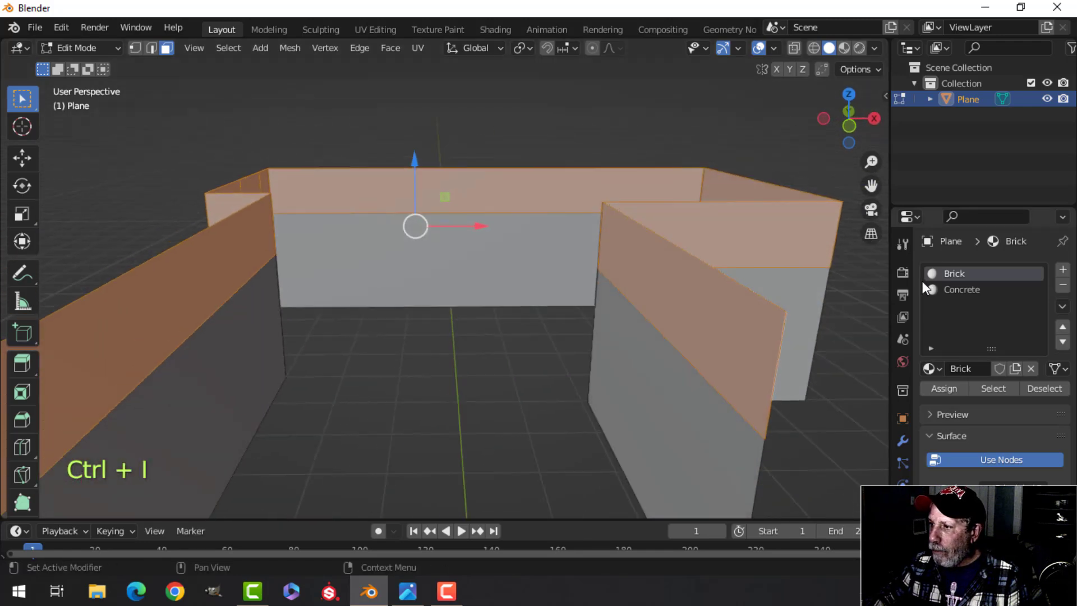
left_click(963, 290)
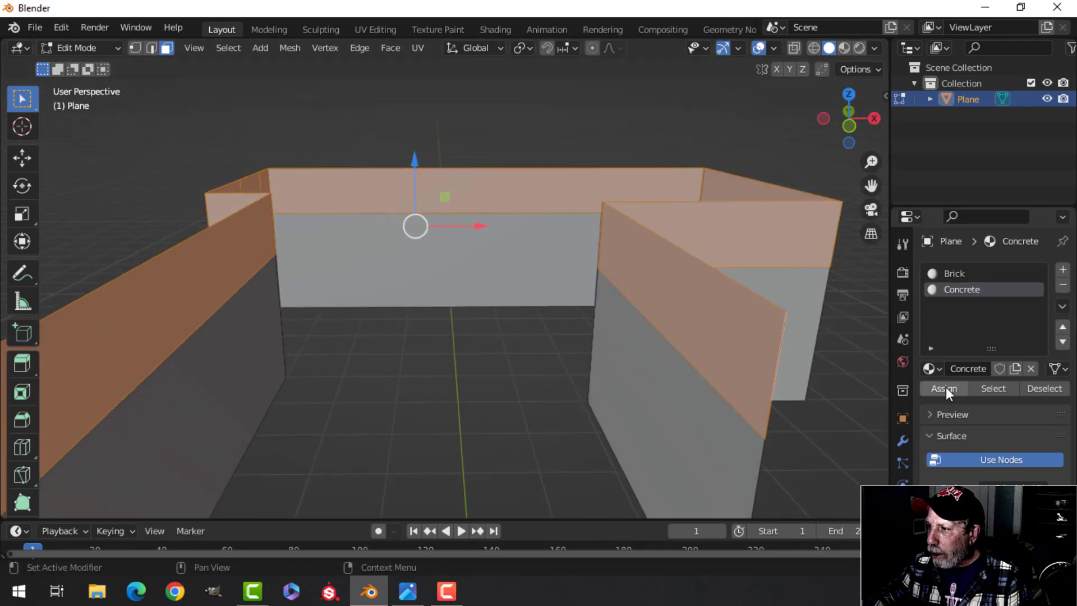
left_click(1041, 387)
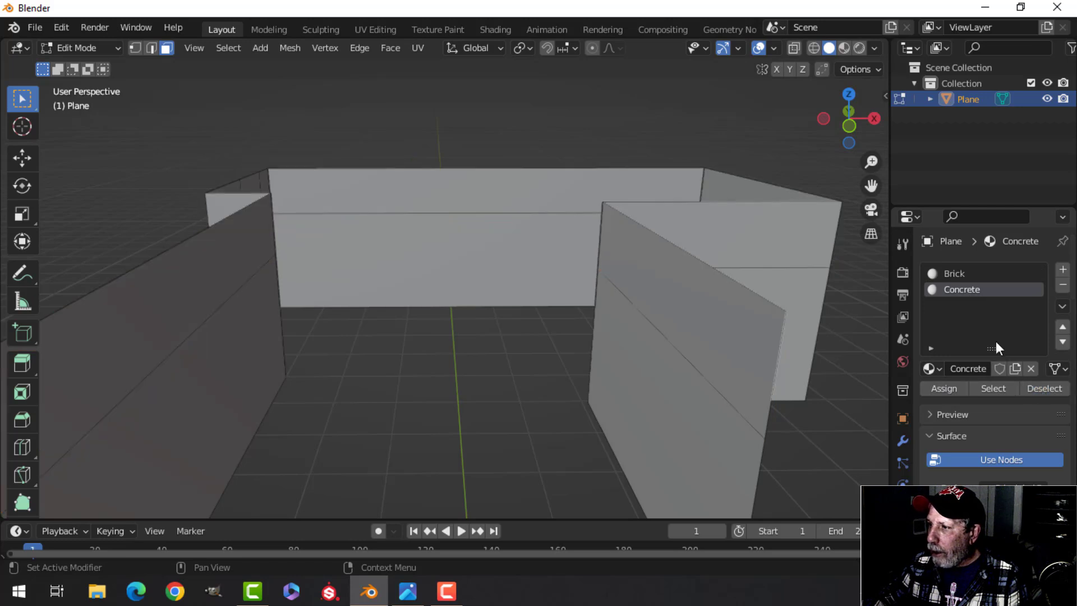
Check the material assignments by selecting and deselecting the faces belonging to Concrete and Brick
left_click(993, 389)
left_click(1042, 388)
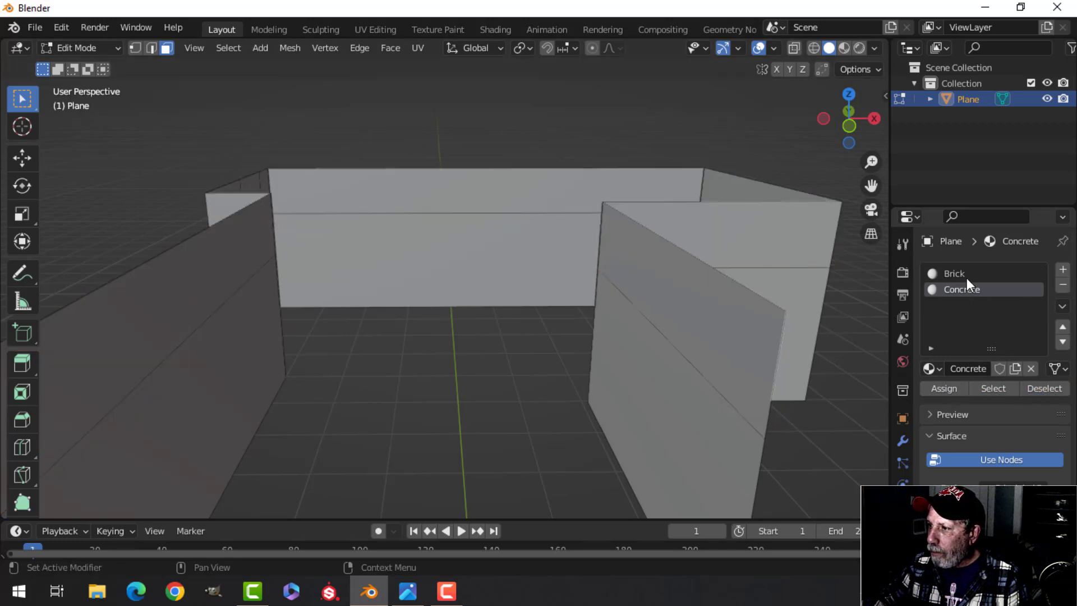
left_click(965, 276)
left_click(996, 389)
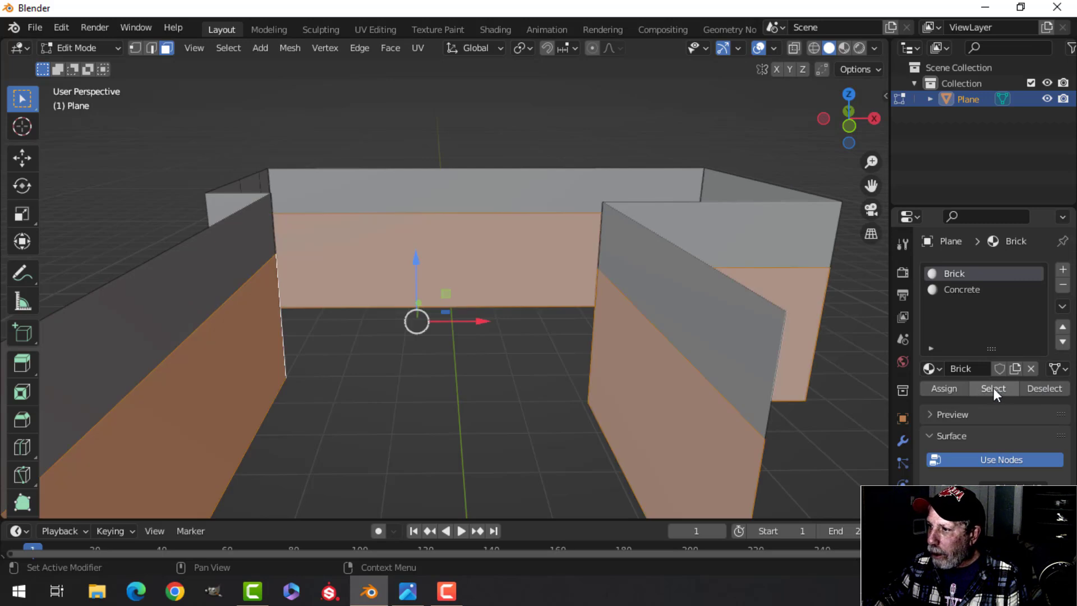
left_click(1037, 387)
key("alt+a")
Set the snapping target to Edge while editing the wall mesh
middle_click_drag(582, 308, 526, 252)
key("Tab")
scroll(551, 300, "down", 3)
middle_click_drag(526, 259, 397, 202)
key("Tab")
key("alt+a")
left_click(563, 52)
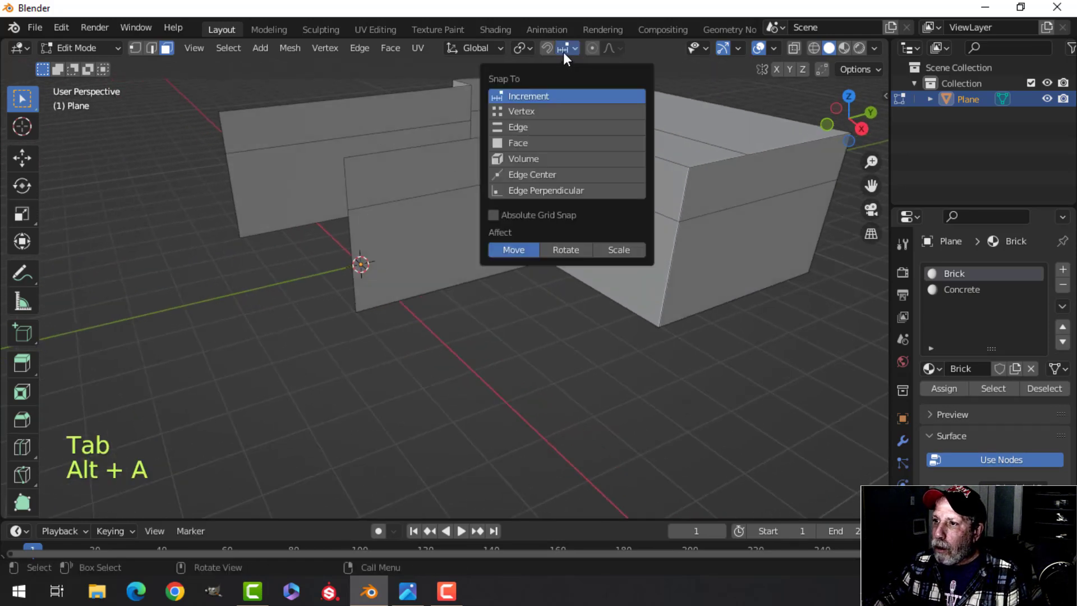
left_click(534, 127)
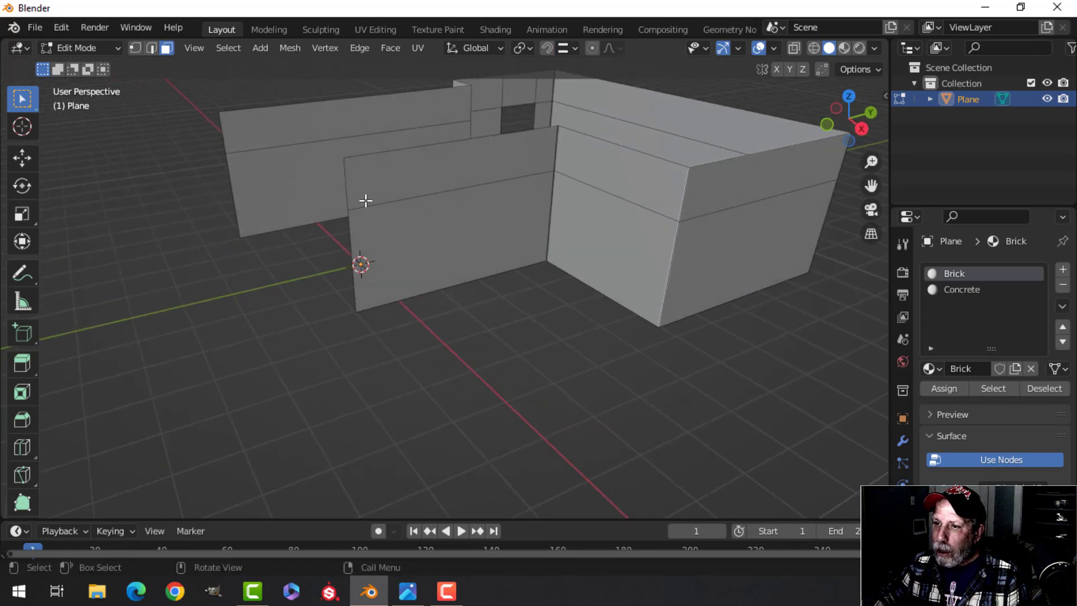
Move both vertical edges at the shorter side wall's open end about 1.1 m along negative Y, snapping them to the opposite wall's end
left_click(349, 176)
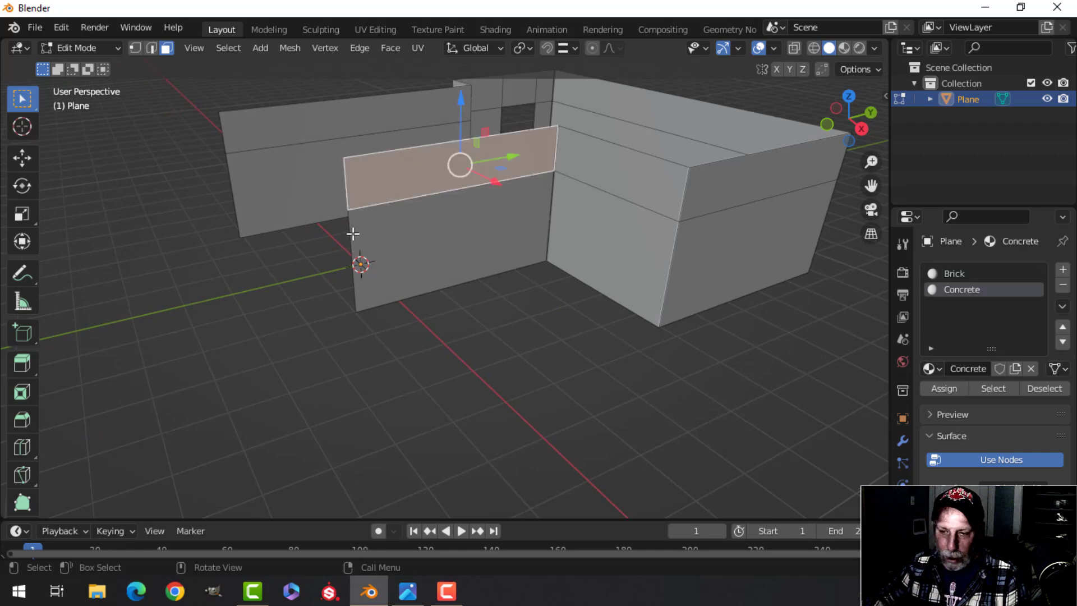
key("2")
left_click(344, 176)
left_click(355, 239, "shift")
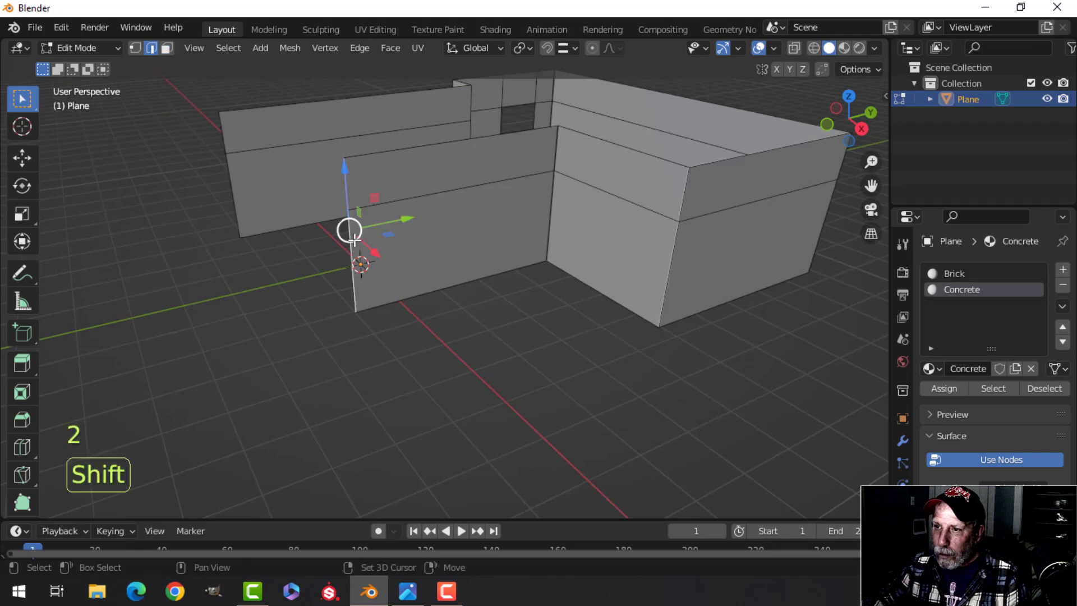
middle_click_drag(404, 234, 359, 224)
key("g")
key("y")
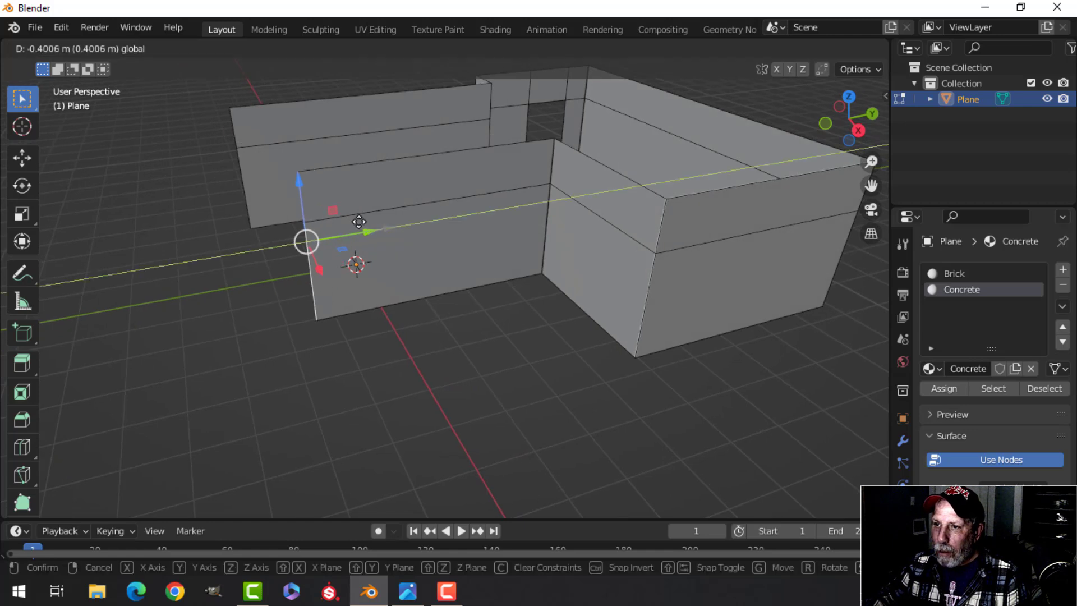
key("ctrl")
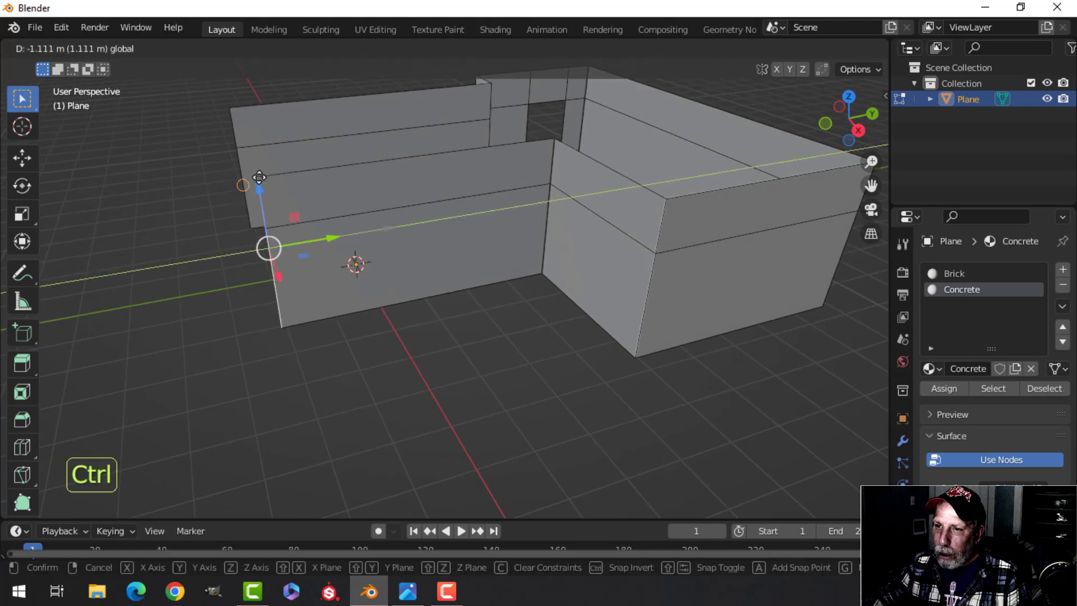
left_click(252, 186)
middle_click_drag(381, 195, 525, 245)
key("Tab")
scroll(503, 213, "up", 4)
key("alt+a")
scroll(532, 243, "down", 3)
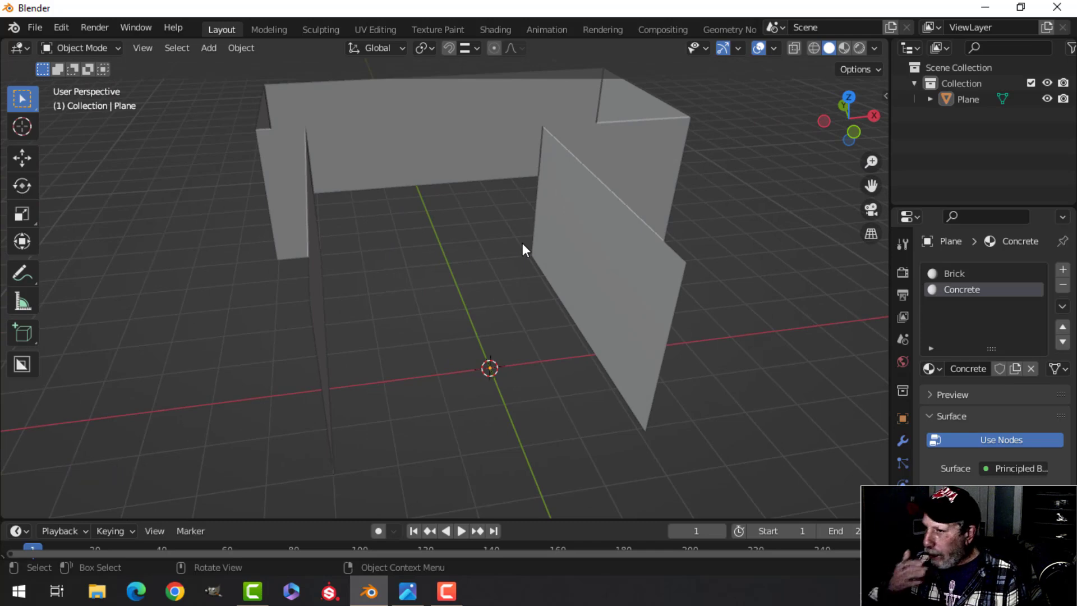
Select the wall object and, in the Shading workspace, load the Brick material into slot 2 in place of Concrete
left_click(572, 212)
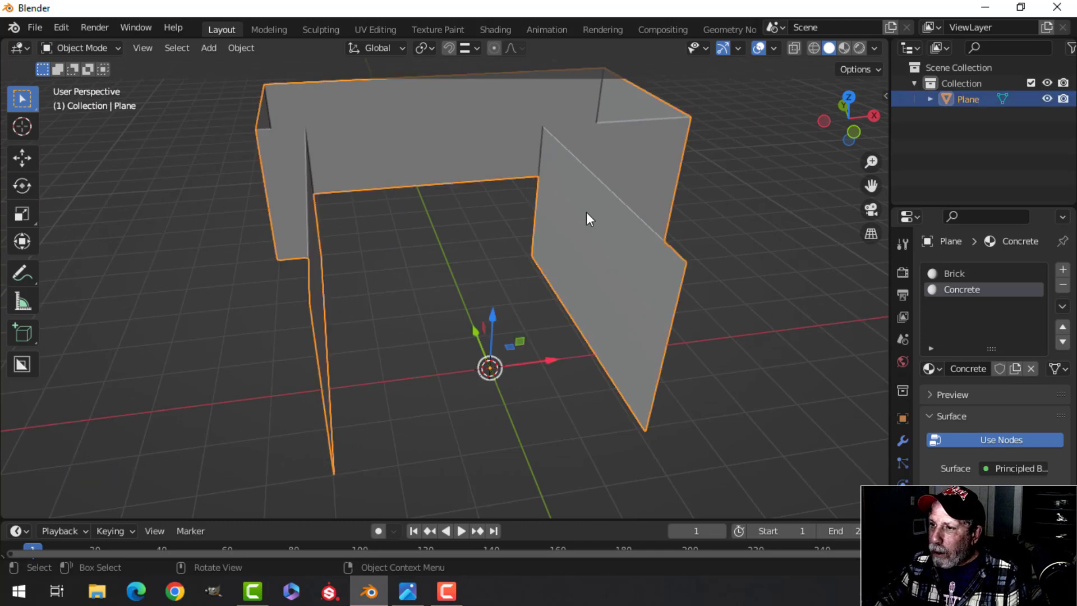
left_click(495, 30)
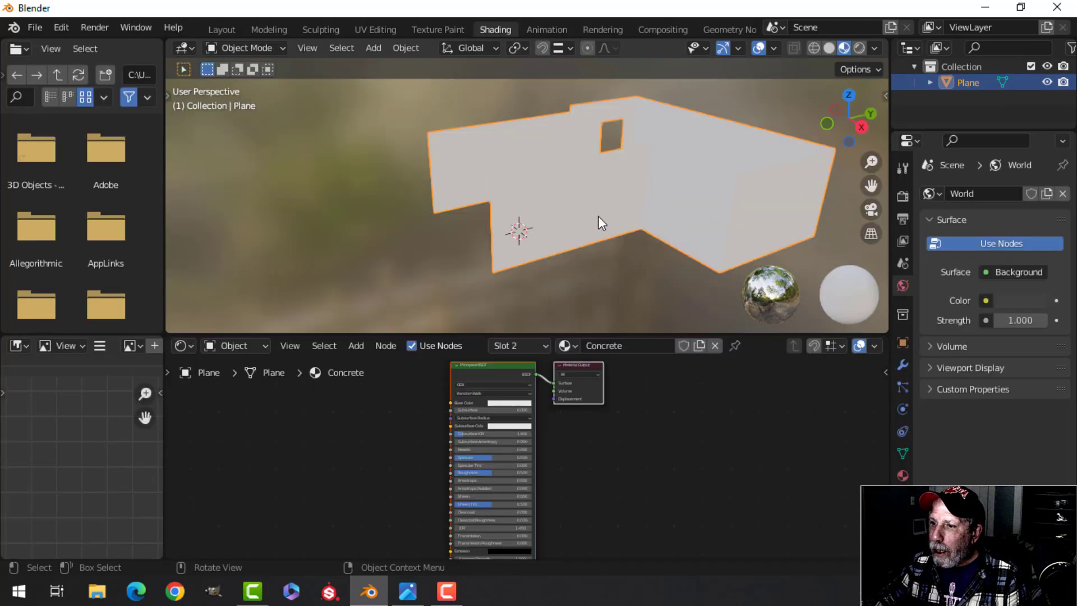
middle_click_drag(610, 217, 612, 313)
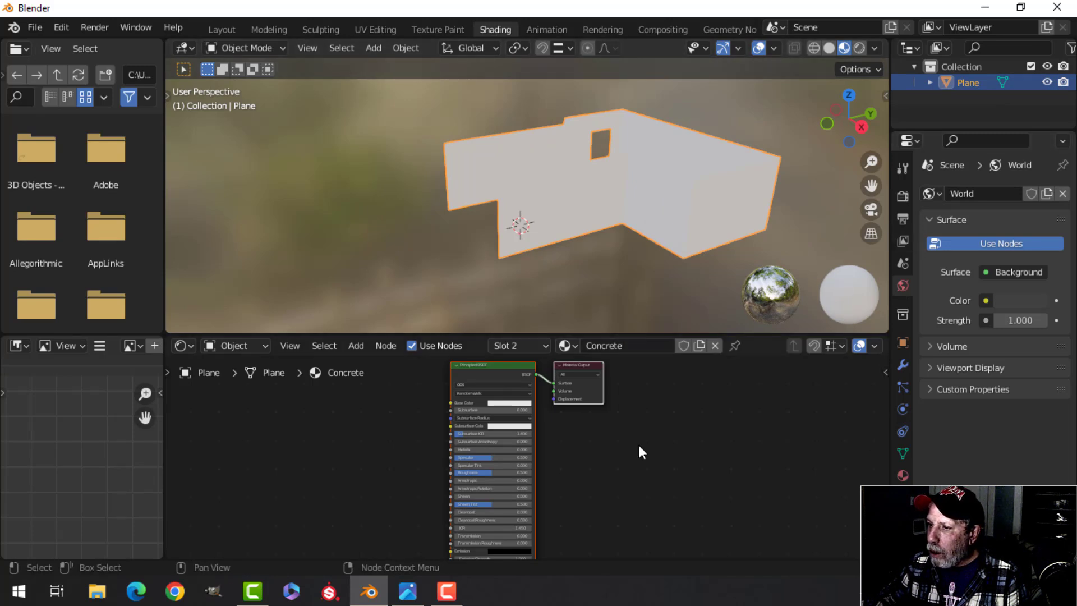
left_click(568, 346)
left_click(592, 365)
Add a Brick Texture node beside the Principled BSDF in the Brick material
middle_click_drag(515, 298, 672, 220)
scroll(548, 403, "down", 1)
scroll(591, 235, "up", 3)
middle_click_drag(514, 243, 538, 227)
middle_click_drag(348, 443, 499, 393)
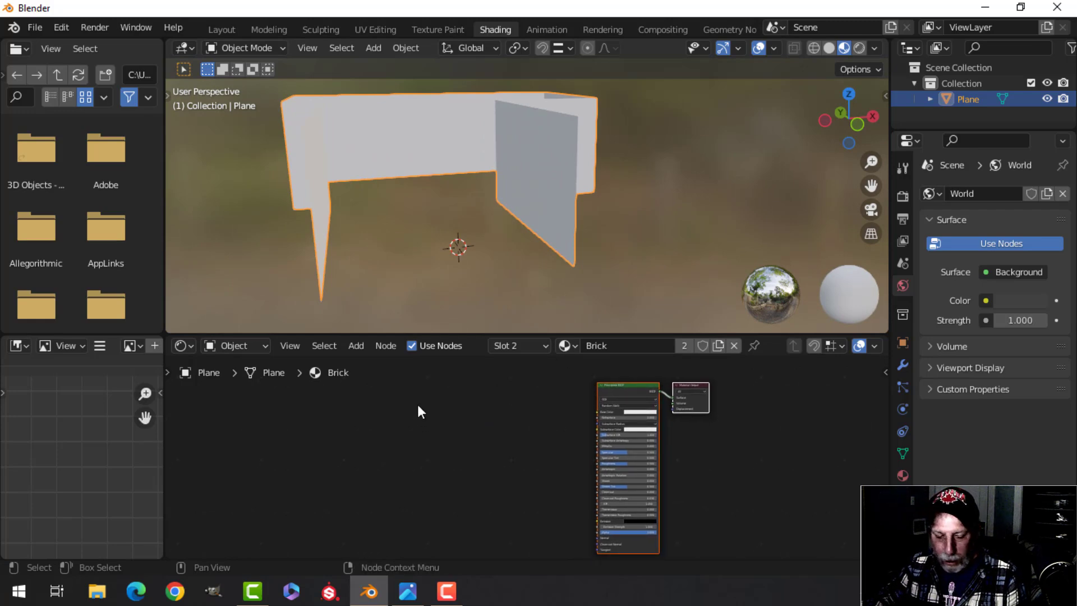
key("shift+a")
mouse_move(384, 460)
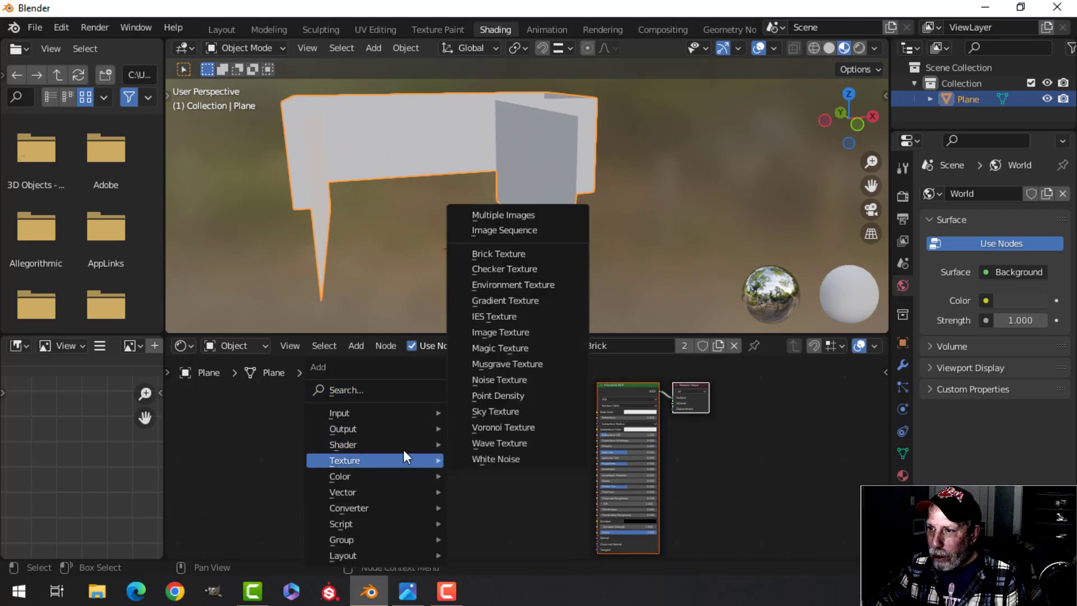
left_click(497, 253)
left_click(411, 393)
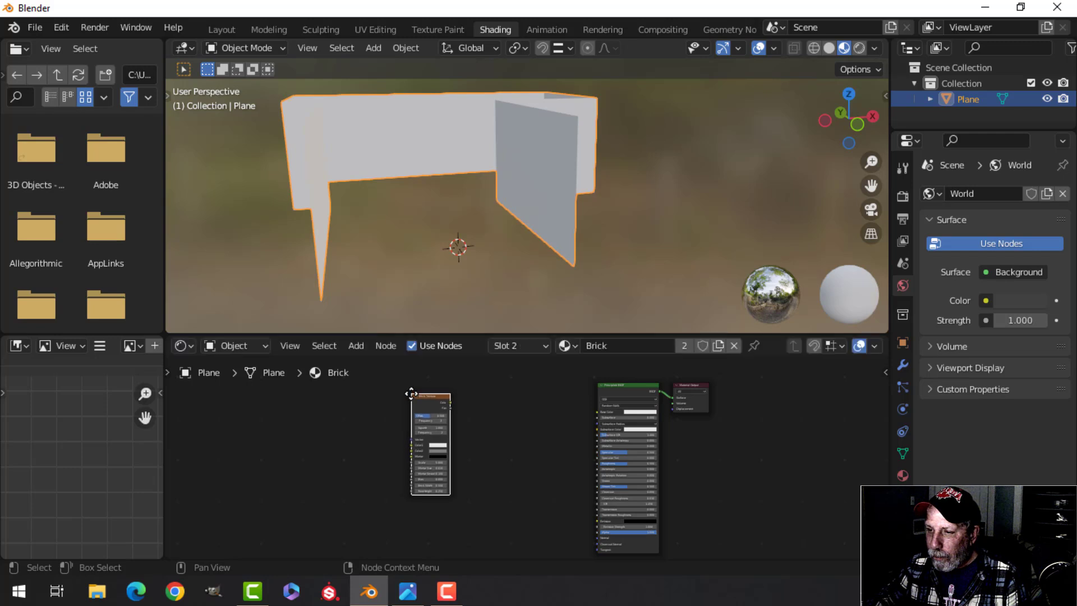
Unwrap all faces of the wall mesh with the standard Unwrap method in the UV Editing workspace
middle_click_drag(522, 201, 512, 248)
key("Tab")
scroll(503, 230, "down", 1)
key("u")
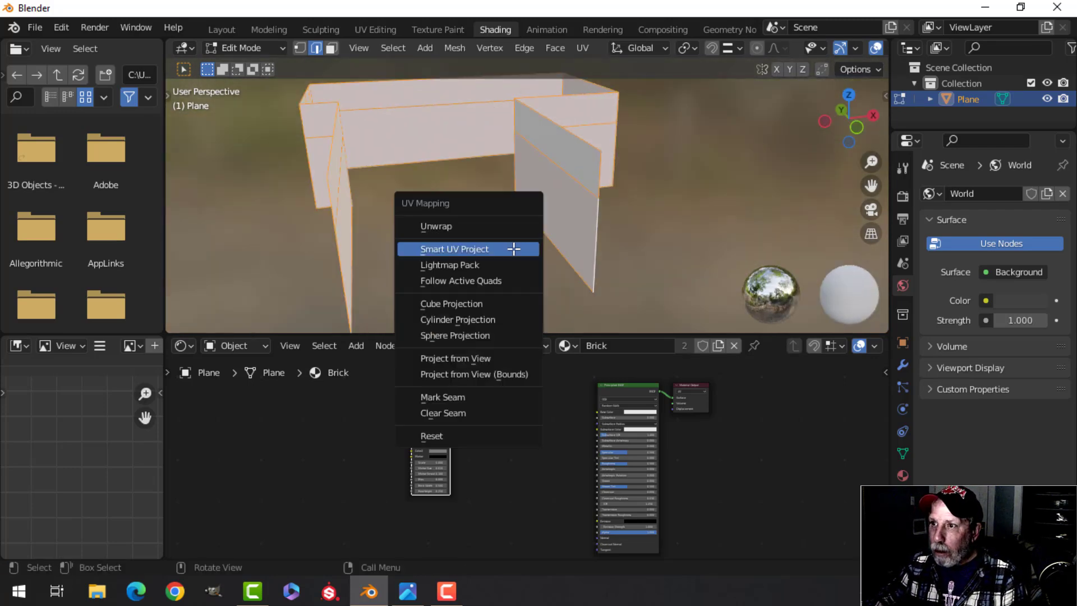
left_click(514, 223)
left_click(376, 30)
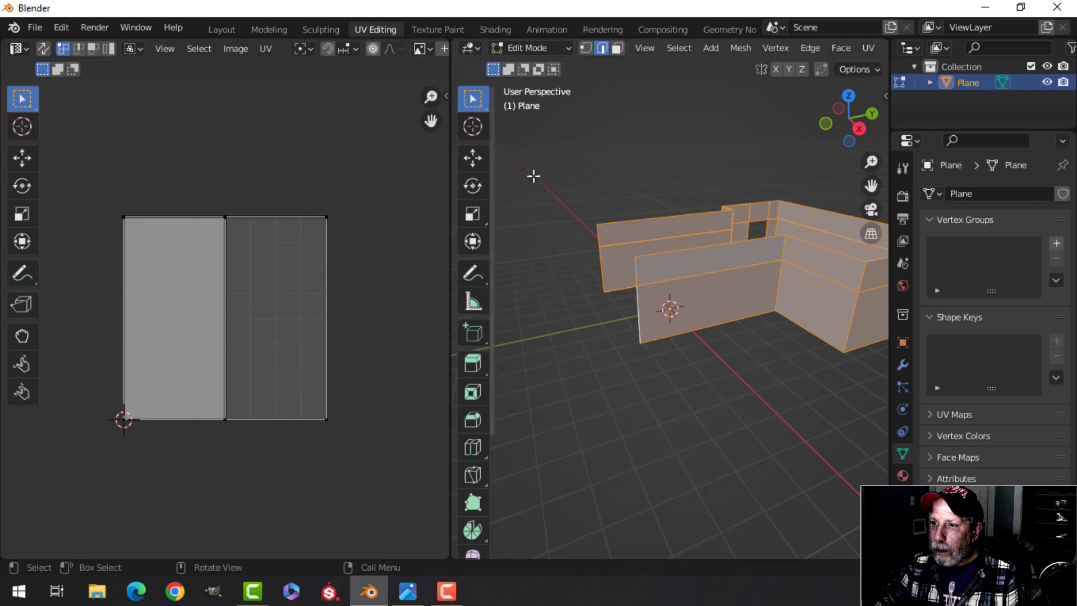
key("u")
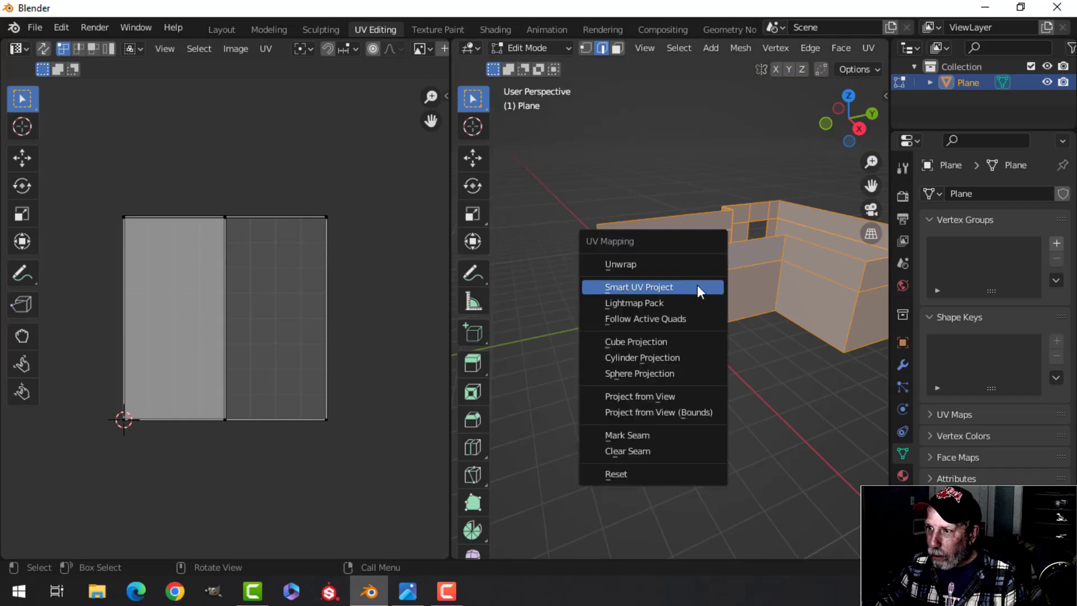
left_click(671, 265)
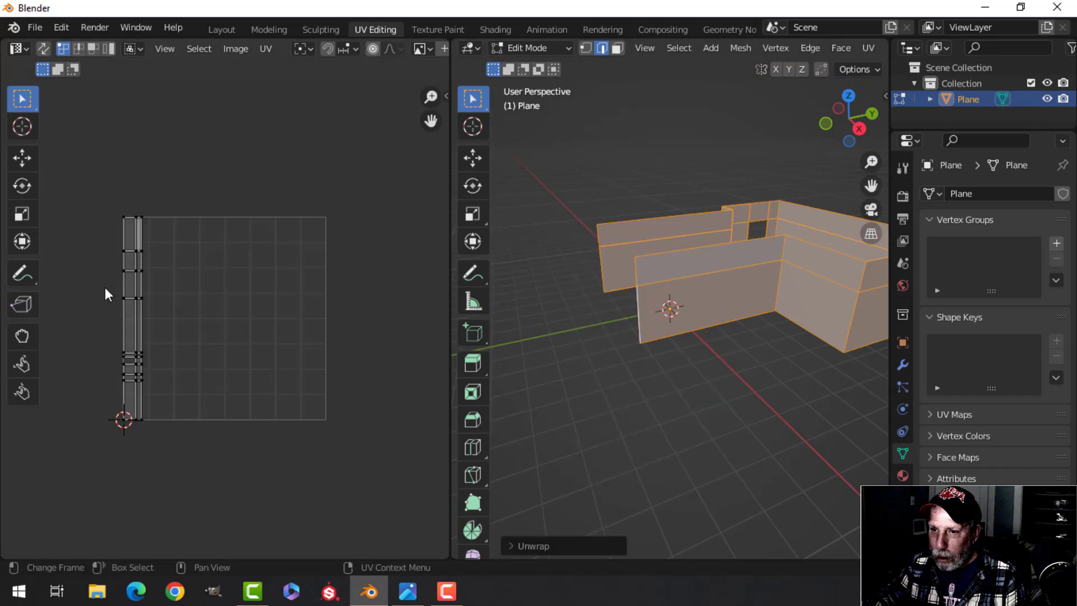
Unwrap the wall mesh again using Smart UV Project with an island margin of 0.003
key("u")
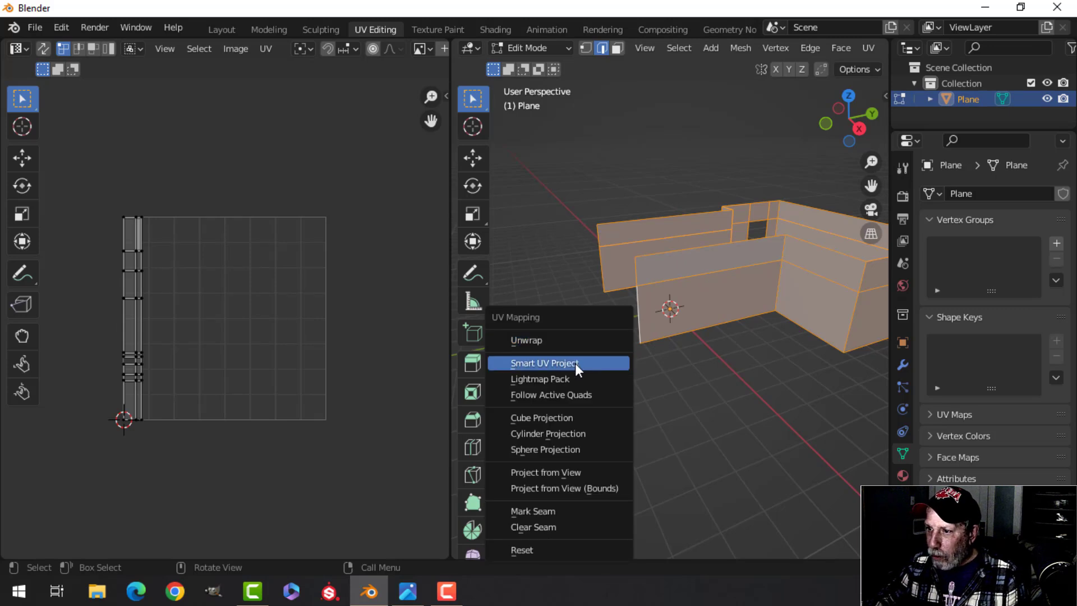
left_click(577, 363)
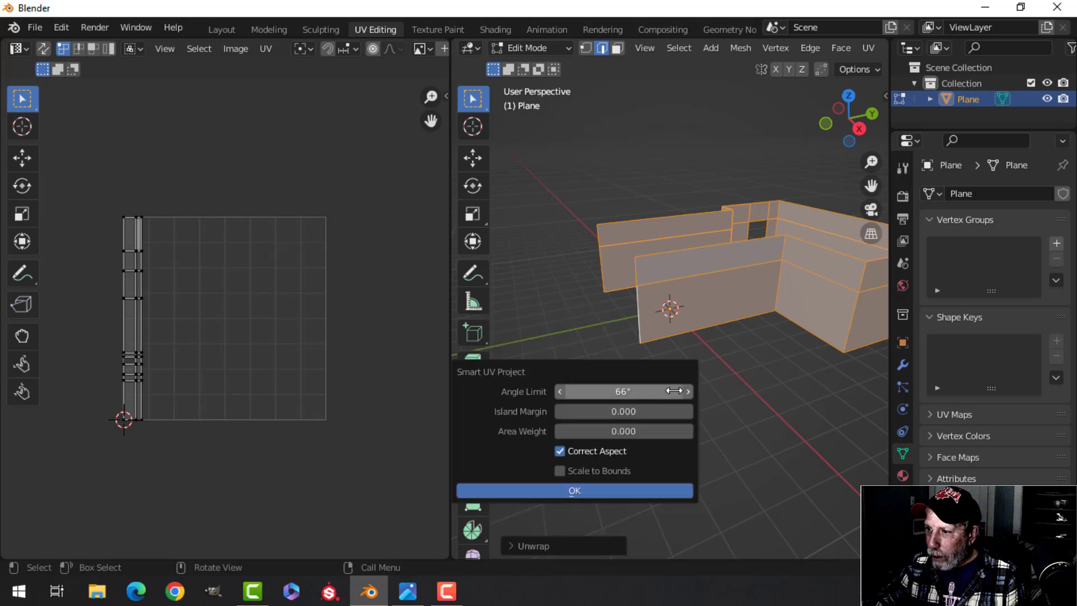
left_click(628, 411)
type("0.003")
key("Return")
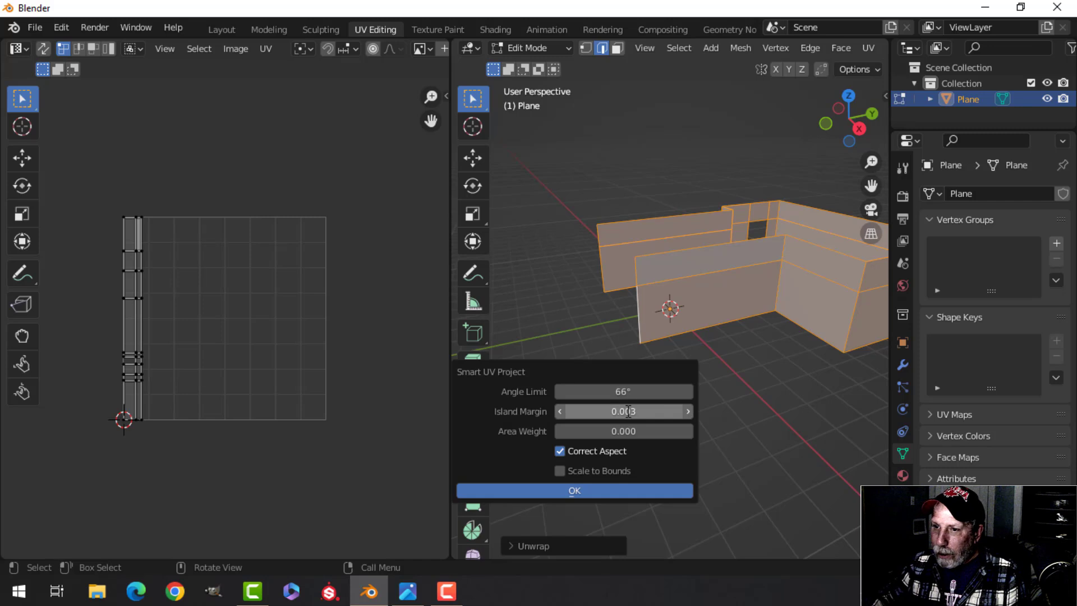
left_click(581, 493)
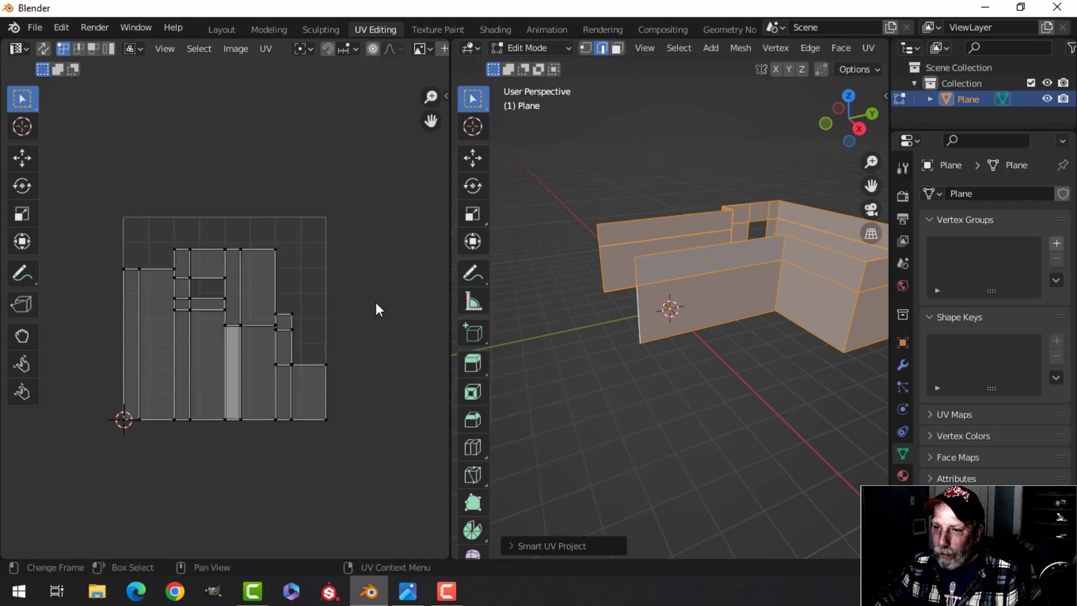
Select all the wall UVs and pack their islands
key("a")
left_click(263, 49)
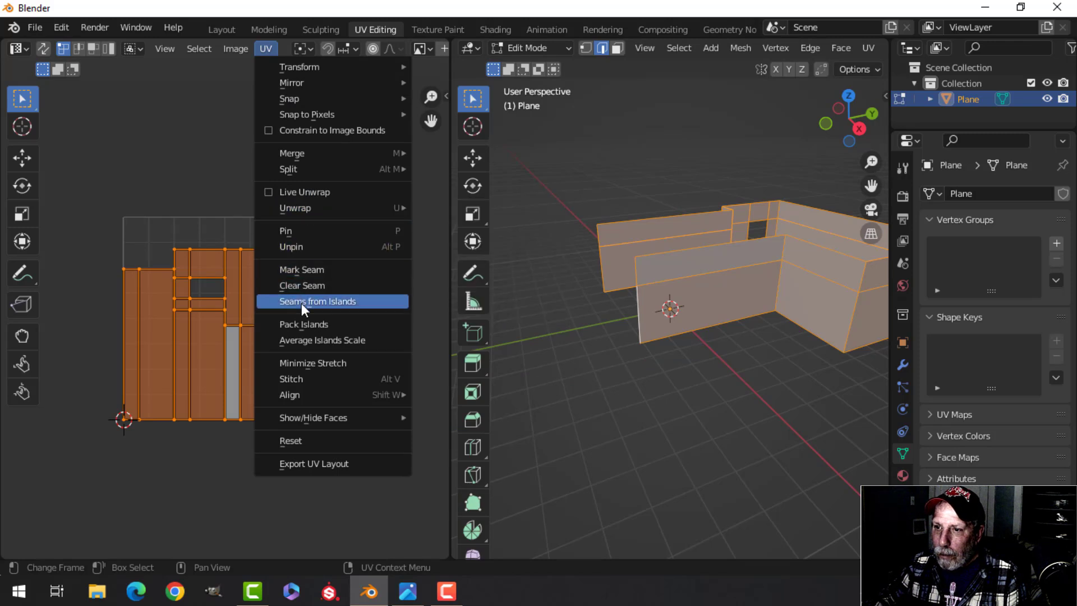
left_click(304, 324)
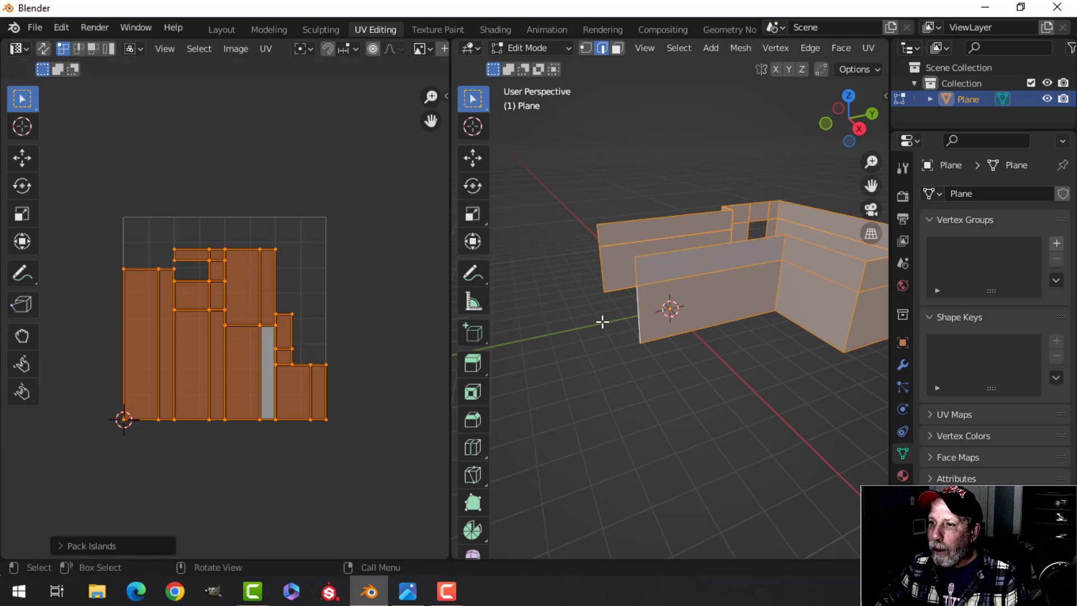
Return to Object Mode and the Shading workspace, bringing the Brick Texture node into close view
key("Tab")
left_click(488, 31)
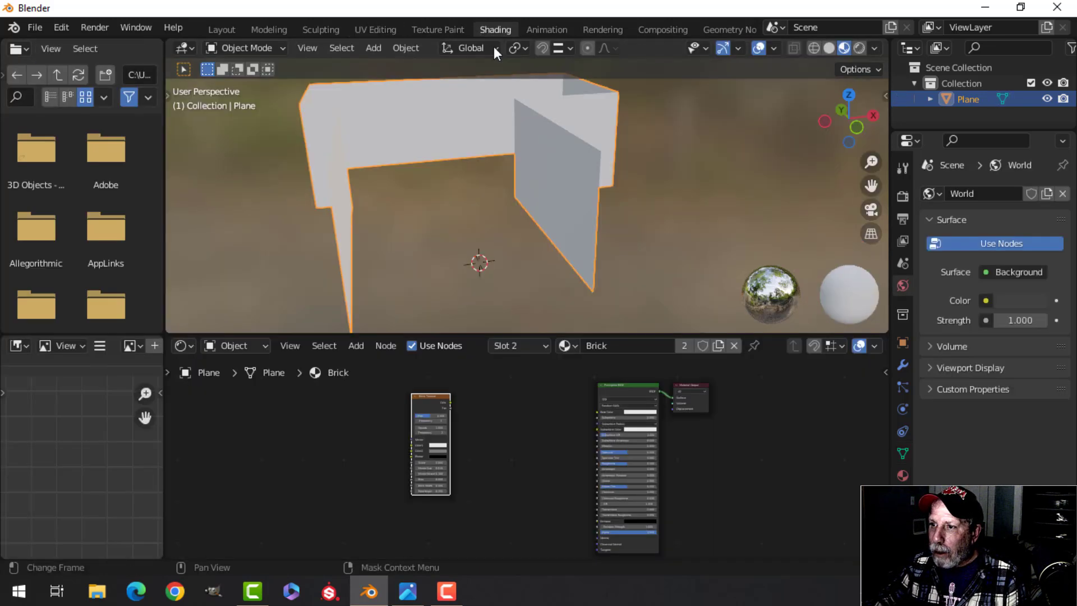
middle_click_drag(440, 403, 544, 433)
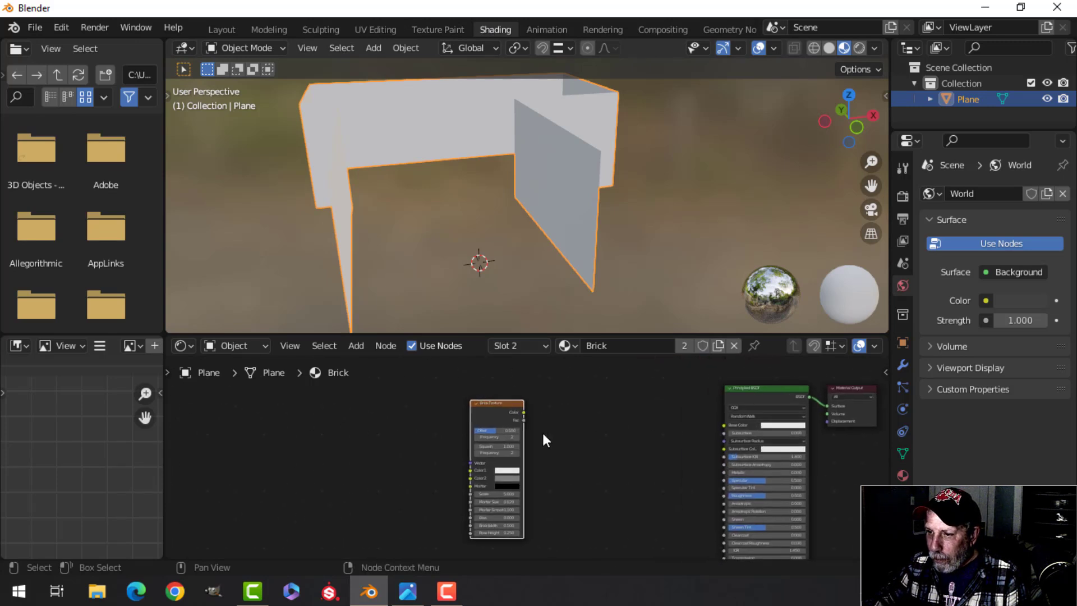
scroll(514, 417, "up", 5)
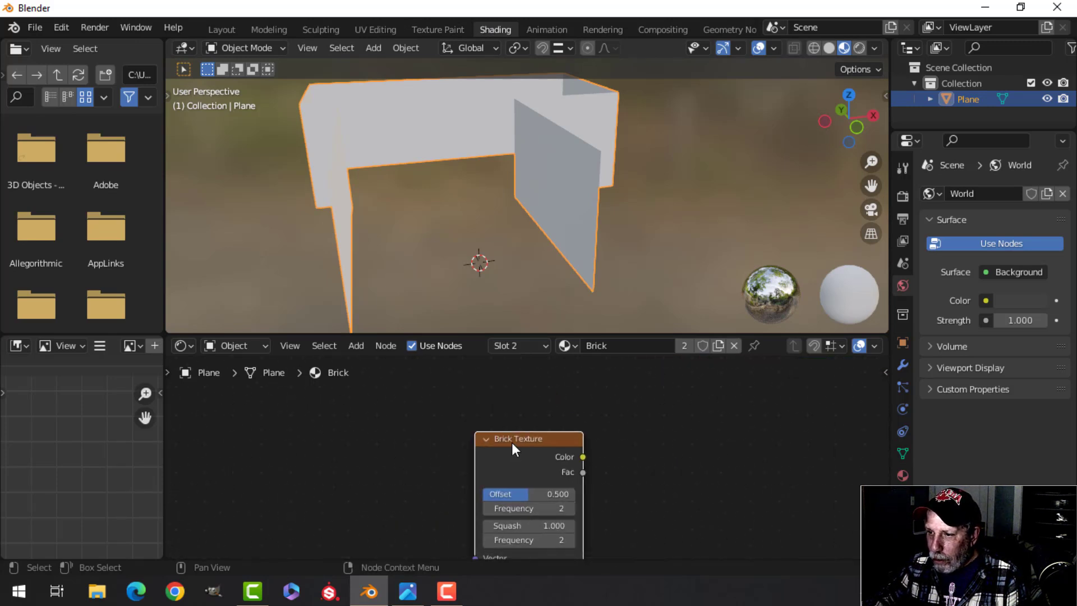
Add Texture Coordinate and Mapping nodes to the Brick Texture and feed the Mapping vector from the UV output
key("ctrl+t")
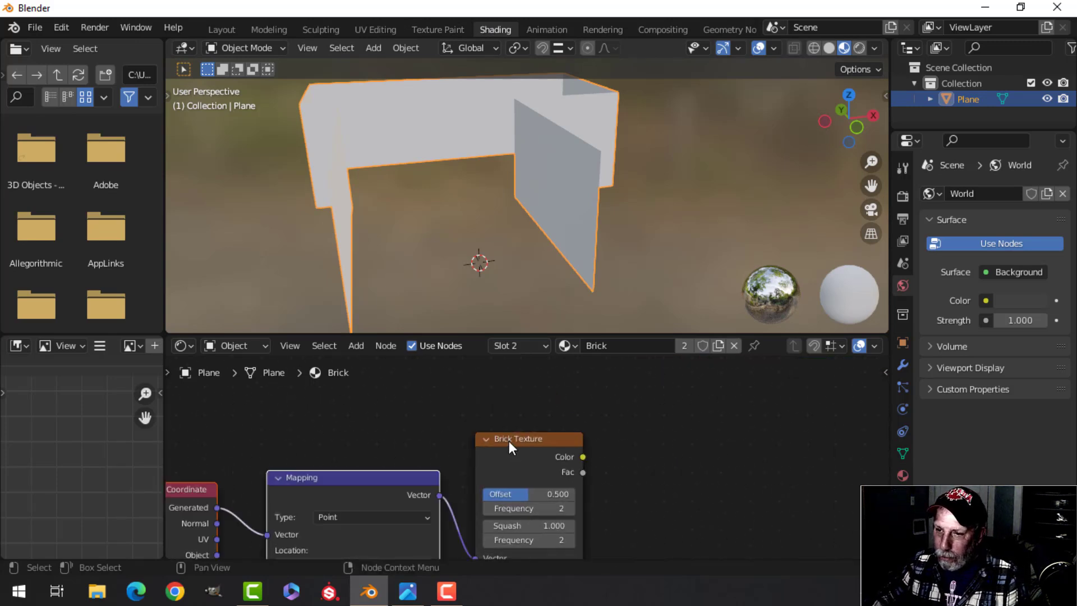
scroll(512, 442, "down", 1)
middle_click_drag(388, 446, 460, 385)
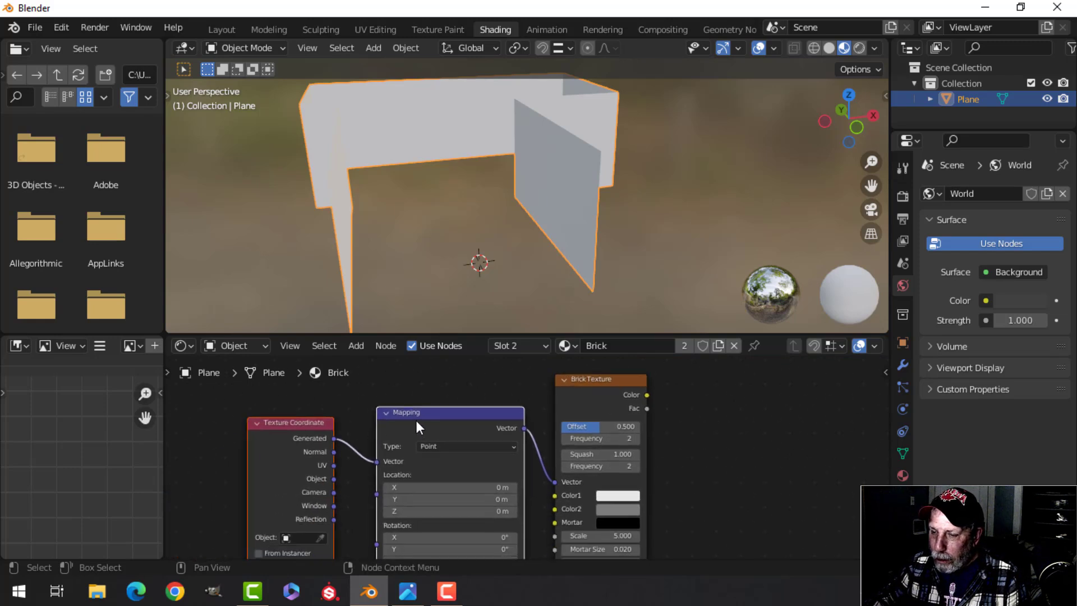
scroll(397, 450, "up", 2)
middle_click_drag(297, 506, 400, 484)
scroll(384, 426, "up", 1)
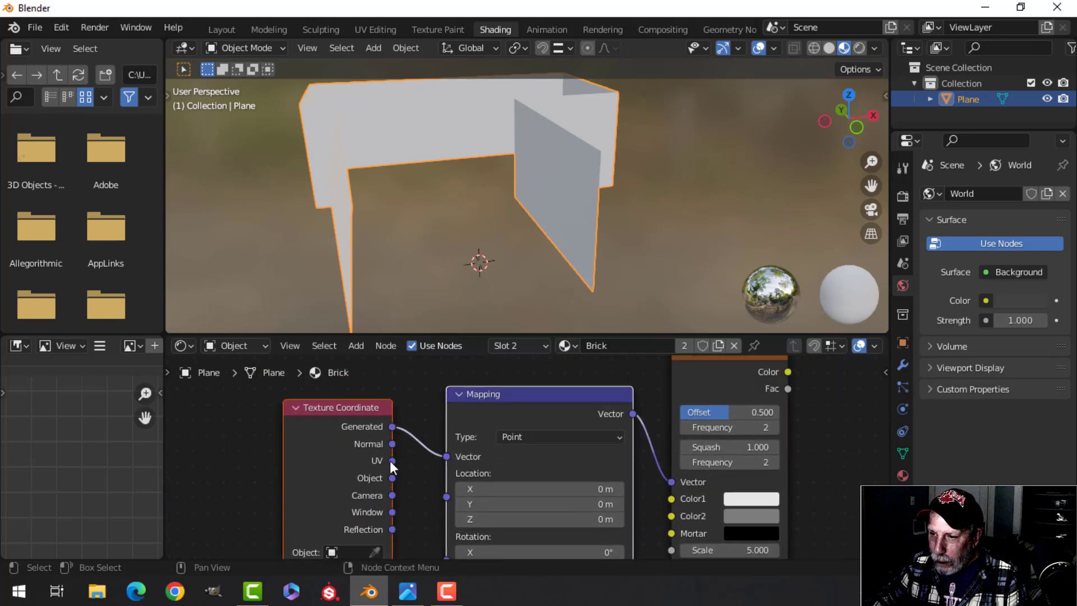
left_click_drag(393, 460, 446, 456)
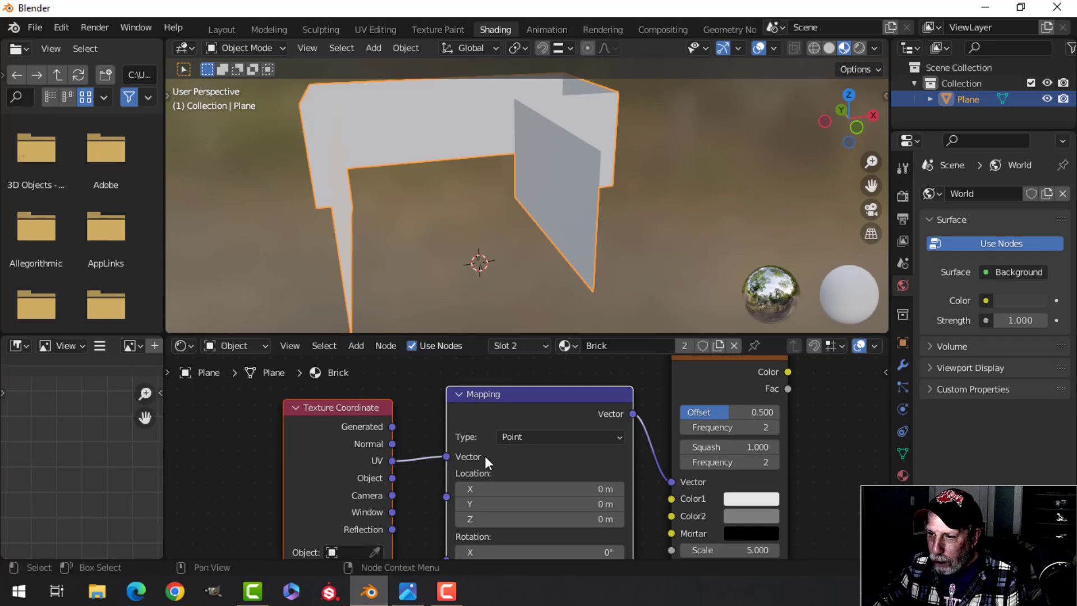
Connect the Brick Texture's Color output to the Base Color of the Principled BSDF
scroll(790, 400, "down", 1)
middle_click_drag(789, 401, 666, 450)
scroll(646, 453, "down", 3)
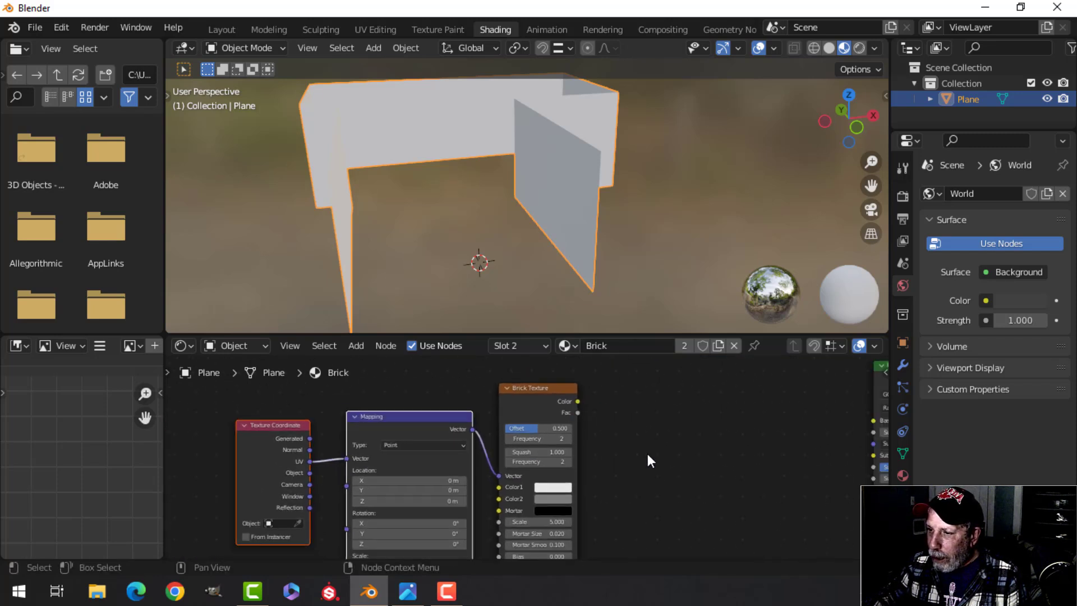
left_click_drag(490, 421, 765, 438)
scroll(529, 228, "up", 2)
scroll(529, 228, "down", 2)
middle_click_drag(621, 273, 613, 271)
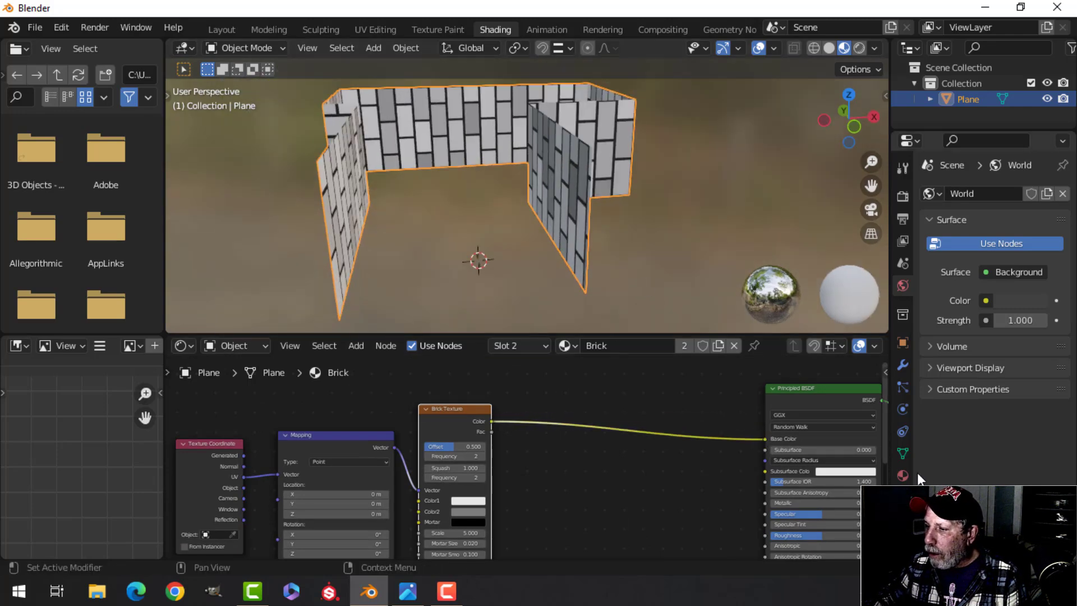
Check which wall faces belong to each of the two Brick material slots by selecting their faces in Edit Mode
left_click(902, 475)
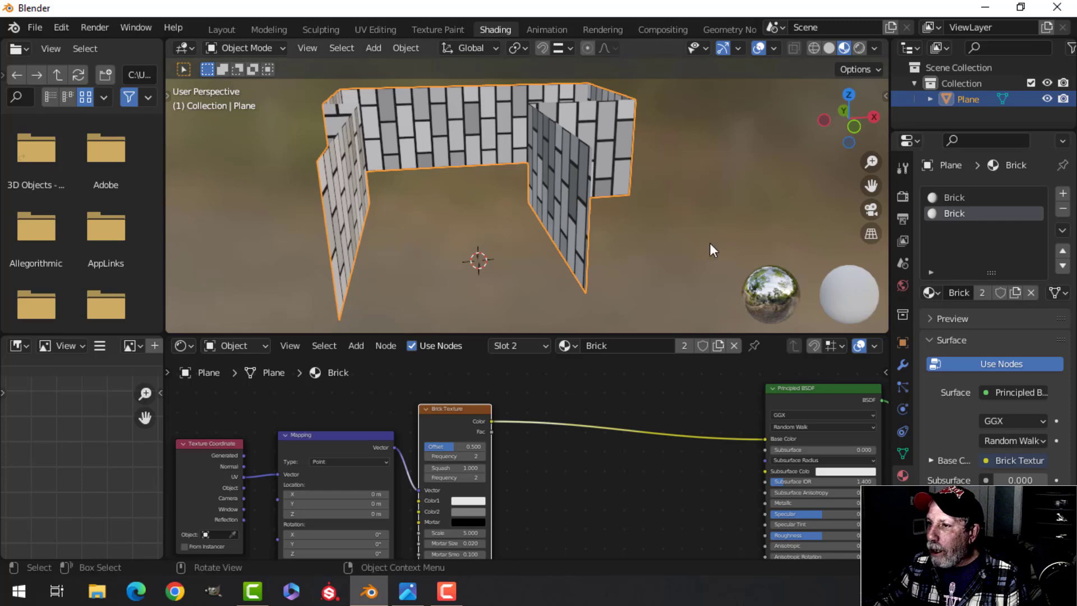
left_click(965, 197)
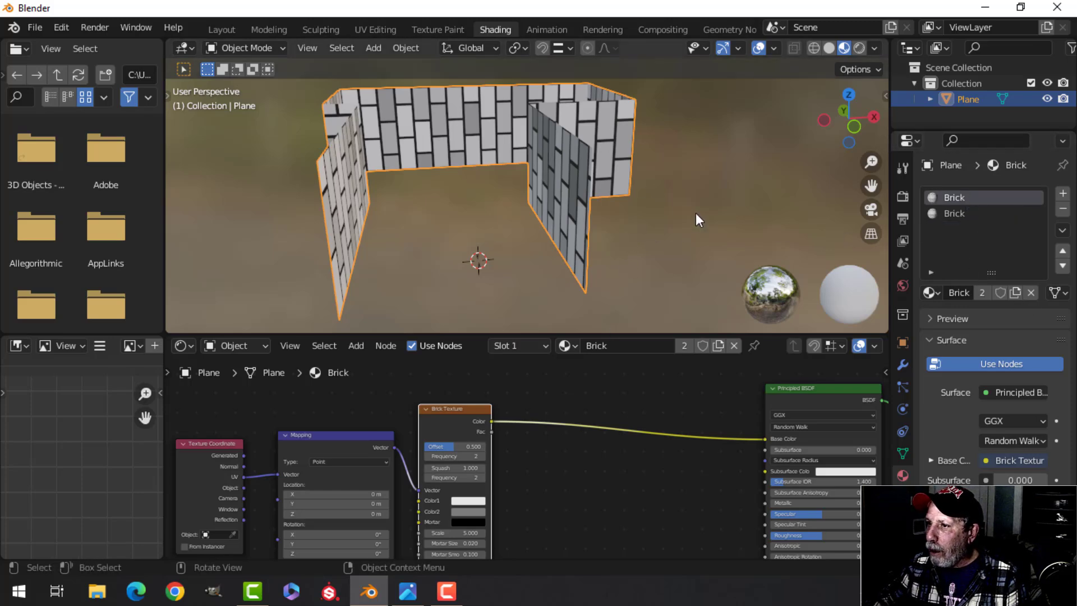
key("Tab")
left_click(662, 228)
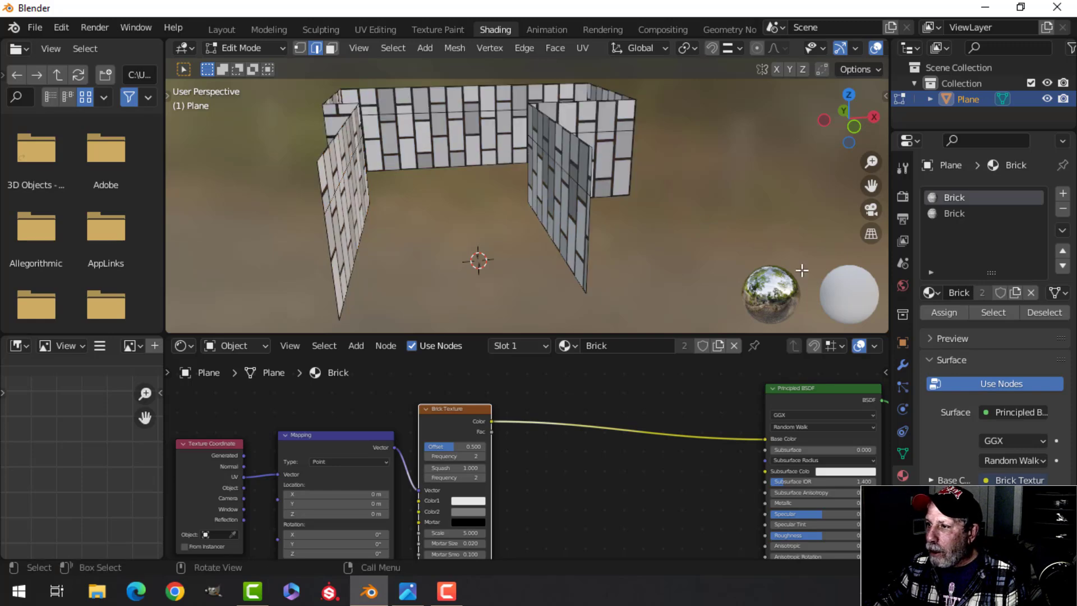
left_click(991, 312)
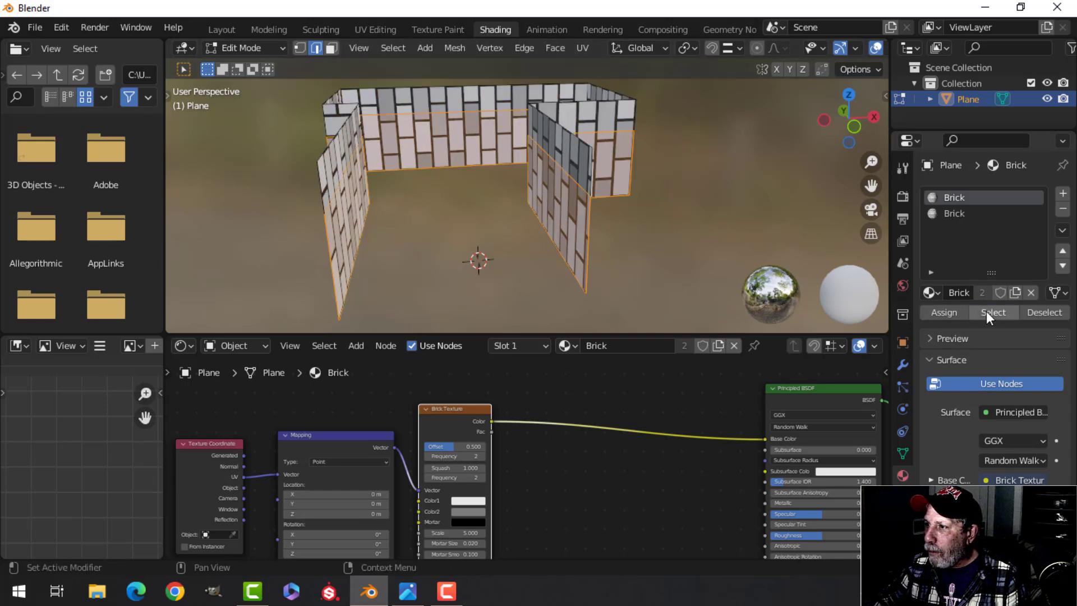
left_click(964, 214)
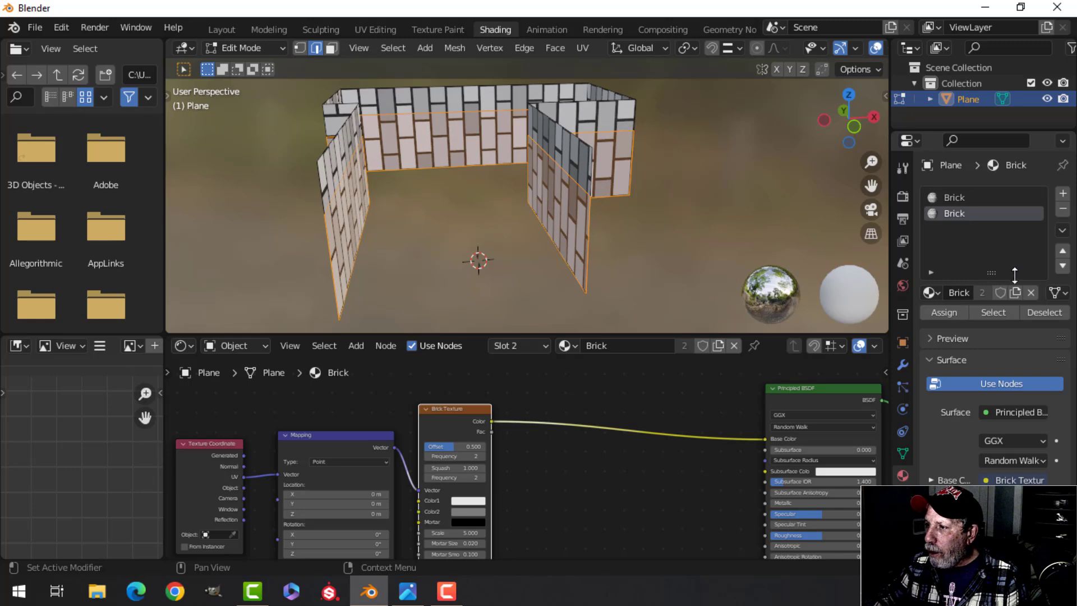
left_click(993, 312)
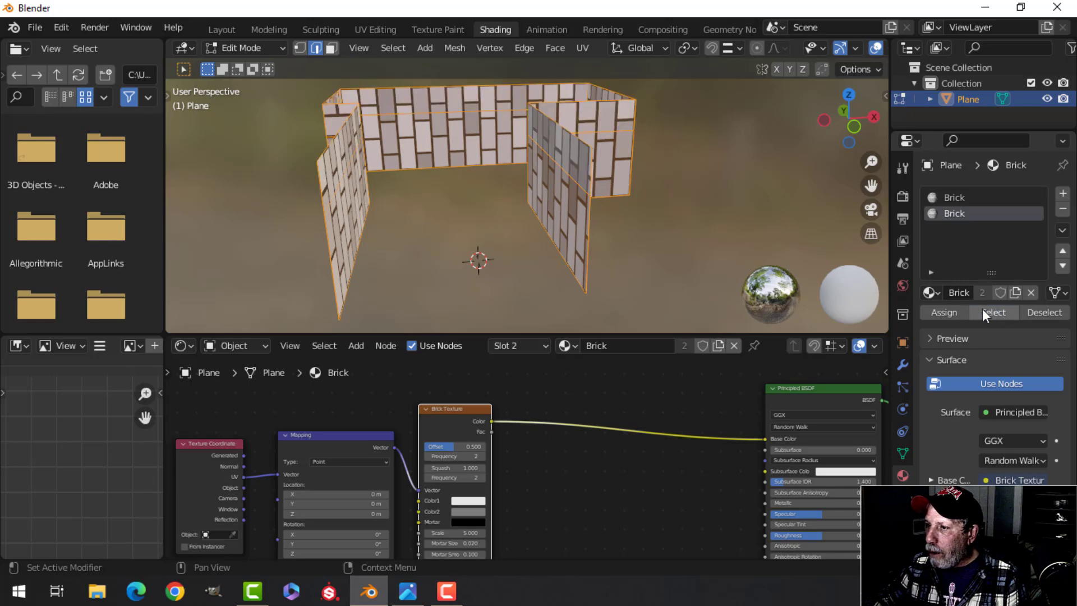
left_click(1047, 309)
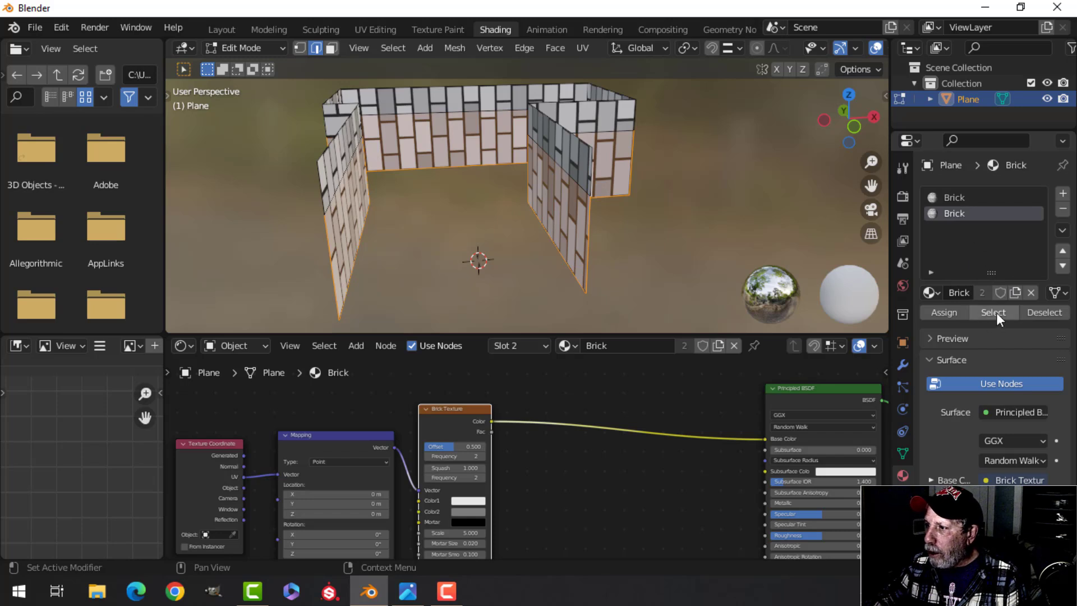
left_click(604, 217)
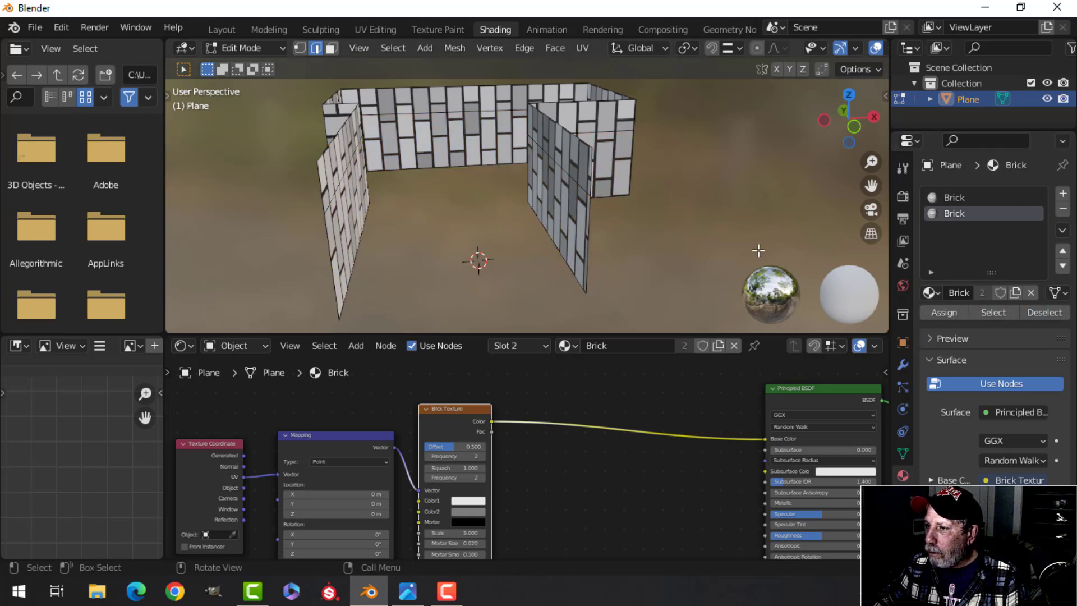
left_click(1004, 312)
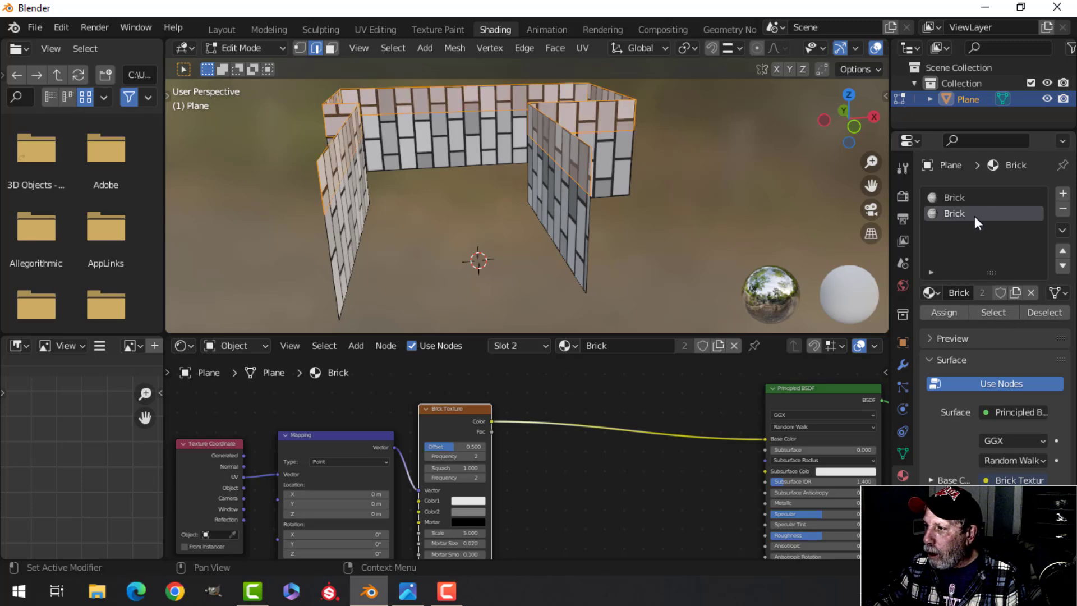
Put the Concrete material in the second slot and make the Brick slot active again with its nodes in view
type("Concr")
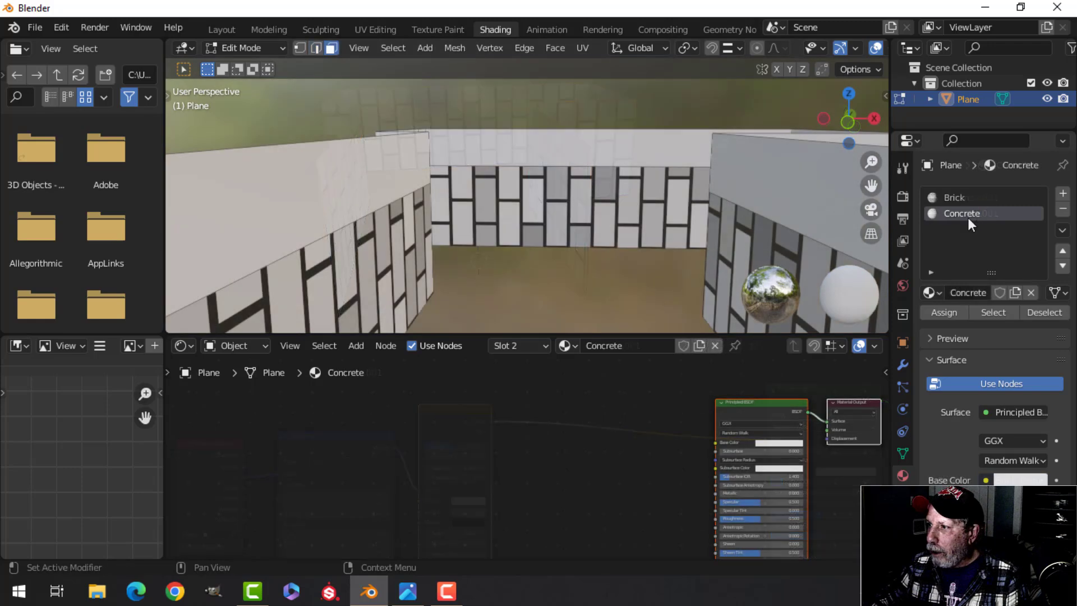
left_click(953, 197)
scroll(637, 267, "down", 1)
middle_click_drag(637, 266, 596, 206, "shift")
middle_click_drag(565, 478, 607, 427)
scroll(569, 438, "up", 3)
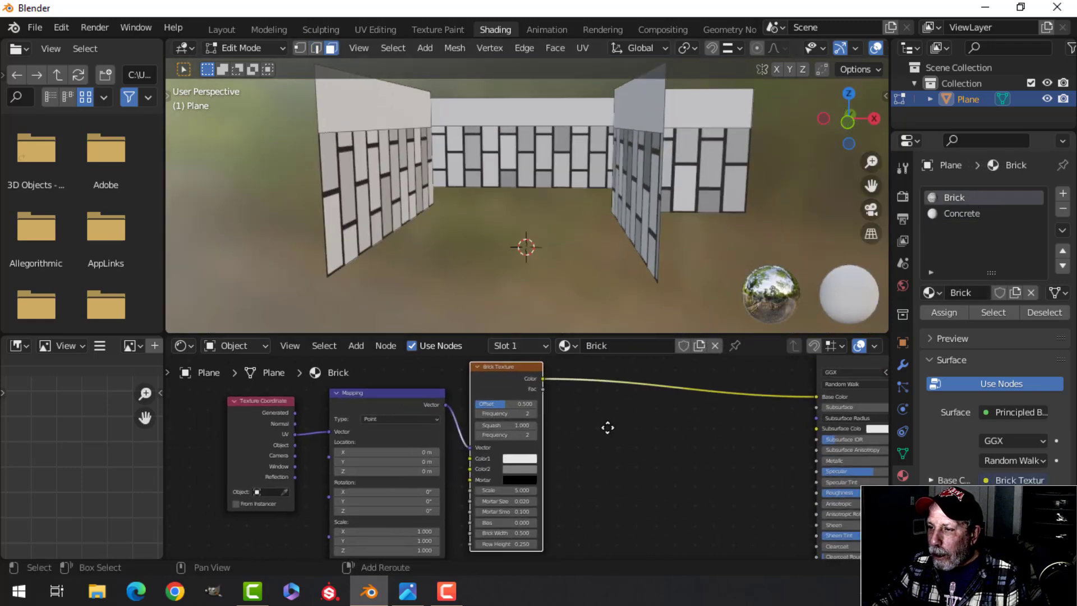
scroll(603, 404, "up", 1)
scroll(555, 245, "down", 1)
middle_click_drag(478, 249, 524, 246)
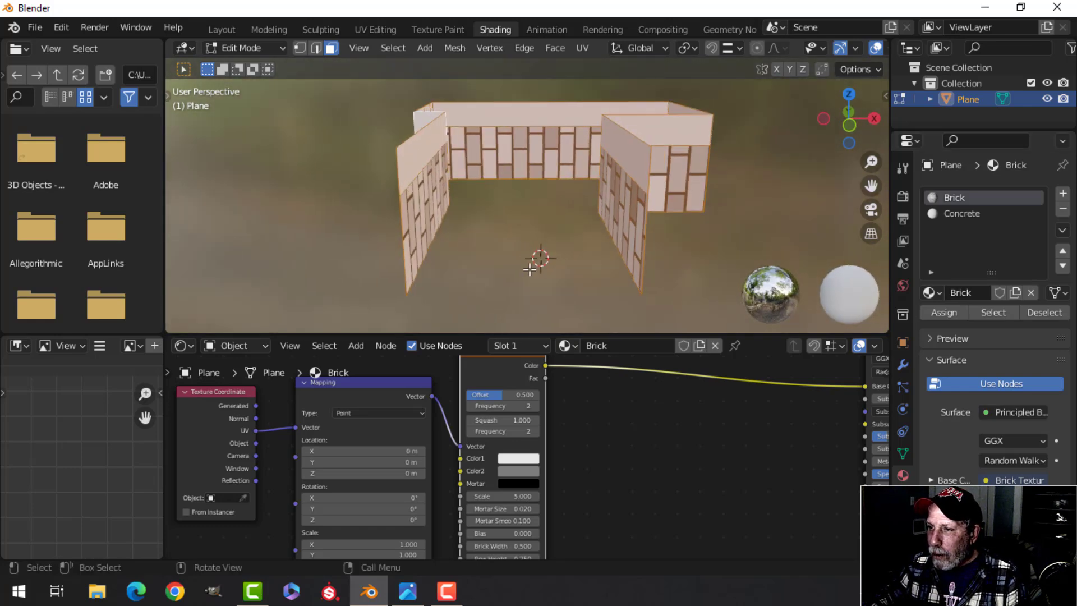
Rotate all the wall UVs by -90 degrees in the UV Editing workspace
left_click(375, 30)
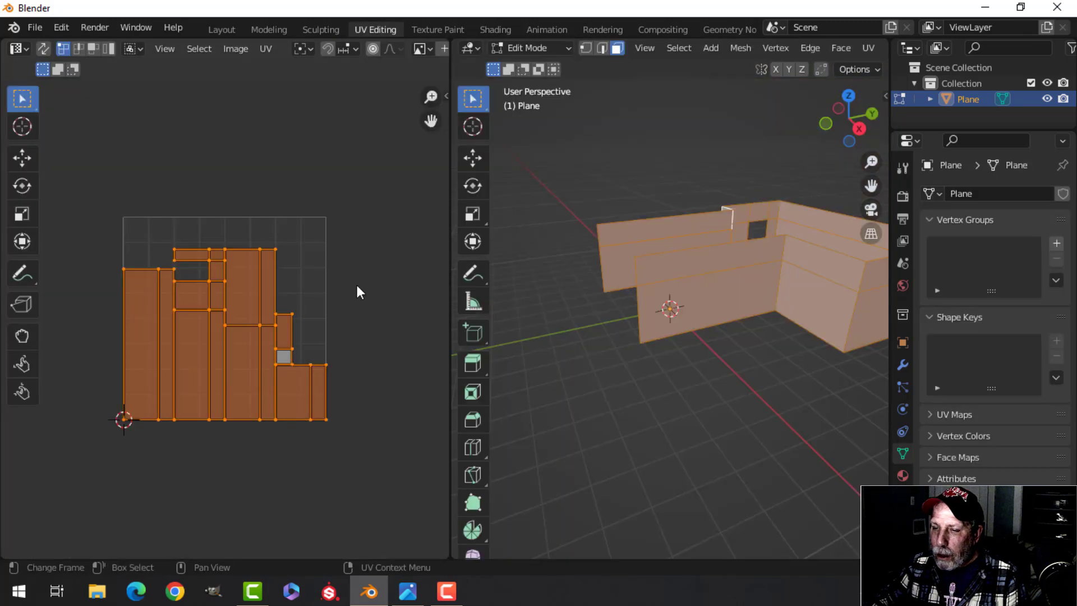
type("r-90")
key("Return")
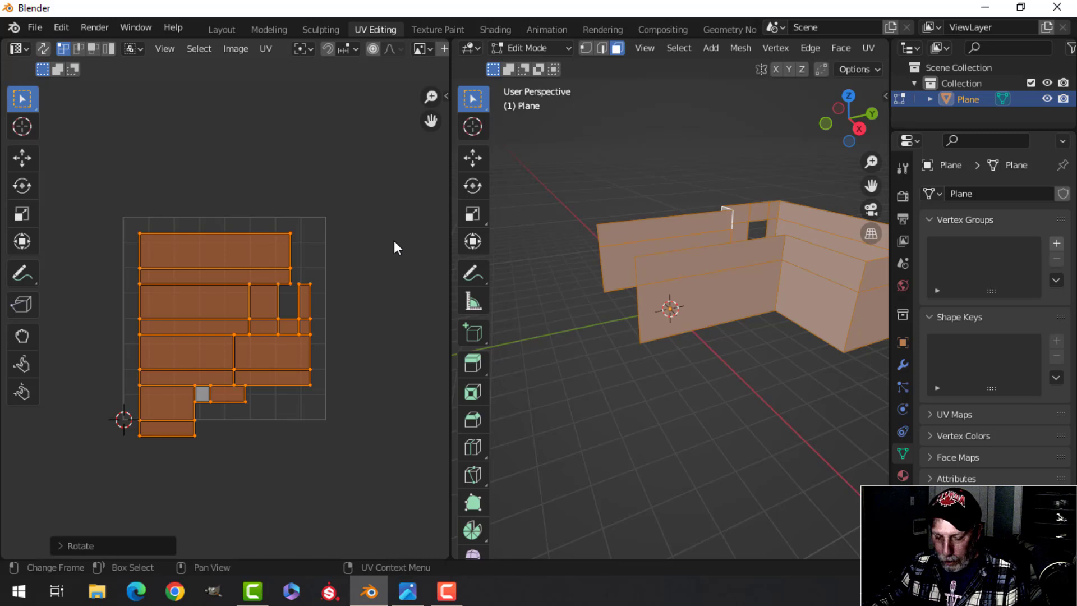
Try repacking the rotated UVs with Blender's own Pack Islands operation and undo it
left_click(265, 49)
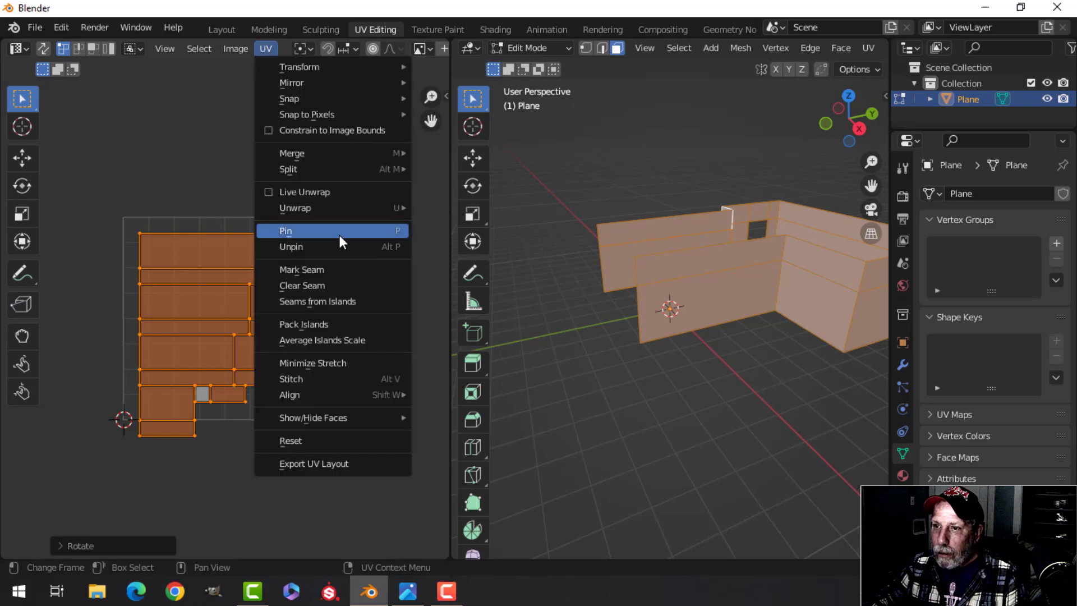
left_click(303, 325)
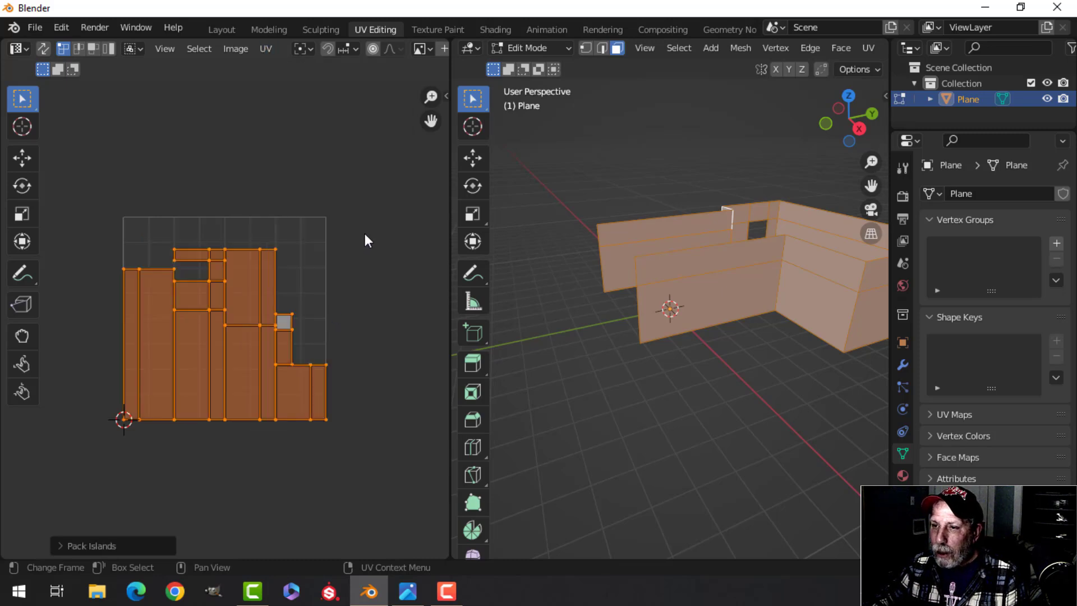
key("ctrl+p")
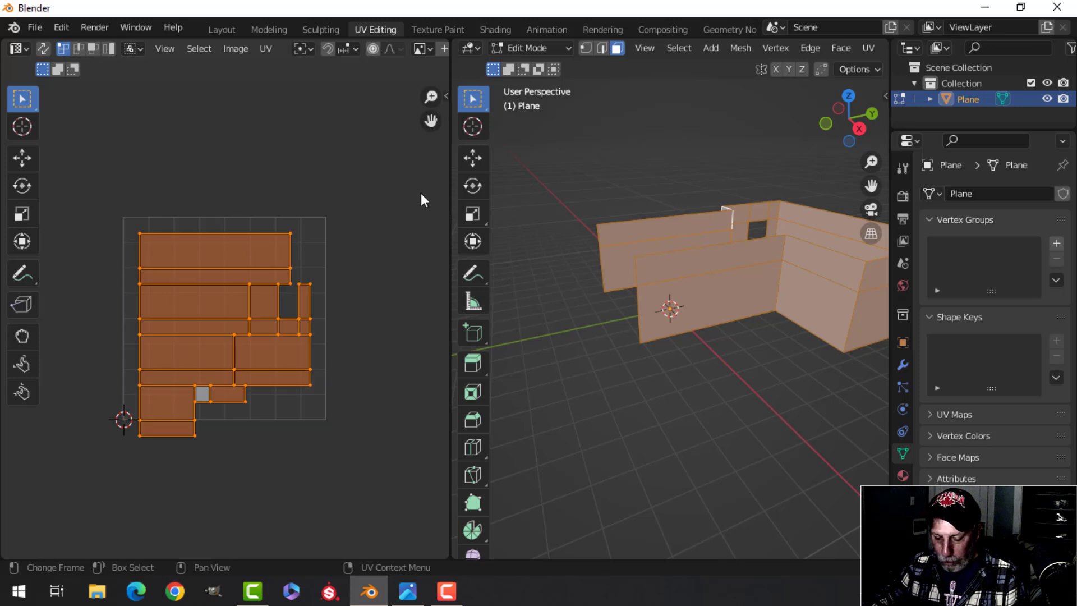
Pack the wall UV islands with UVPackmaster3 in Single Tile mode
key("n")
left_click(438, 227)
left_click(376, 270)
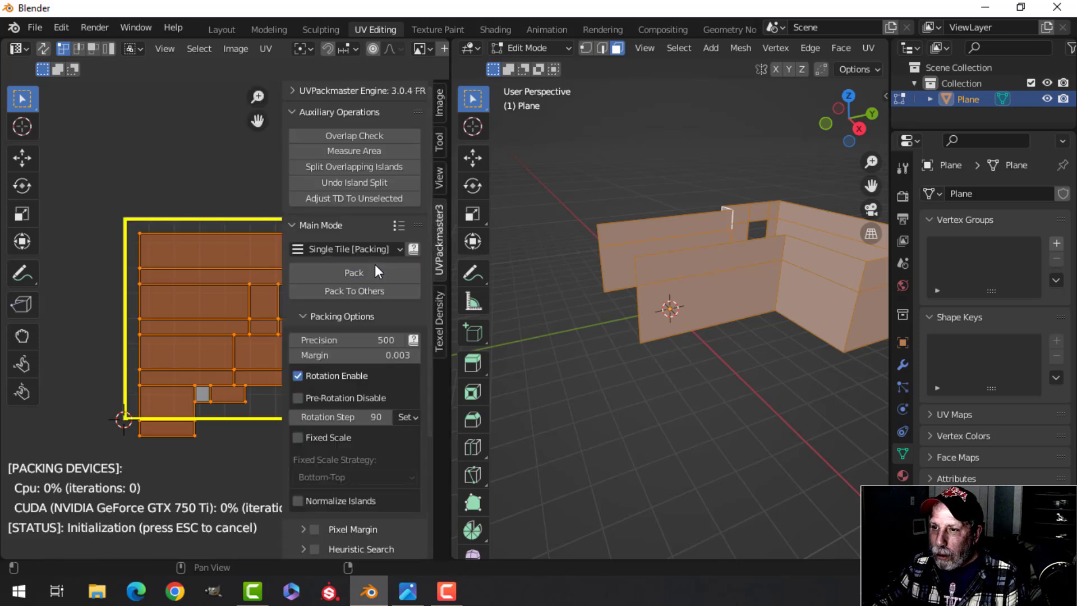
key("n")
key("n")
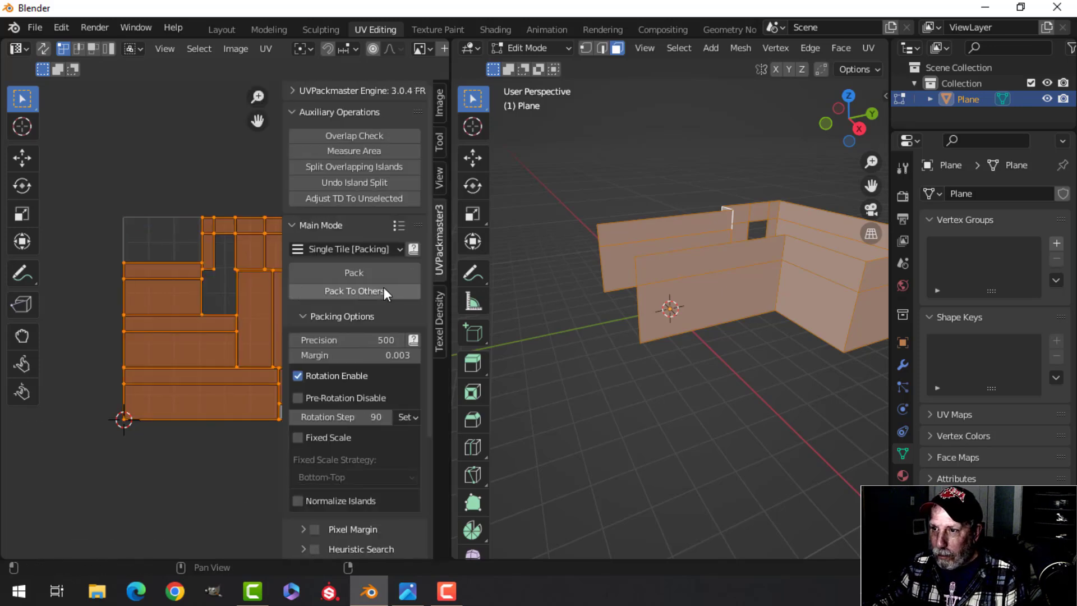
Rotate all the packed wall UVs by 90 degrees and return to Object Mode in the Shading workspace
type("nr")
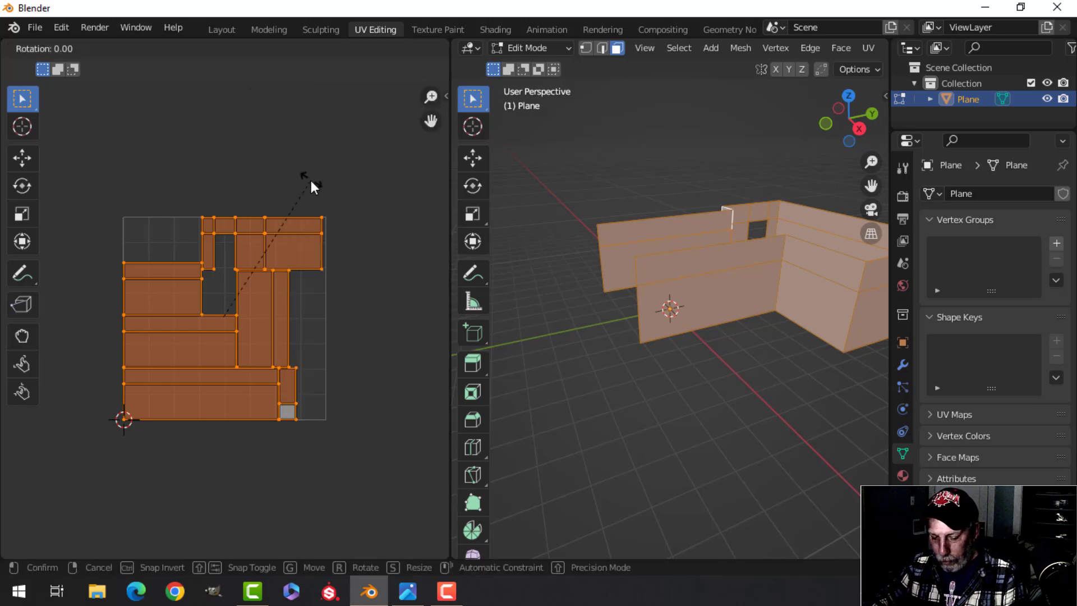
type("90")
key("Return")
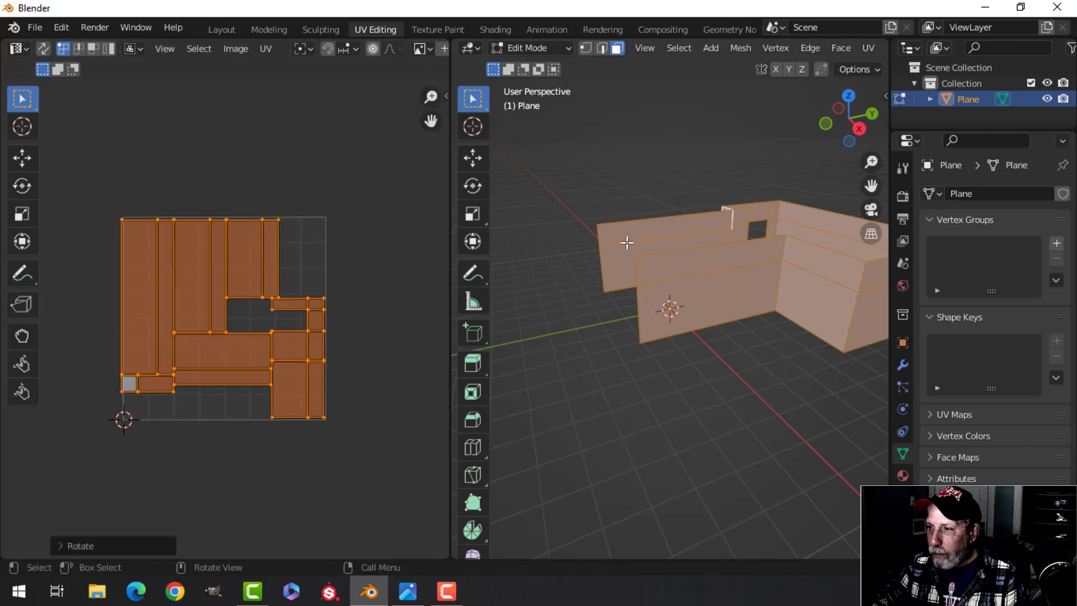
key("Tab")
left_click(494, 29)
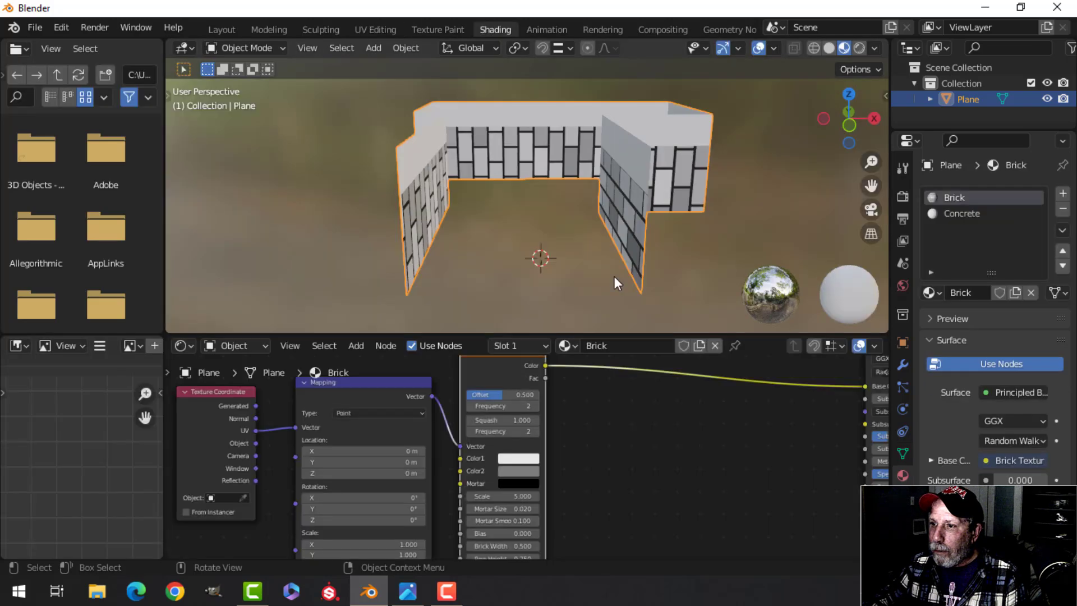
Deselect all wall faces in Edit Mode and show the UV Editing workspace's 3D view in Material Preview shading
scroll(525, 243, "up", 5)
middle_click_drag(525, 241, 477, 230)
key("Tab")
key("alt+a")
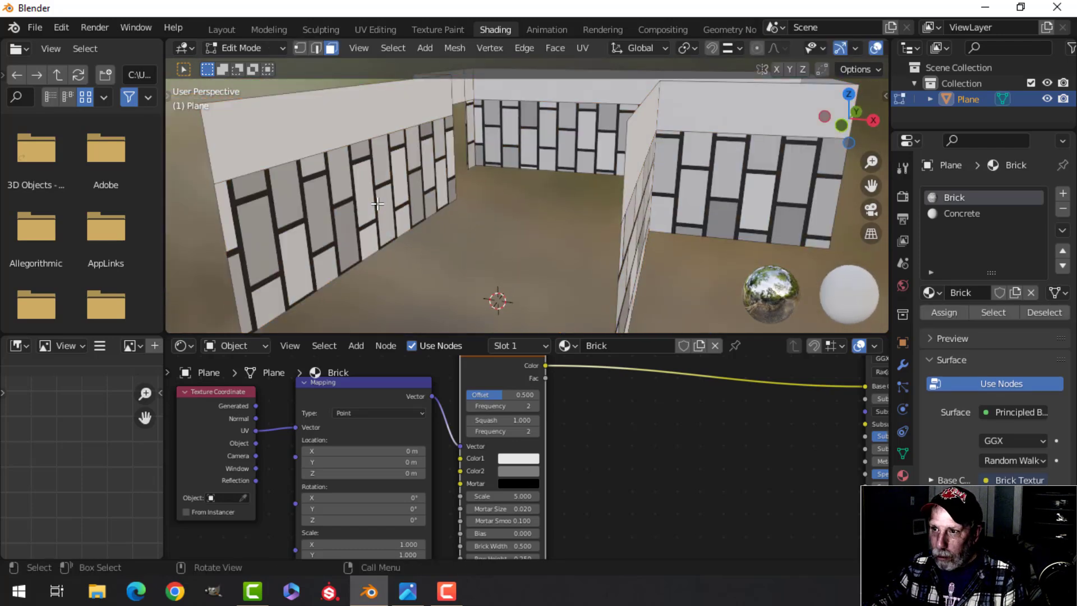
left_click(381, 29)
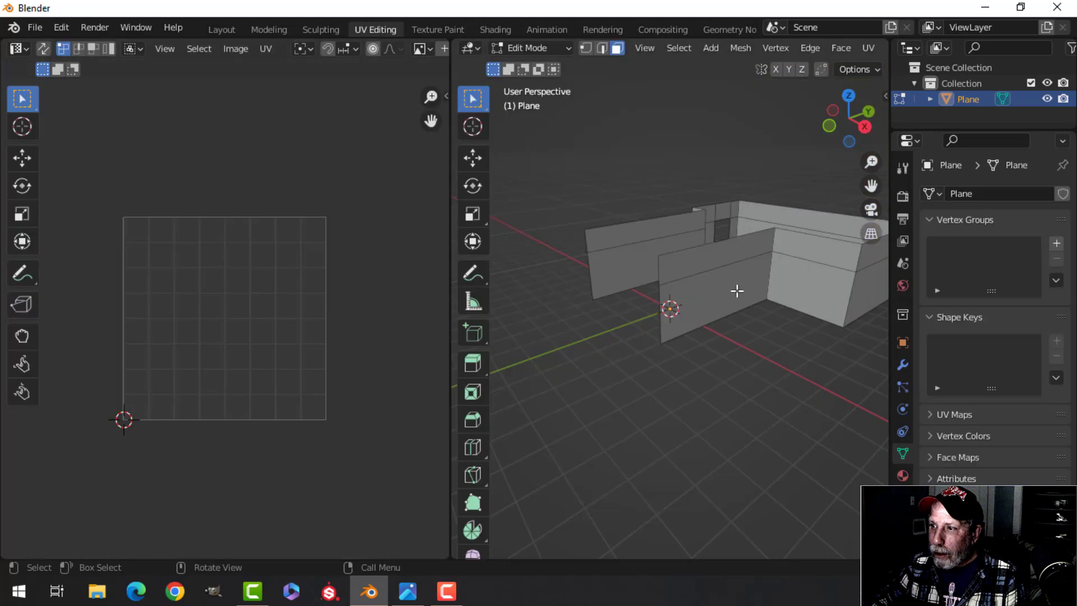
scroll(848, 49, "down", 10)
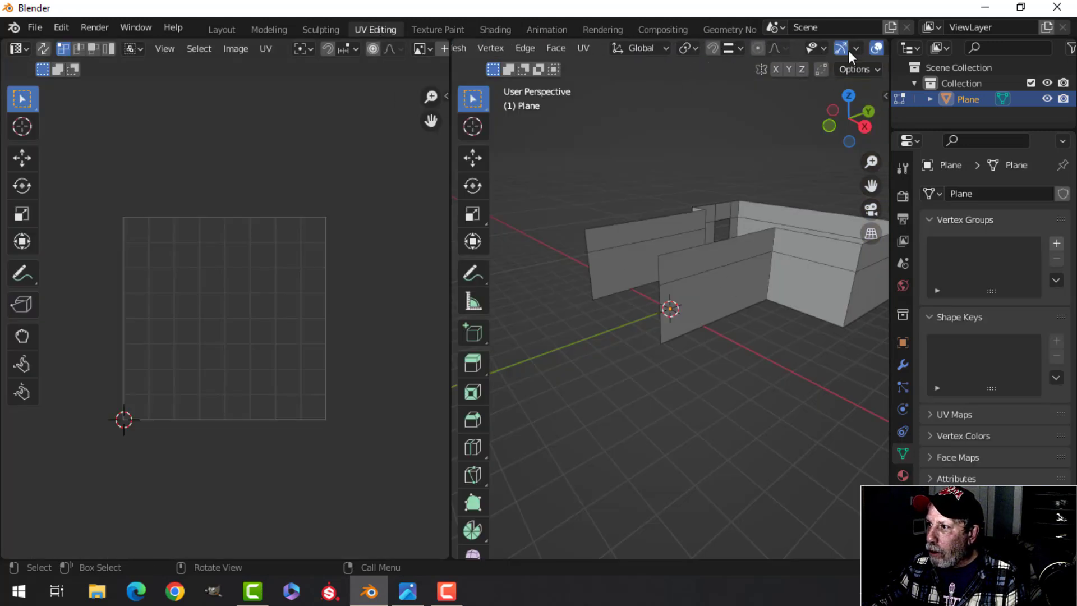
left_click(845, 49)
scroll(696, 259, "up", 5)
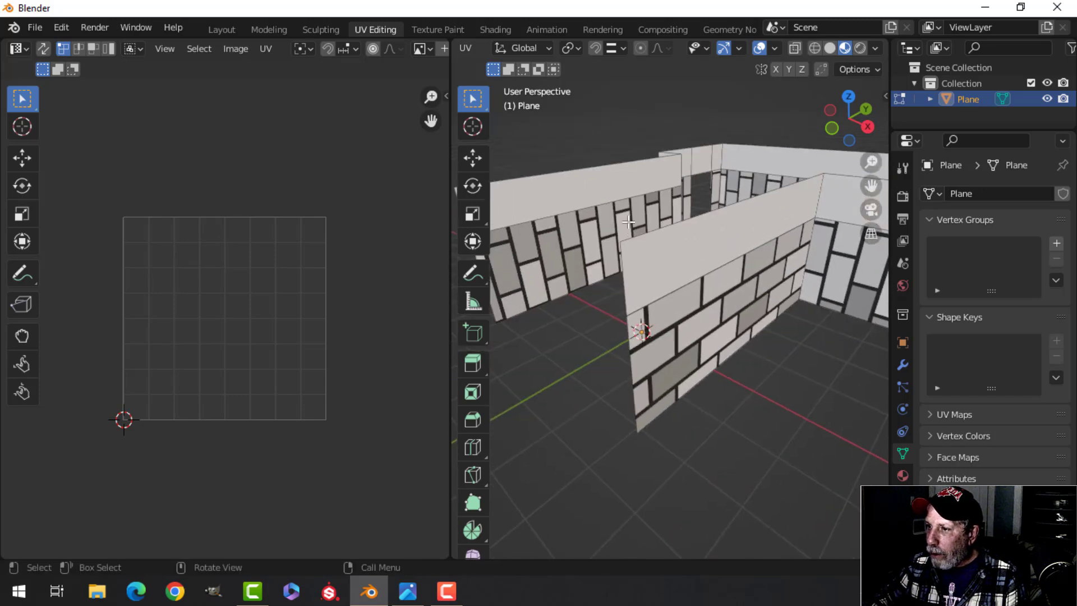
Select the lower wall faces whose bricks stand upright, rotate their UVs by 90 degrees, and return to Object Mode
left_click(628, 224)
middle_click_drag(628, 223, 729, 242)
left_click(638, 223, "shift")
left_click(683, 219, "shift")
left_click(681, 210, "shift")
left_click(673, 206, "shift")
middle_click_drag(360, 221, 360, 240)
middle_click_drag(841, 208, 499, 261, "shift")
left_click(801, 335, "shift")
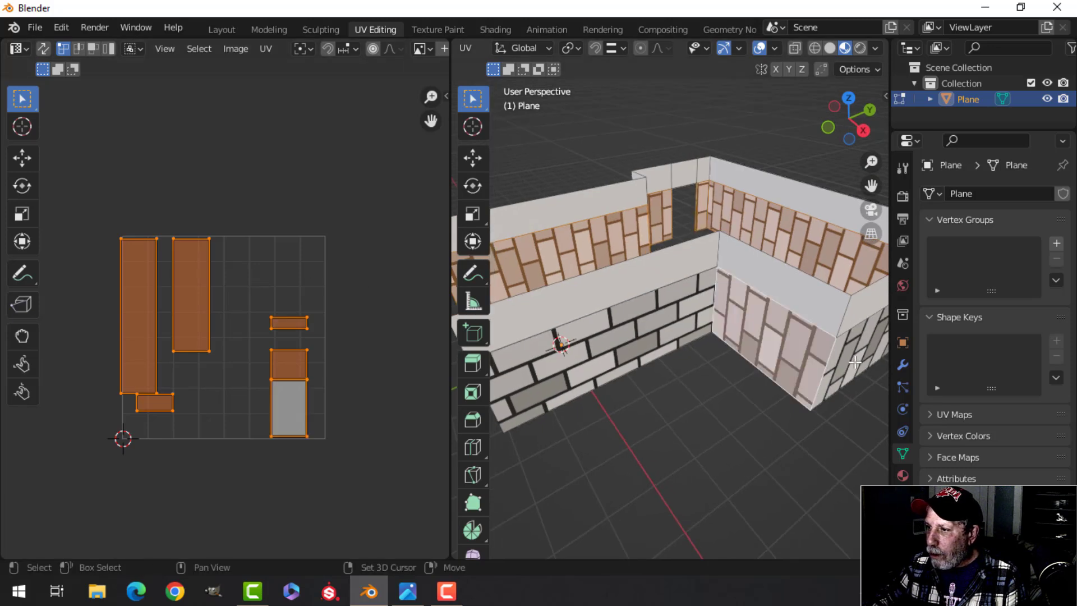
left_click(850, 356, "shift")
type("r")
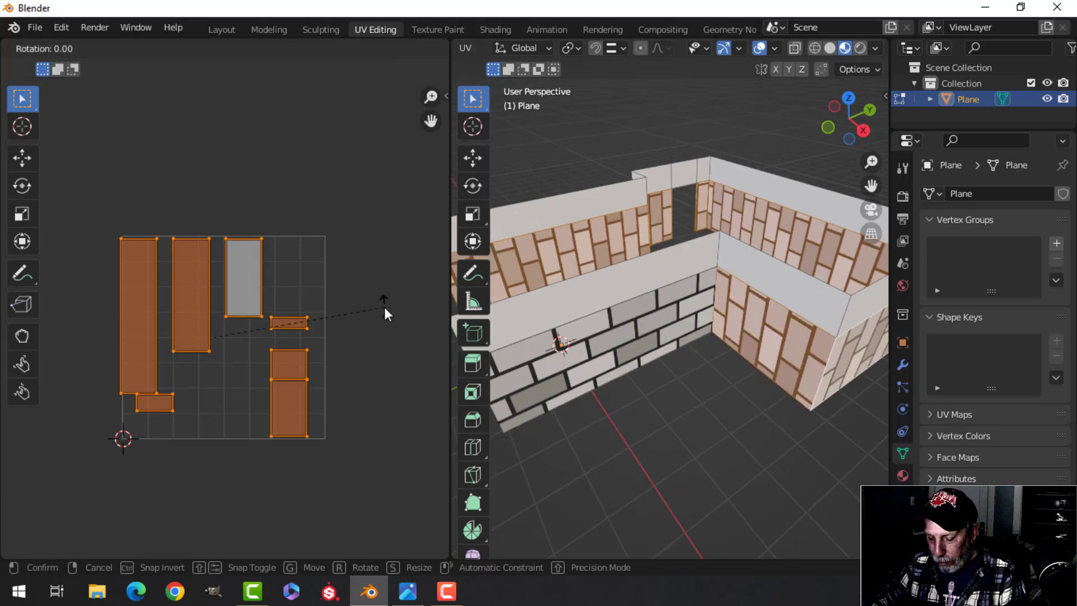
type("90")
key("Return")
middle_click_drag(559, 305, 681, 245)
key("Tab")
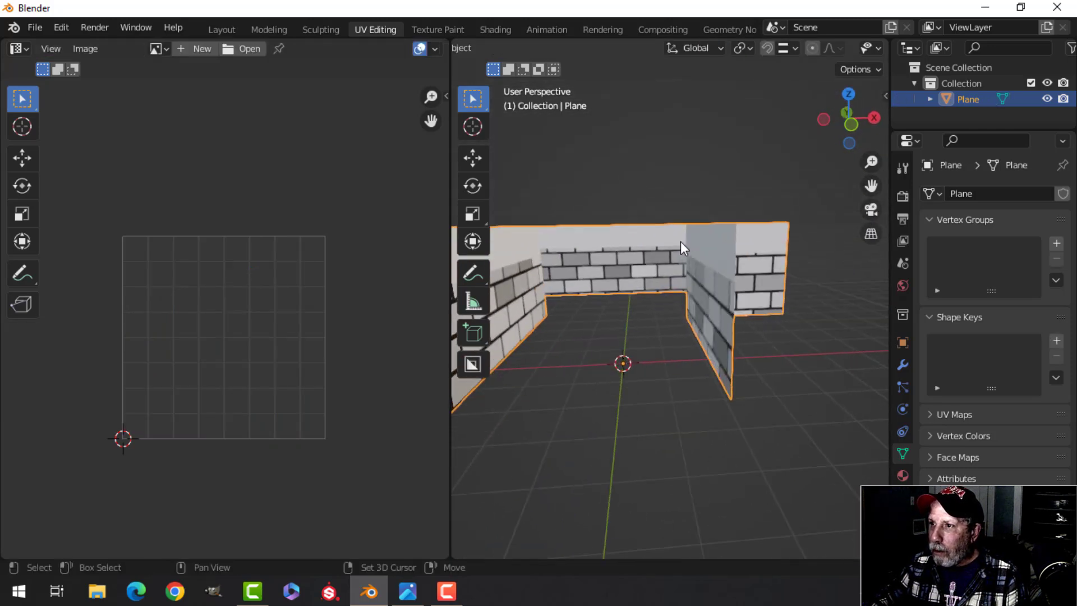
Show the Shading workspace and set the Scale of the wall's Brick Texture node to 12
left_click(496, 30)
scroll(544, 258, "down", 3)
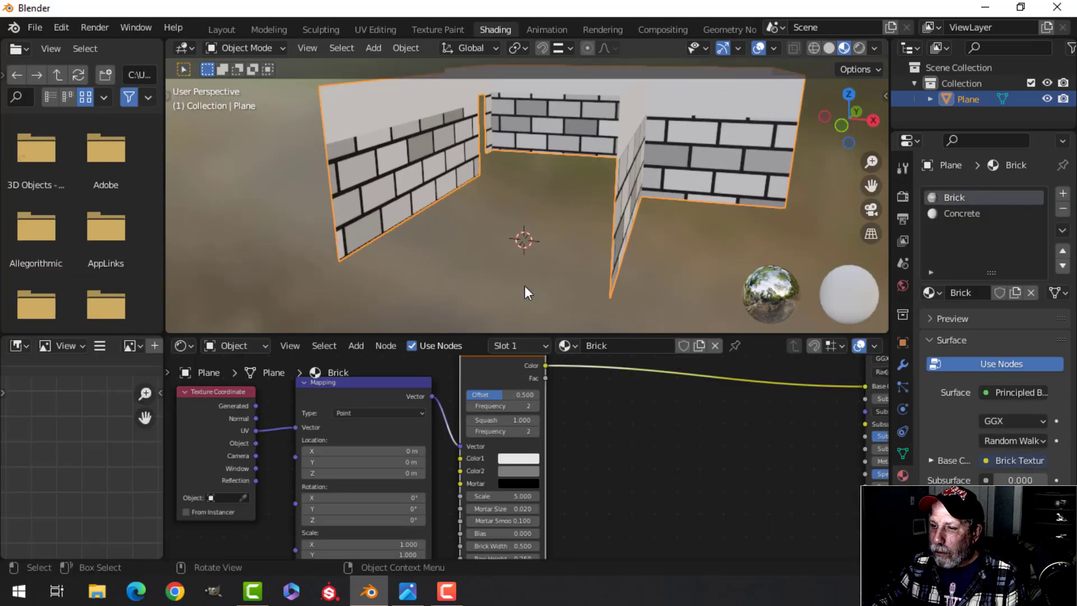
scroll(574, 452, "up", 4)
middle_click_drag(624, 408, 617, 294)
scroll(585, 451, "down", 4)
middle_click_drag(572, 443, 570, 399)
scroll(566, 475, "up", 2)
type("12")
key("Return")
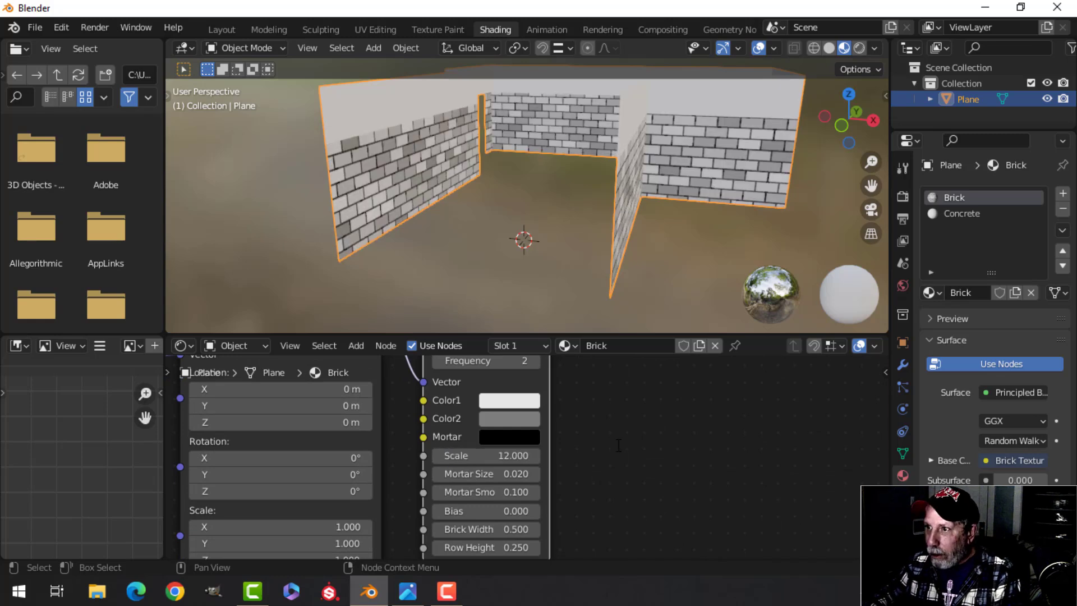
Set the Brick Texture node's Scale to 14 and check the brick size on the walls
mouse_move(553, 312)
middle_mouse_down()
mouse_move(545, 252)
mouse_move(519, 297)
mouse_move(551, 282)
mouse_move(540, 305)
middle_mouse_up()
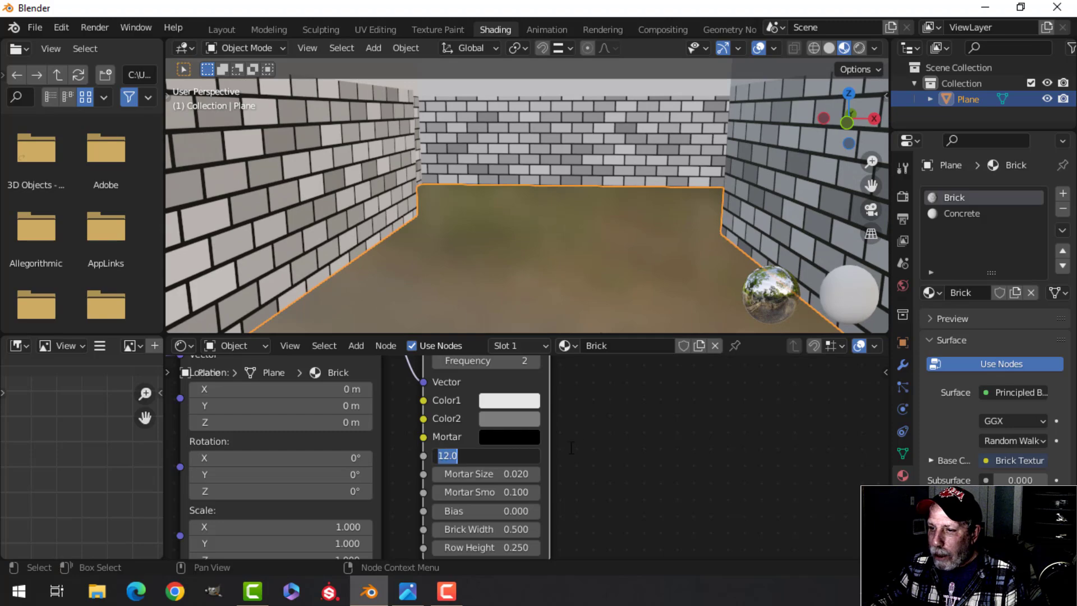
key("Return")
middle_click_drag(544, 224, 479, 134)
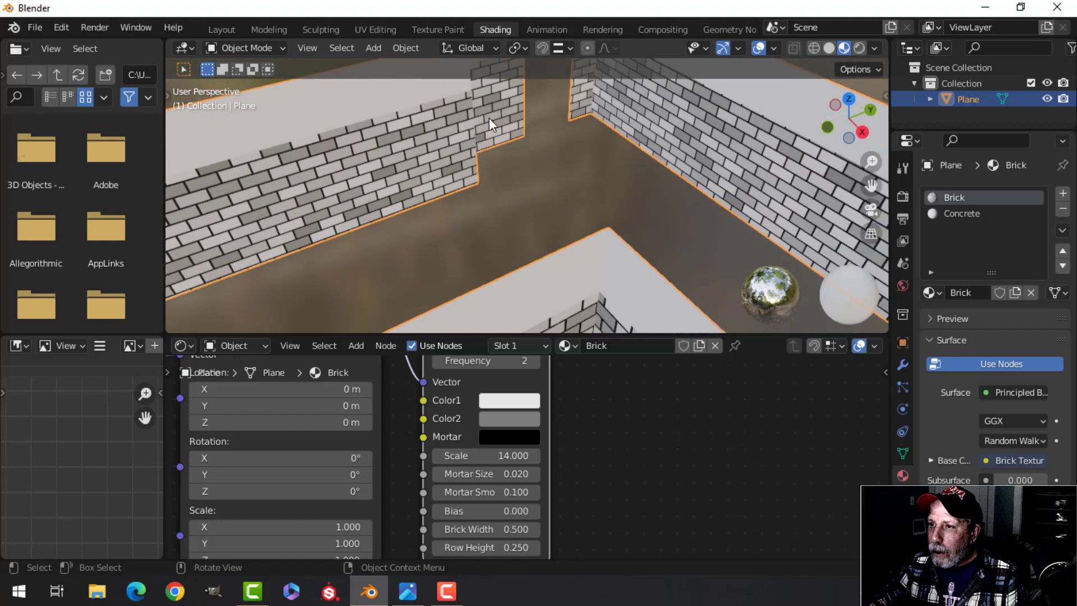
middle_click_drag(645, 107, 633, 189)
scroll(616, 422, "up", 2)
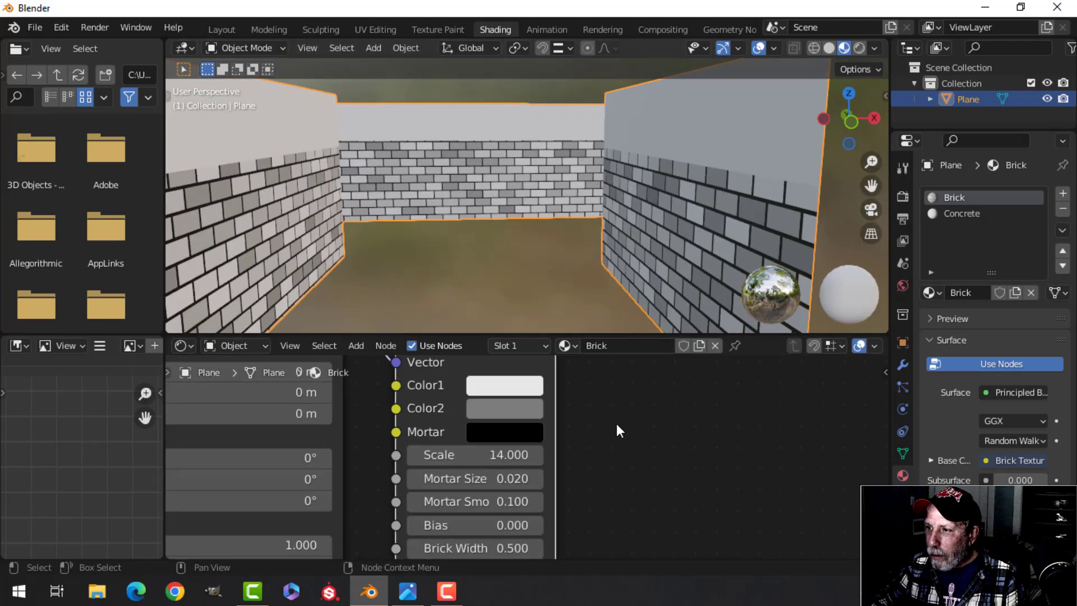
scroll(603, 434, "up", 2)
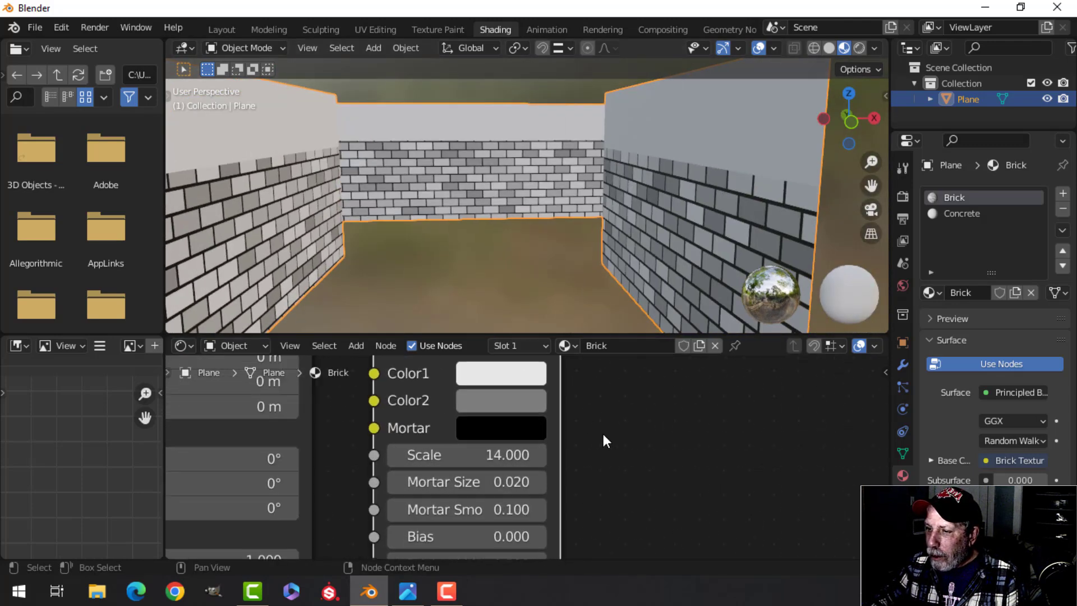
Select the Texture Coordinate, Mapping and Brick Texture nodes and move them together closer to the Principled BSDF node
scroll(604, 433, "down", 6)
middle_click_drag(606, 438, 633, 465, "shift")
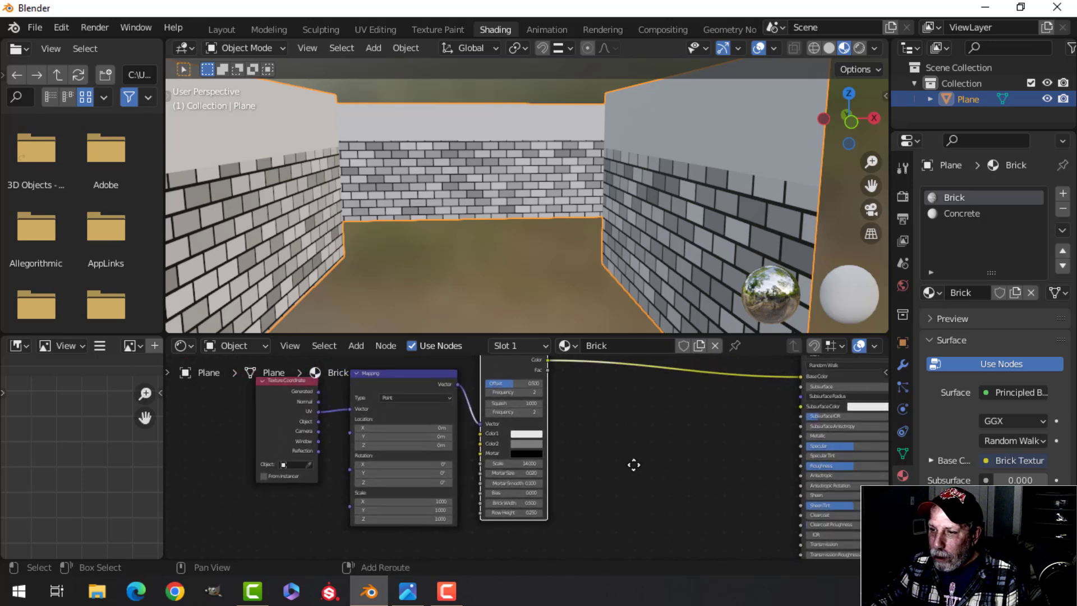
left_click_drag(232, 402, 567, 450)
key("g")
left_click(608, 461)
middle_click_drag(693, 465, 584, 409, "shift")
scroll(598, 439, "down", 1)
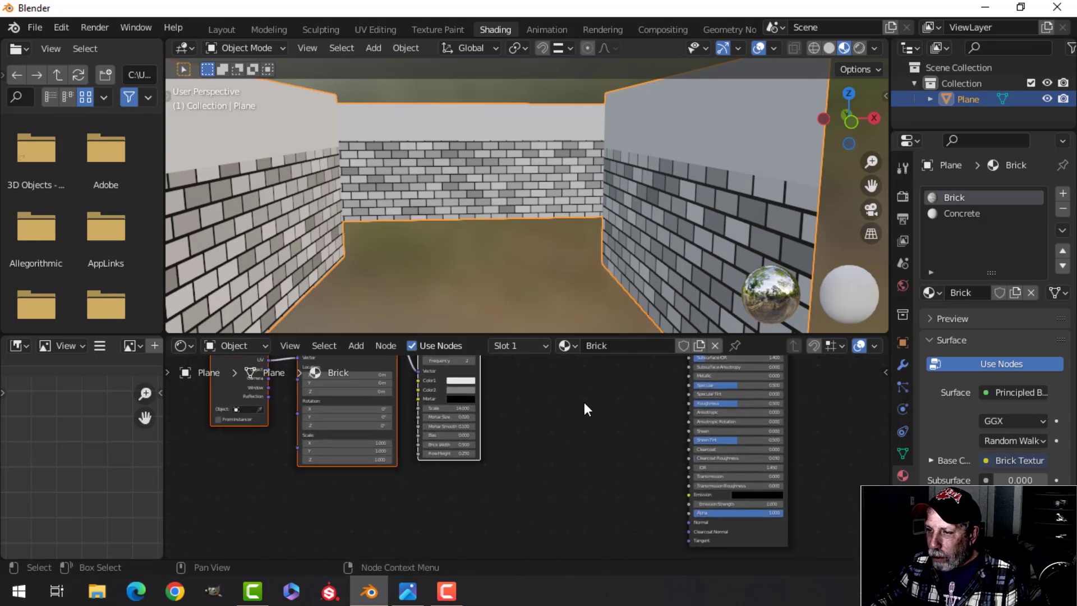
Enlarge the node editor and add a Bump node between the Brick Texture and Principled BSDF nodes
left_click_drag(612, 333, 613, 274)
middle_click_drag(573, 399, 548, 427, "shift")
scroll(558, 425, "up", 1)
key("shift+a")
mouse_move(557, 419)
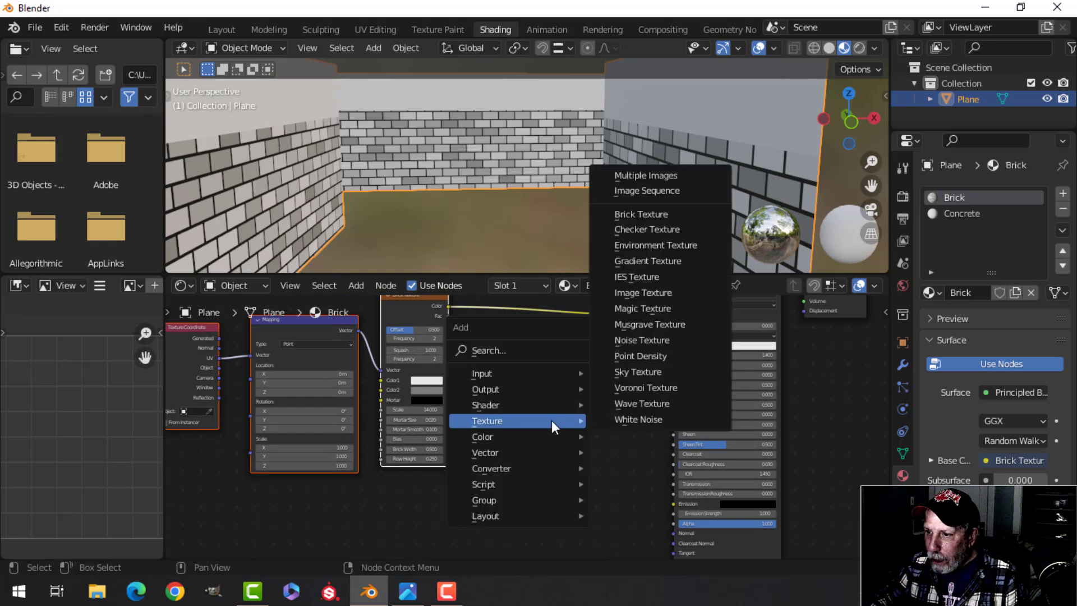
mouse_move(517, 450)
left_click(650, 325)
left_click(552, 449)
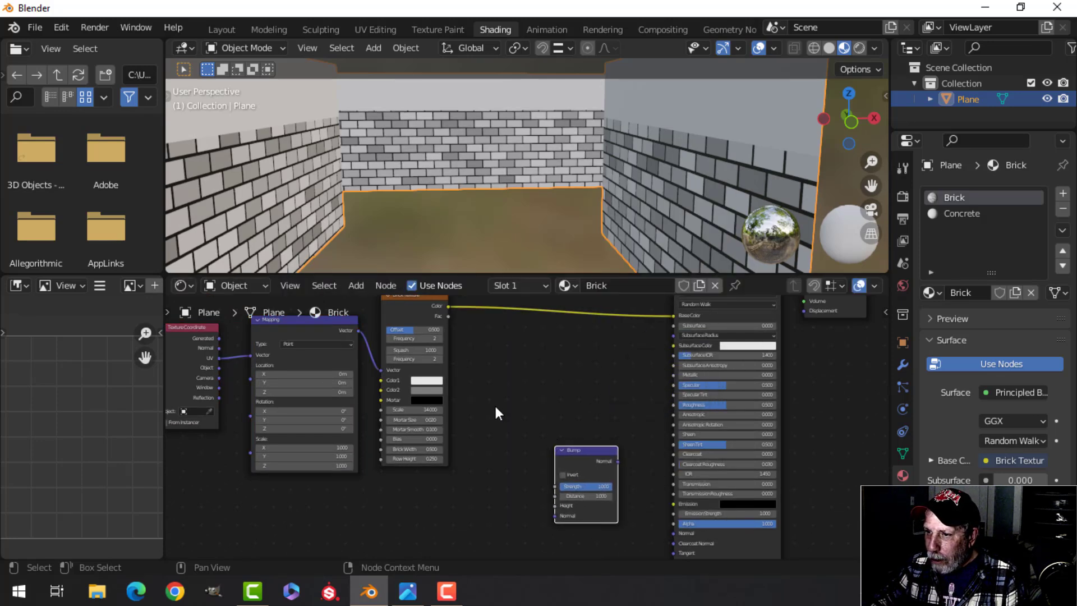
Connect the Brick Texture's output to the Bump node's Height and the Bump's Normal to the Principled BSDF's Normal
scroll(493, 395, "up", 2)
left_click_drag(442, 308, 489, 497)
left_click_drag(558, 515, 558, 514)
scroll(613, 502, "up", 2)
middle_click_drag(594, 423, 560, 385)
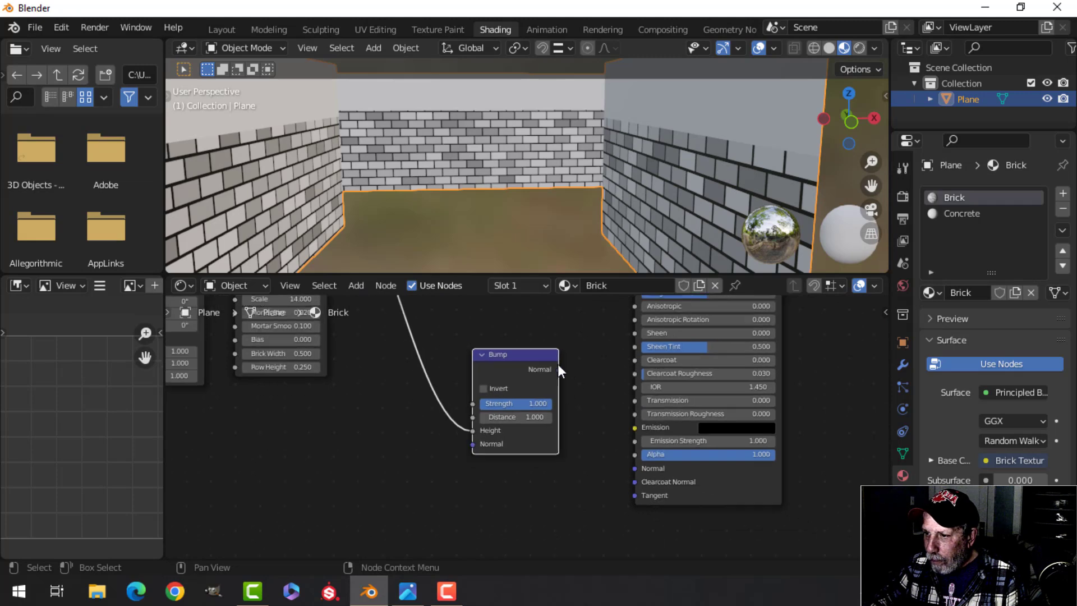
mouse_move(559, 370)
left_mouse_down()
mouse_move(591, 400)
mouse_move(624, 475)
mouse_move(634, 468)
left_mouse_up()
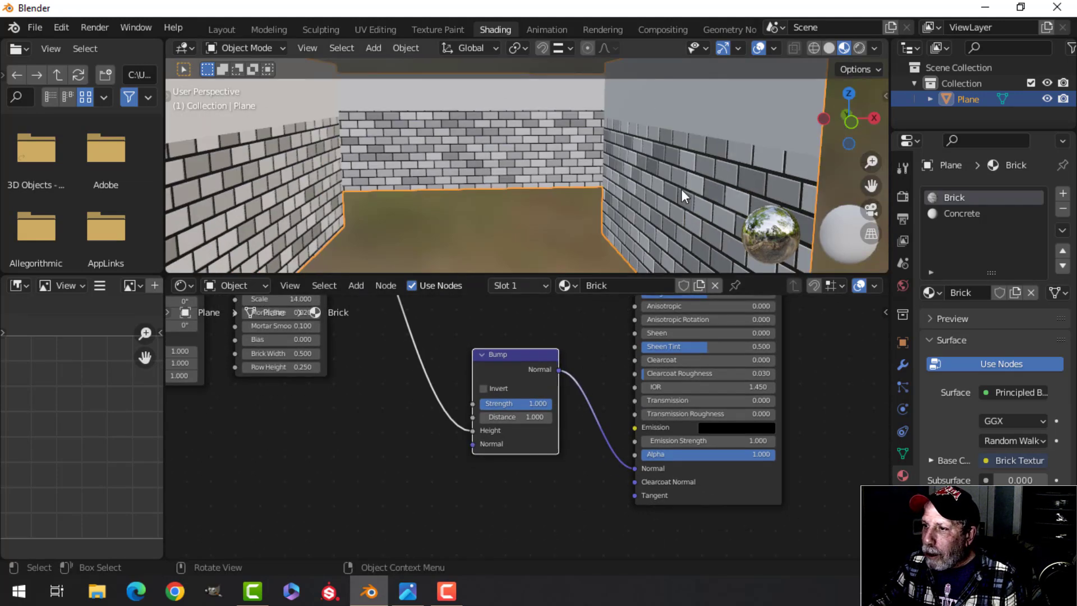
middle_click_drag(578, 200, 568, 198)
Show the Layout workspace in Material Preview shading, deselect the walls, and compare the room with the reference image
left_click(222, 29)
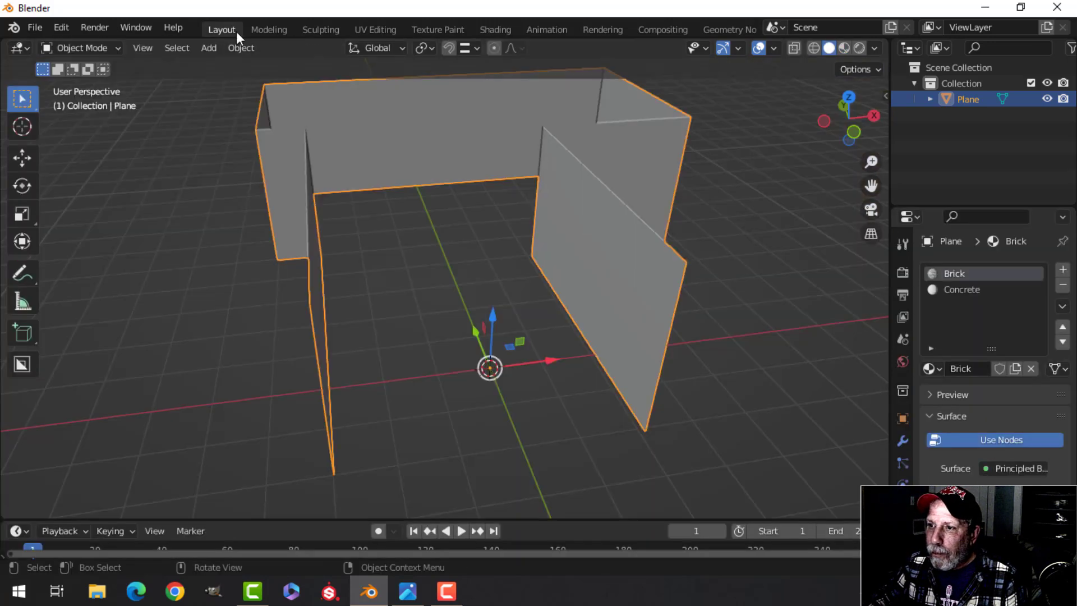
left_click(844, 47)
scroll(628, 213, "up", 5)
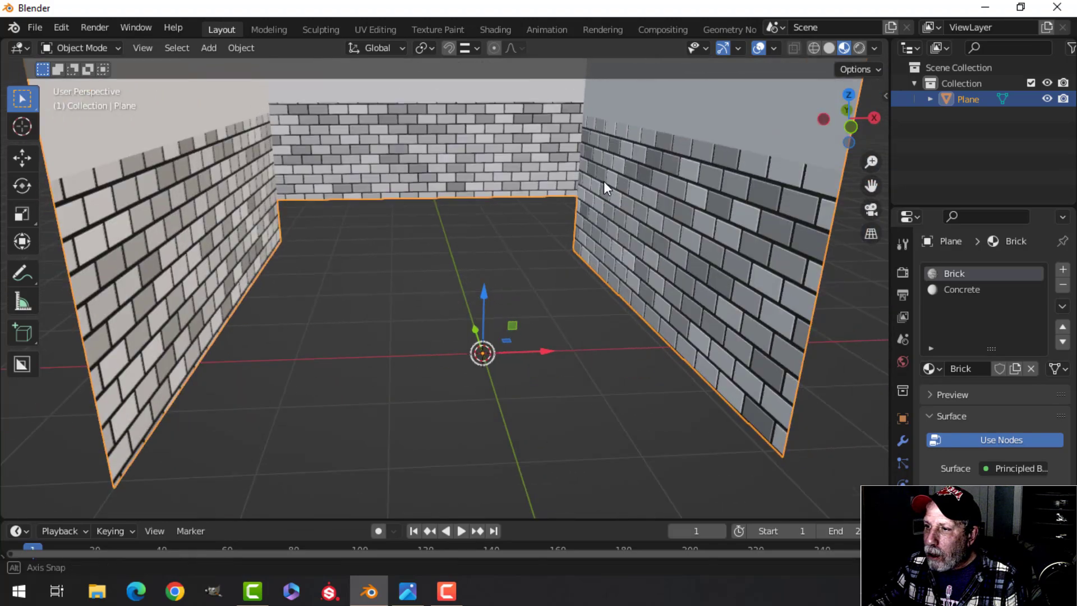
key("alt+a")
middle_click_drag(590, 177, 613, 245)
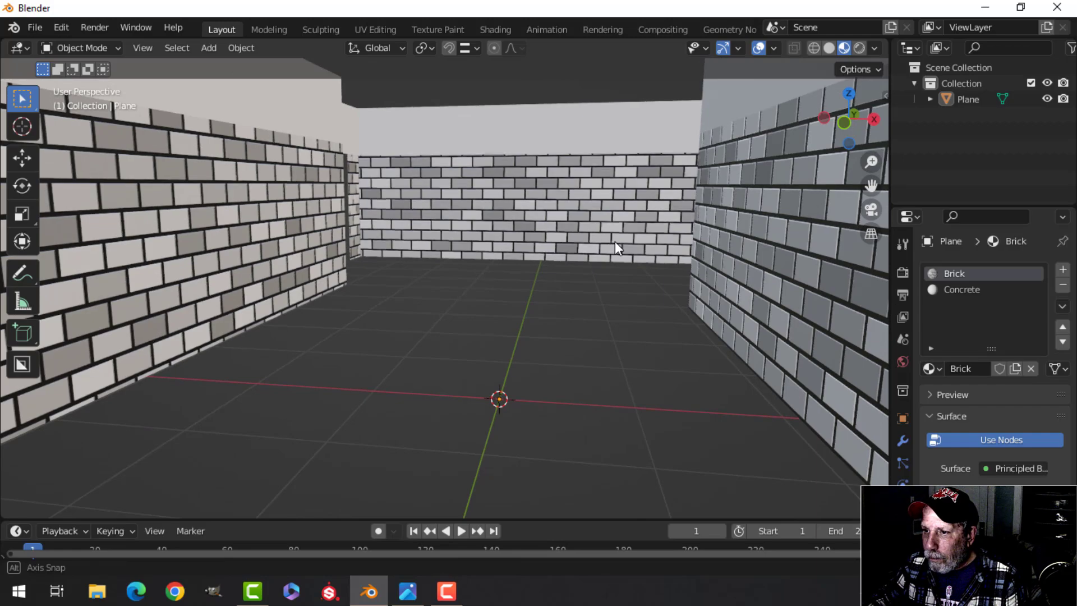
left_click(409, 590)
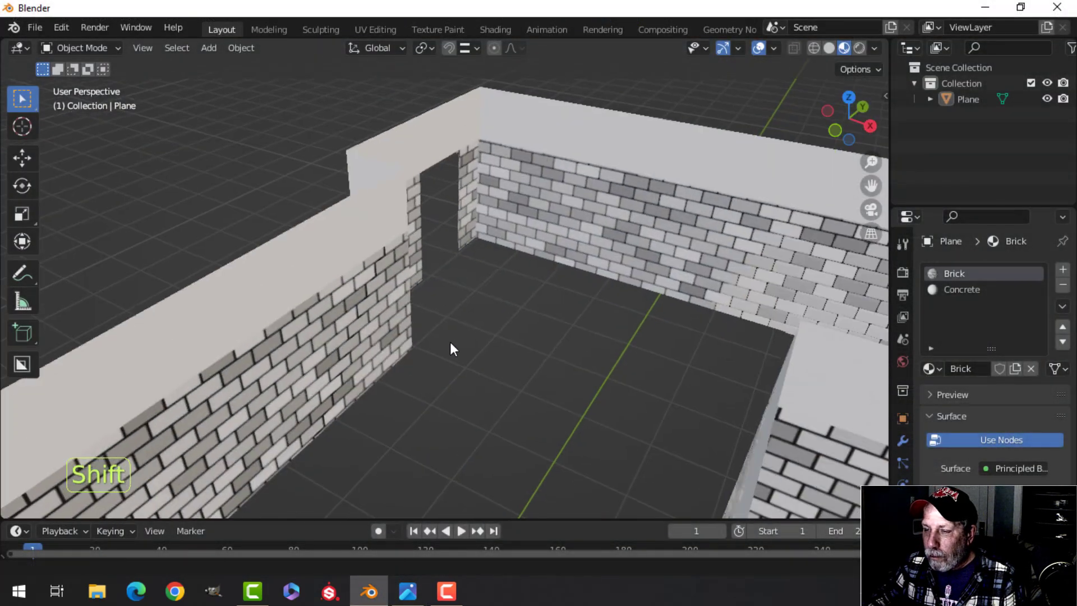
middle_click_drag(451, 343, 407, 289)
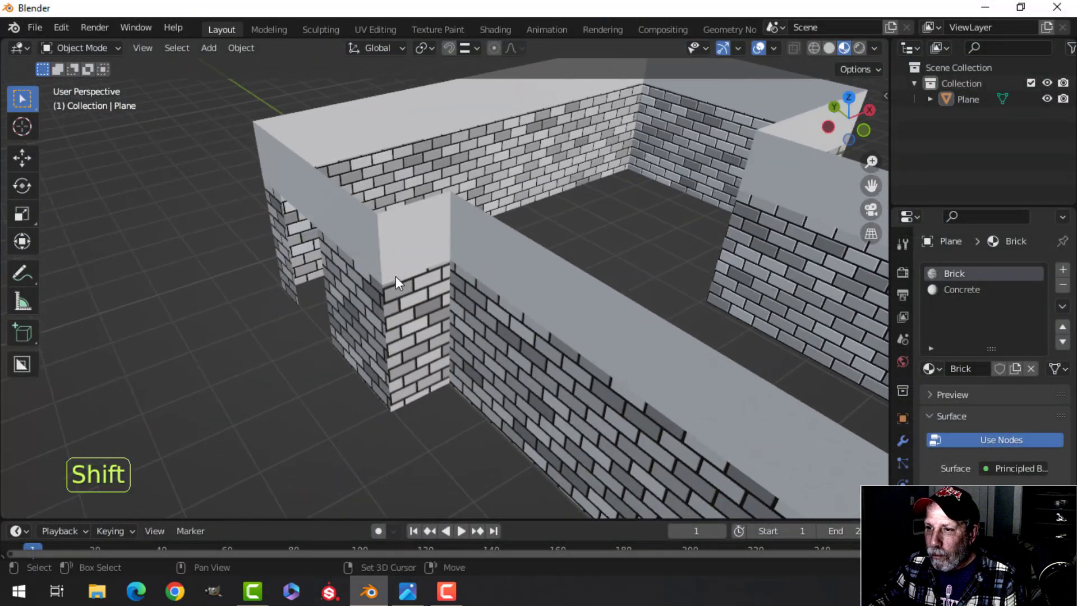
Select the outer wall faces around the door opening, move them along X towards the room, and return to Object Mode
left_click(373, 268)
key("Tab")
key("alt+a")
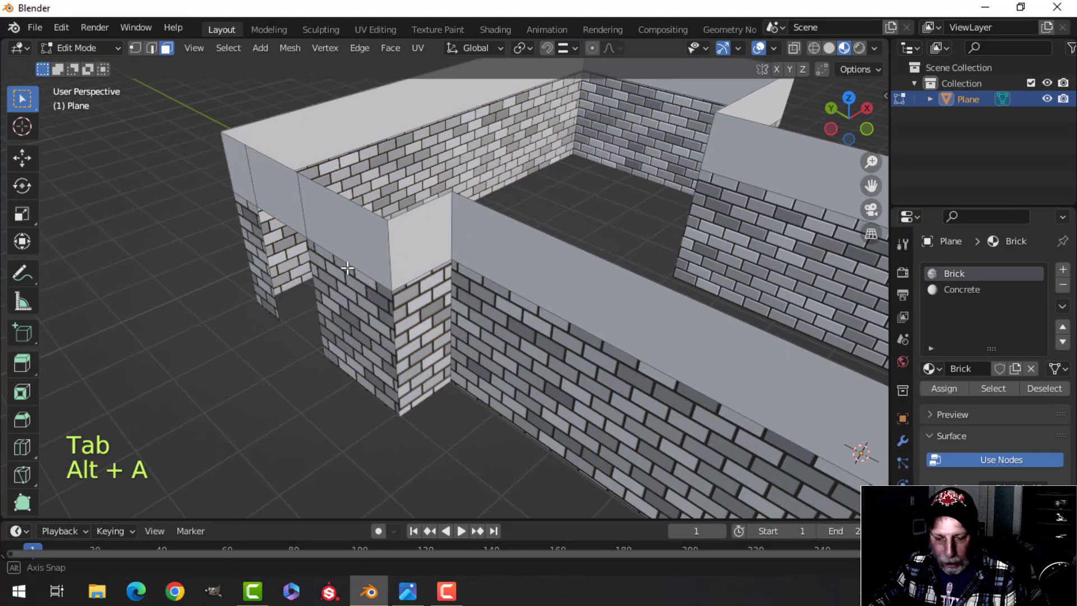
left_click(367, 249)
left_click(239, 184, "shift")
left_click(255, 252, "shift")
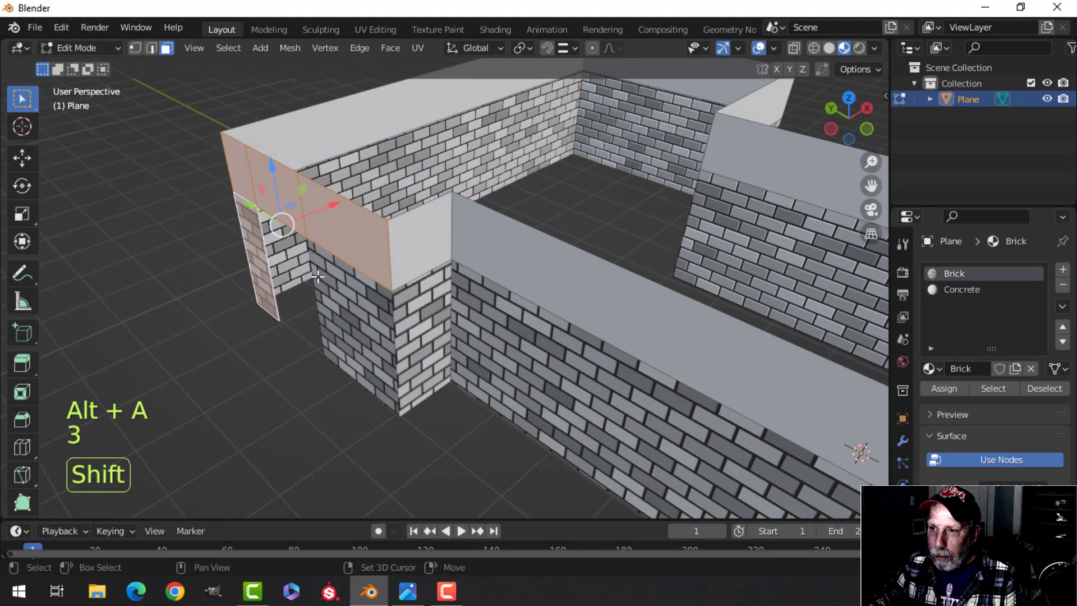
middle_click_drag(354, 293, 418, 200)
key("g")
key("x")
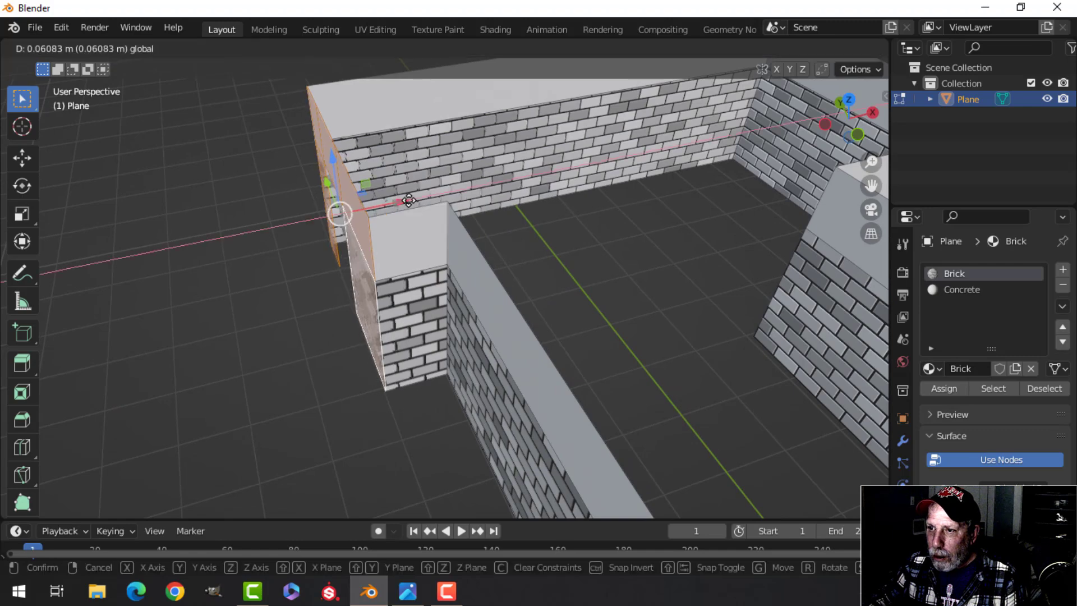
left_click_drag(420, 200, 429, 197)
middle_click_drag(661, 312, 513, 264)
key("Tab")
scroll(595, 278, "up", 2)
key("alt+a")
scroll(541, 254, "down", 5)
Add a mesh plane for the floor and show it in Edit Mode as a wireframe from the top view
key("shift+a")
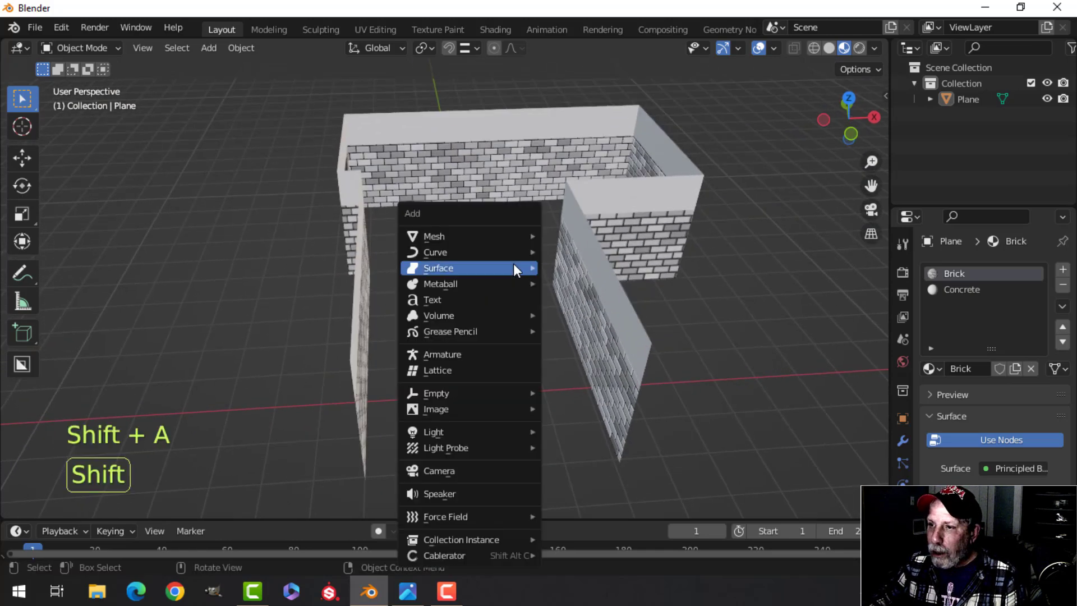
mouse_move(460, 238)
left_click(576, 236)
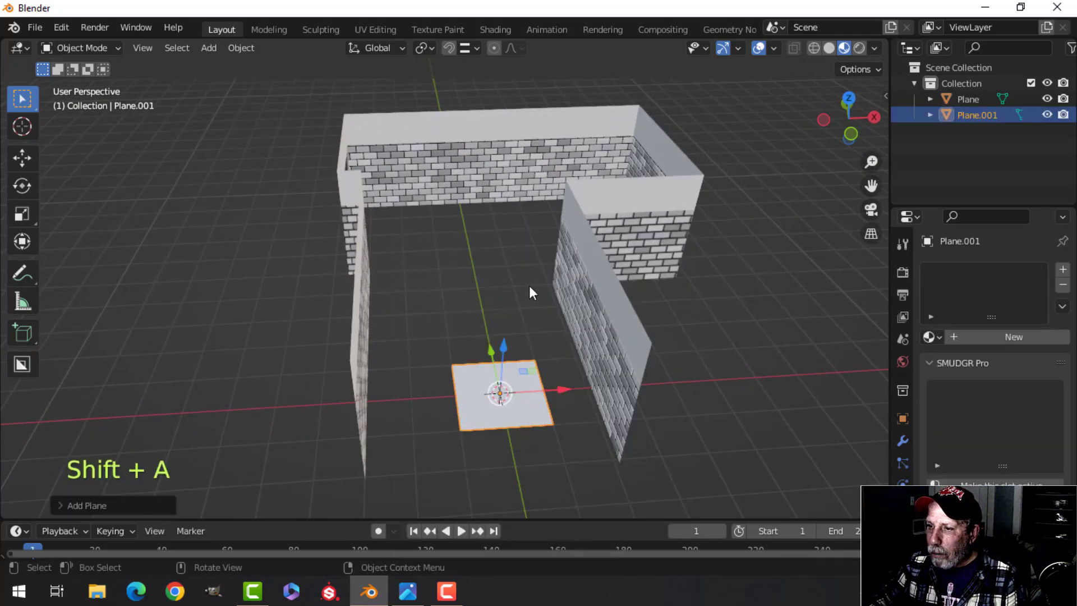
key("Tab")
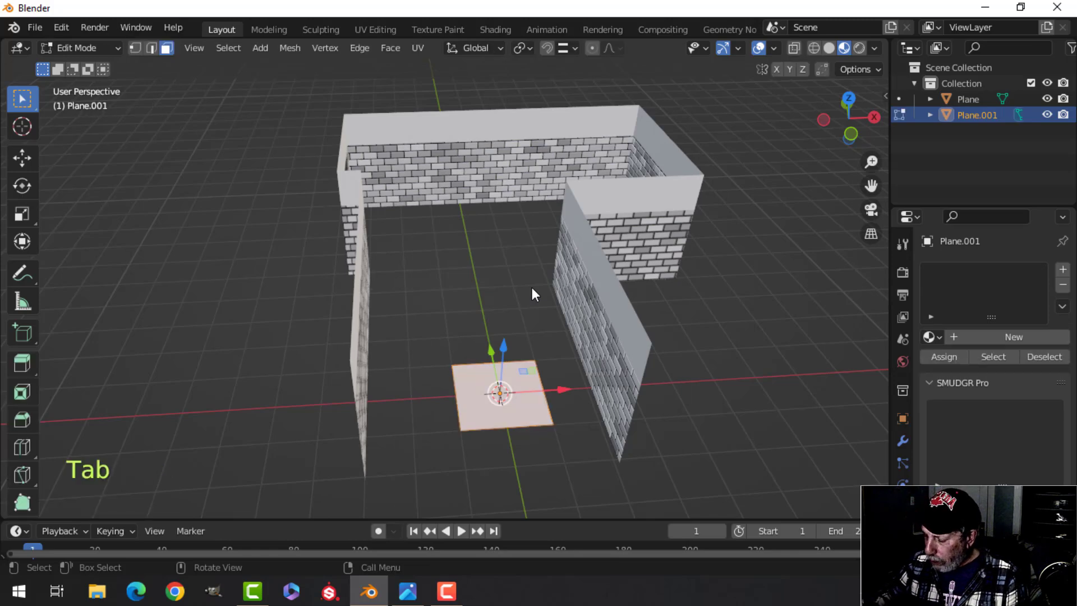
key("KP_7")
key("z")
left_click(437, 298)
middle_click_drag(562, 365, 507, 202, "shift")
Move the plane's right, back and left edges out to the surrounding walls so that it forms the room's floor
key("alt+a")
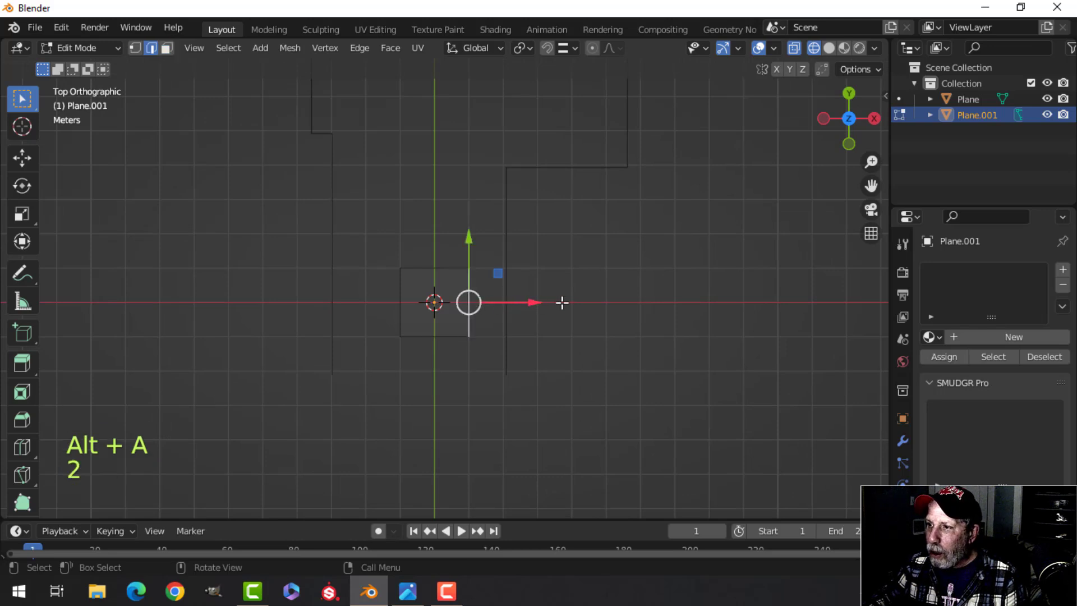
middle_click_drag(661, 262, 573, 255, "shift")
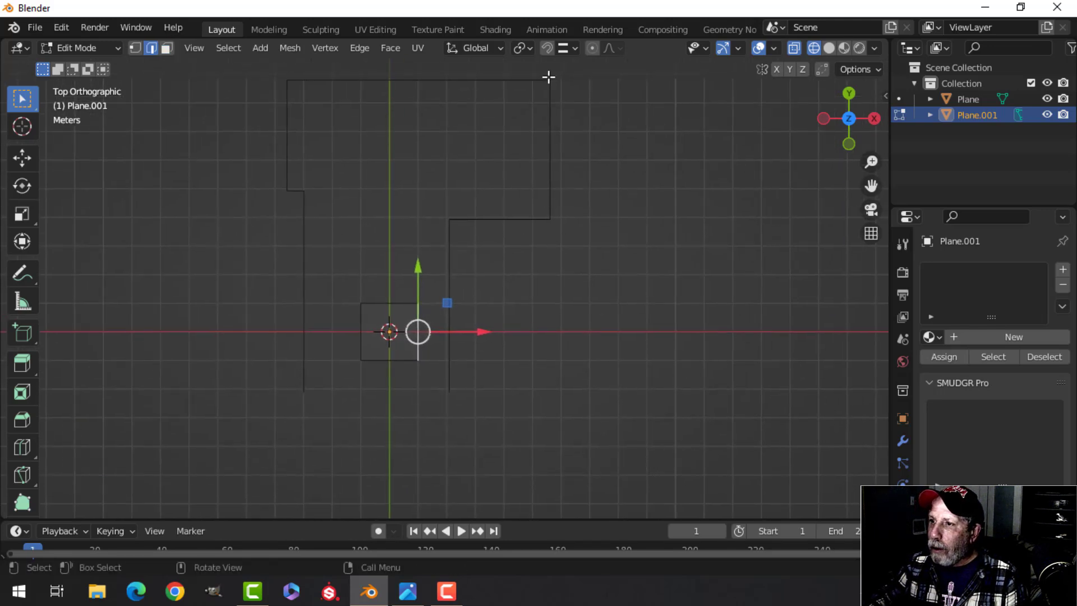
left_click_drag(485, 332, 549, 201)
left_click(490, 306)
middle_click_drag(497, 250, 473, 286, "shift")
left_click_drag(457, 274, 460, 206)
left_click_drag(461, 144, 459, 59, "ctrl")
key("alt+a")
left_click(363, 237)
middle_click_drag(363, 237, 469, 270, "shift")
left_click_drag(469, 270, 375, 240)
middle_click_drag(468, 259, 432, 161)
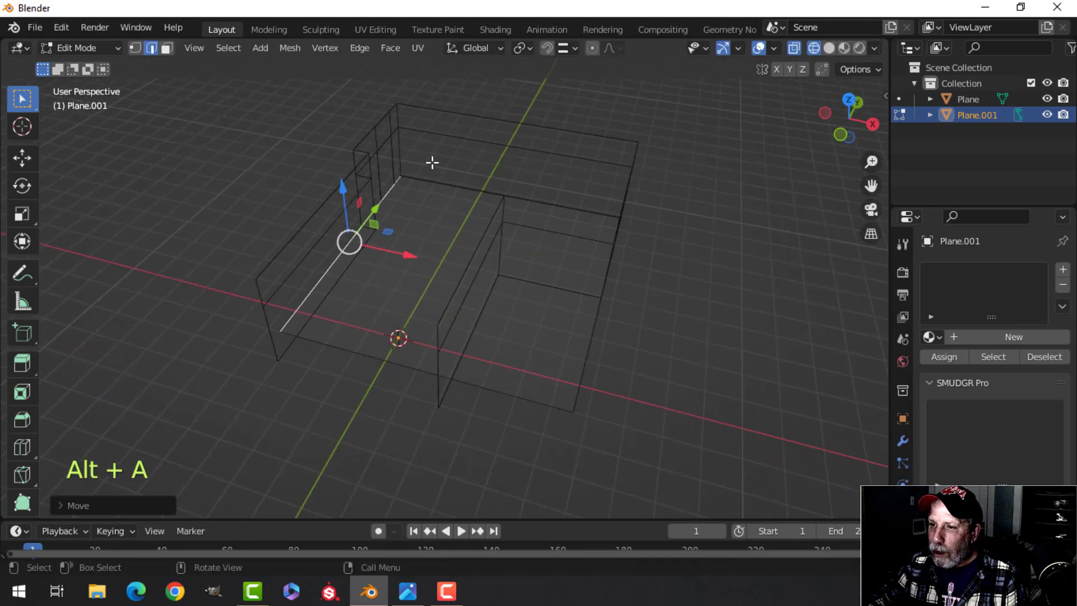
Return the floor plane to Object Mode, show the room in Material Preview shading, and deselect everything
key("z")
left_click(471, 171)
scroll(483, 207, "up", 2)
mouse_move(427, 206)
middle_mouse_down("shift")
mouse_move(478, 250)
mouse_move(428, 255)
mouse_move(478, 236)
mouse_move(456, 236)
mouse_move(507, 227)
mouse_move(534, 203)
middle_mouse_up("shift")
scroll(428, 255, "up", 4)
key("alt+a")
scroll(410, 247, "down", 3)
key("Tab")
left_click(844, 47)
scroll(554, 207, "up", 4)
key("alt+a")
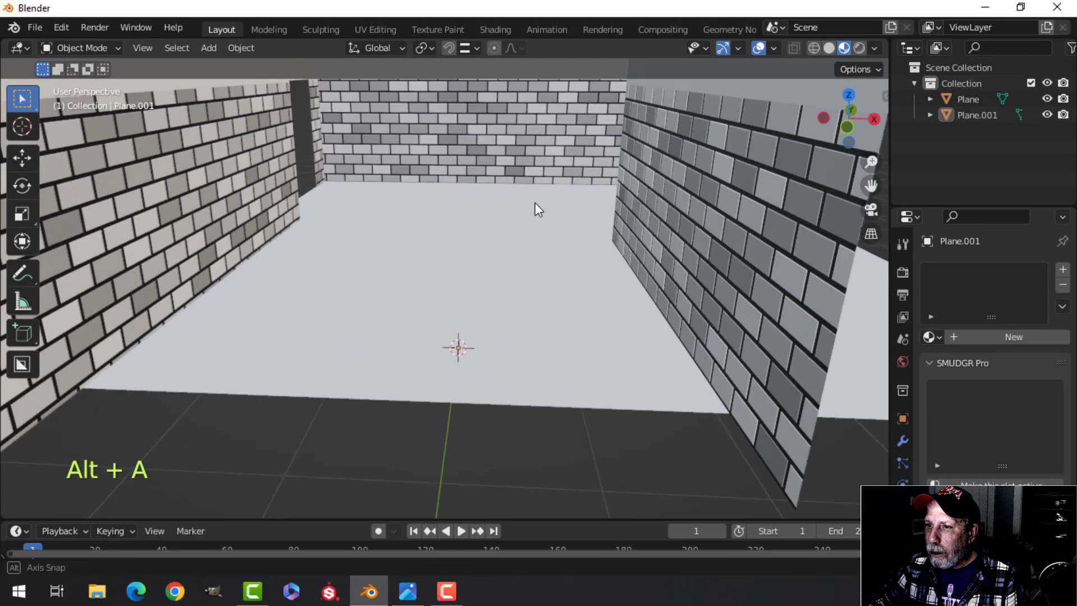
middle_click_drag(442, 184, 466, 209, "shift")
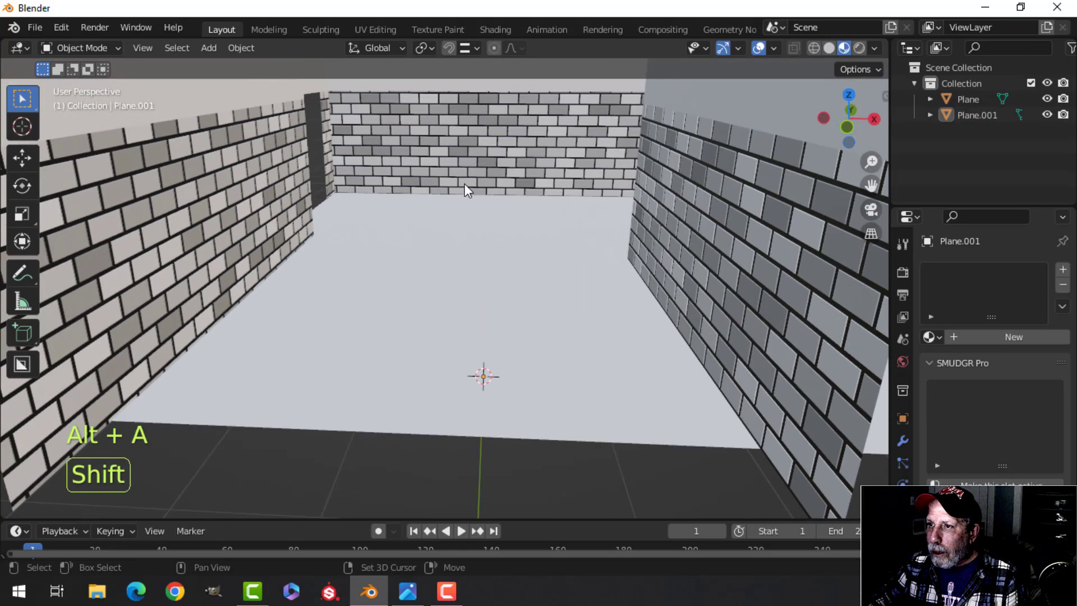
Give the floor plane a new material named Floor in the Shading workspace and unwrap its UVs
left_click(491, 30)
left_click(532, 246)
key("KP_Decimal")
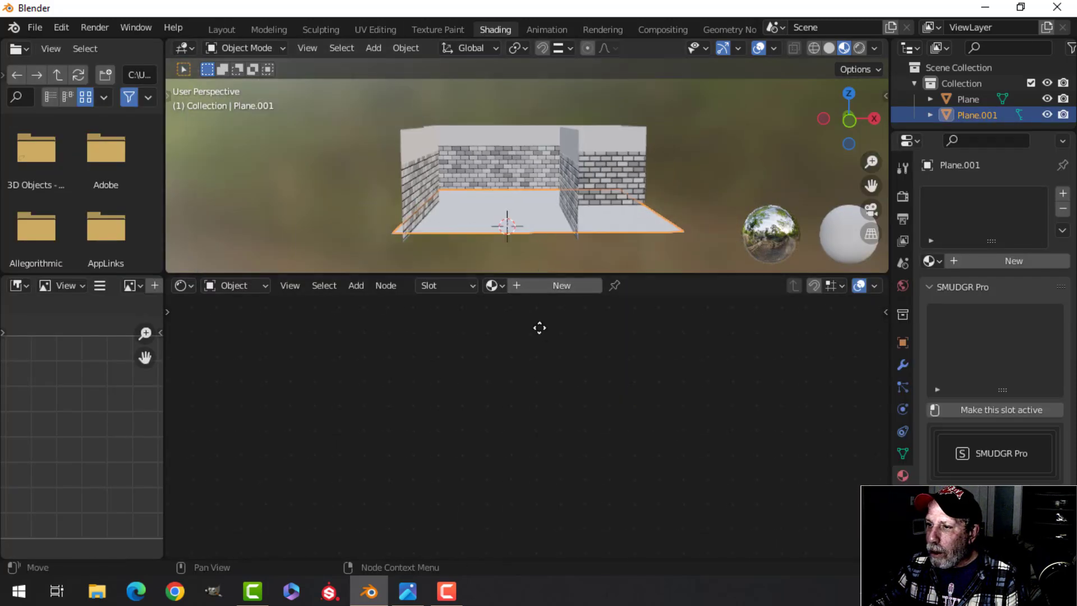
left_click(553, 287)
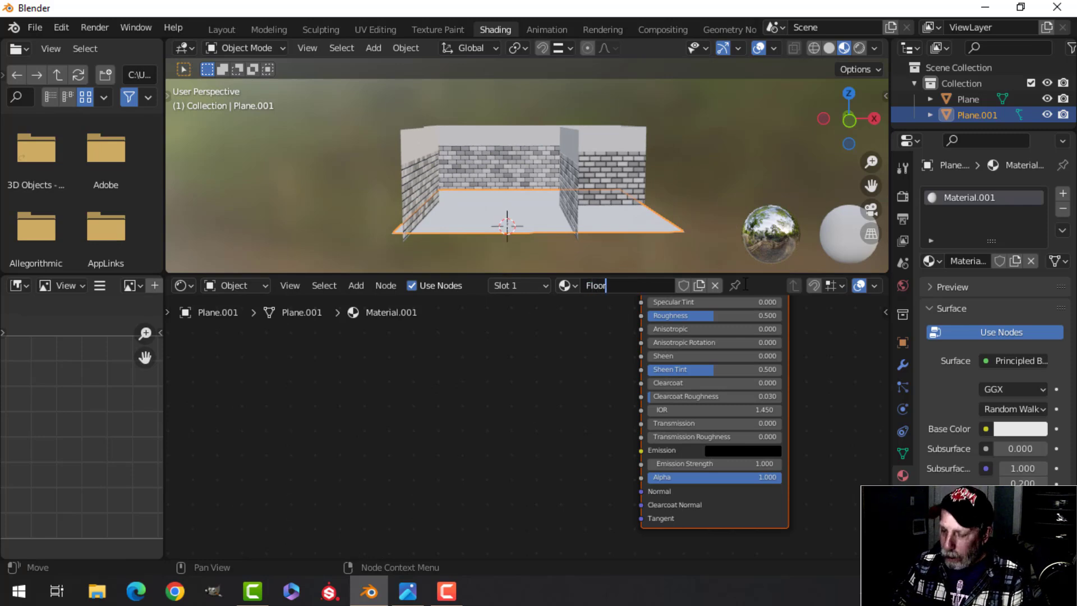
scroll(573, 339, "down", 2)
middle_click_drag(573, 340, 488, 466)
middle_click_drag(522, 268, 529, 255)
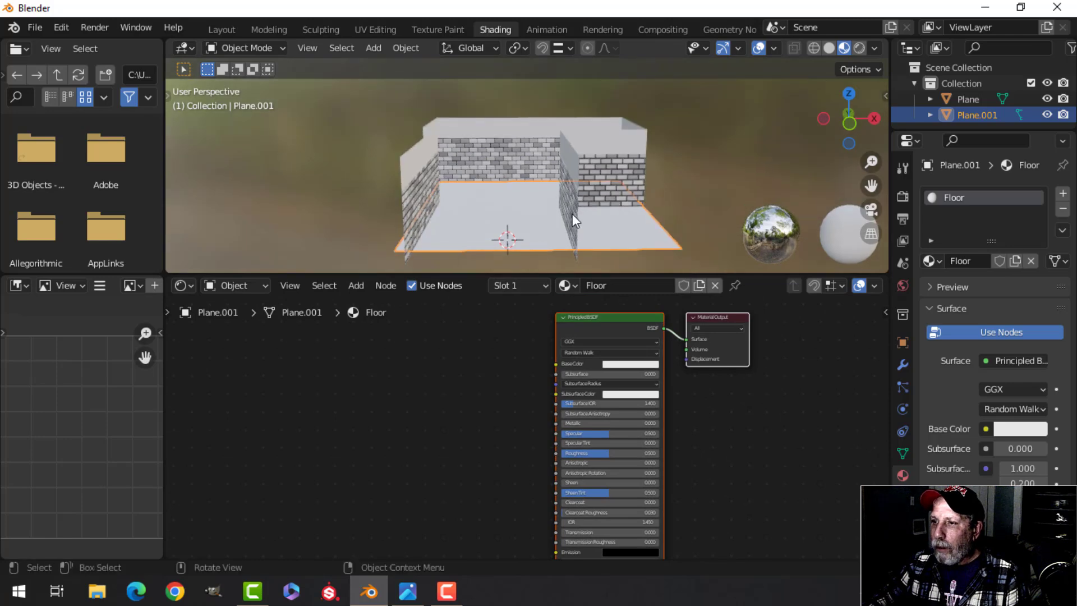
key("Tab")
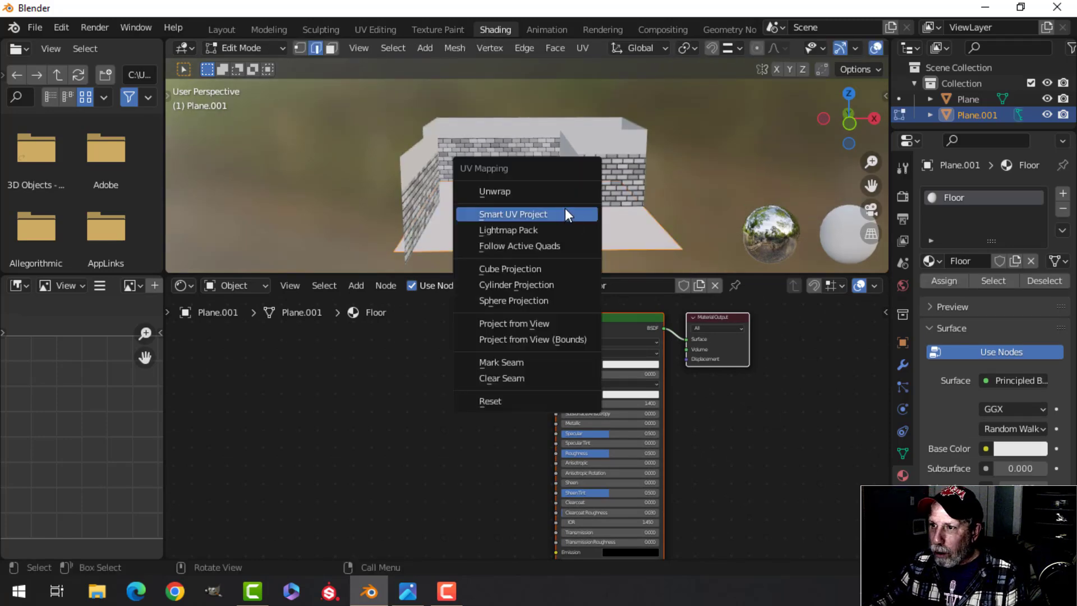
left_click(548, 192)
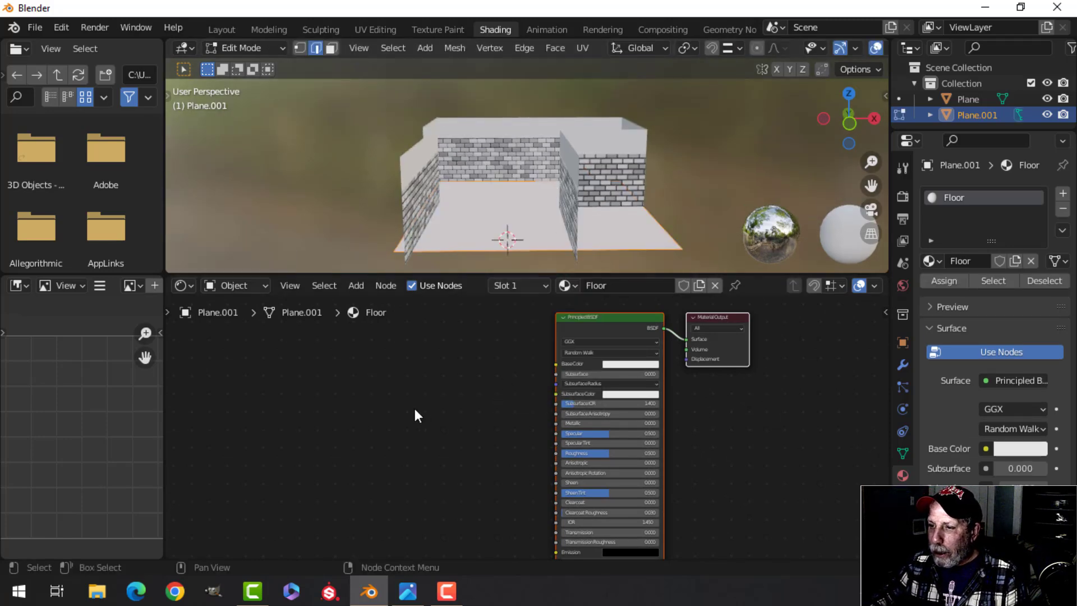
Add a Brick Texture node to the Floor material with connected Mapping and Texture Coordinate nodes
middle_click_drag(420, 407, 446, 405)
key("shift+a")
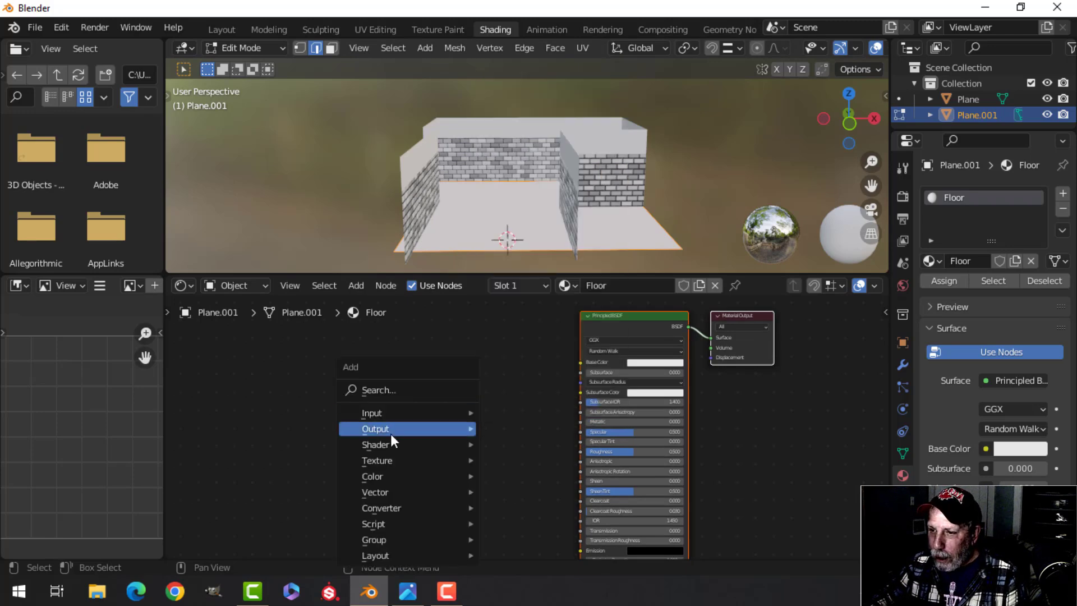
mouse_move(390, 460)
left_click(560, 254)
left_click(436, 334)
key("ctrl+t")
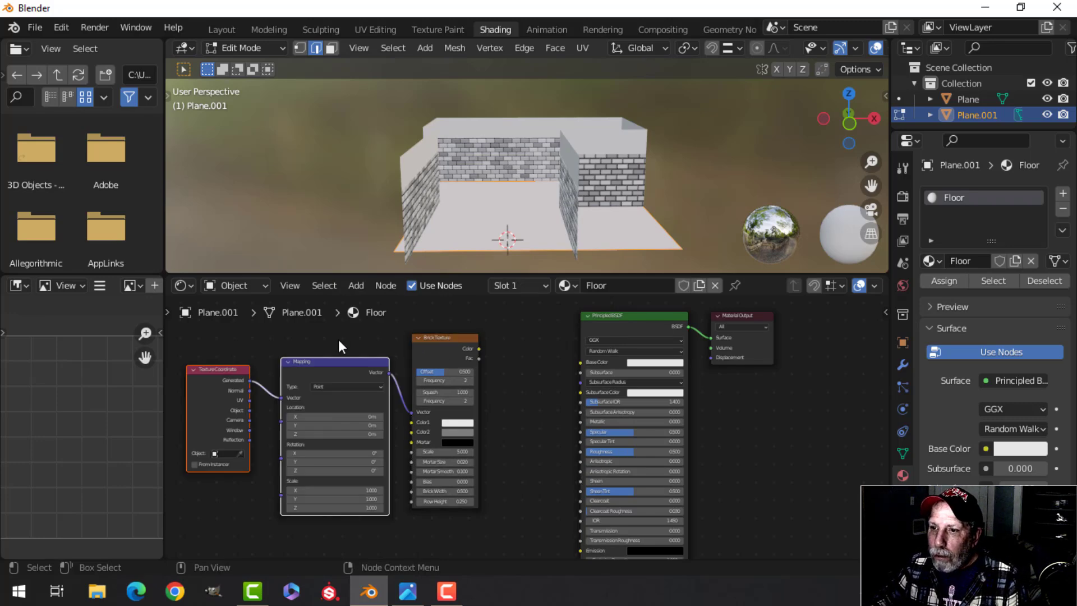
Feed UV coordinates into the Floor material's Mapping node and connect the Brick Texture's Color output to the shader's Base Color
scroll(254, 368, "up", 3)
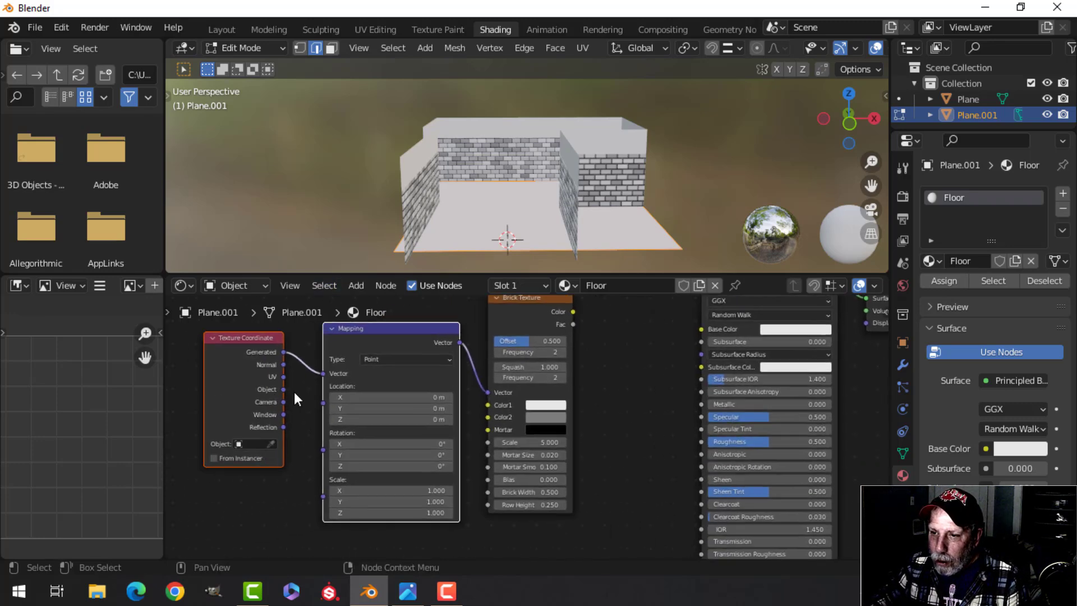
left_click_drag(241, 368, 290, 365)
scroll(618, 381, "down", 1)
middle_click_drag(617, 381, 509, 430)
scroll(564, 376, "up", 2)
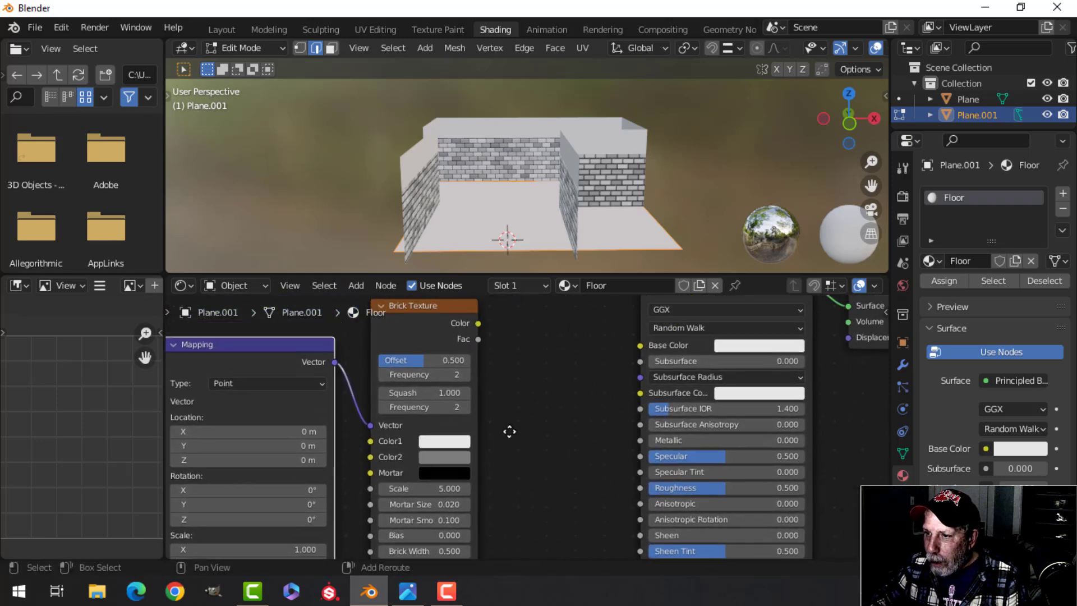
left_click_drag(475, 326, 637, 348)
scroll(543, 226, "up", 4)
middle_click_drag(542, 227, 534, 220)
scroll(509, 440, "up", 2)
mouse_move(518, 442)
middle_mouse_down("shift")
mouse_move(531, 439)
mouse_move(517, 429)
middle_mouse_up("shift")
scroll(507, 409, "up", 2)
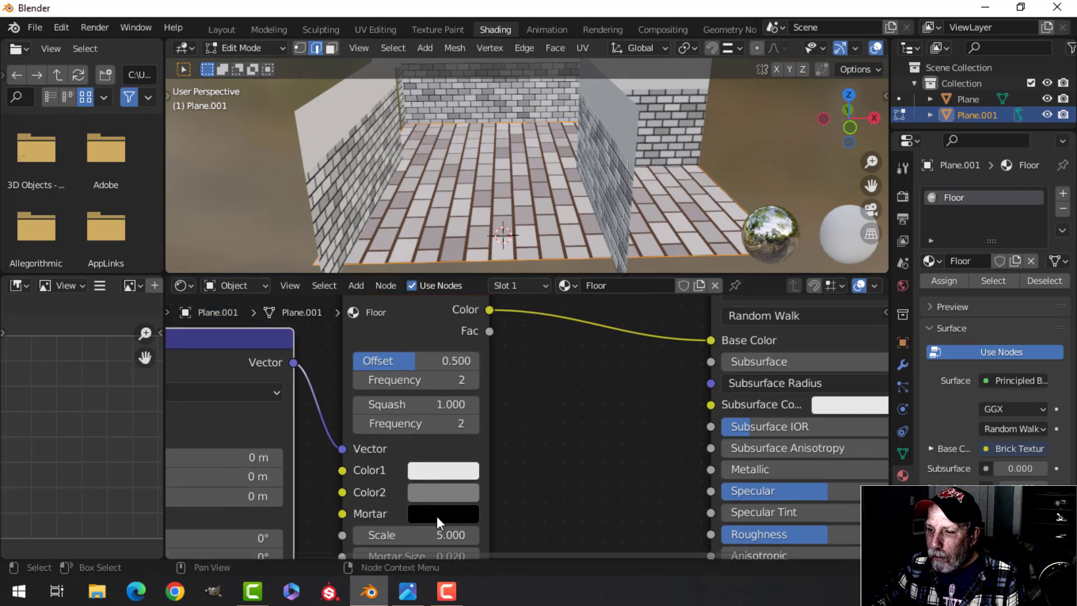
Check the floor tiles in the reference image and set the Brick Texture's Offset to 0
left_click(407, 590)
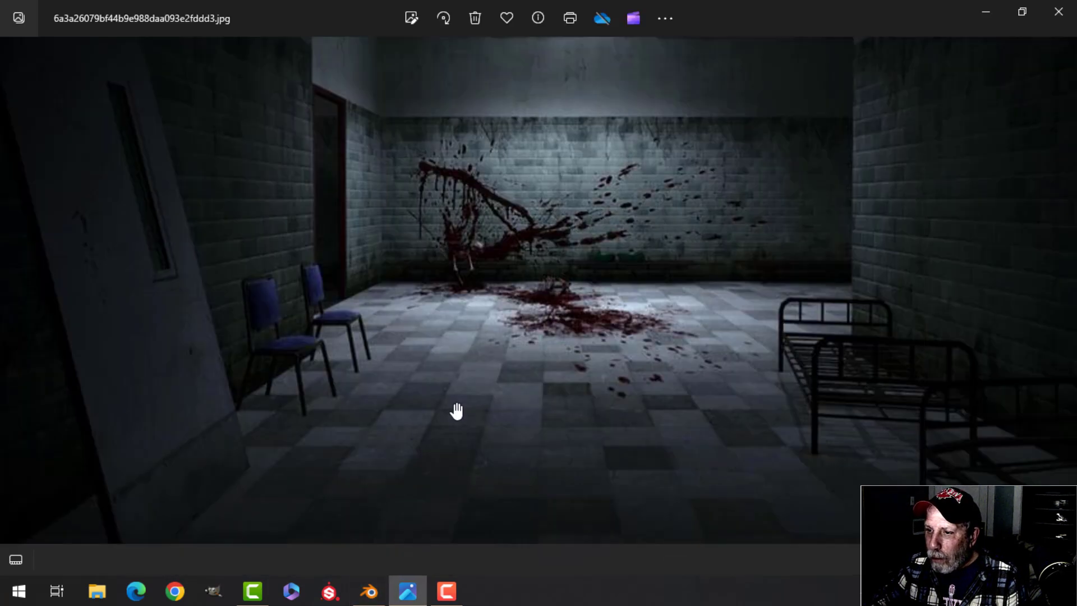
left_click(365, 598)
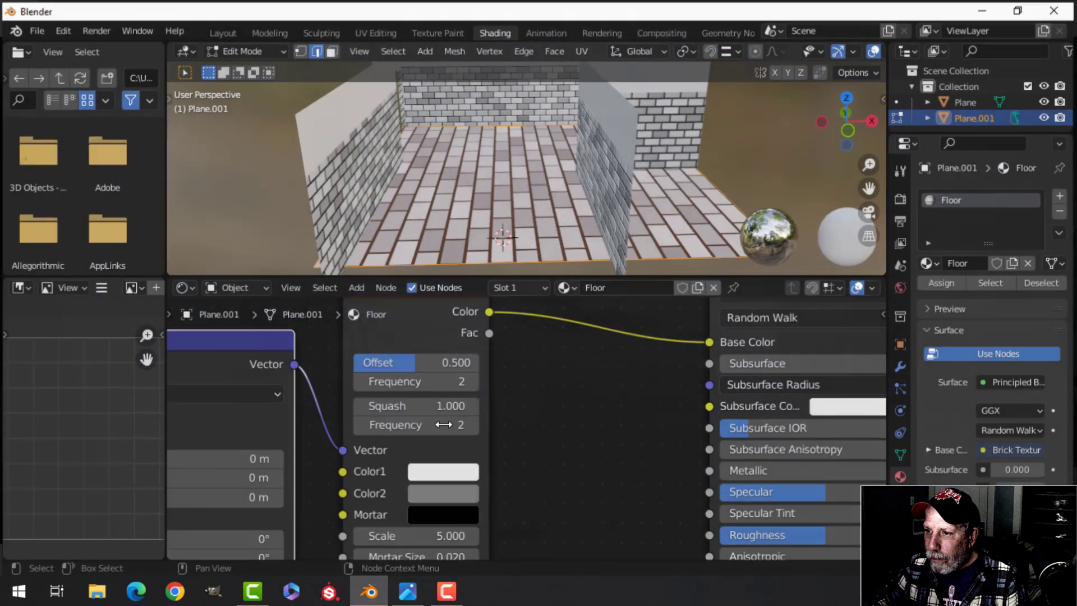
left_click(438, 359)
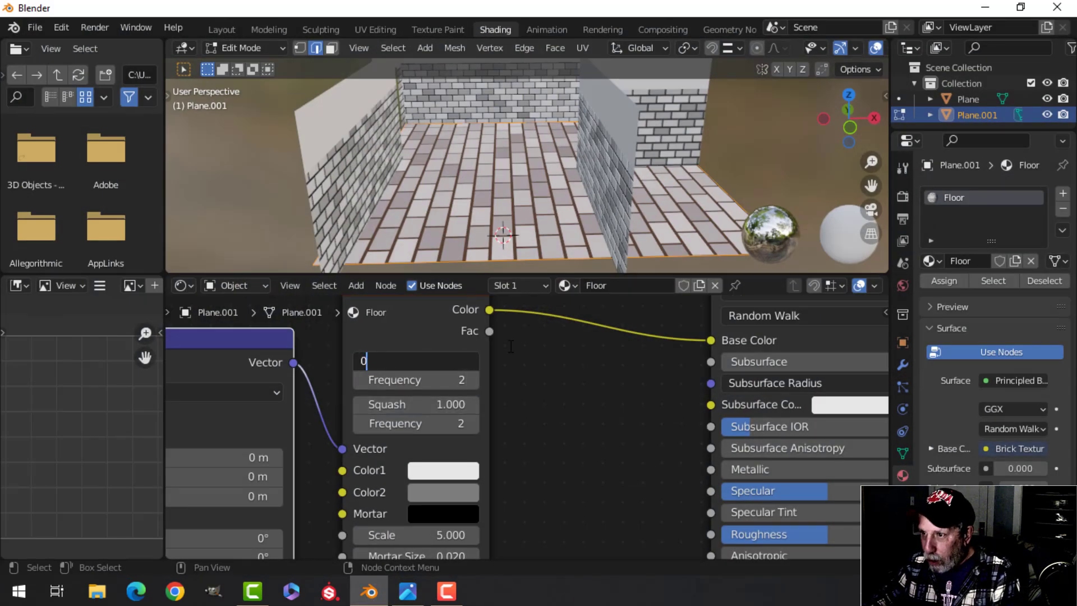
type("0")
key("Return")
Set the Mortar Size of the floor's Brick Texture to 0.01
scroll(520, 394, "up", 1)
middle_click_drag(536, 188, 532, 247)
middle_click_drag(533, 385, 536, 309)
scroll(534, 339, "down", 1)
middle_click_drag(537, 379, 564, 338)
middle_click_drag(556, 415, 560, 391)
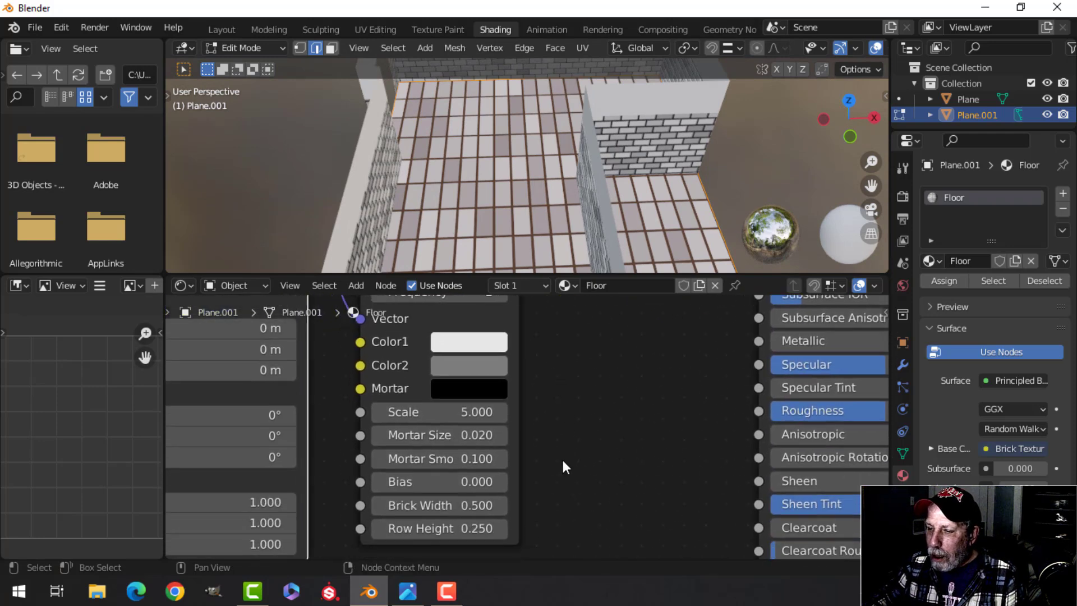
scroll(476, 248, "up", 3)
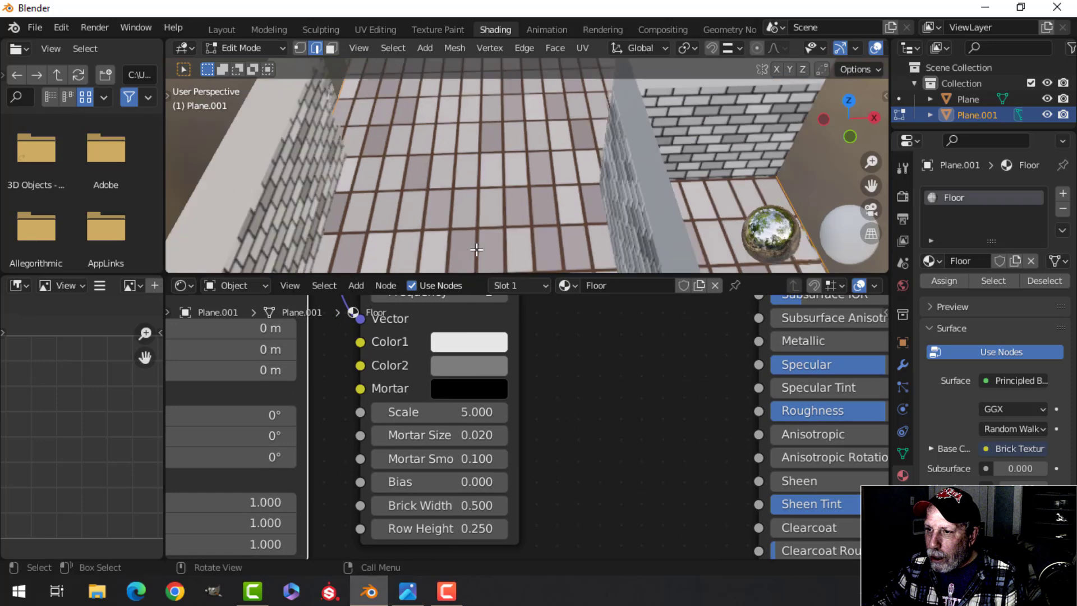
double_click(448, 435)
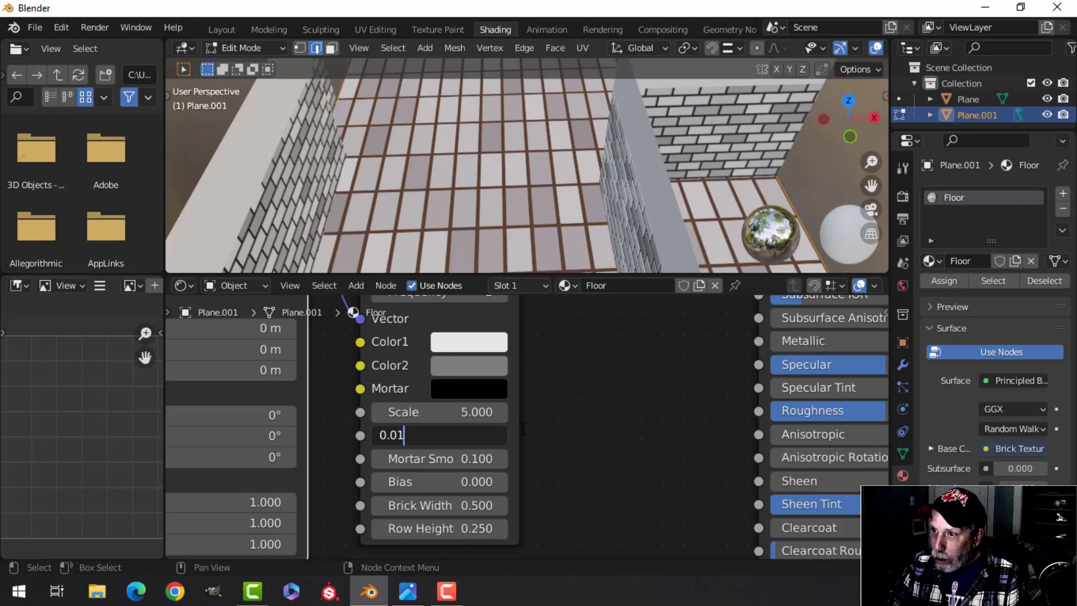
type("0.01")
key("Return")
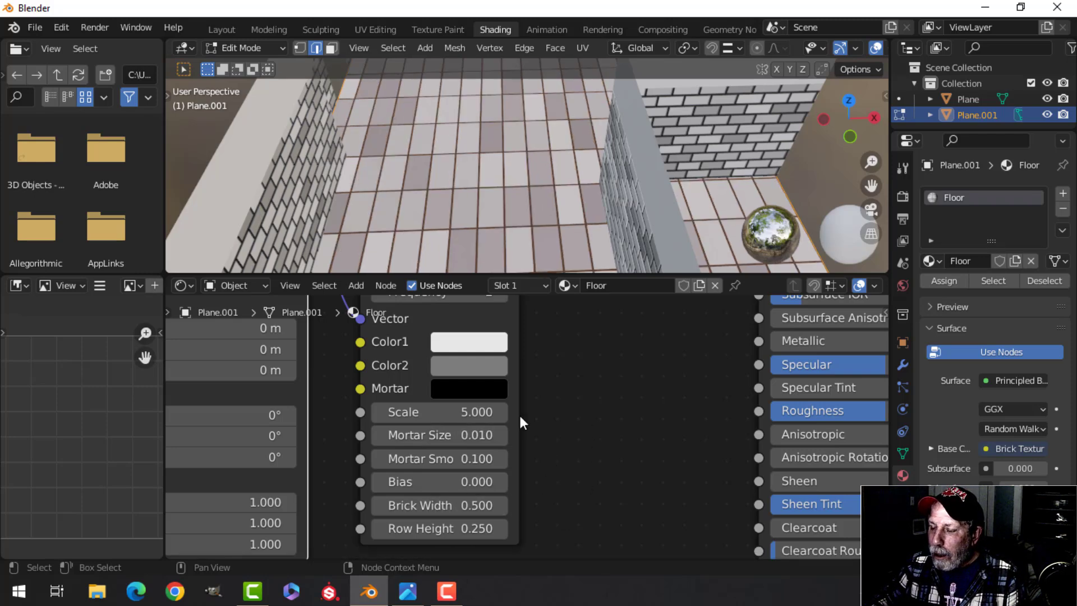
Set the Brick Texture's Row Height to 0.5 and its Scale to 8
double_click(448, 528)
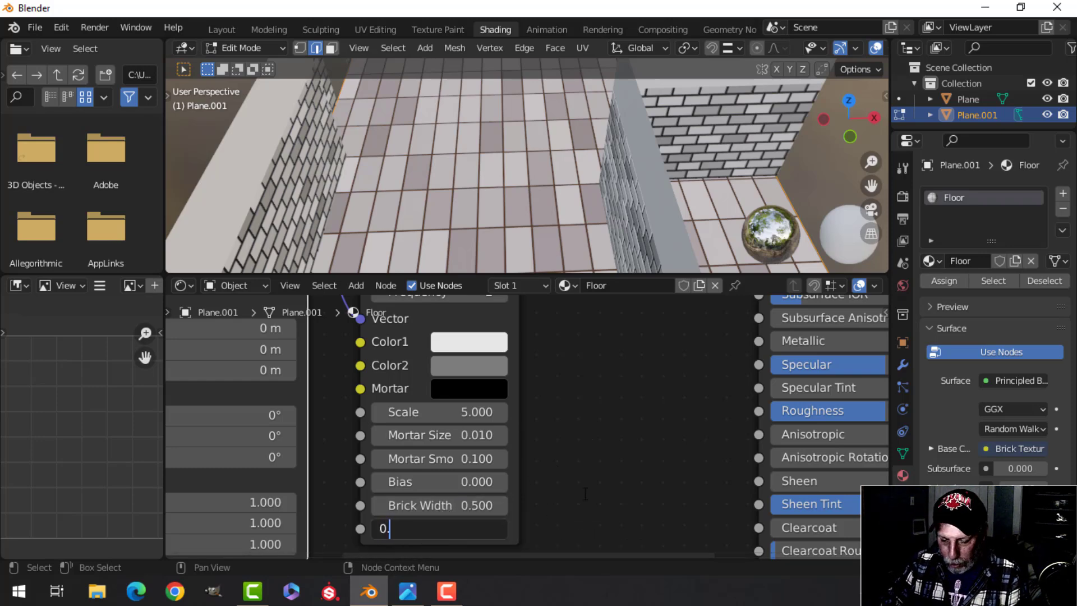
key("Return")
middle_click_drag(530, 247, 463, 186)
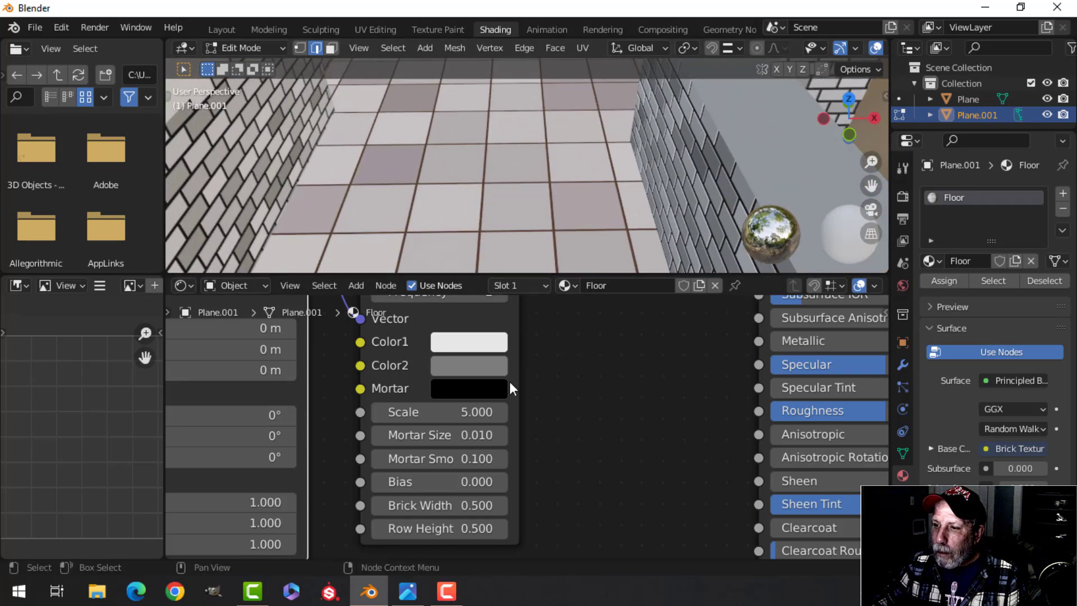
double_click(503, 412)
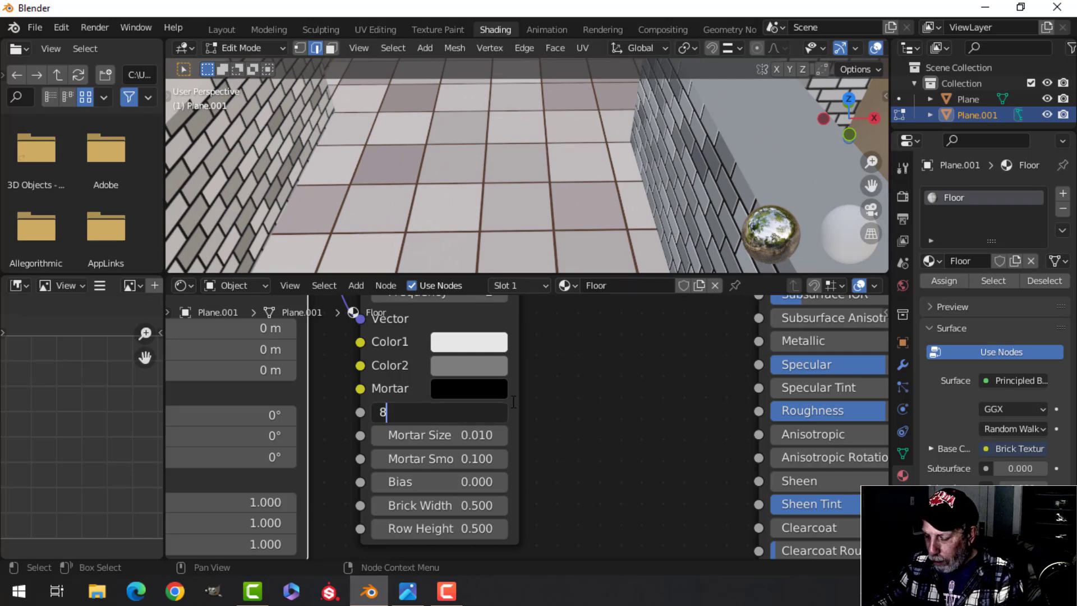
type("8")
key("Return")
middle_click_drag(469, 205, 334, 194)
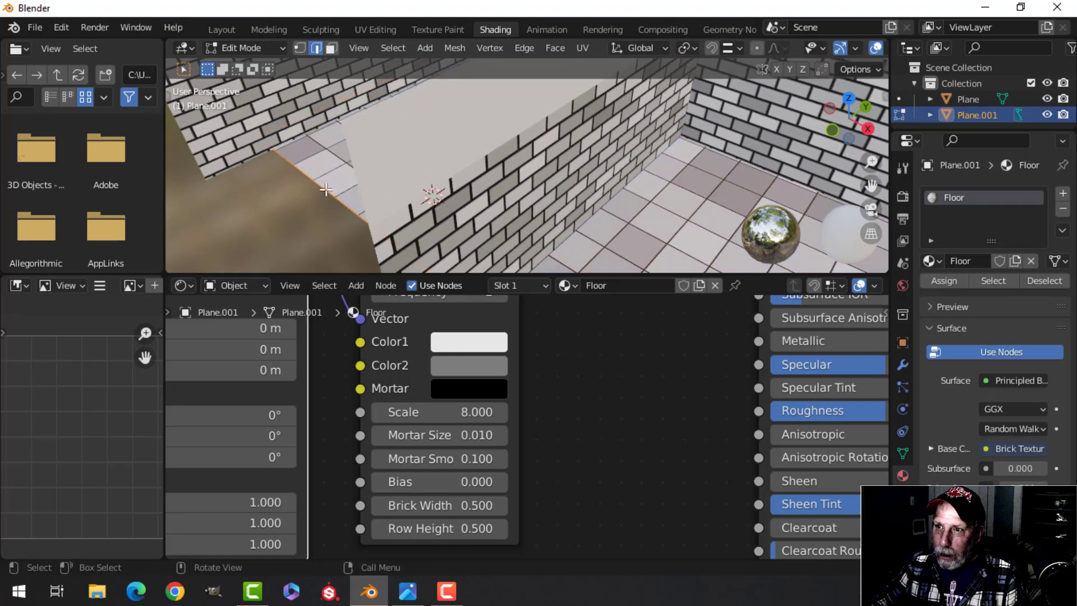
Move the floor plane's open front edge outward to the ends of the walls, then return to Object Mode and deselect everything
left_click(326, 190)
scroll(339, 170, "down", 3)
middle_click_drag(339, 171, 370, 176)
scroll(370, 175, "down", 1)
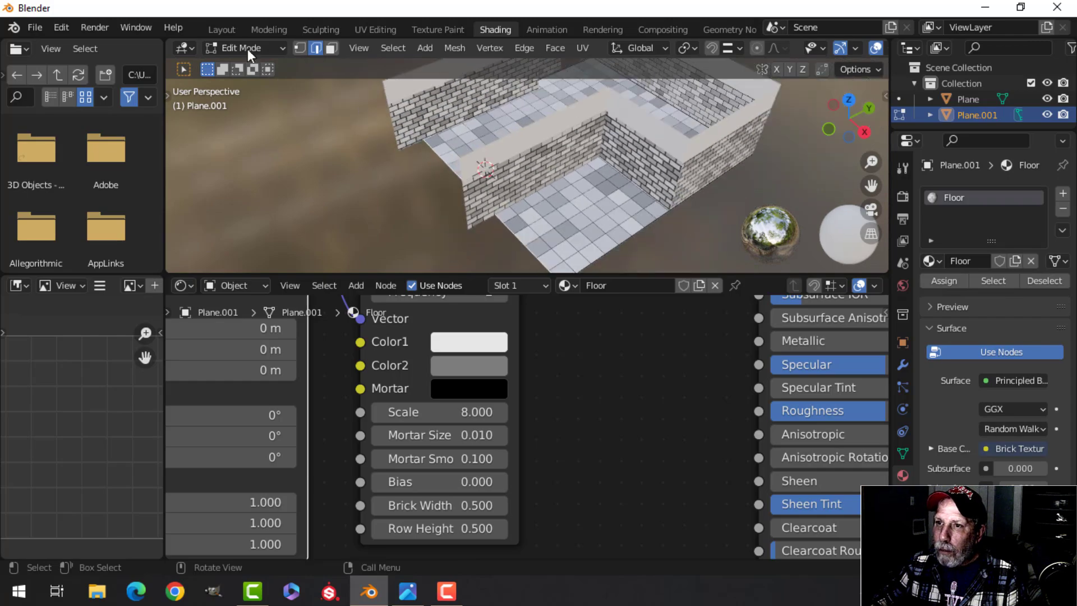
left_click(224, 25)
mouse_move(519, 266)
middle_mouse_down()
mouse_move(418, 296)
mouse_move(293, 273)
mouse_move(512, 243)
middle_mouse_up()
middle_click_drag(465, 314, 482, 353)
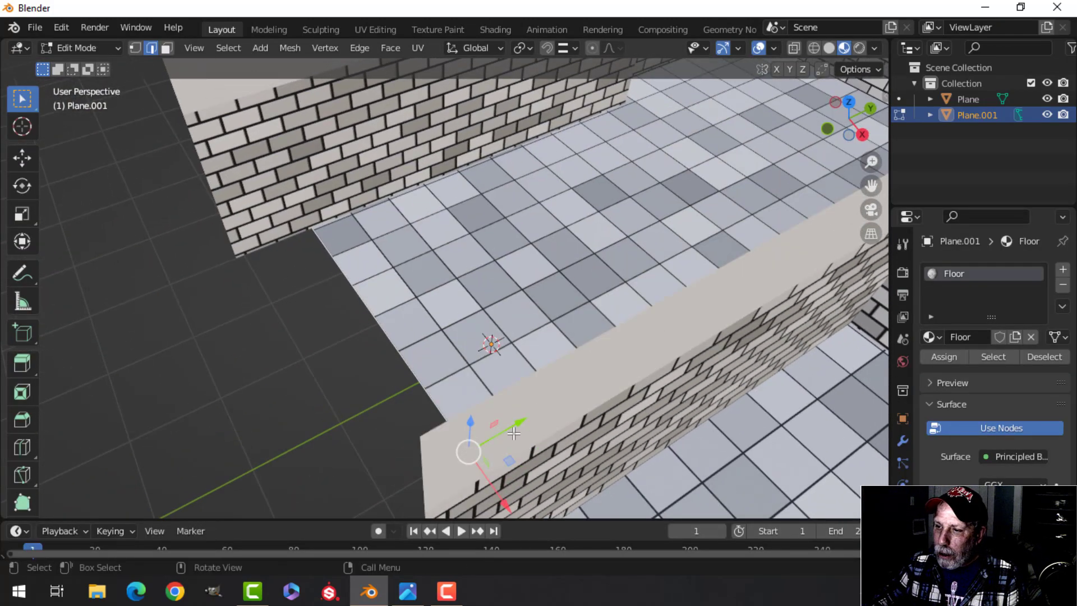
left_click_drag(515, 427, 339, 338, "ctrl")
middle_click_drag(393, 279, 457, 261)
key("Tab")
scroll(527, 273, "up", 3)
key("alt+a")
scroll(600, 269, "down", 3)
middle_click_drag(511, 286, 478, 281, "shift")
middle_click_drag(429, 298, 466, 315)
Set the floor's Brick Texture Scale to 9 in the Shading workspace and compare the tiles with the reference image
left_click(407, 591)
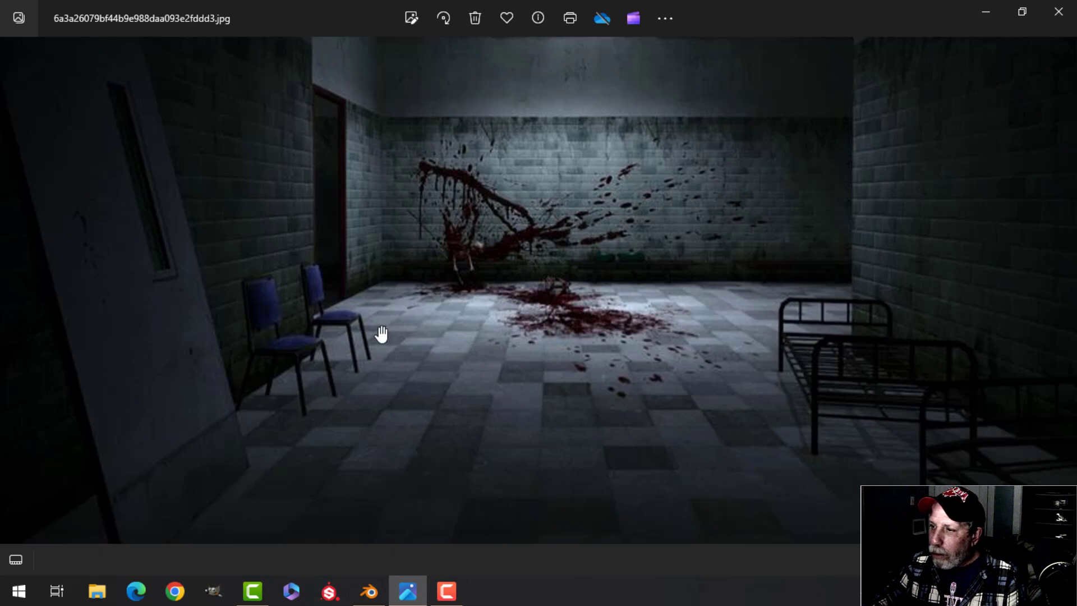
left_click(369, 590)
left_click(457, 392)
left_click(495, 29)
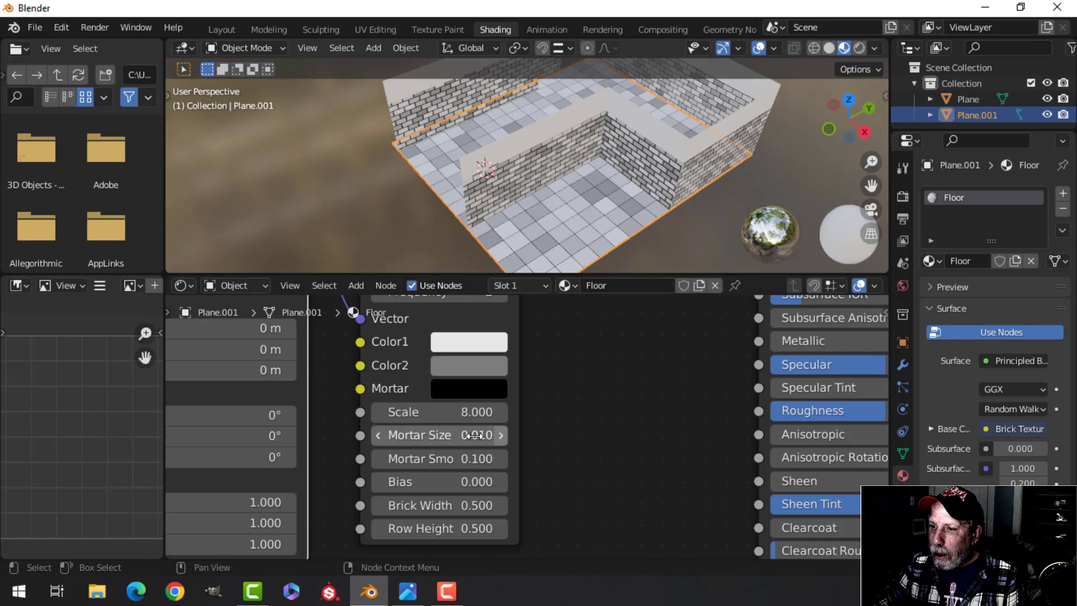
left_click(482, 412)
type("9")
key("Return")
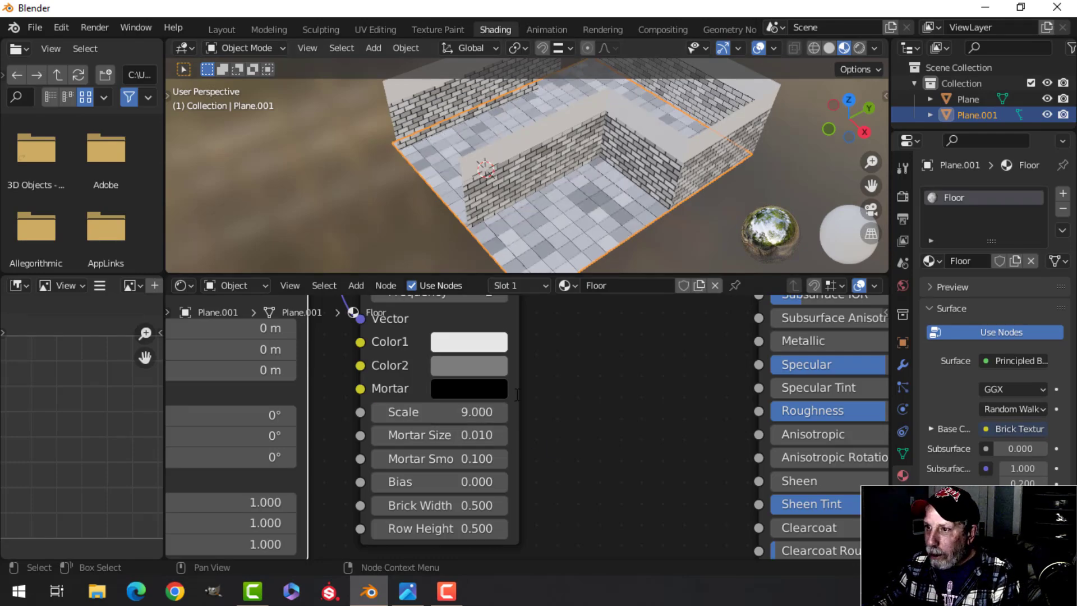
middle_click_drag(531, 268, 370, 161)
key("alt+a")
middle_click_drag(609, 162, 529, 223)
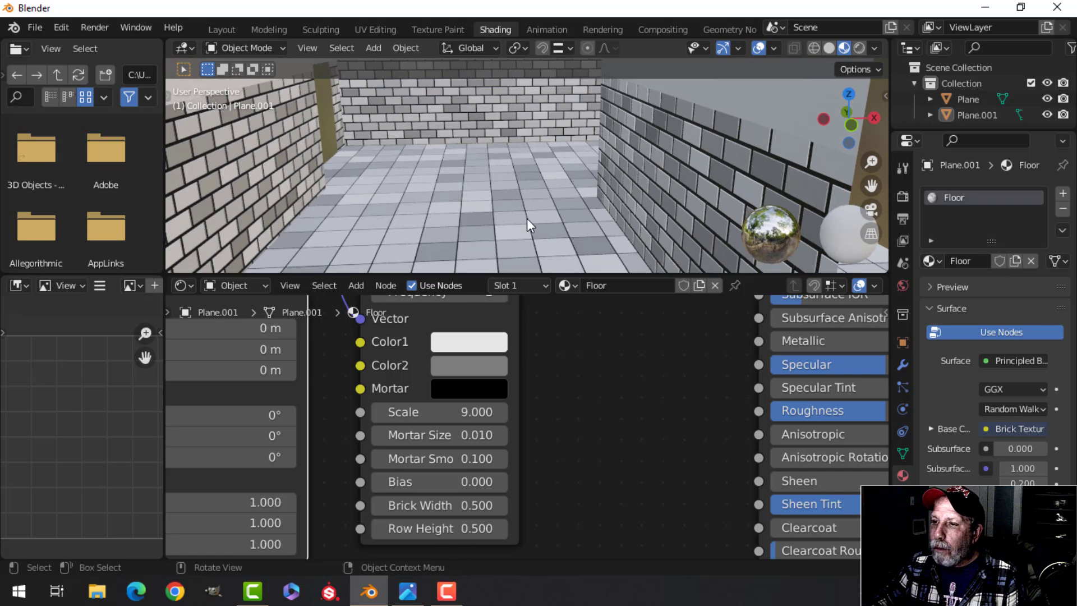
left_click(408, 590)
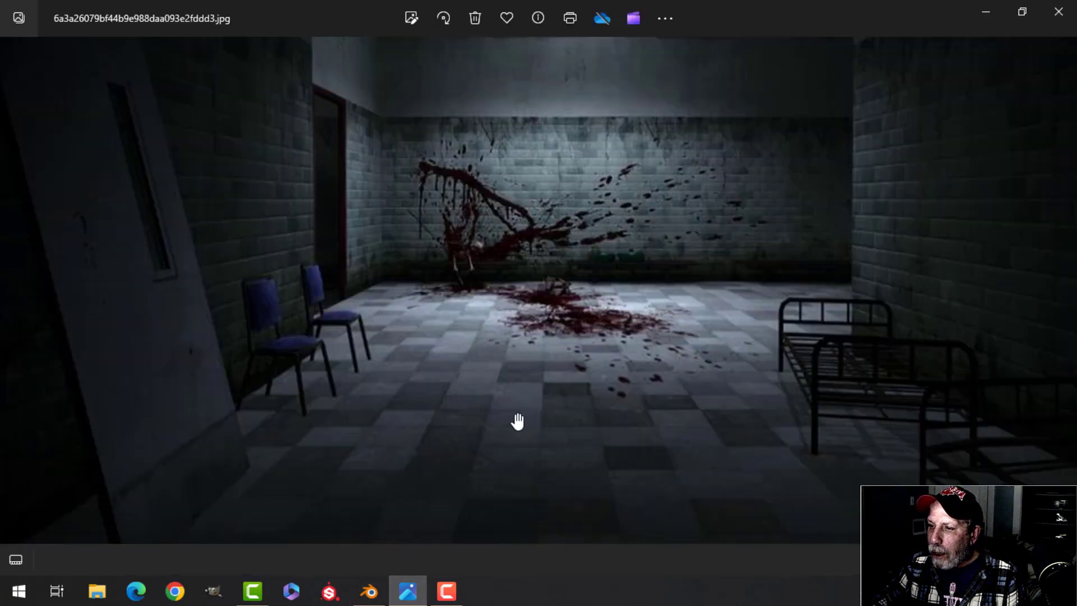
left_click(369, 591)
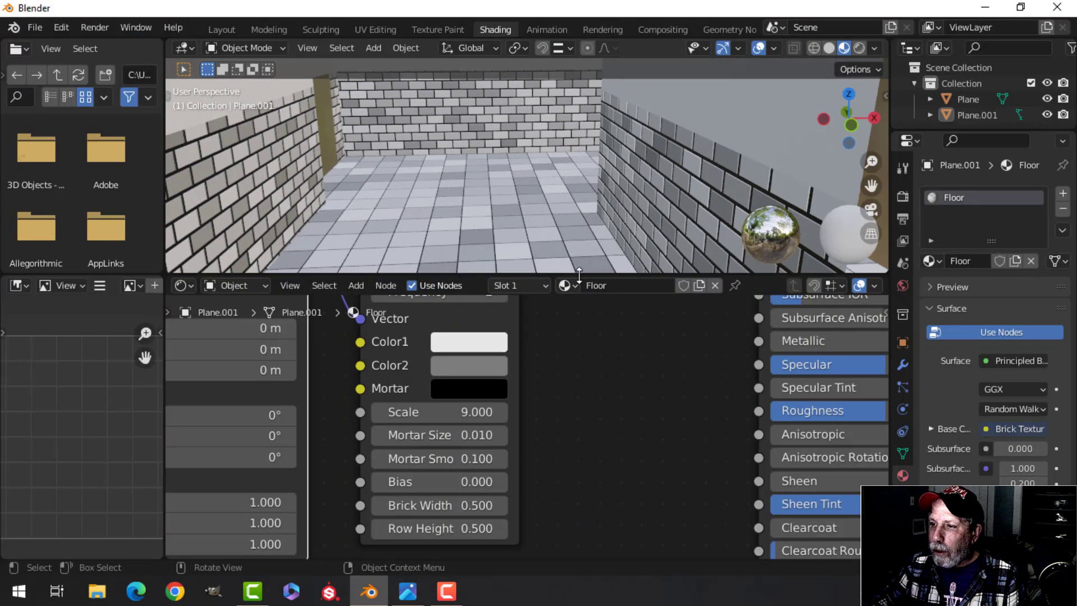
Enlarge the 3D viewport area and duplicate the floor plane in place
left_click_drag(579, 274, 579, 381)
middle_click_drag(527, 302, 493, 268)
left_click(490, 262)
key("shift+d")
right_click(484, 262)
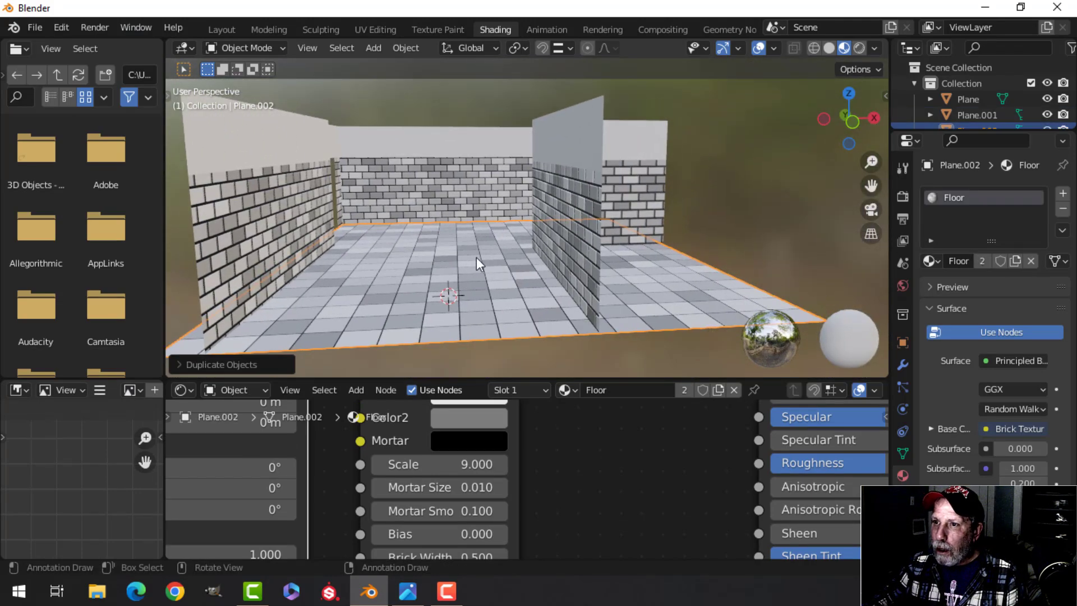
Raise the duplicated plane along Z to the top of the walls as a ceiling, working in the Layout workspace
left_click(210, 28)
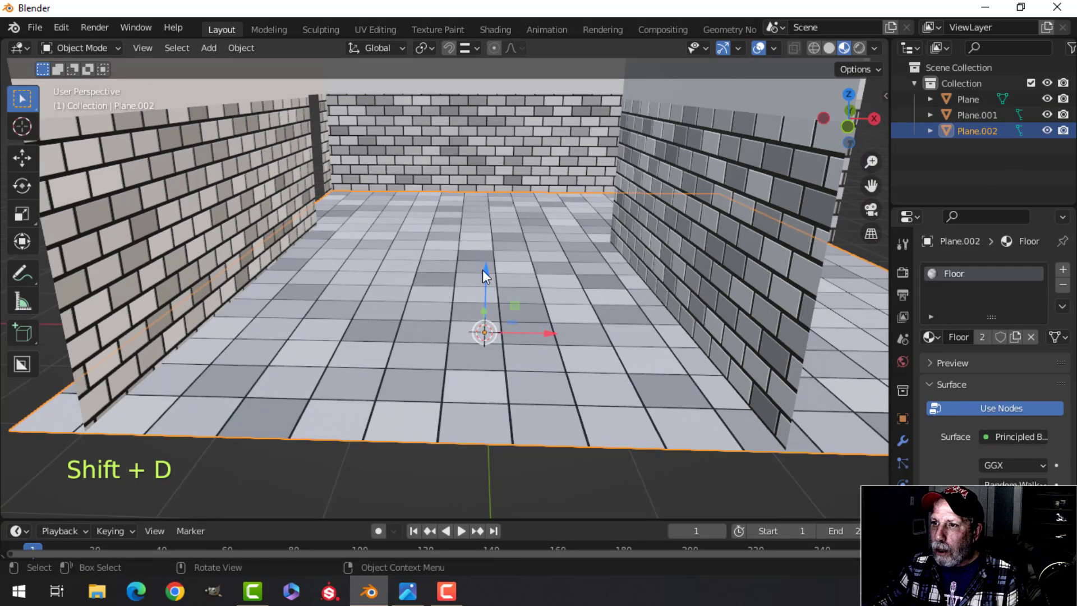
scroll(483, 270, "up", 2)
scroll(509, 212, "down", 3)
middle_click_drag(505, 250, 485, 233)
key("g")
key("z")
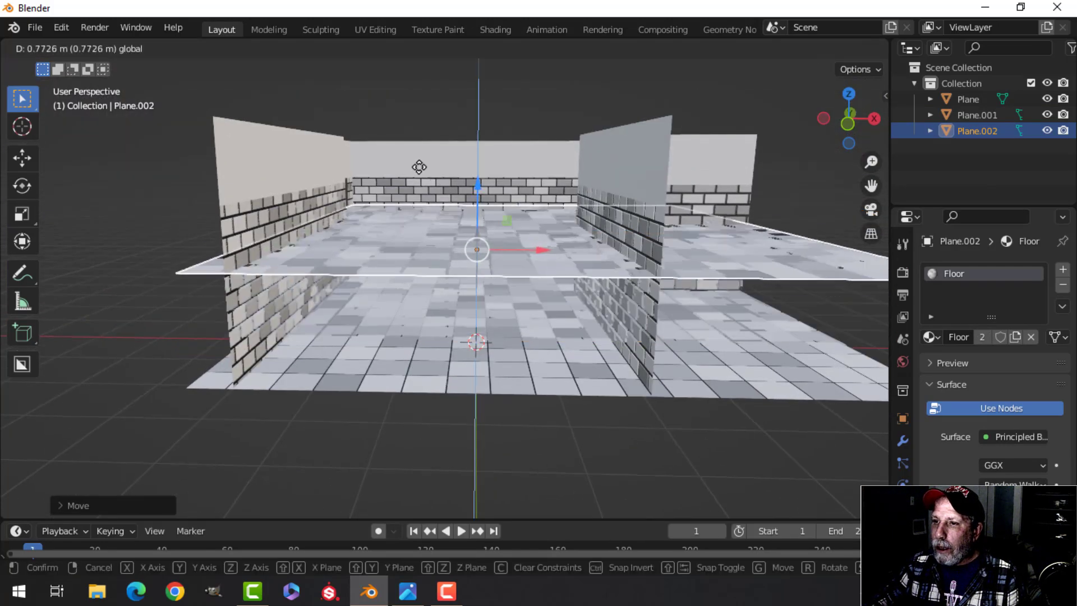
left_click(459, 167)
middle_click_drag(459, 167, 417, 246)
Turn on the Face Orientation overlay to check the room's normals
left_click(774, 48)
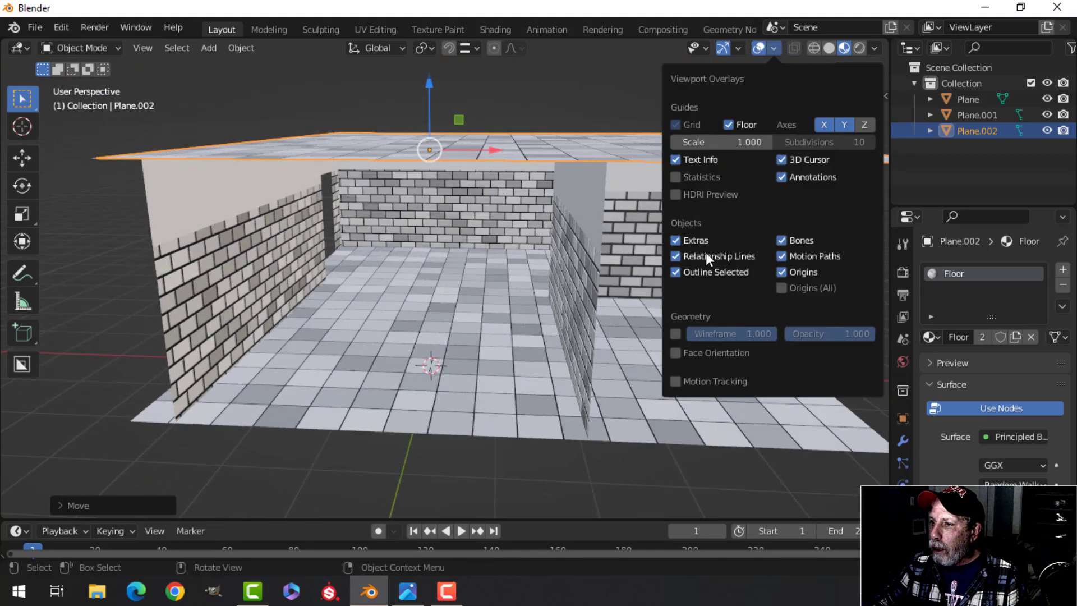
left_click(699, 352)
middle_click_drag(697, 352, 534, 251)
middle_click_drag(390, 263, 375, 231, "shift")
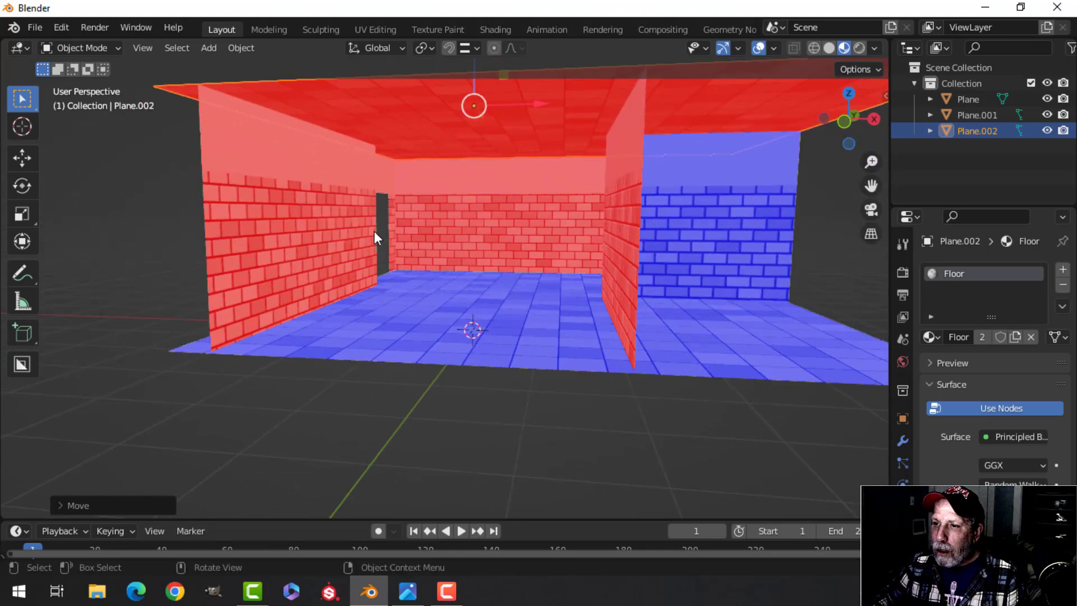
scroll(375, 231, "up", 1)
Flip the normals of all wall faces in Edit Mode and return to Object Mode
left_click(303, 231)
key("Tab")
key("a")
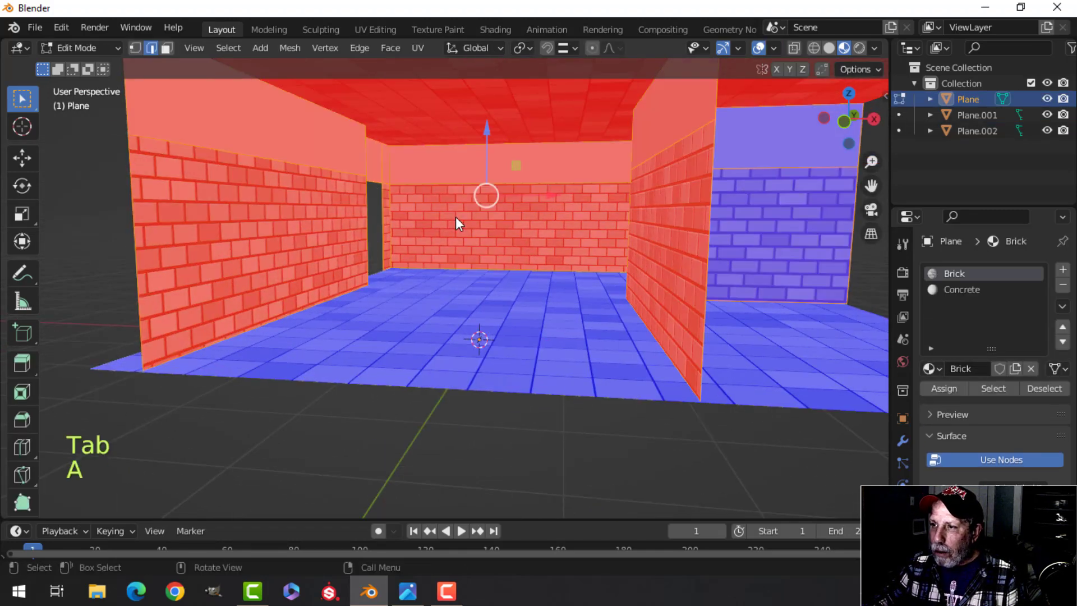
key("alt+n")
left_click(425, 203)
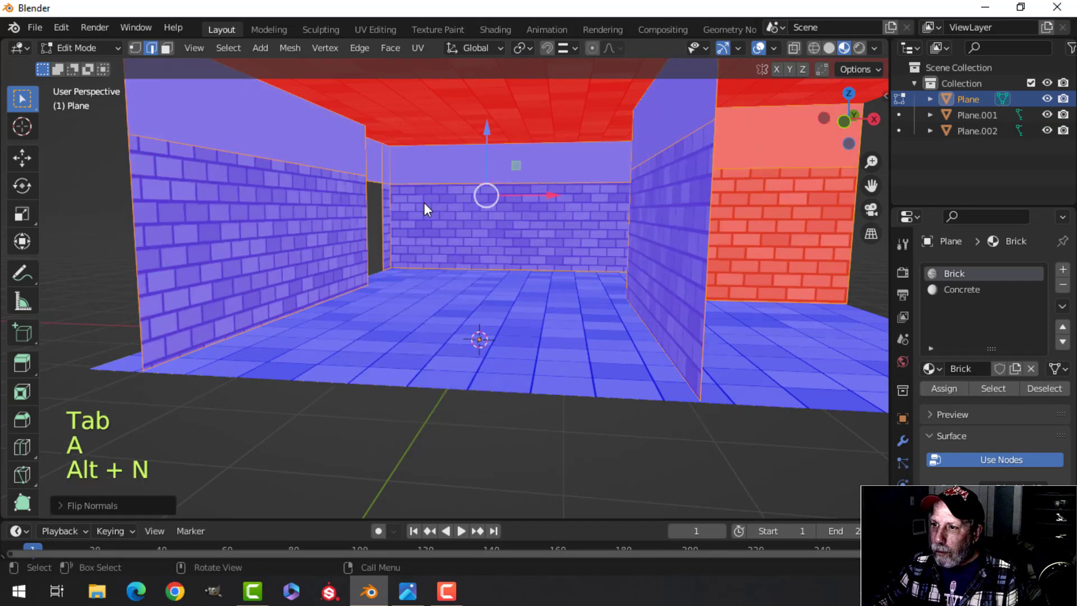
key("alt+a")
key("Tab")
Flip the ceiling plane's normals in Edit Mode, return to Object Mode and deselect everything
left_click(484, 119)
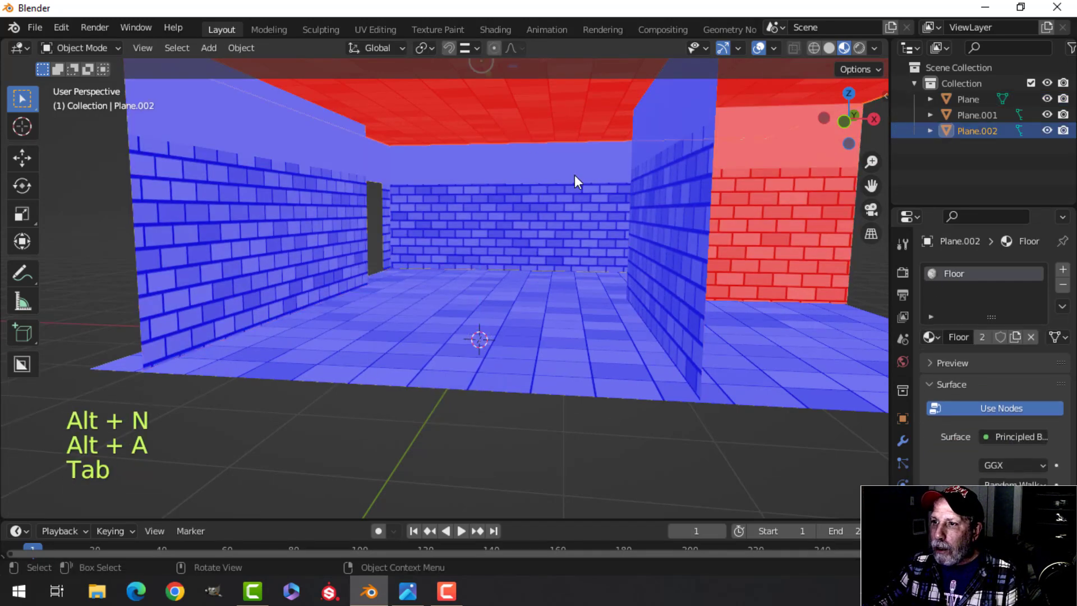
key("Tab")
key("a")
key("alt+n")
left_click(575, 176)
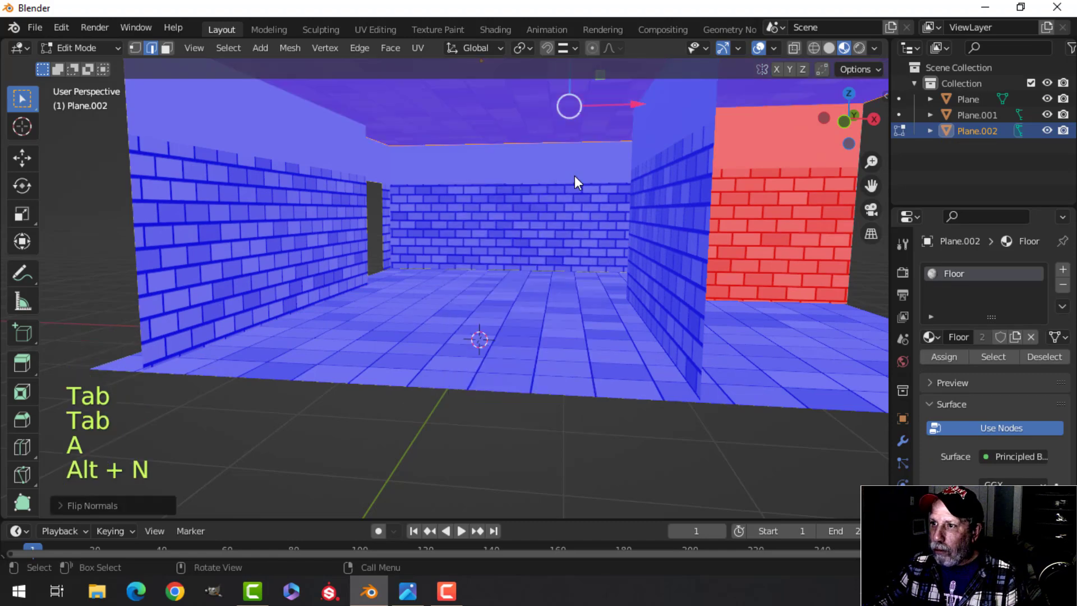
key("Tab")
key("alt+a")
Turn off the Face Orientation overlay and view the ceiling from inside the room
scroll(544, 217, "up", 5)
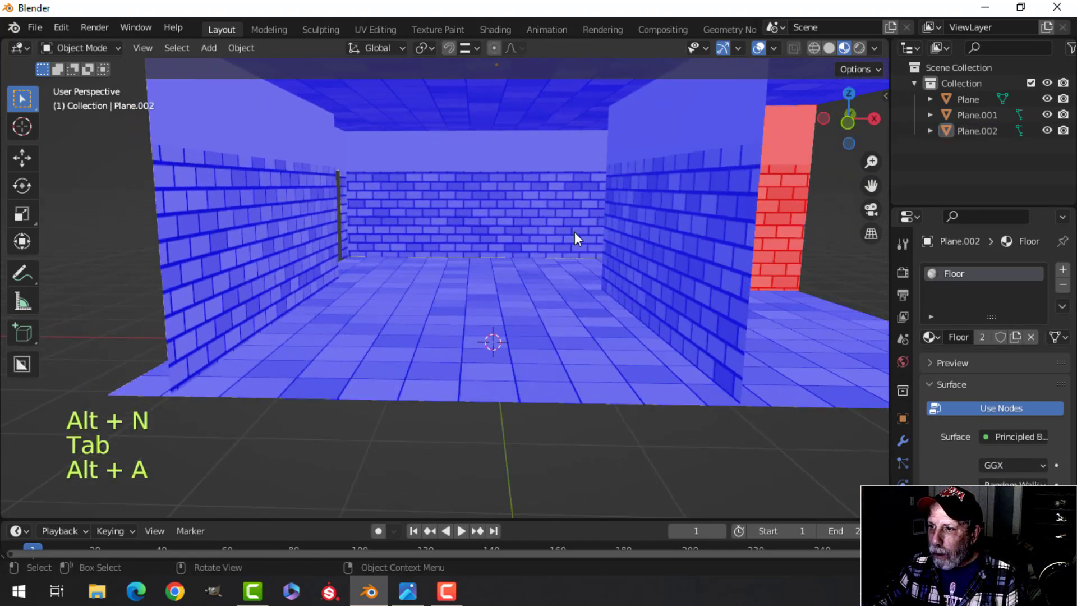
scroll(563, 247, "down", 6)
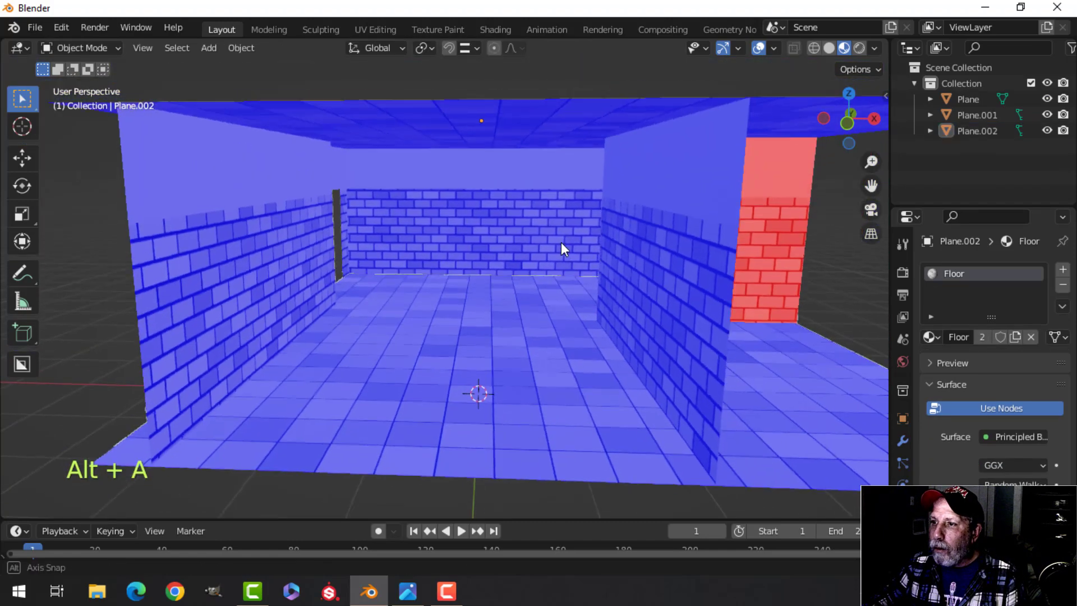
left_click(772, 49)
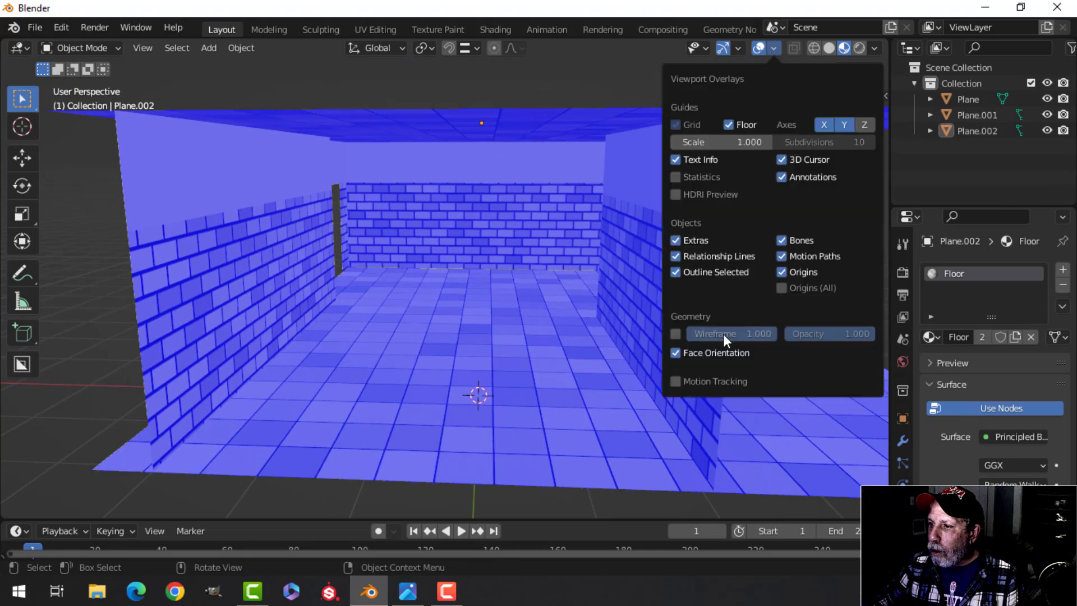
left_click(711, 351)
middle_click_drag(561, 269, 493, 136, "shift")
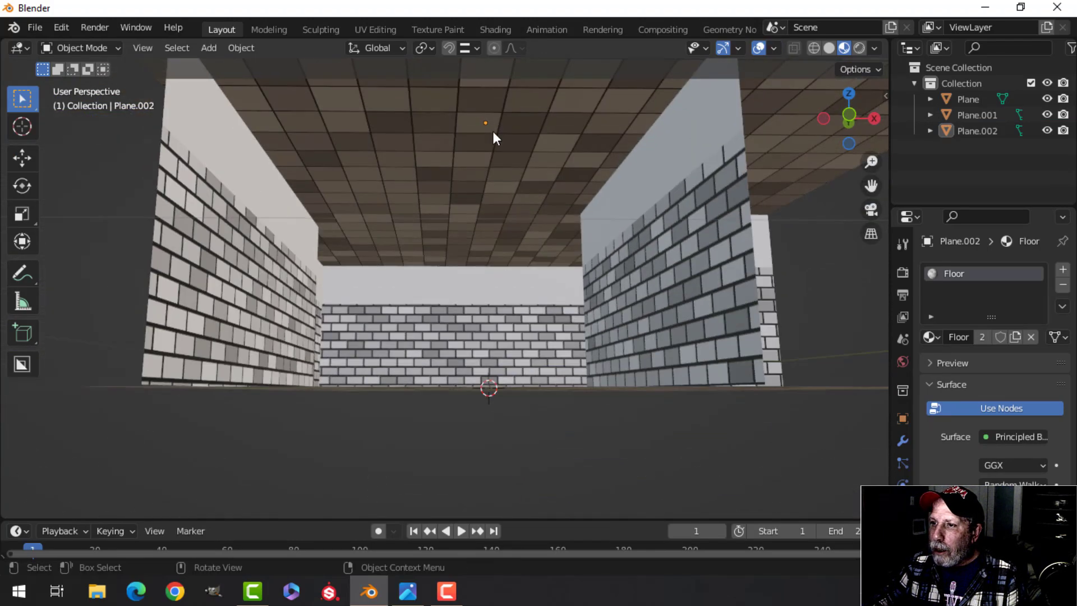
Select the ceiling plane and examine the ceiling in the reference photo
left_click(493, 136)
middle_click_drag(519, 185, 512, 230, "shift")
middle_click_drag(513, 232, 511, 220)
scroll(514, 247, "up", 1)
mouse_move(518, 270)
middle_mouse_down("shift")
mouse_move(497, 234)
mouse_move(505, 276)
middle_mouse_up("shift")
left_click(408, 590)
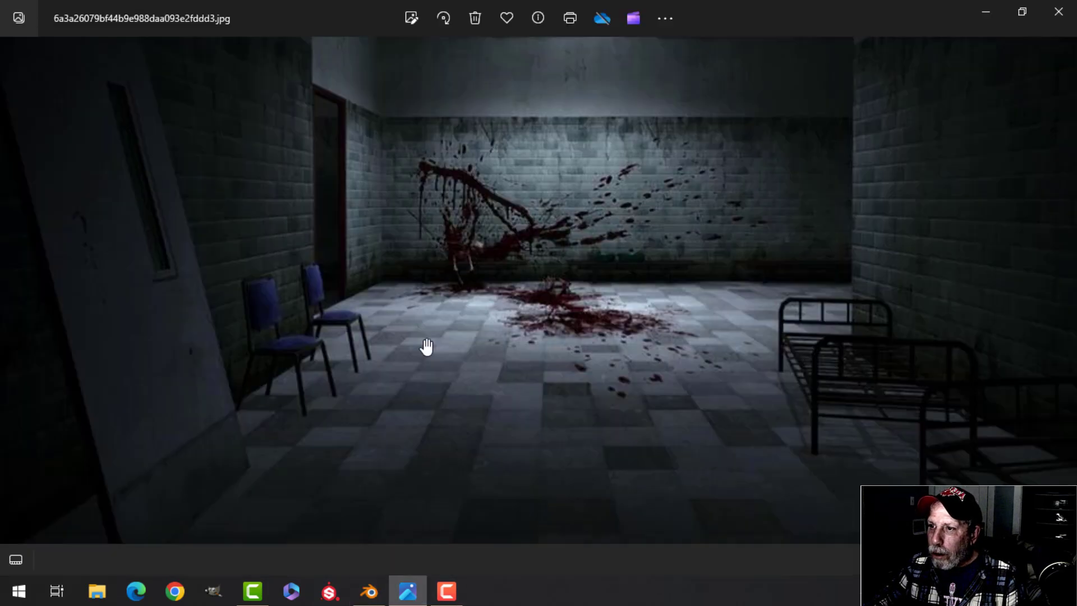
left_click_drag(544, 121, 567, 257)
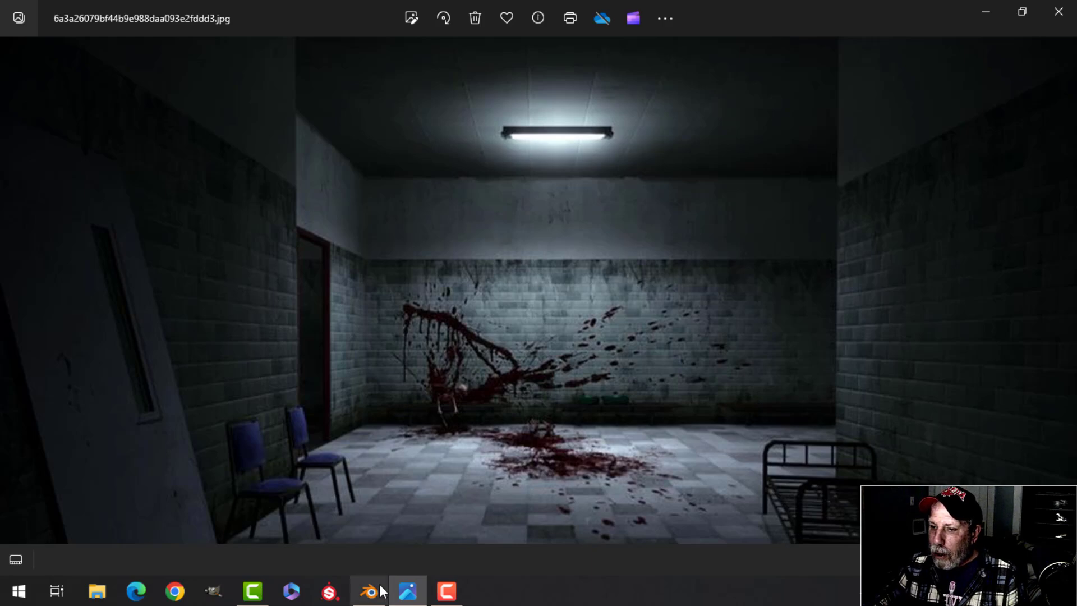
left_click(371, 589)
mouse_move(483, 204)
middle_mouse_down()
mouse_move(493, 208)
mouse_move(486, 202)
middle_mouse_up()
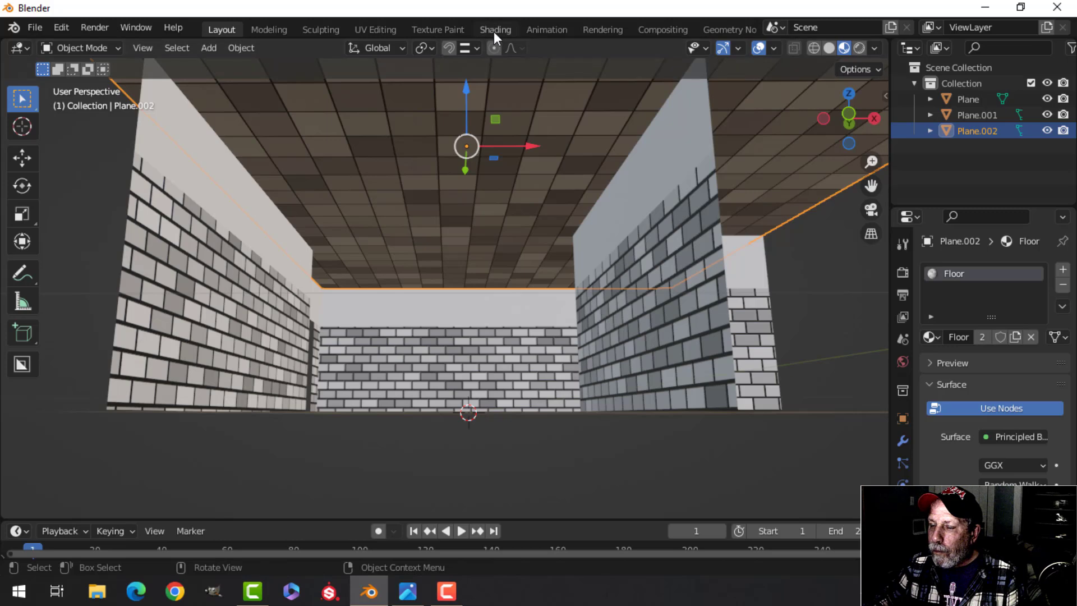
In the Shading workspace, set the Brick Texture scale of the ceiling's material to 8
left_click(494, 30)
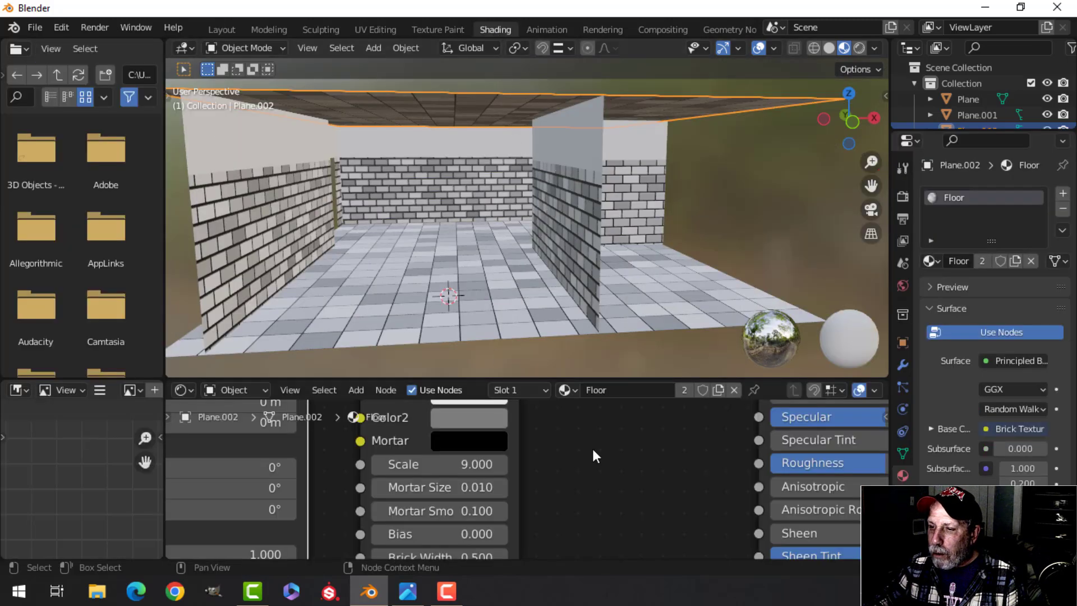
scroll(589, 449, "down", 2)
middle_click_drag(494, 278, 496, 267)
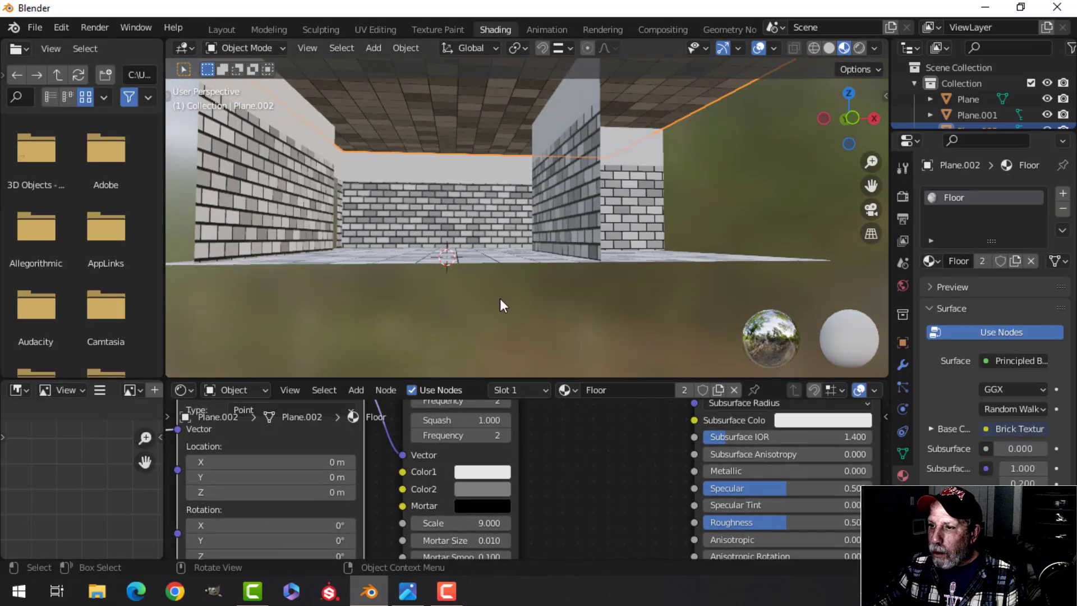
scroll(624, 503, "down", 2)
middle_click_drag(606, 494, 581, 428)
scroll(581, 428, "up", 2)
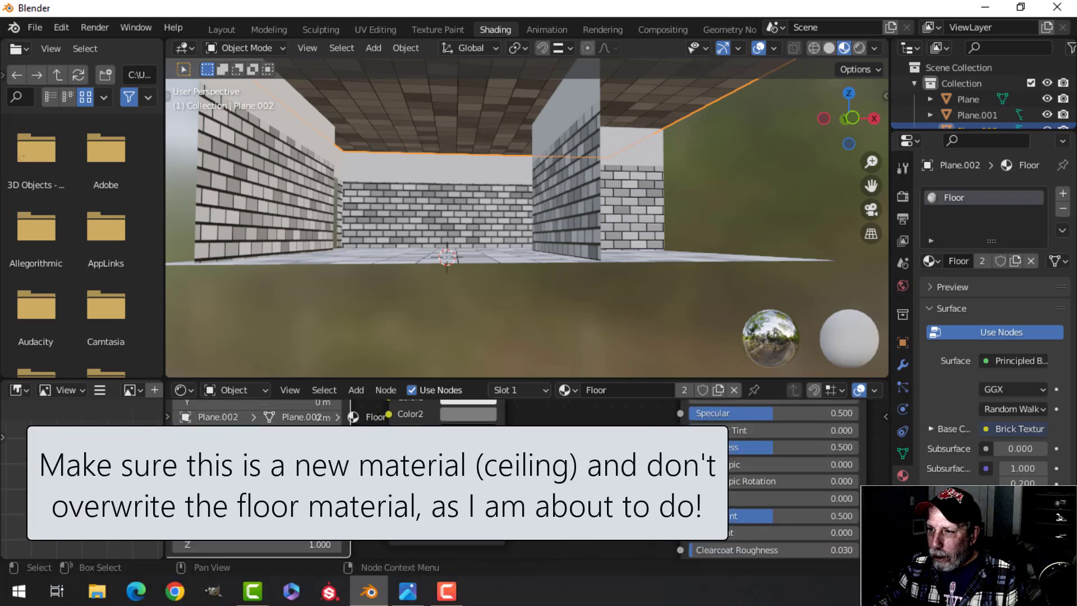
scroll(581, 428, "down", 1)
middle_click_drag(581, 427, 559, 392, "shift")
scroll(553, 496, "up", 4)
middle_click_drag(553, 496, 590, 506)
double_click(443, 423)
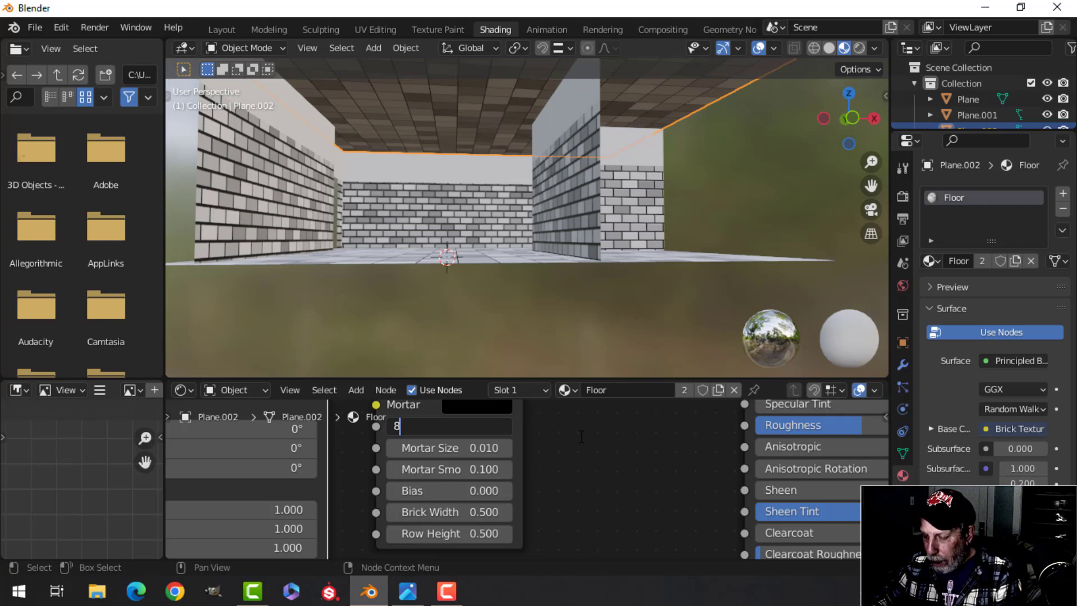
key("Return")
middle_click_drag(480, 213, 480, 200)
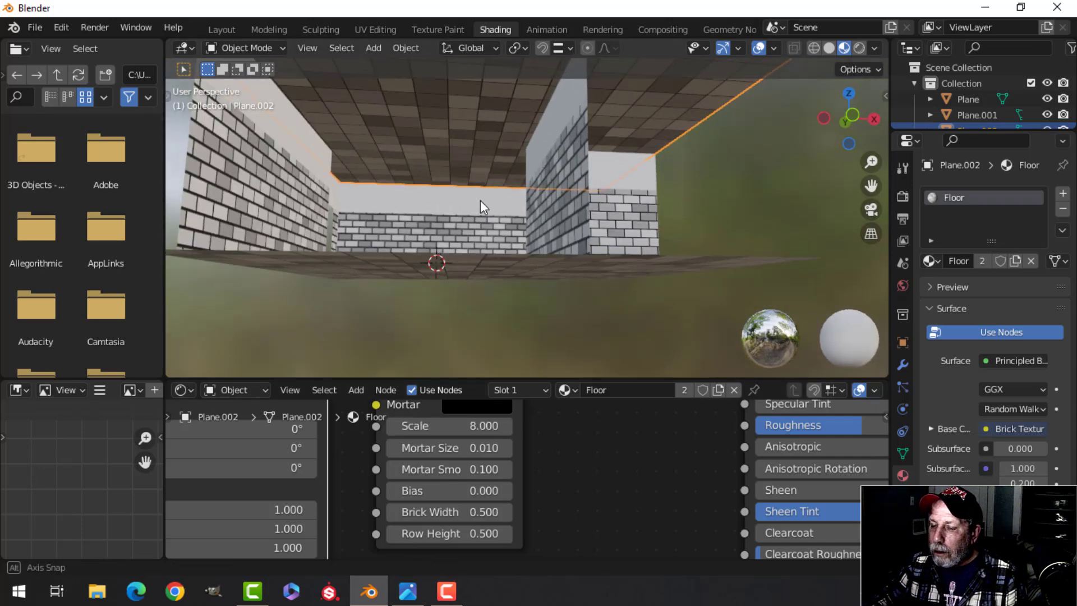
Set the Brick Texture's Color2 brightness value to 0.8 so that it matches Color1
scroll(596, 478, "down", 1)
middle_click_drag(596, 477, 567, 497)
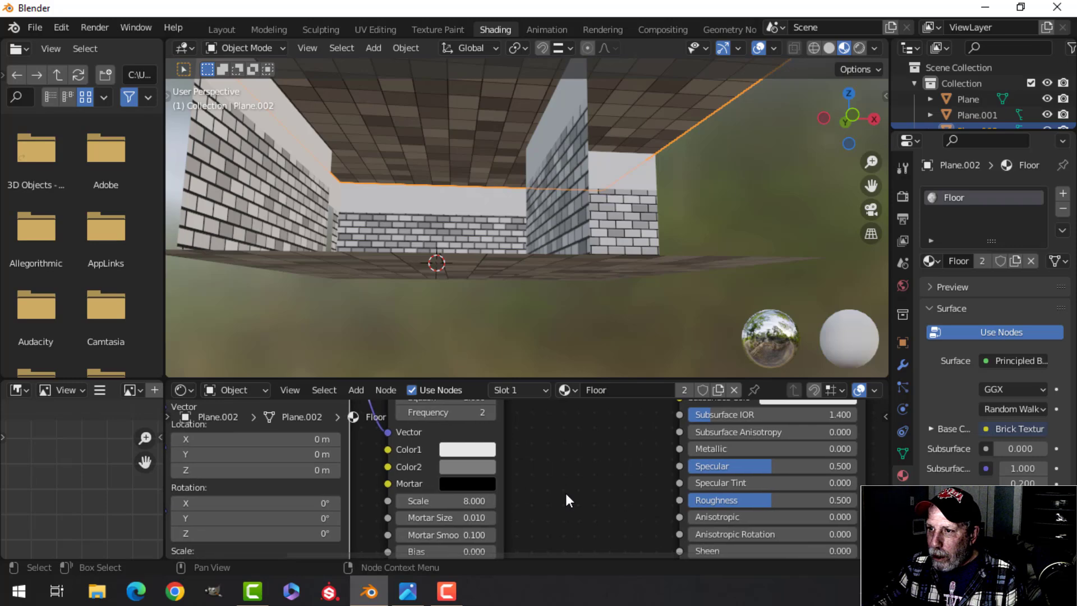
scroll(577, 472, "up", 3)
scroll(579, 470, "up", 2)
left_click(517, 440)
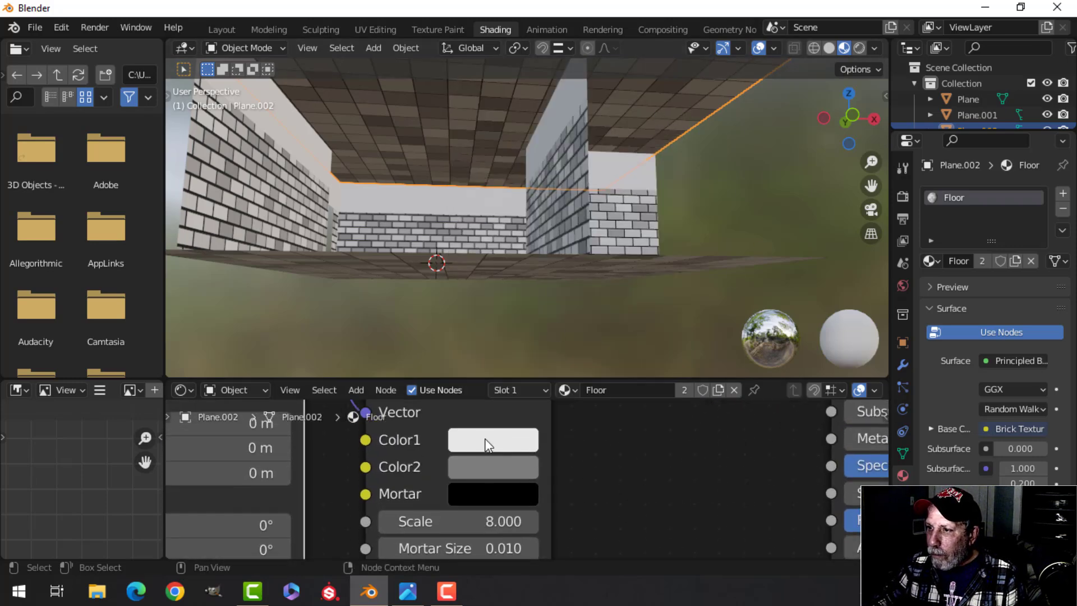
left_click(486, 443)
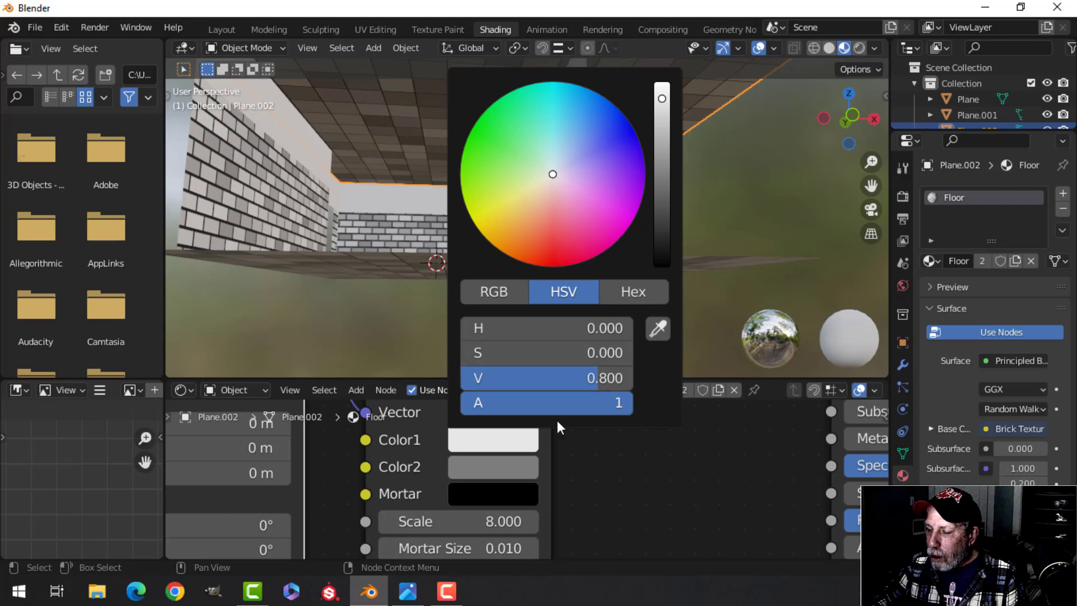
left_click(501, 465)
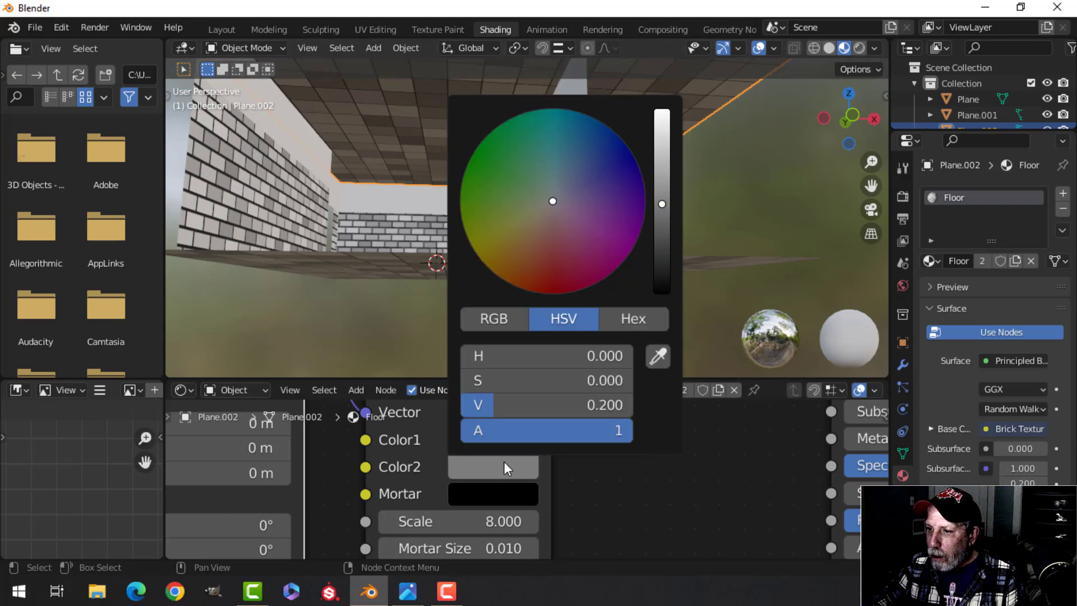
left_click_drag(484, 410, 604, 406)
left_click(605, 406)
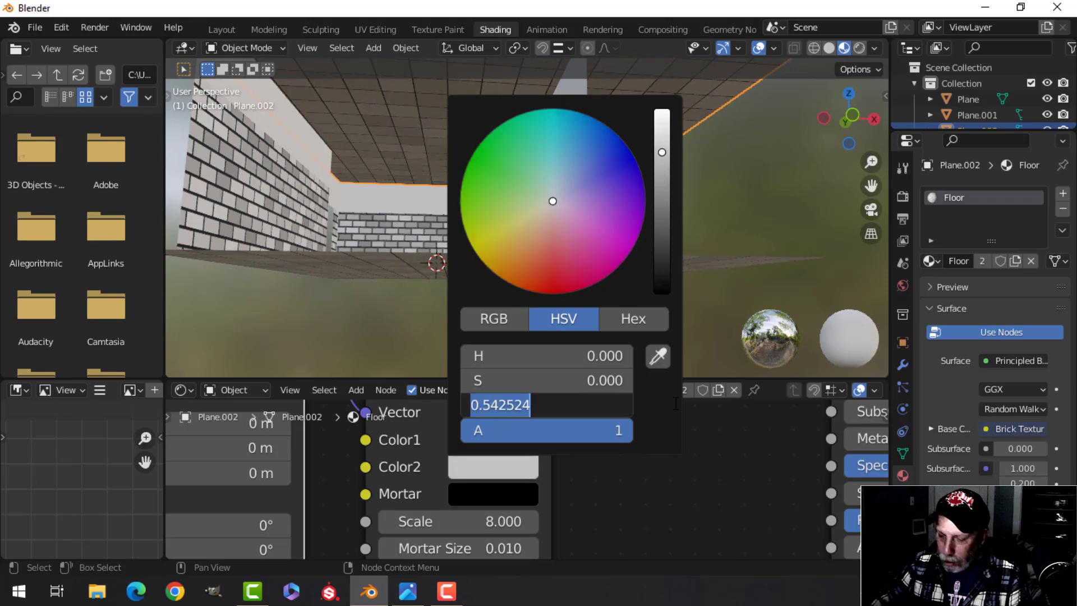
type("0.8")
key("Return")
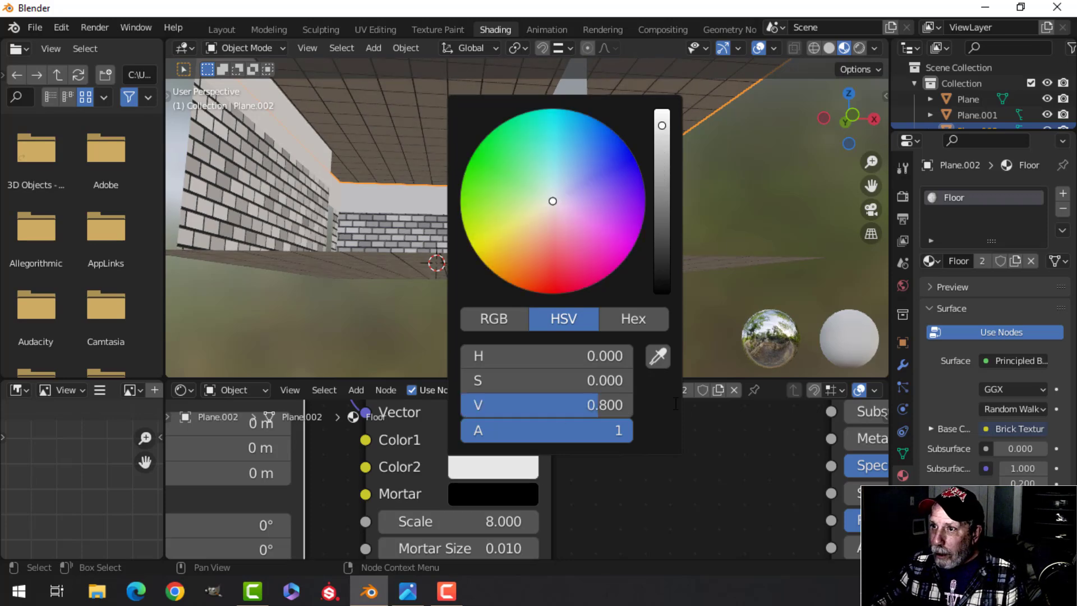
Lighten the Brick Texture's mortar colour to a grey with a brightness value of about 0.48
left_click(498, 493)
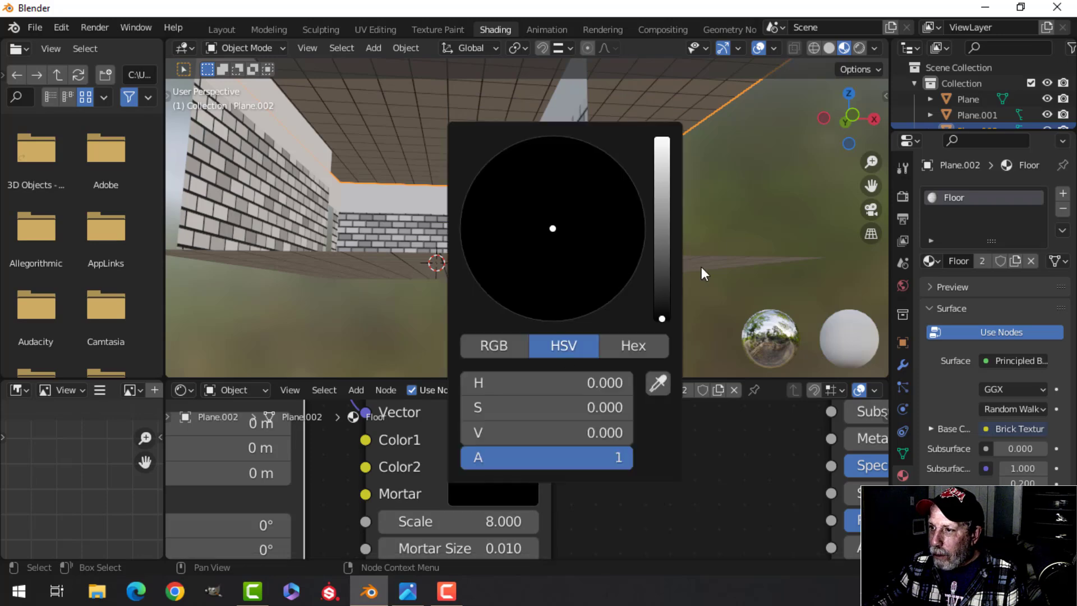
left_click_drag(663, 205, 662, 187)
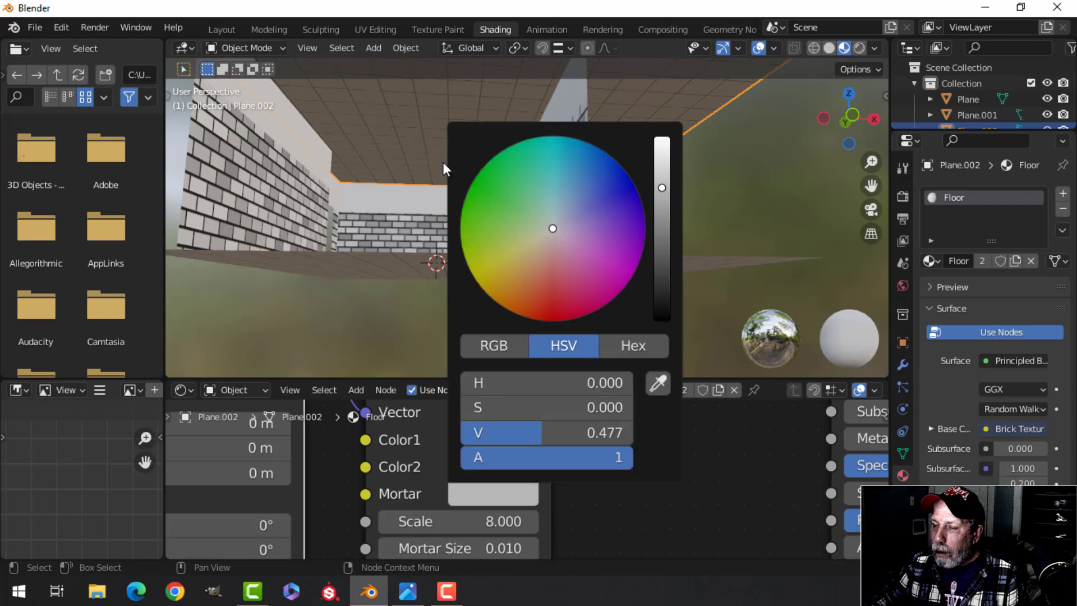
middle_click_drag(304, 204, 397, 210)
middle_click_drag(398, 200, 395, 224)
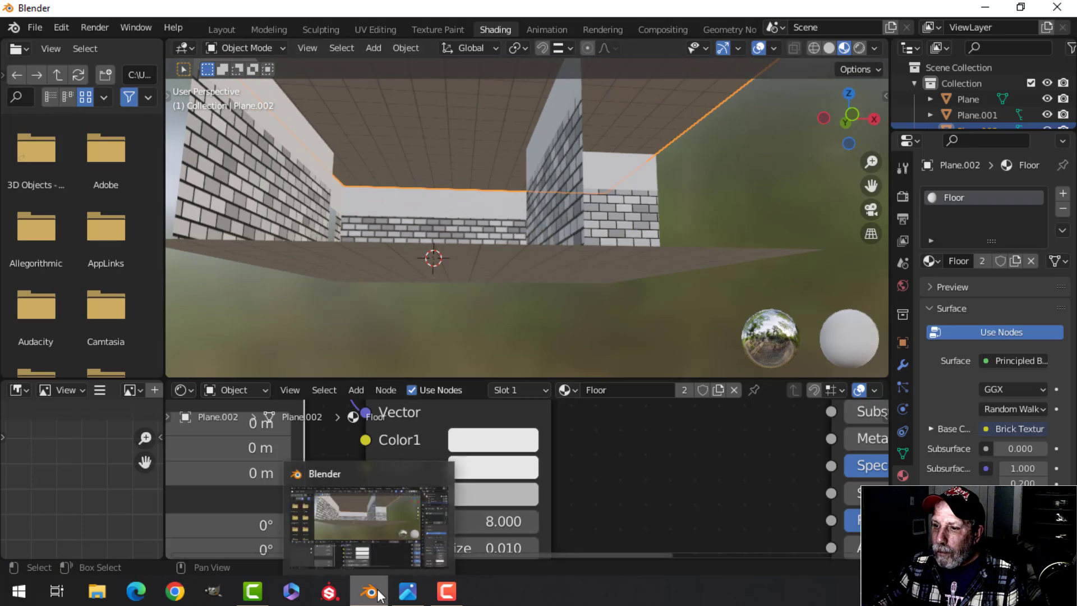
Compare the ceiling with the reference photo and set the Brick Texture scale to 7
left_click(409, 592)
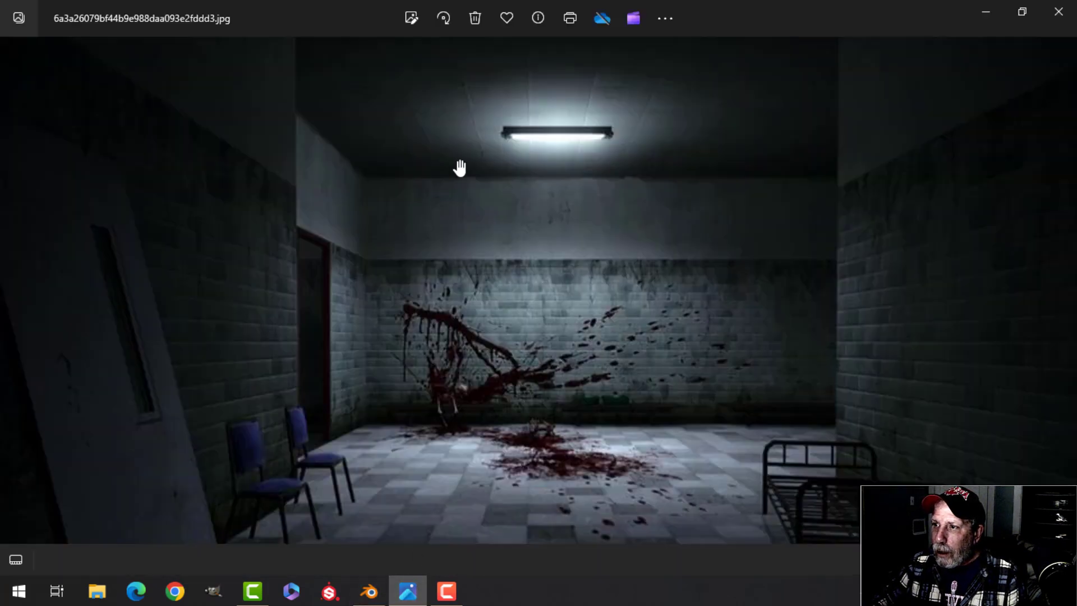
left_click(369, 592)
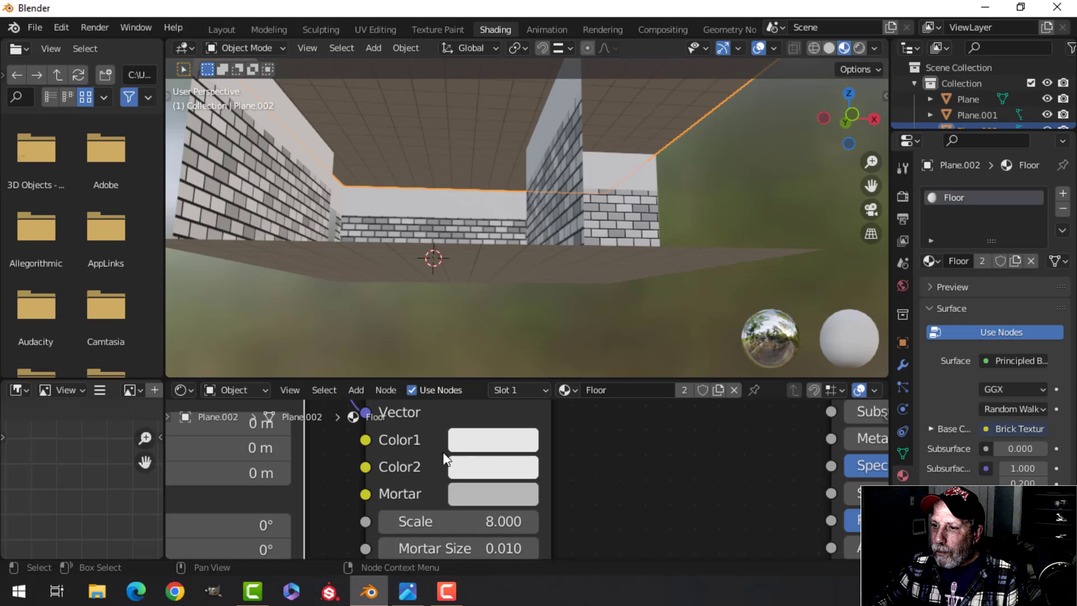
left_click(528, 518)
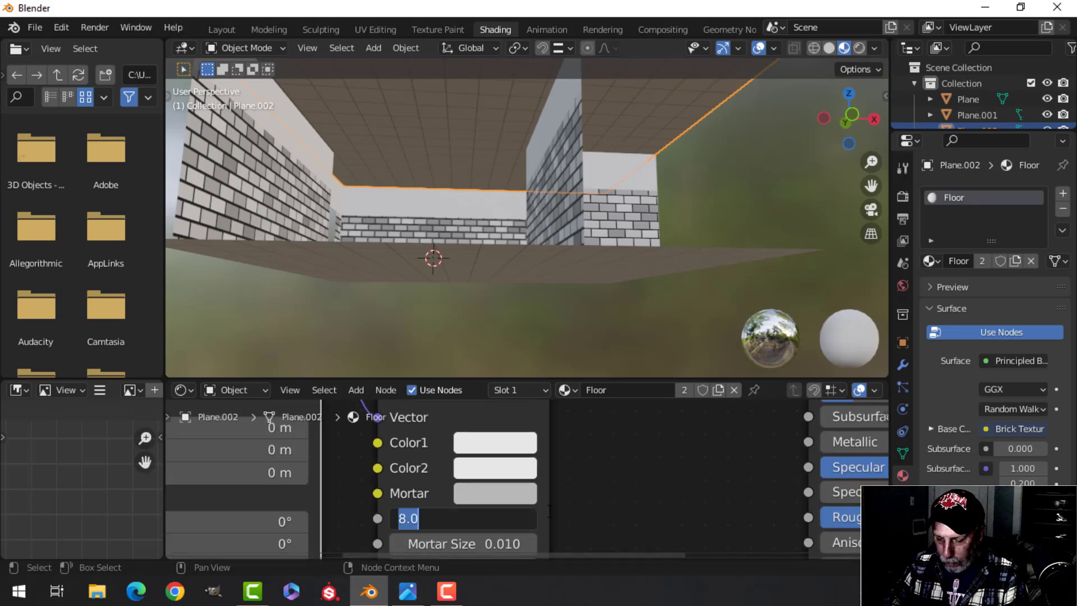
type("7")
key("Return")
middle_click_drag(469, 176, 468, 207, "shift")
middle_click_drag(468, 208, 503, 201)
scroll(470, 194, "up", 1)
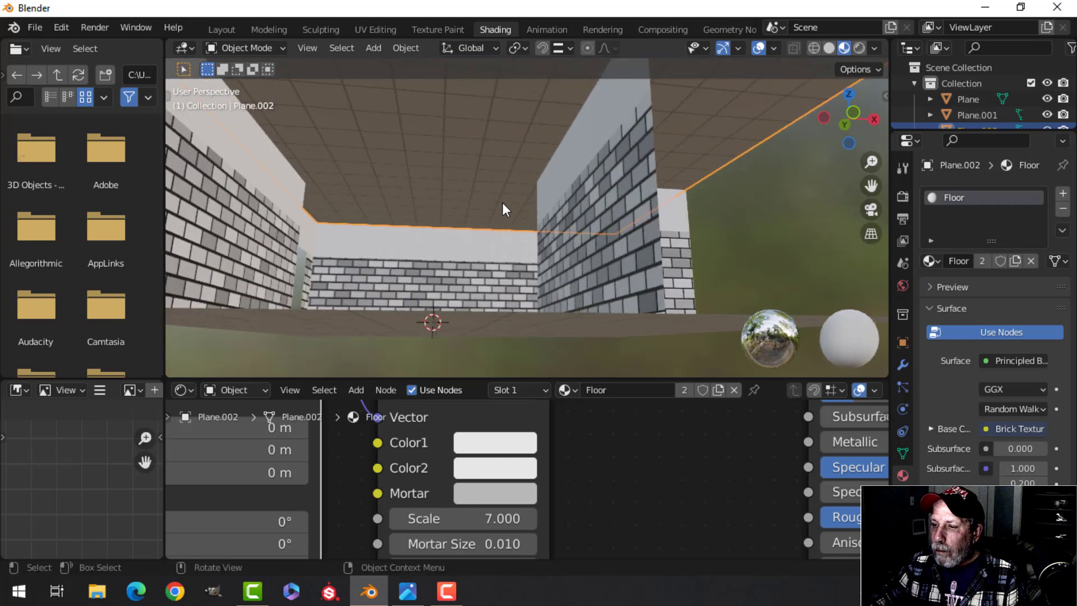
Move the Texture Coordinate, Mapping and Brick Texture nodes away from the Principled BSDF to make room
scroll(503, 201, "down", 1)
scroll(536, 164, "down", 1)
scroll(652, 466, "down", 2)
middle_click_drag(652, 466, 490, 520)
scroll(488, 519, "down", 3)
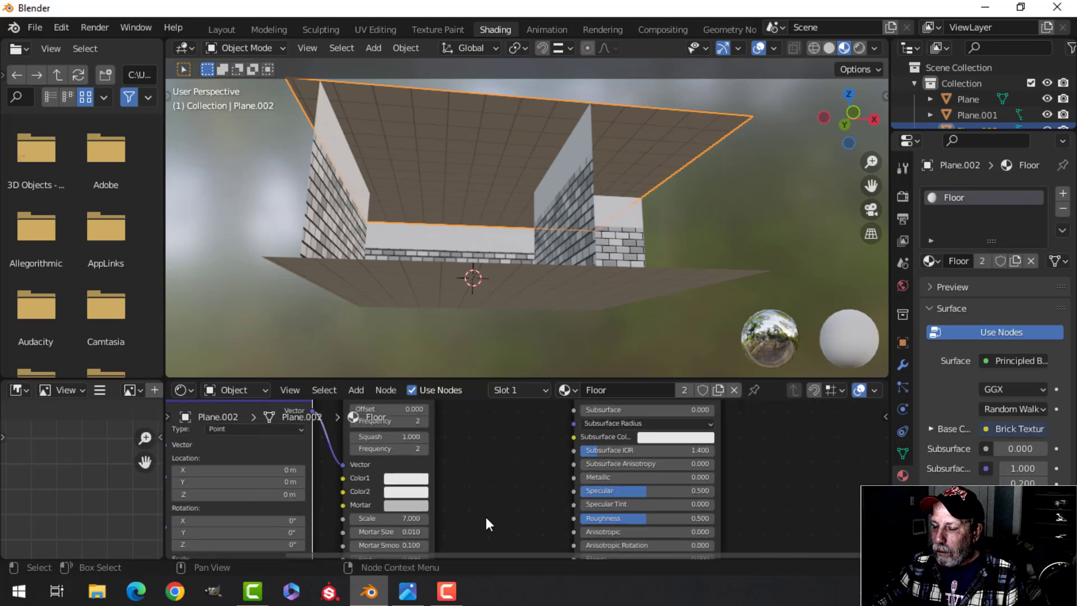
scroll(411, 464, "up", 1)
left_click_drag(314, 437, 638, 501)
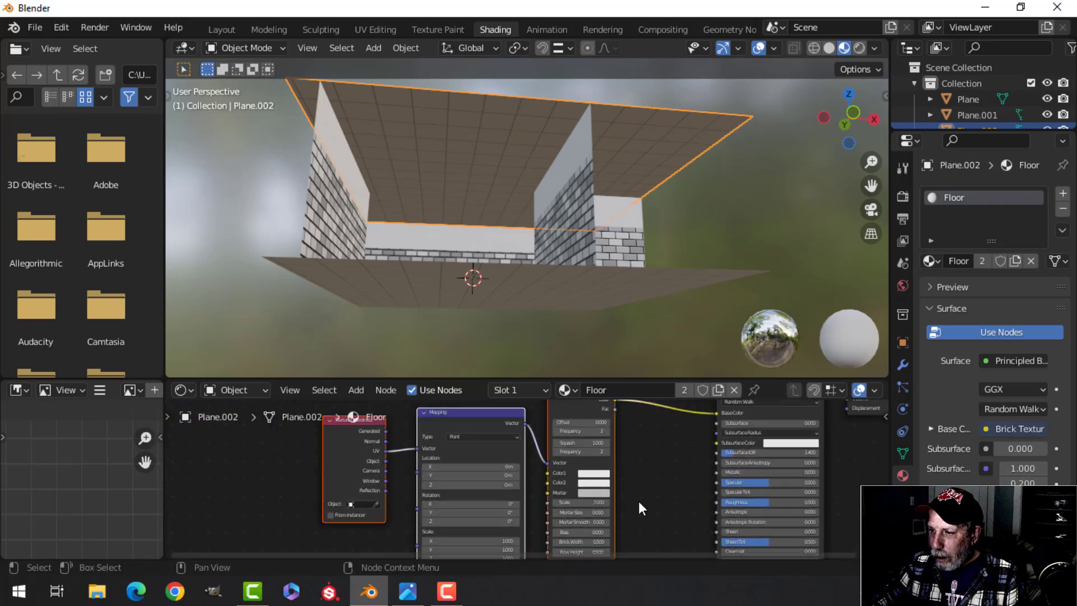
key("g")
left_click(558, 500)
middle_click_drag(598, 501, 583, 436)
scroll(582, 440, "up", 1)
Add a Bump node between the Brick Texture and the Principled BSDF
key("shift+a")
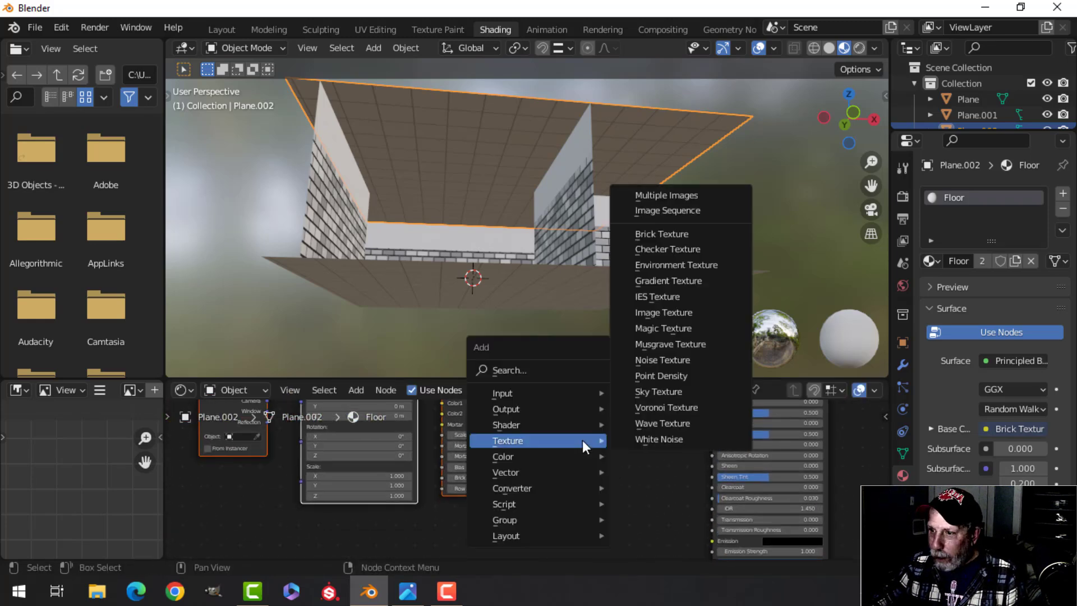
mouse_move(547, 472)
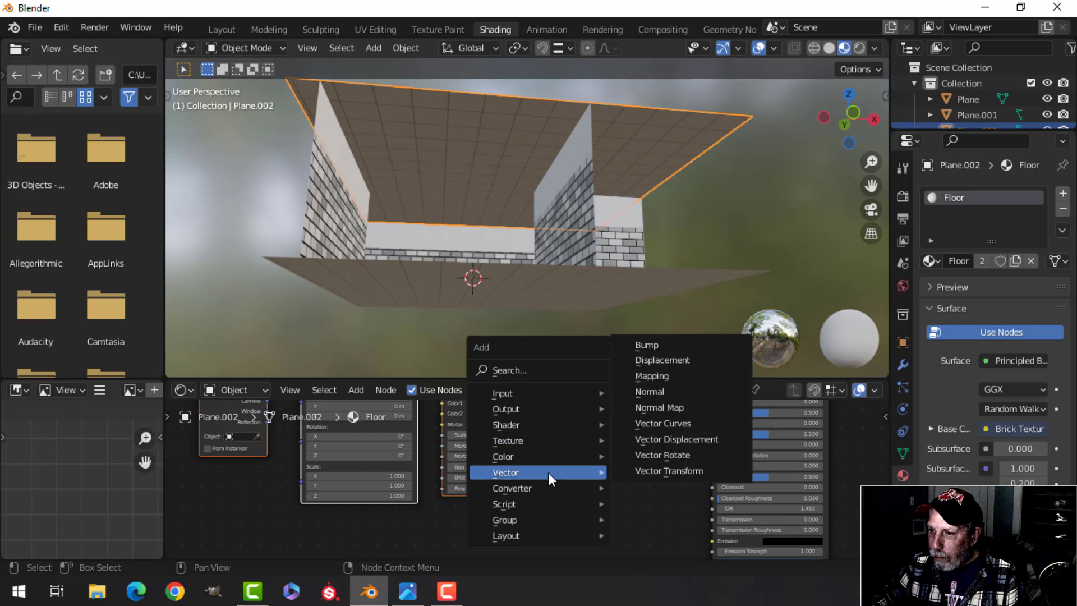
left_click(654, 346)
left_click(595, 443)
middle_click_drag(593, 468, 539, 520)
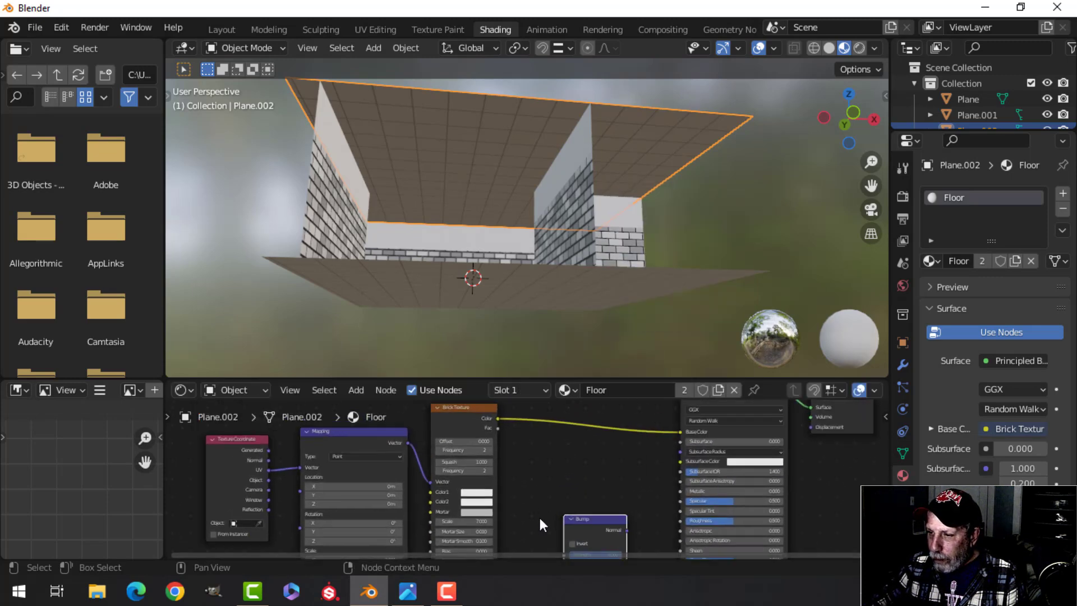
In the enlarged node editor, connect Brick Texture Fac to Bump Height and Bump Normal to the Principled BSDF Normal, then restore the layout
key("ctrl+space")
scroll(574, 313, "down", 1)
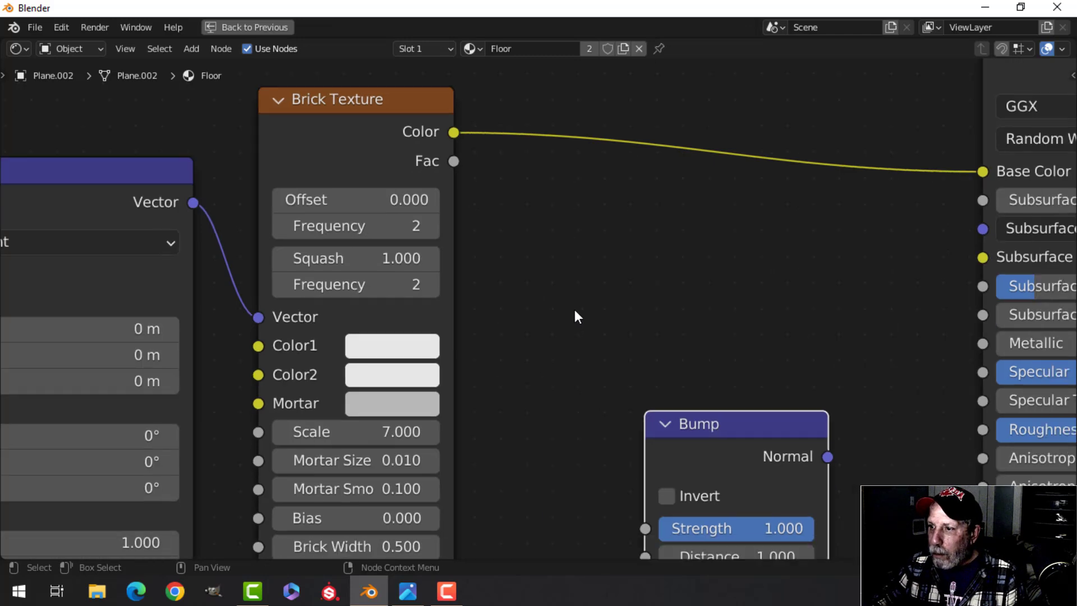
middle_click_drag(574, 312, 533, 243)
left_click_drag(415, 103, 606, 526)
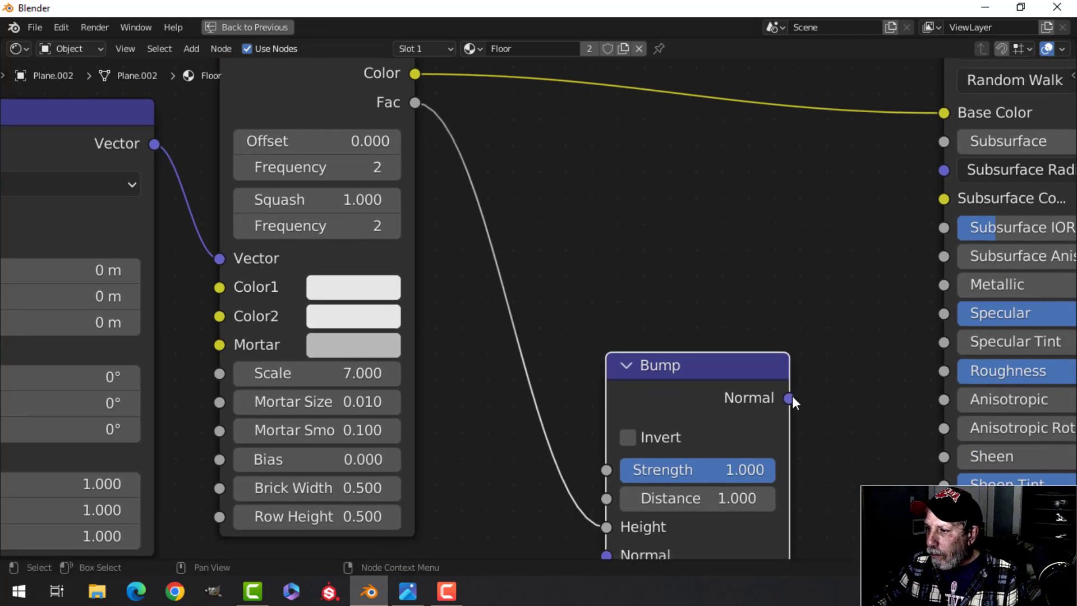
left_click_drag(789, 398, 944, 468)
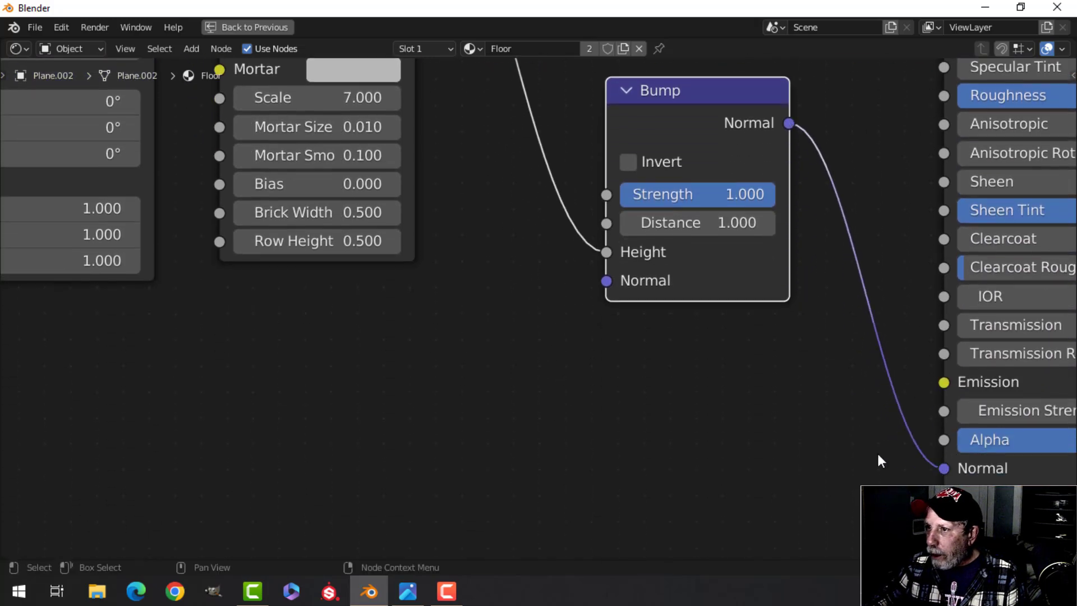
left_click(238, 24)
Switch the Shading workspace's viewport lighting to the warm interior HDRI and view the ceiling's bump from inside the room
scroll(474, 221, "up", 4)
middle_click_drag(476, 227, 545, 238)
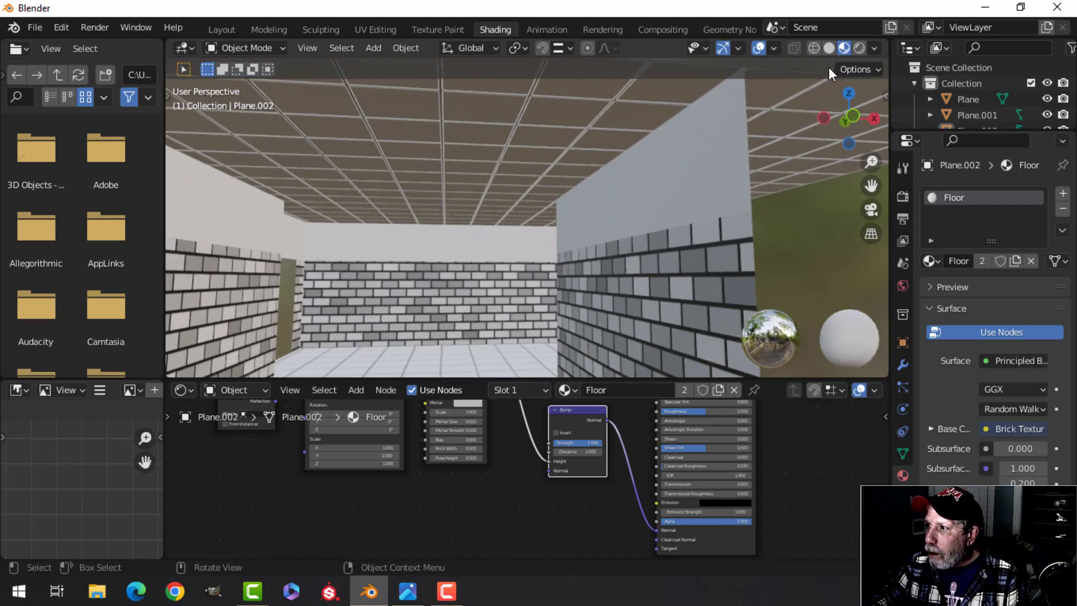
left_click(875, 47)
left_click(864, 179)
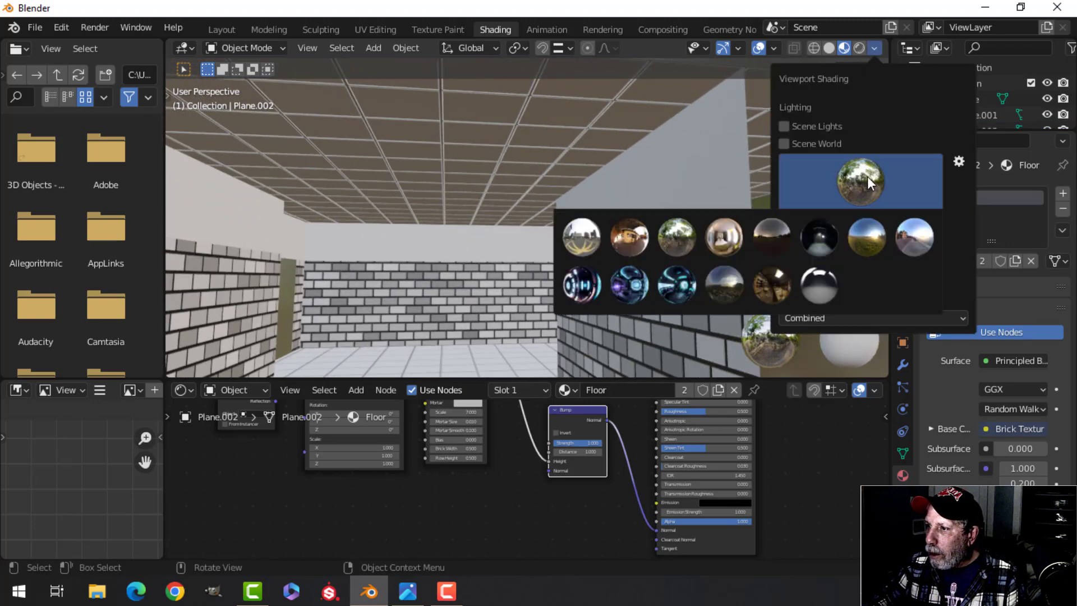
left_click(733, 233)
mouse_move(581, 221)
middle_mouse_down()
mouse_move(573, 170)
mouse_move(567, 189)
mouse_move(604, 183)
mouse_move(582, 211)
mouse_move(580, 187)
middle_mouse_up()
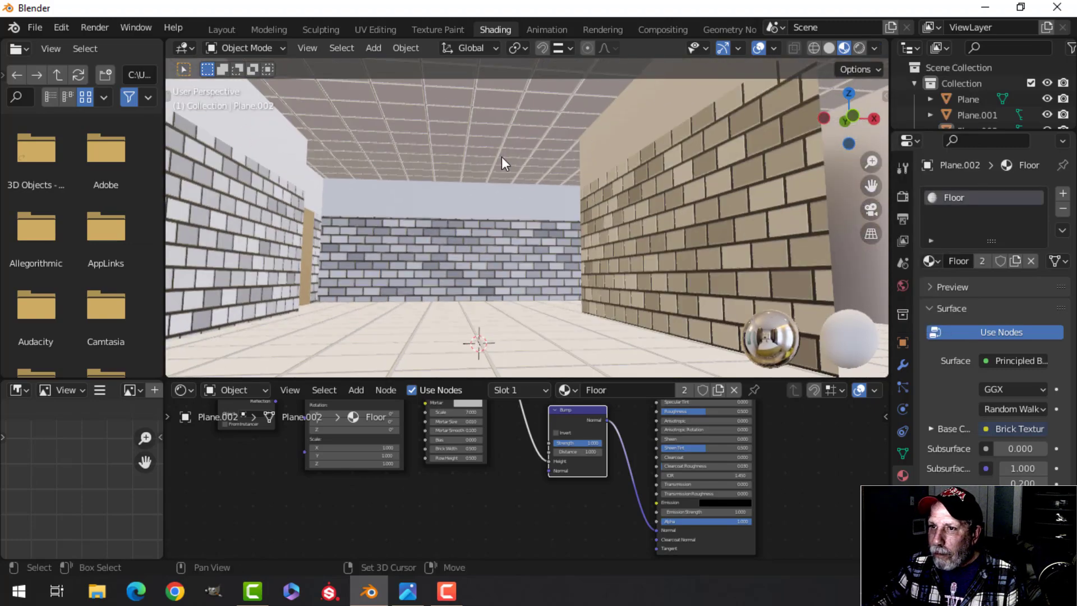
Return to the Layout workspace and replace its forest viewport HDRI with a darker, warmer one
left_click(222, 29)
left_click(872, 47)
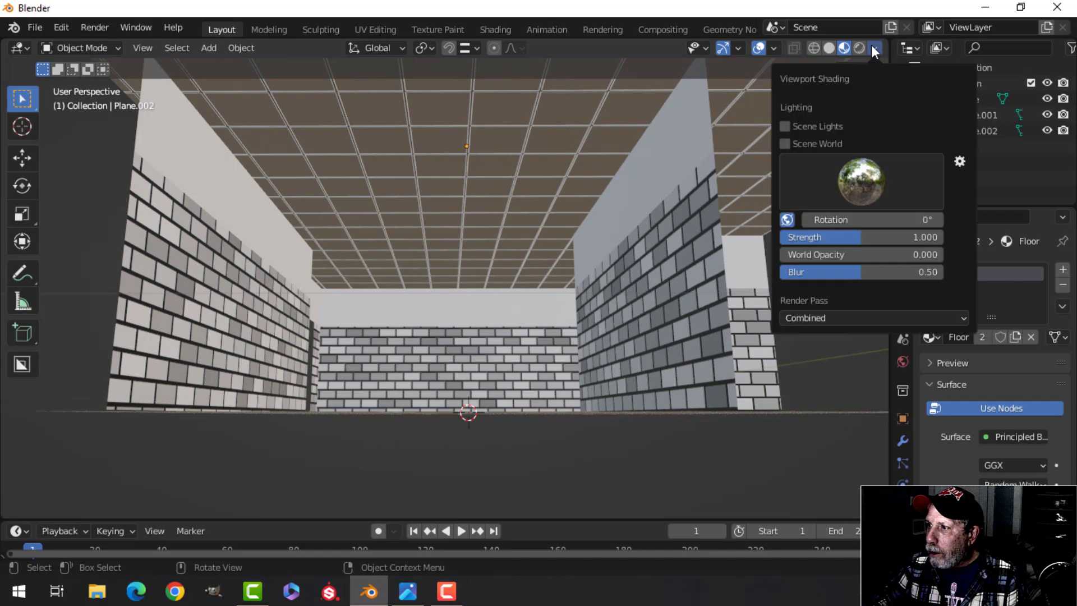
left_click(851, 172)
left_click(785, 227)
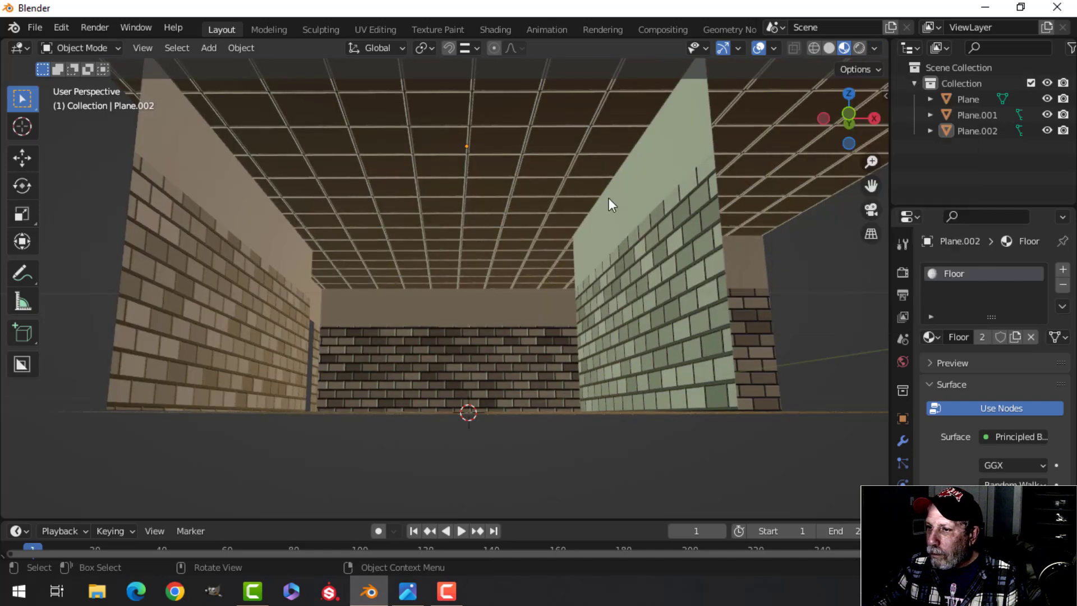
Select the floor plane inside the room
middle_click_drag(592, 230, 513, 207, "shift")
scroll(538, 265, "up", 2)
scroll(528, 224, "down", 1)
left_click(521, 308)
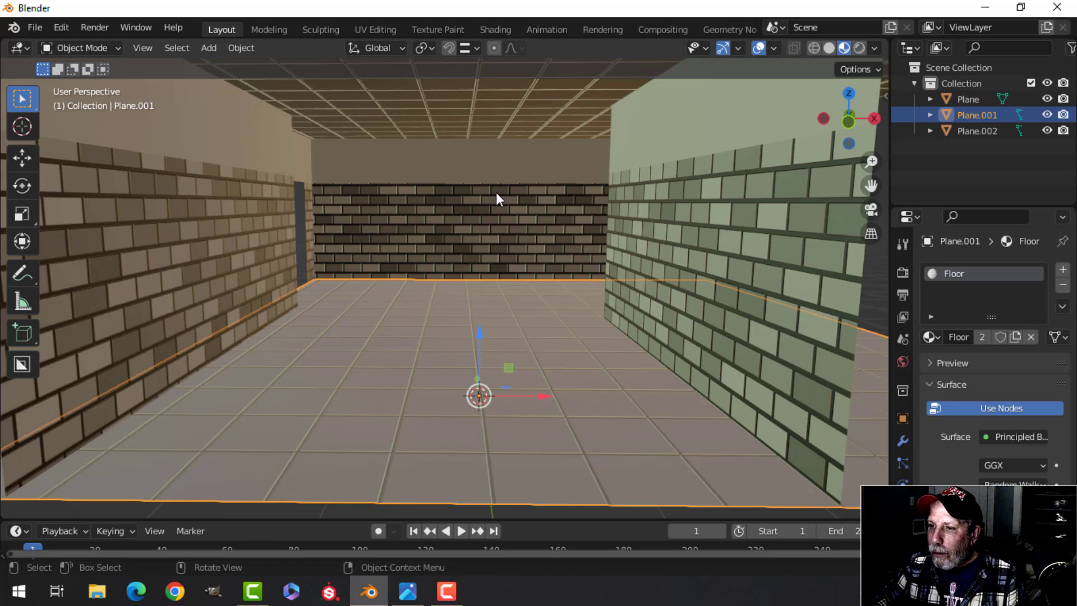
In the Shading workspace, make the ceiling plane's shared Floor material a separate copy and name it Ceiling
key("alt+a")
left_click(486, 29)
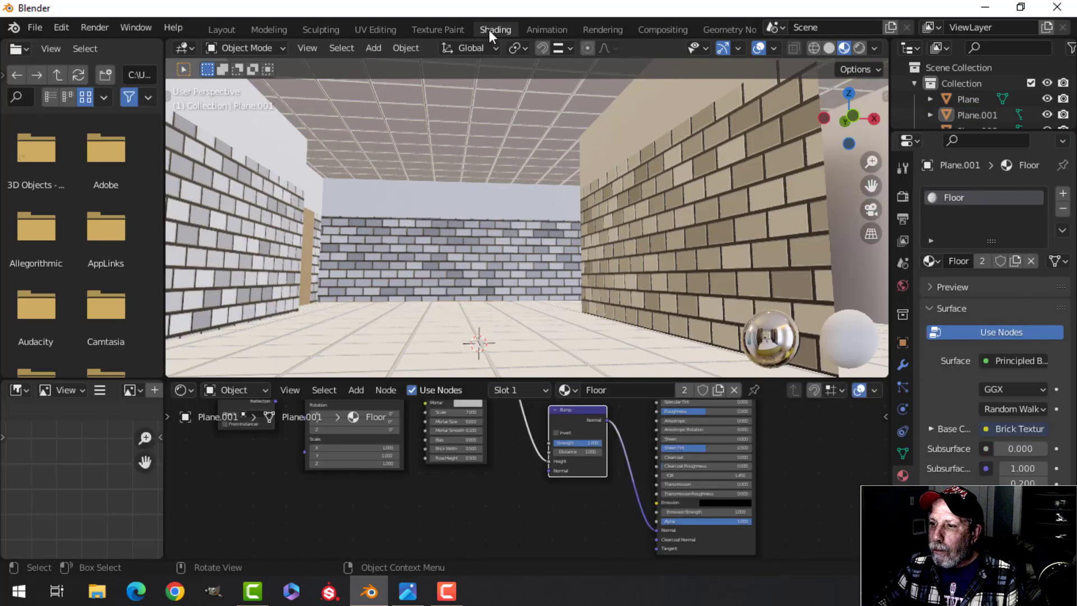
left_click(615, 335)
mouse_move(614, 335)
middle_mouse_down()
mouse_move(599, 318)
mouse_move(556, 328)
mouse_move(734, 483)
mouse_move(580, 509)
mouse_move(635, 518)
middle_mouse_up()
scroll(734, 483, "down", 2)
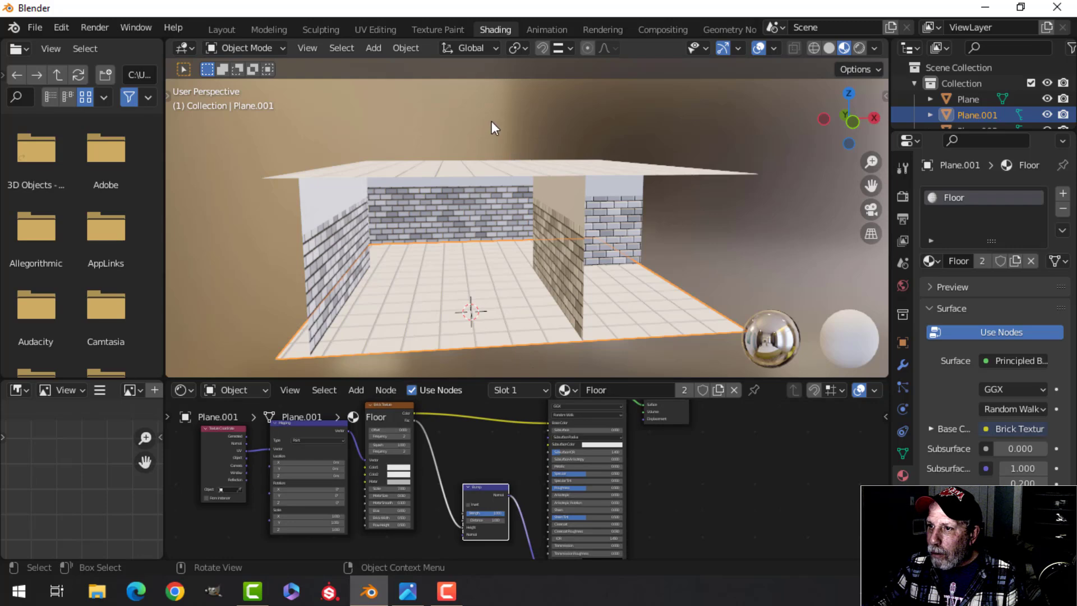
left_click(467, 165)
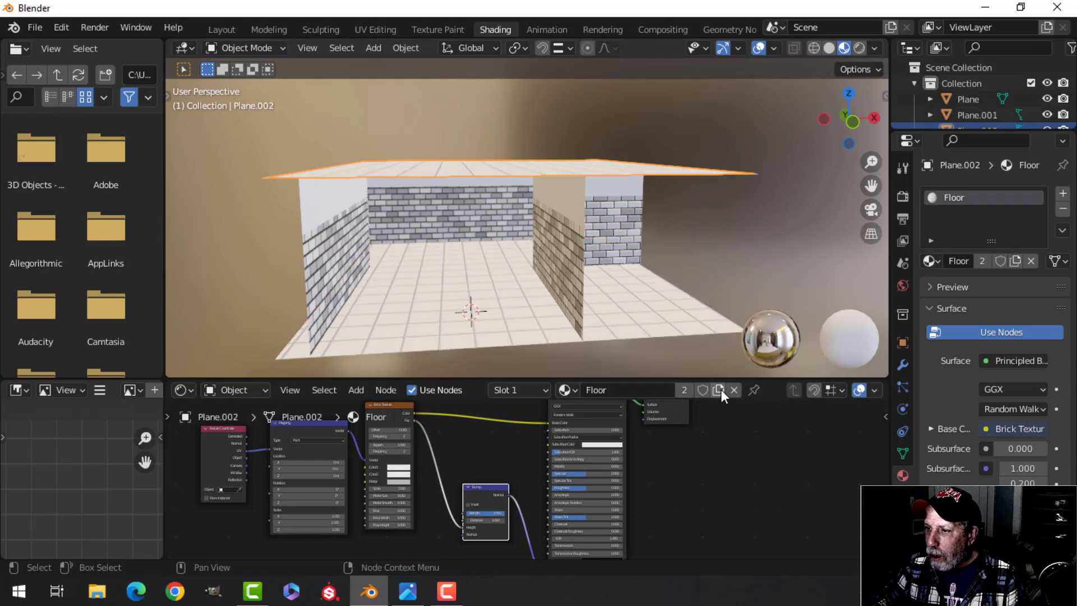
left_click(719, 389)
left_click(639, 387)
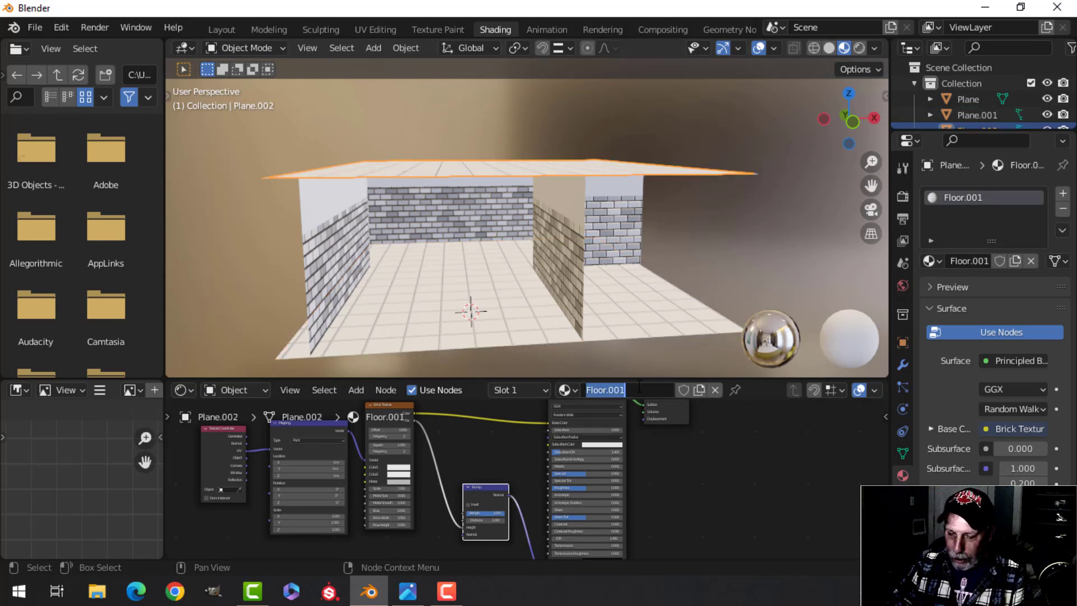
type("Ceiling")
key("Return")
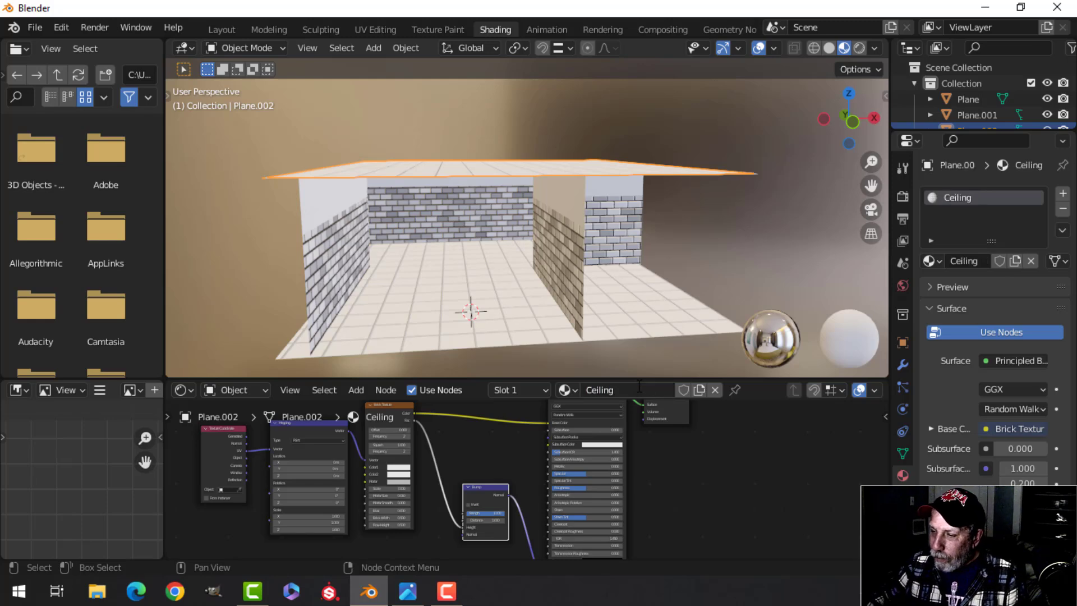
Delete the existing Brick Texture node from the floor plane's Floor material
left_click(489, 303)
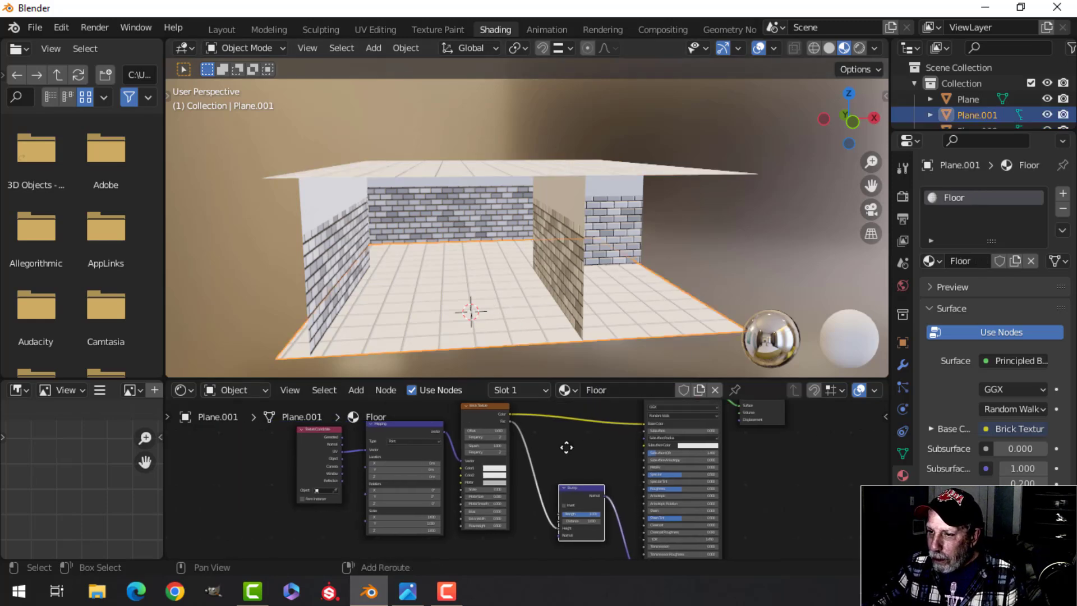
left_click(483, 407)
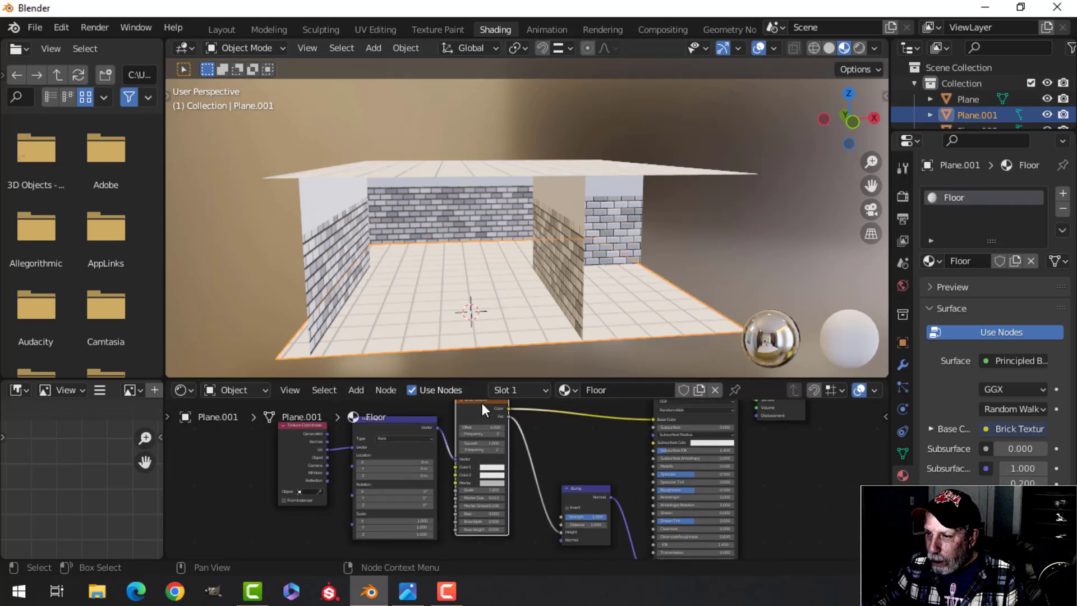
key("x")
scroll(449, 432, "up", 1)
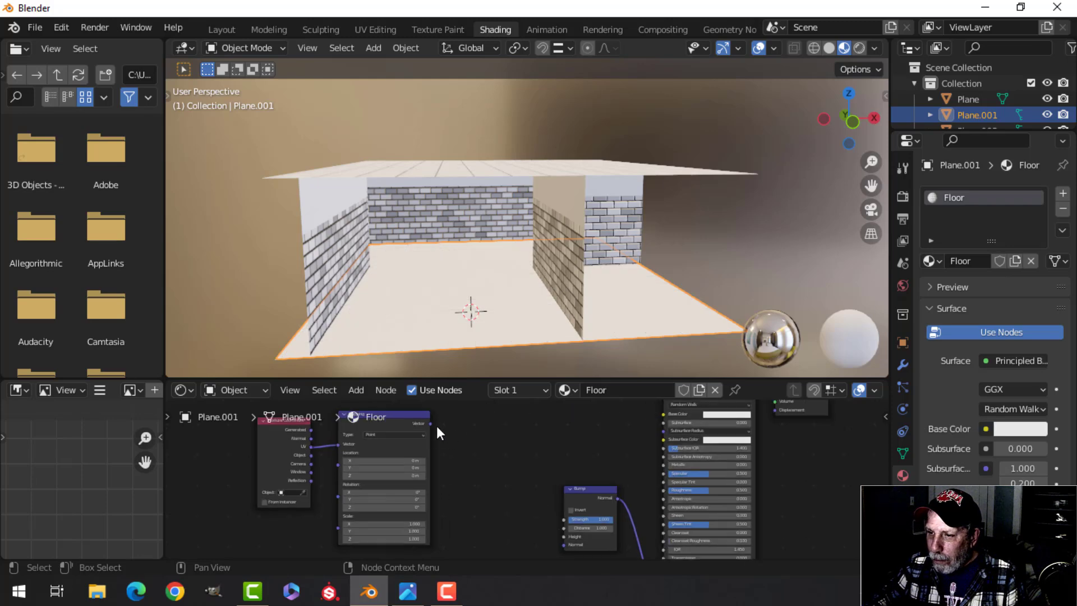
Add a new Brick Texture node fed by the Mapping node's Vector output and place it beside the Mapping node
left_click_drag(430, 424, 451, 438)
type("brick")
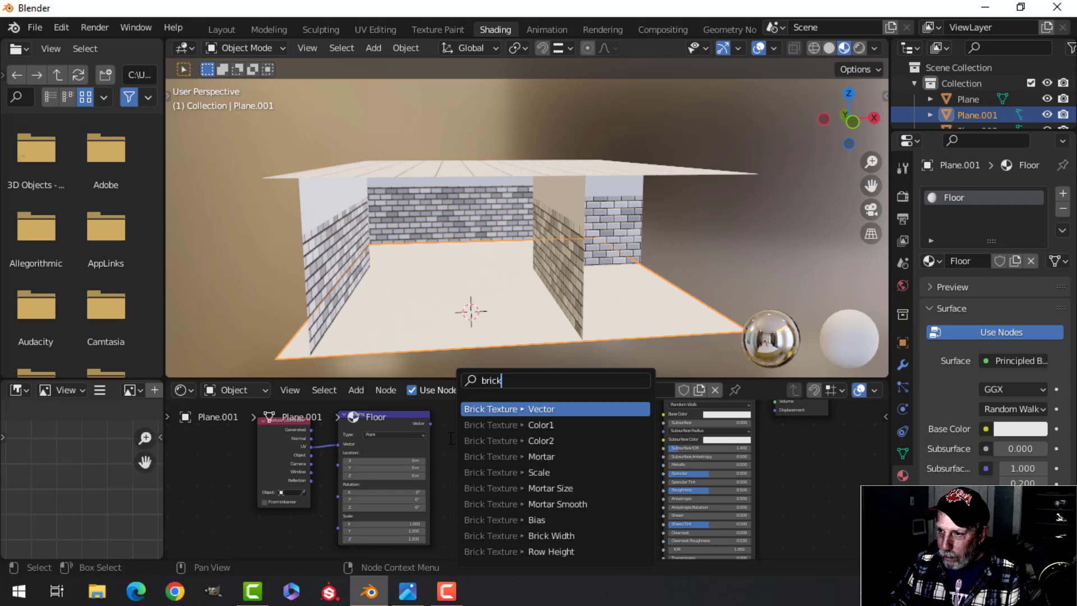
key("Return")
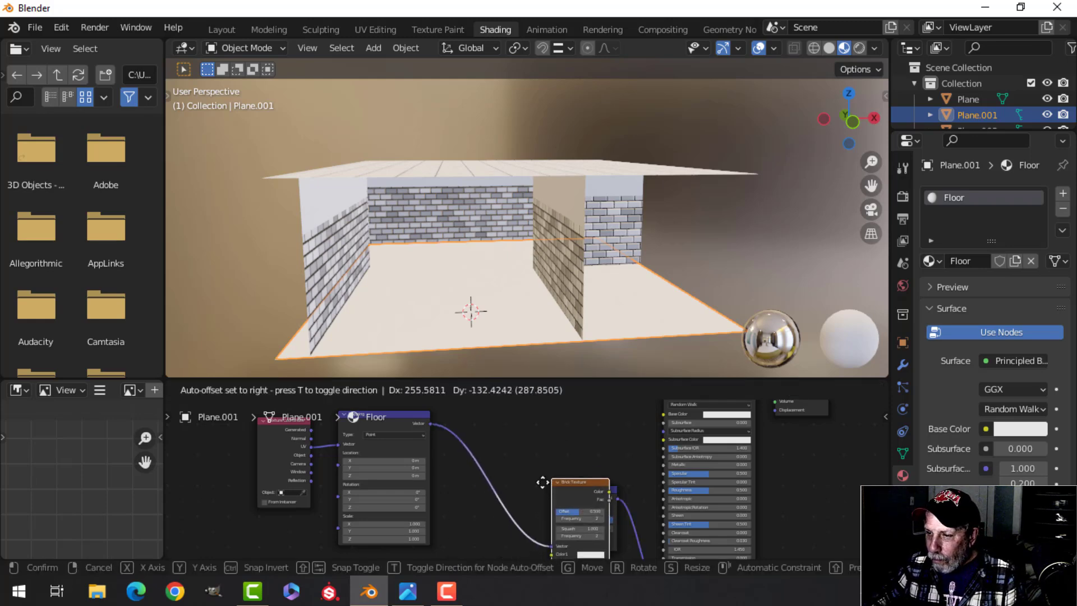
left_click(457, 473)
scroll(517, 496, "down", 3)
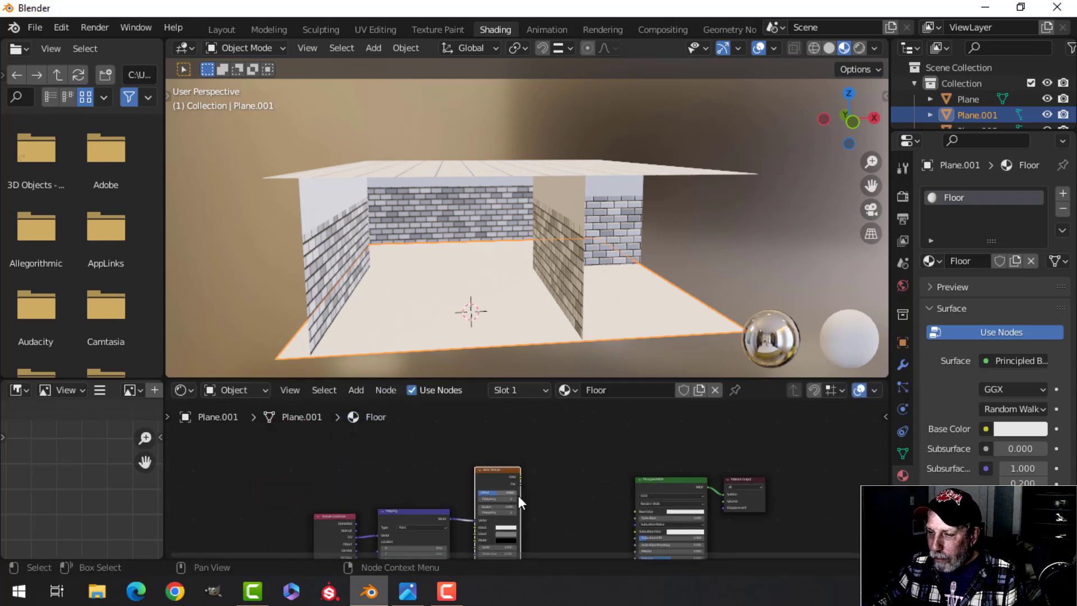
middle_click_drag(517, 496, 520, 452)
left_click_drag(501, 428, 492, 463)
Connect the new Brick Texture's Color output to the Principled BSDF's Base Color
middle_click_drag(523, 462, 509, 489)
scroll(507, 423, "up", 2)
left_click_drag(495, 450, 664, 443)
scroll(490, 315, "up", 1)
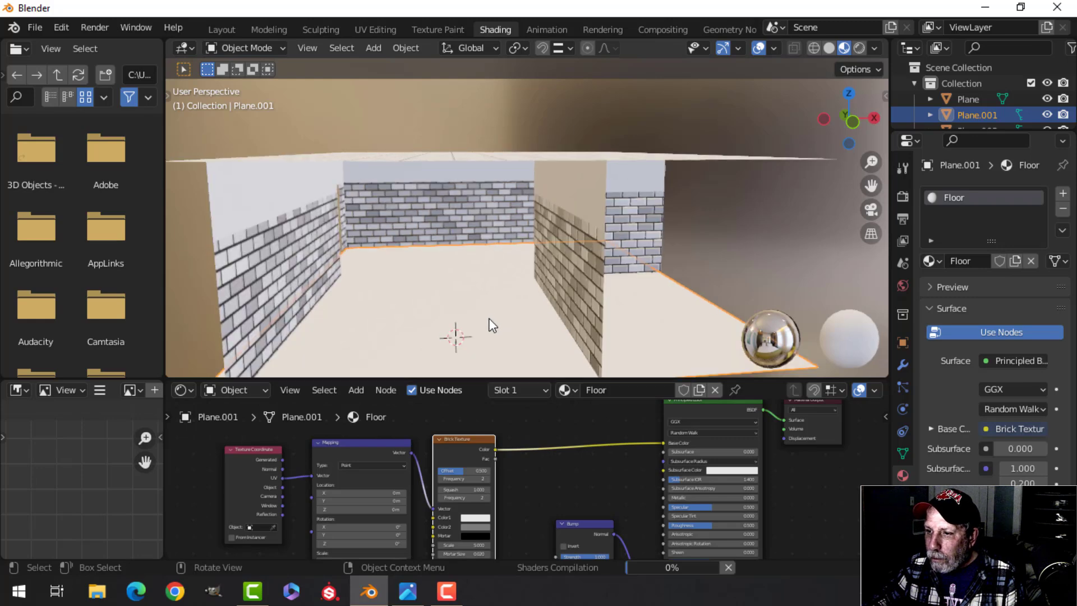
Set the Offset of the Floor material's Brick Texture to 0 so the tiles align in a straight grid
middle_click_drag(522, 460, 537, 413)
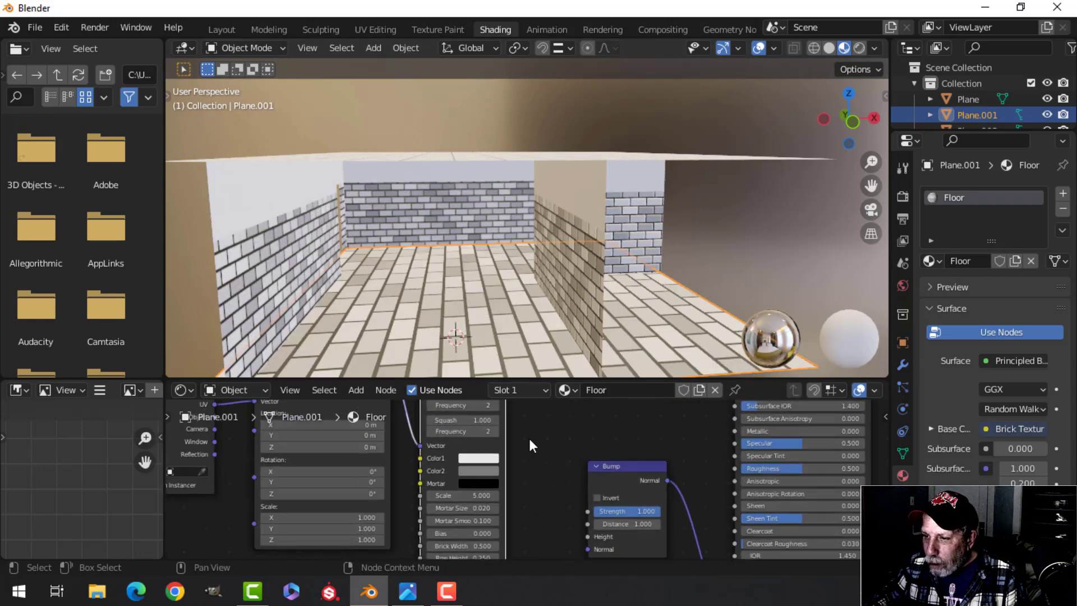
scroll(530, 440, "up", 3)
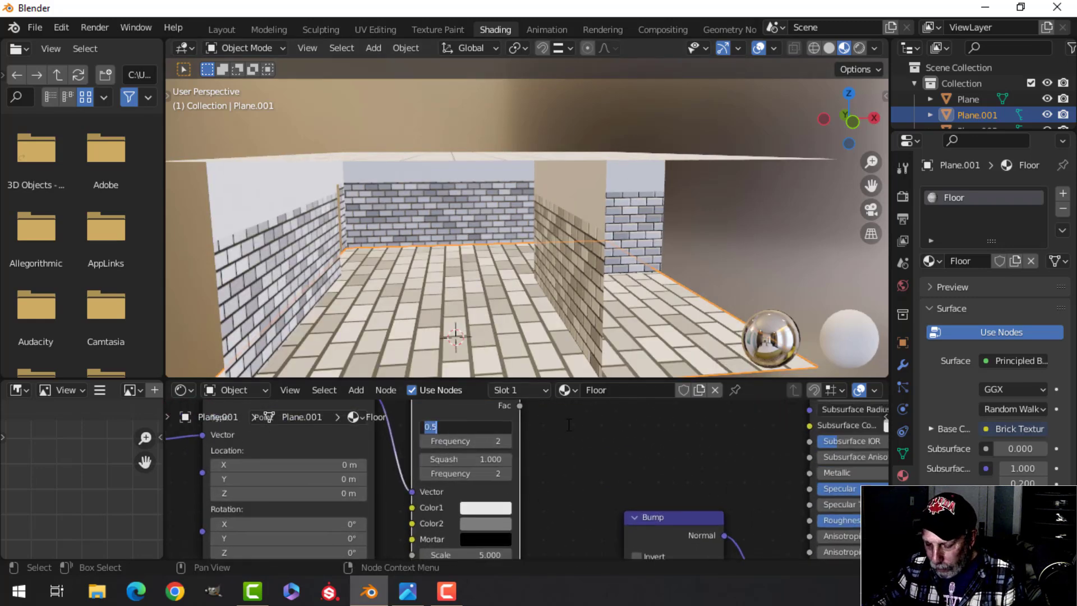
type("0")
key("Return")
scroll(564, 439, "down", 1)
middle_click_drag(565, 442, 572, 409, "shift")
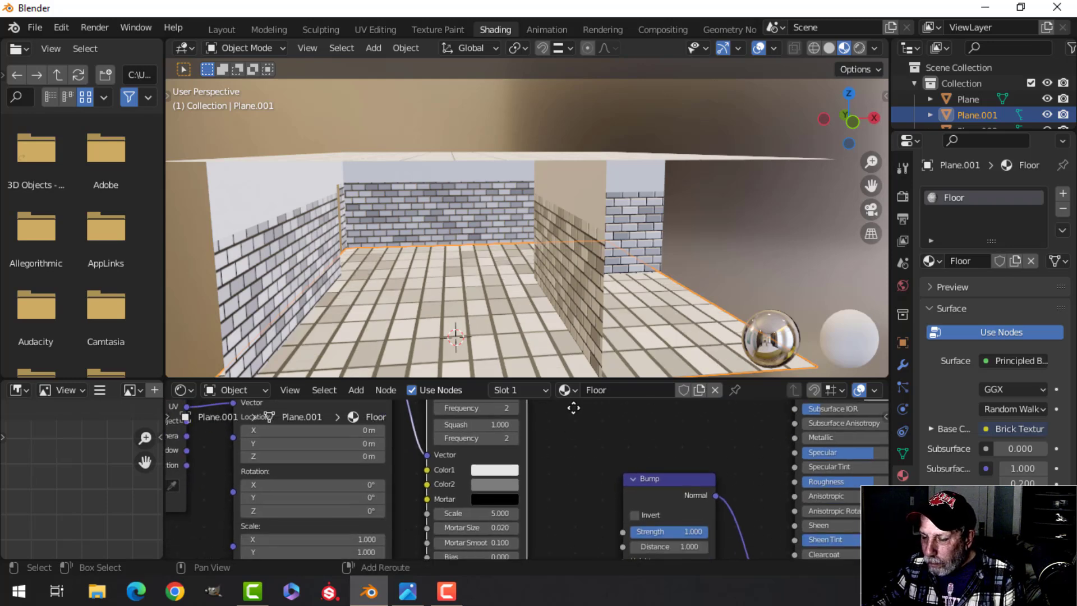
Set the Mortar Size of the floor's Brick Texture to 0.01
middle_click_drag(561, 465, 567, 416)
scroll(560, 435, "up", 2)
scroll(547, 440, "up", 1)
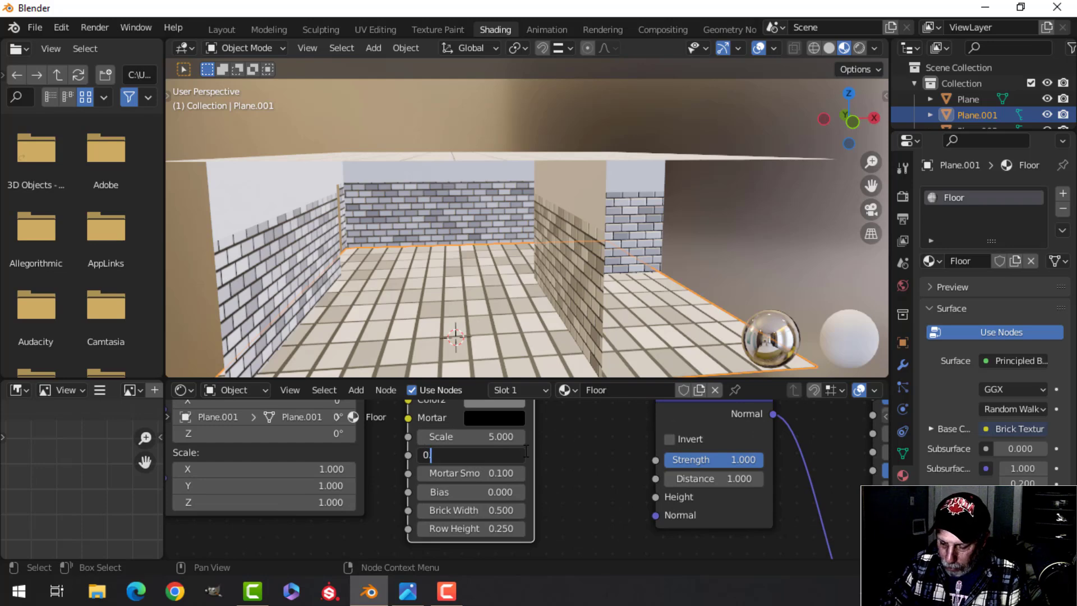
left_click(526, 451)
type("0.01")
key("Return")
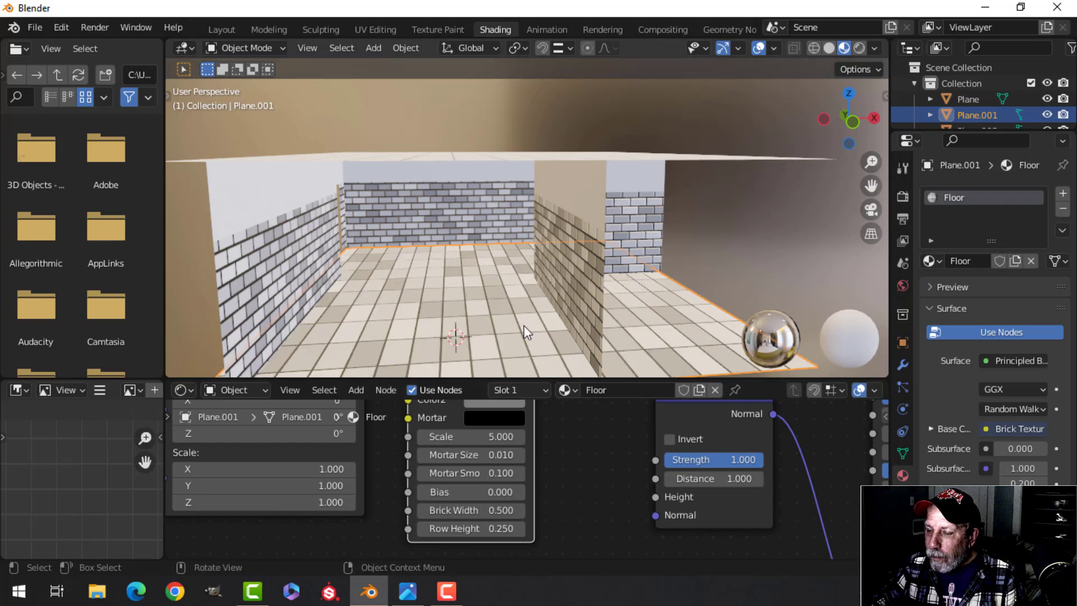
Set the floor Brick Texture's Row Height to 0.5 and its Scale to 9
scroll(546, 487, "up", 1)
left_click(516, 512)
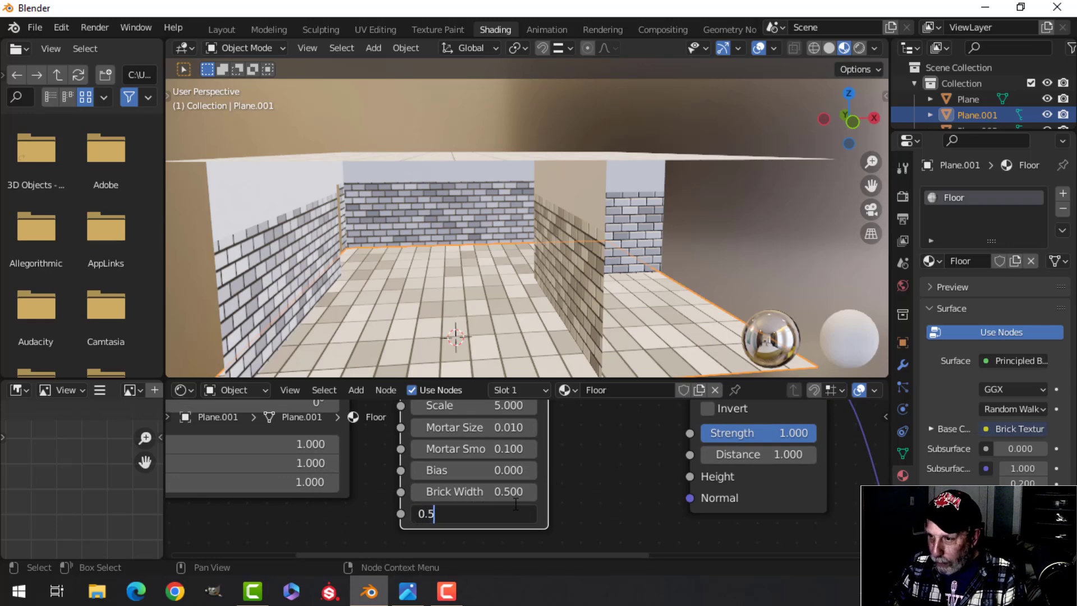
type("0.5")
key("Return")
scroll(606, 497, "up", 4, "ctrl")
left_click(514, 494)
type("9")
key("Return")
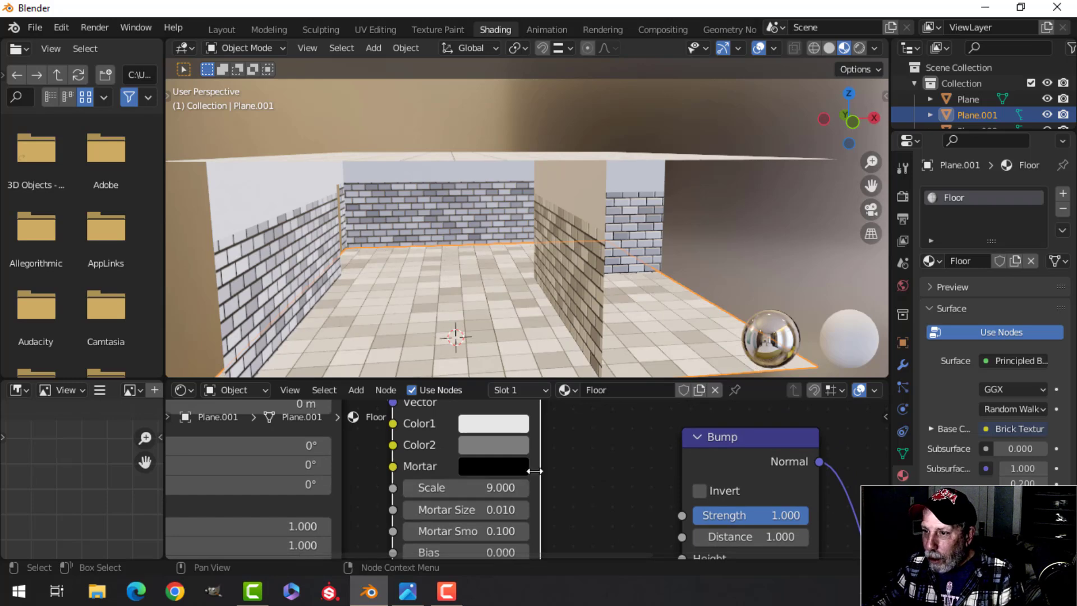
Link the floor Brick Texture's Fac output to the Bump node's Height and inspect the floor in the Layout workspace
scroll(598, 468, "down", 5)
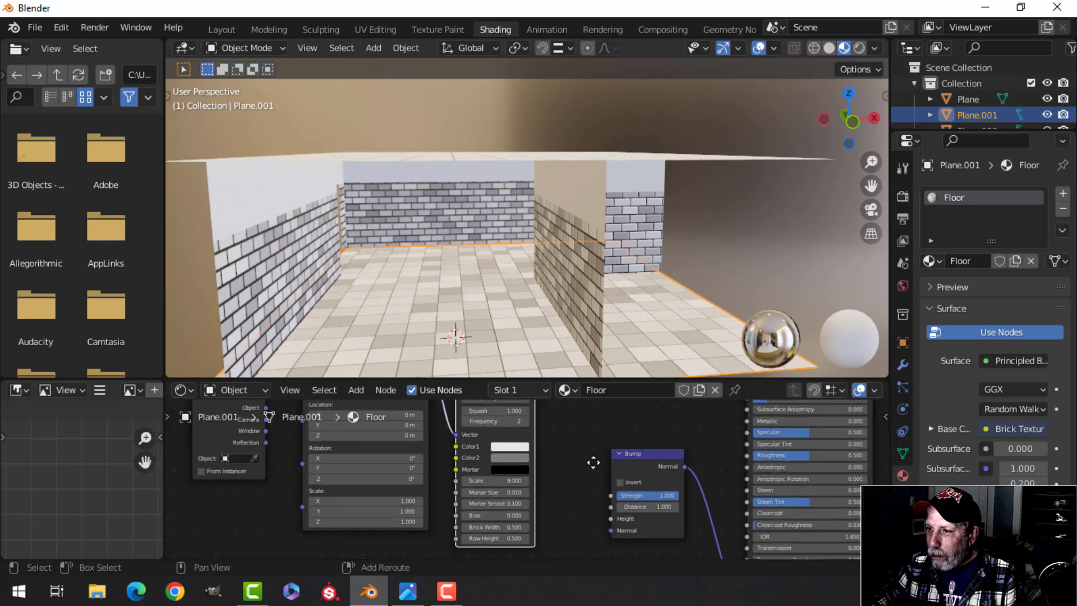
middle_click_drag(561, 496, 565, 502)
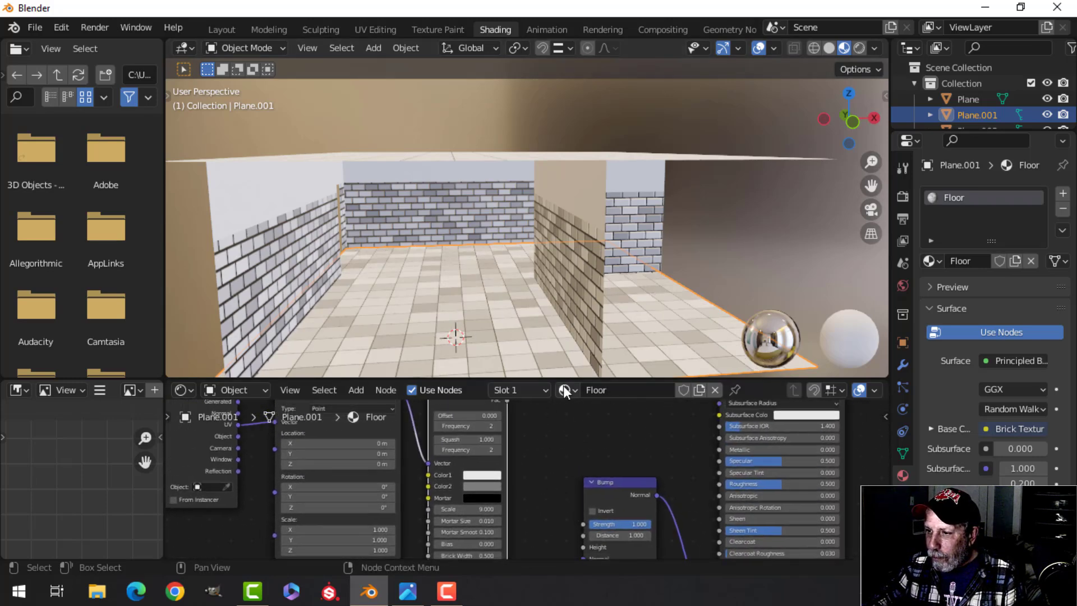
left_click_drag(563, 374, 563, 292)
left_click_drag(506, 355, 584, 503)
middle_click_drag(494, 280, 314, 77)
left_click(222, 30)
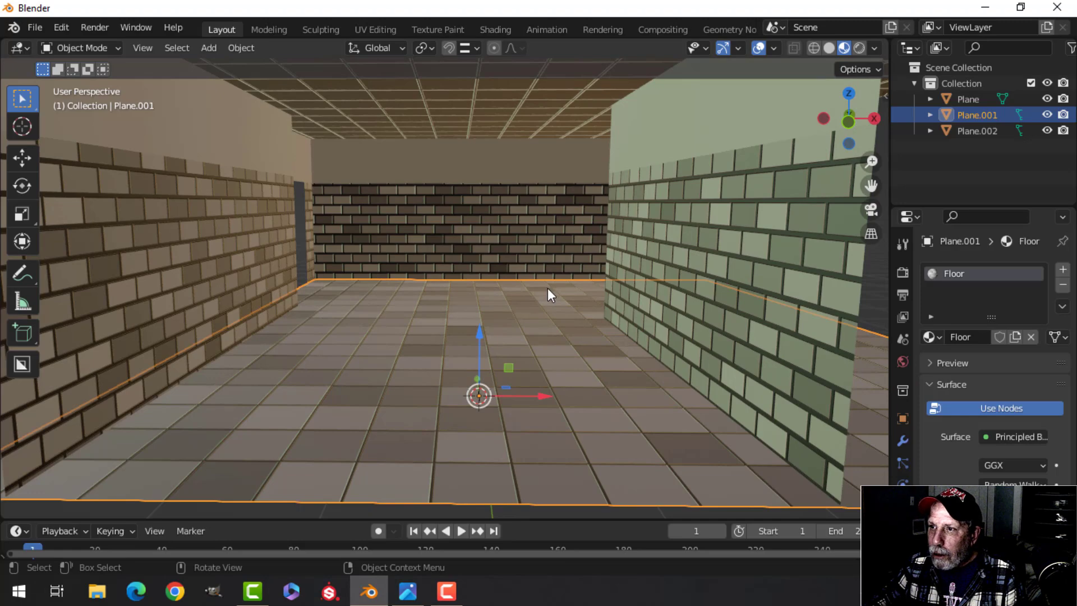
key("alt+a")
mouse_move(541, 335)
middle_mouse_down()
mouse_move(544, 326)
mouse_move(551, 385)
mouse_move(543, 338)
mouse_move(533, 342)
middle_mouse_up()
scroll(528, 364, "down", 1)
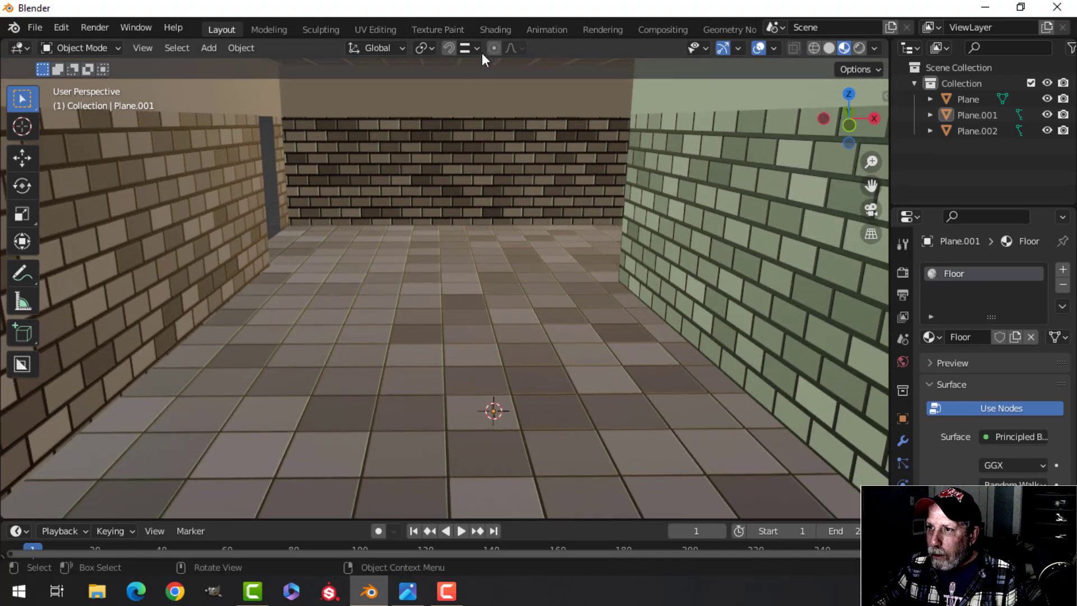
Delete the Bump node from the Floor material and compare the room in the Layout workspace with the reference image in Photos
left_click(495, 29)
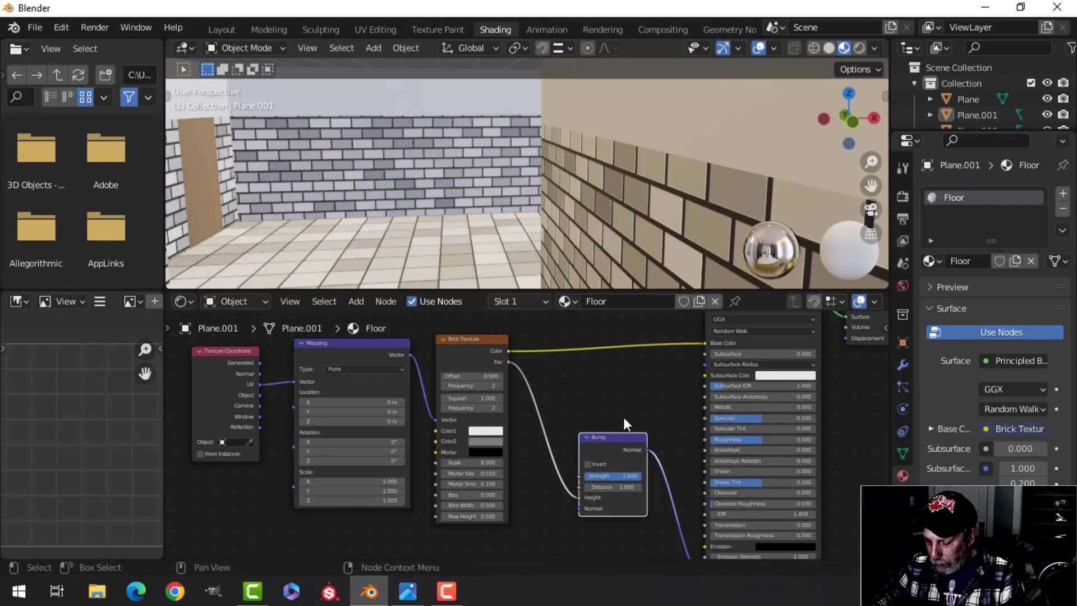
key("x")
left_click(224, 30)
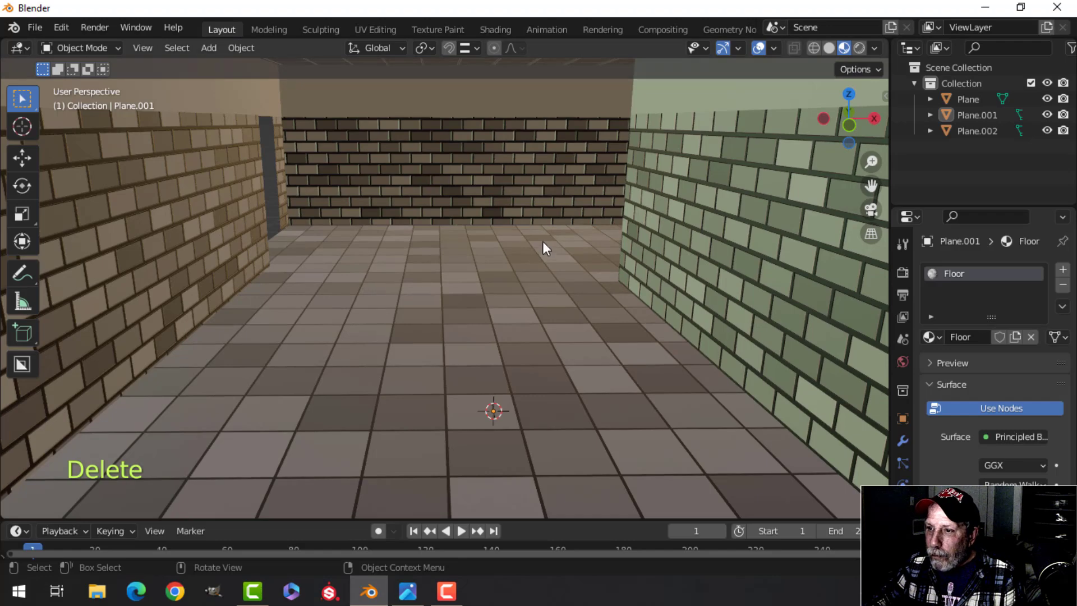
middle_click_drag(556, 302, 532, 317, "shift")
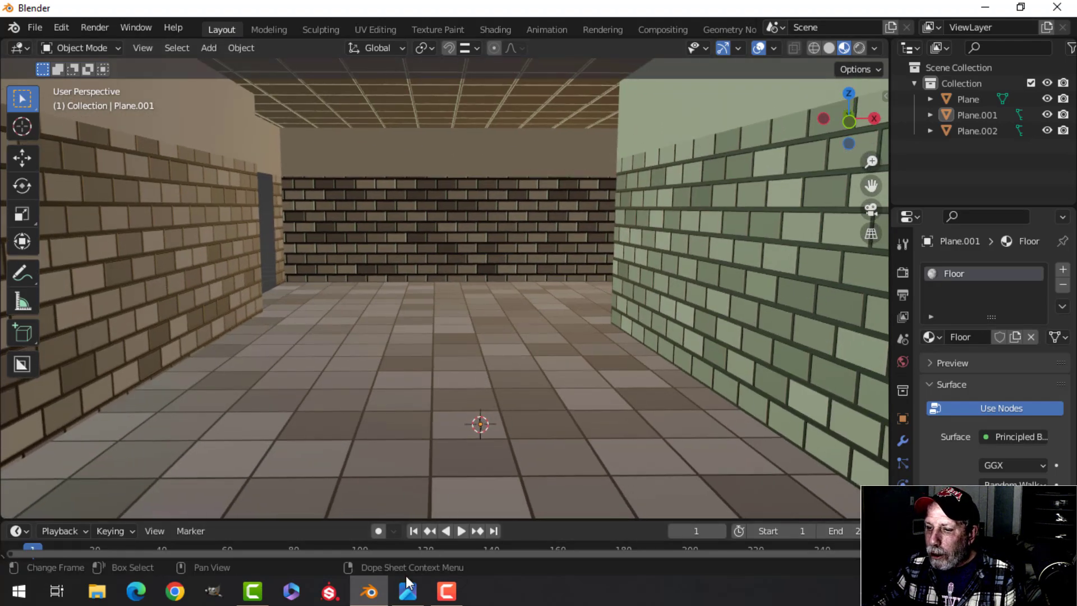
left_click(408, 590)
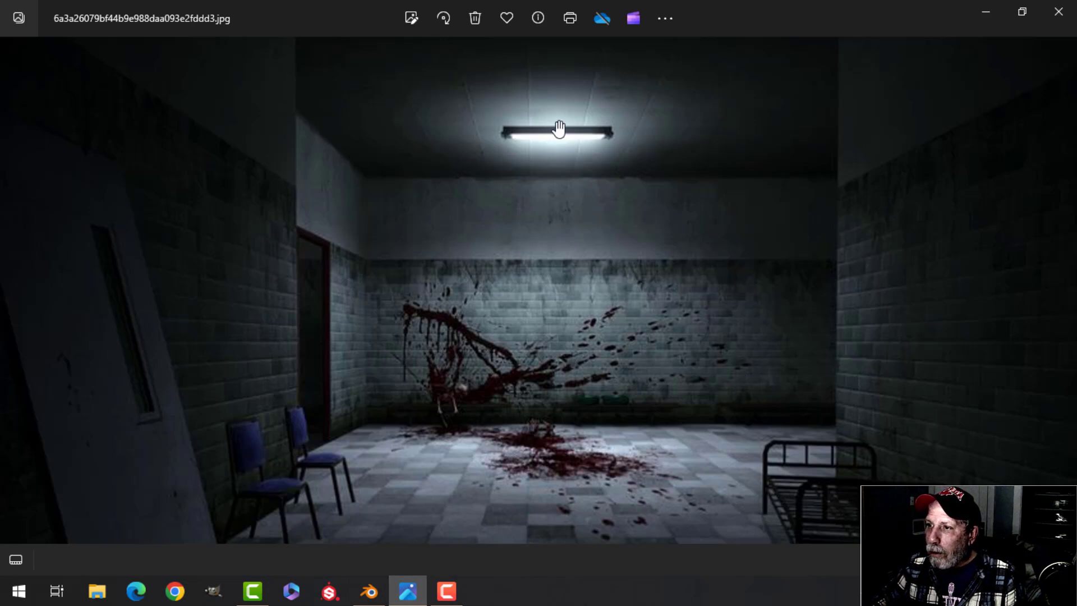
left_click(368, 592)
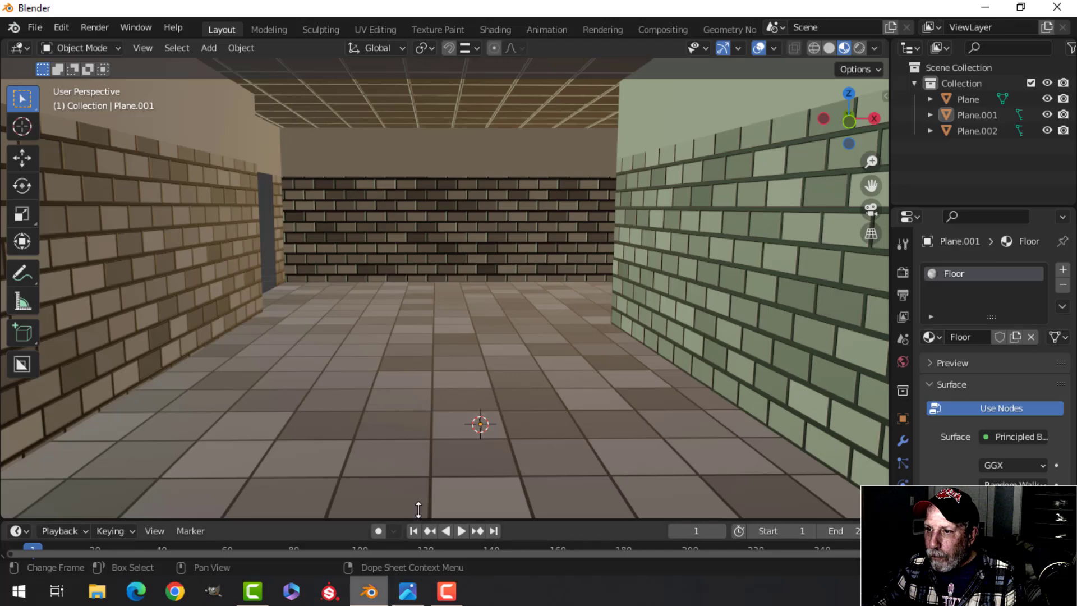
Select the outer concrete and brick faces of the doorway wall and move them outward along X to thicken the wall
middle_click_drag(455, 331, 220, 208)
left_click(256, 132)
key("Tab")
middle_click_drag(256, 132, 395, 208, "shift")
key("3")
left_click(337, 151)
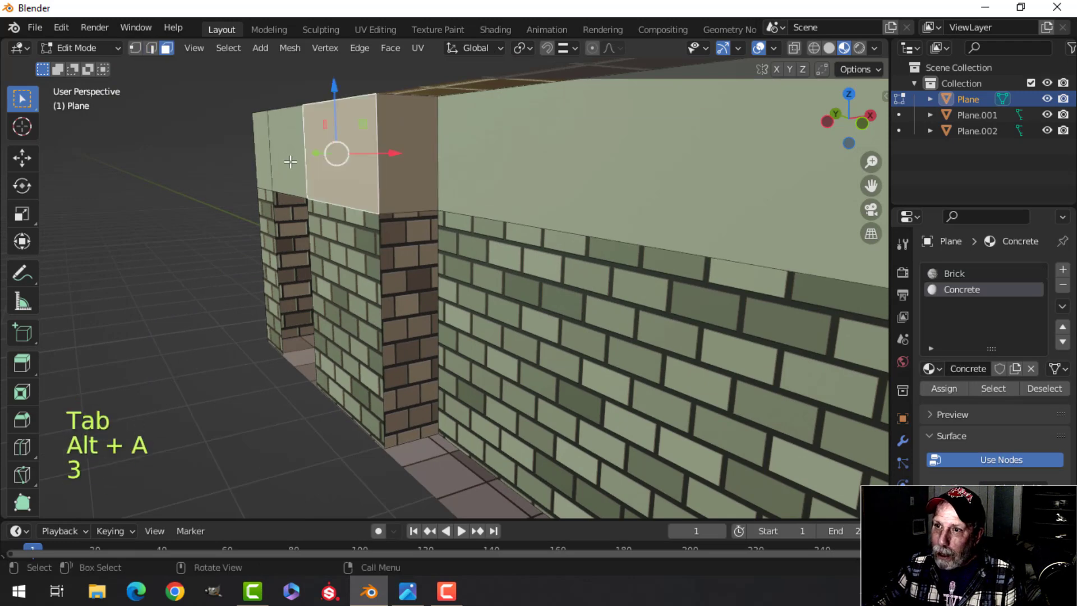
left_click(274, 150, "shift")
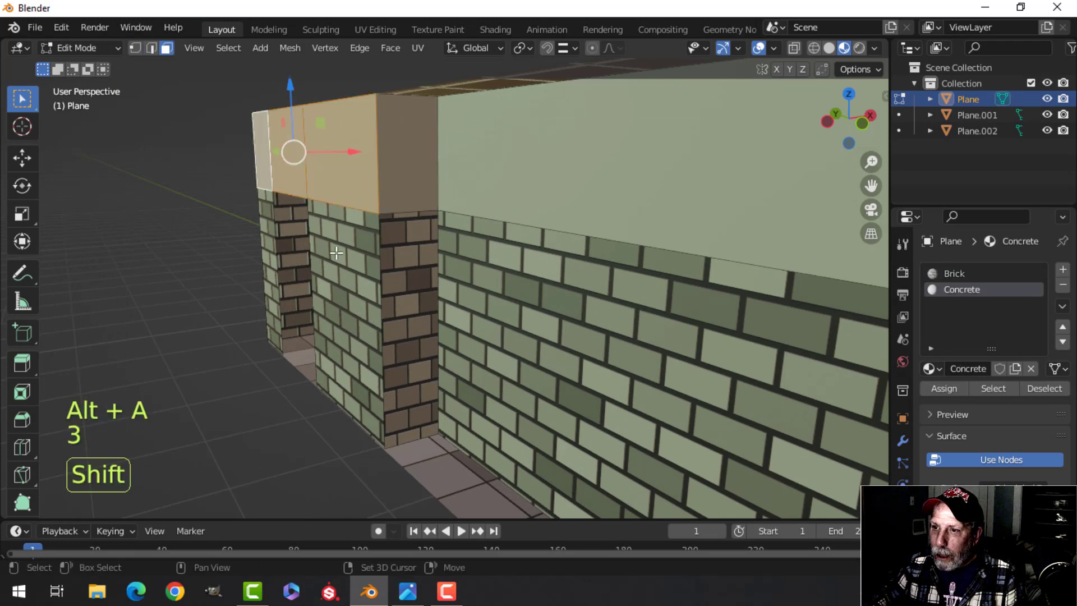
left_click(314, 224, "shift")
middle_click_drag(267, 229, 413, 218)
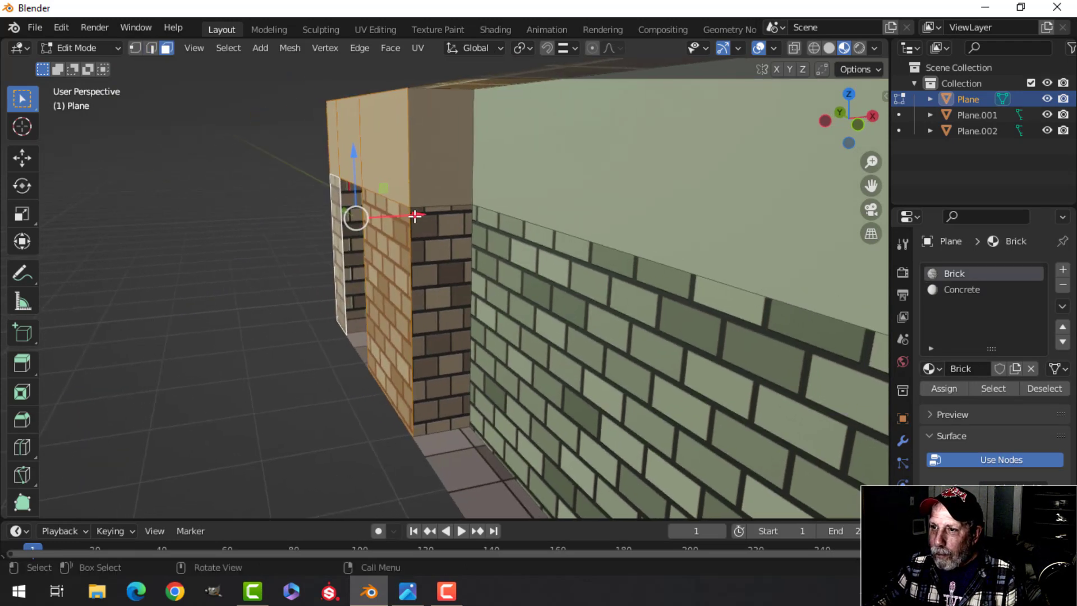
key("g")
key("x")
left_click_drag(381, 215, 382, 215)
key("alt+a")
Move the floor plane's outer edge beside the doorway wall outward along X to extend the floor under the wall
middle_click_drag(427, 327, 452, 265, "shift")
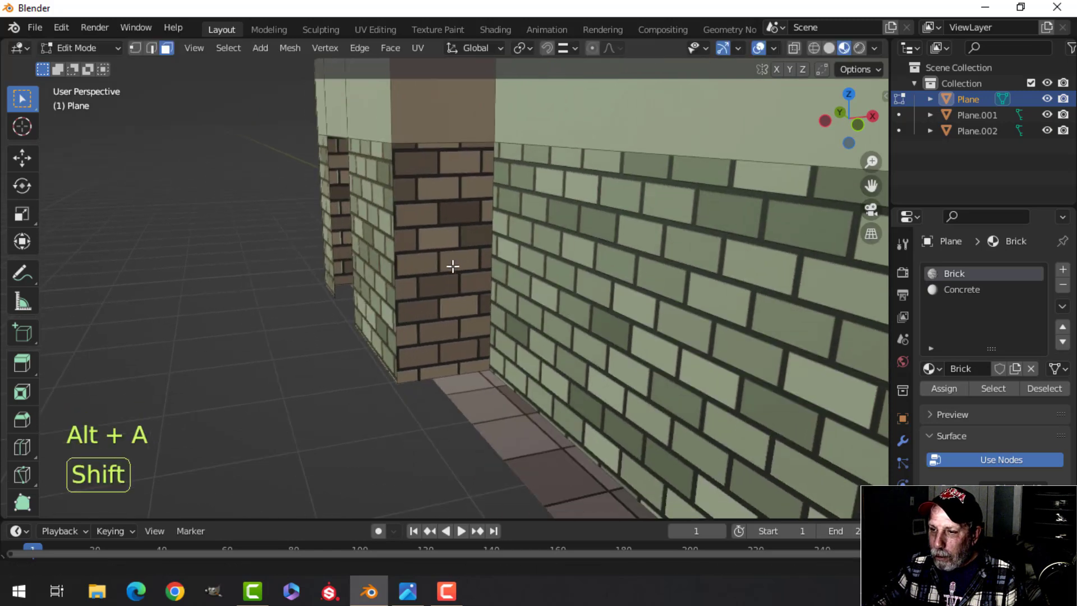
key("Tab")
left_click(477, 420)
key("Tab")
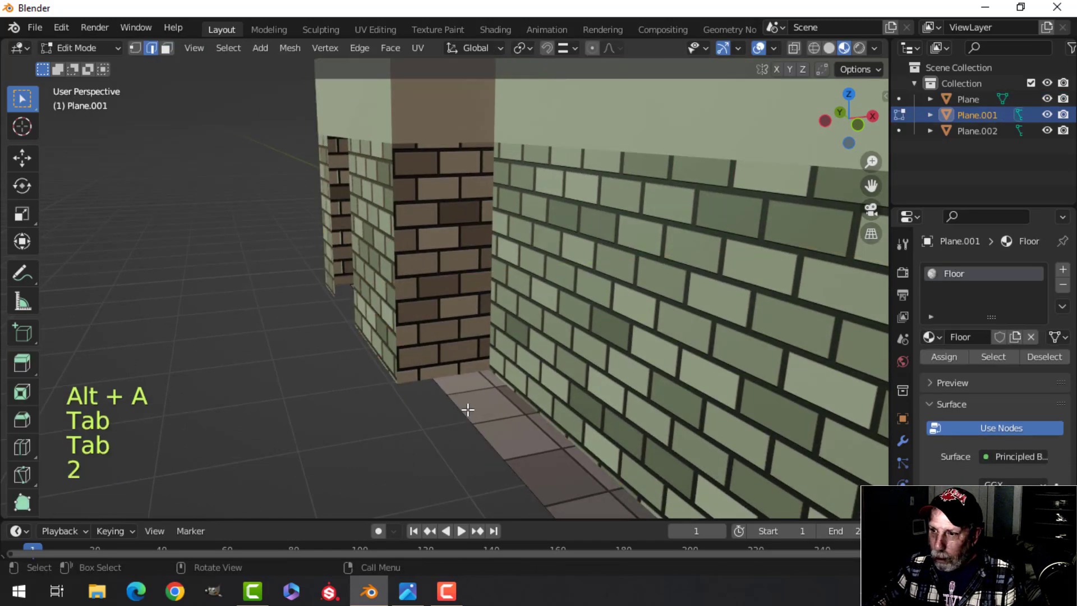
left_click(469, 409)
scroll(506, 400, "down", 1)
left_click_drag(546, 423, 508, 429)
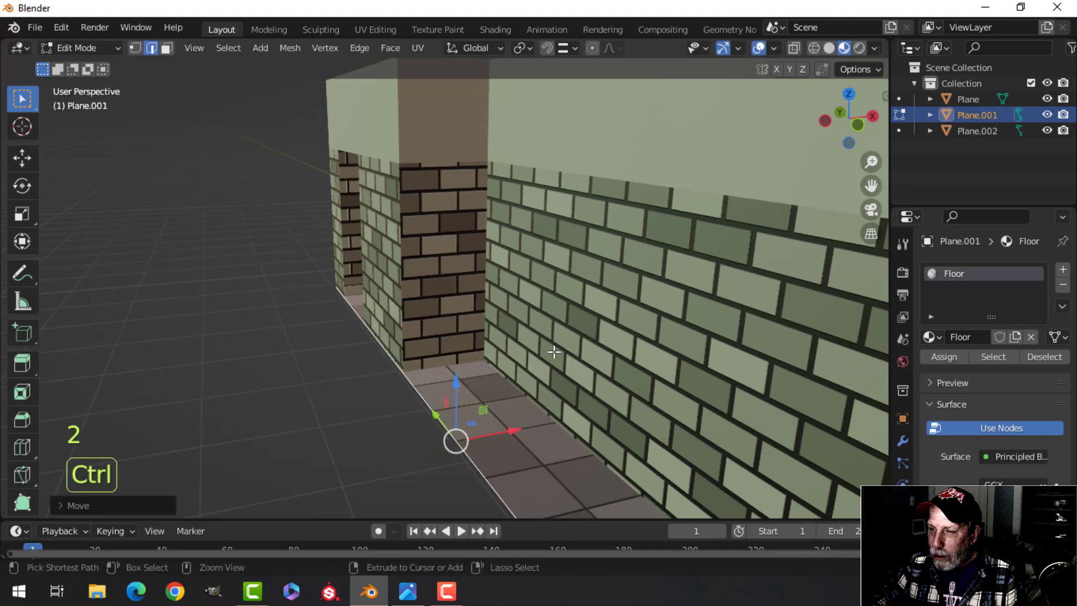
middle_click_drag(583, 347, 505, 332)
key("Tab")
key("alt+a")
middle_click_drag(700, 349, 578, 249)
left_click(480, 289)
key("Tab")
key("alt+a")
key("Tab")
key("alt+a")
mouse_move(578, 250)
middle_mouse_down()
mouse_move(472, 260)
mouse_move(452, 288)
mouse_move(471, 322)
mouse_move(477, 275)
mouse_move(534, 325)
mouse_move(533, 296)
mouse_move(559, 310)
mouse_move(491, 358)
mouse_move(373, 298)
mouse_move(444, 329)
middle_mouse_up()
scroll(556, 261, "down", 1)
Set the Scale of the walls' Brick Texture to 16 in the Shading workspace and return to the Layout workspace
left_click(445, 330)
left_click(495, 29)
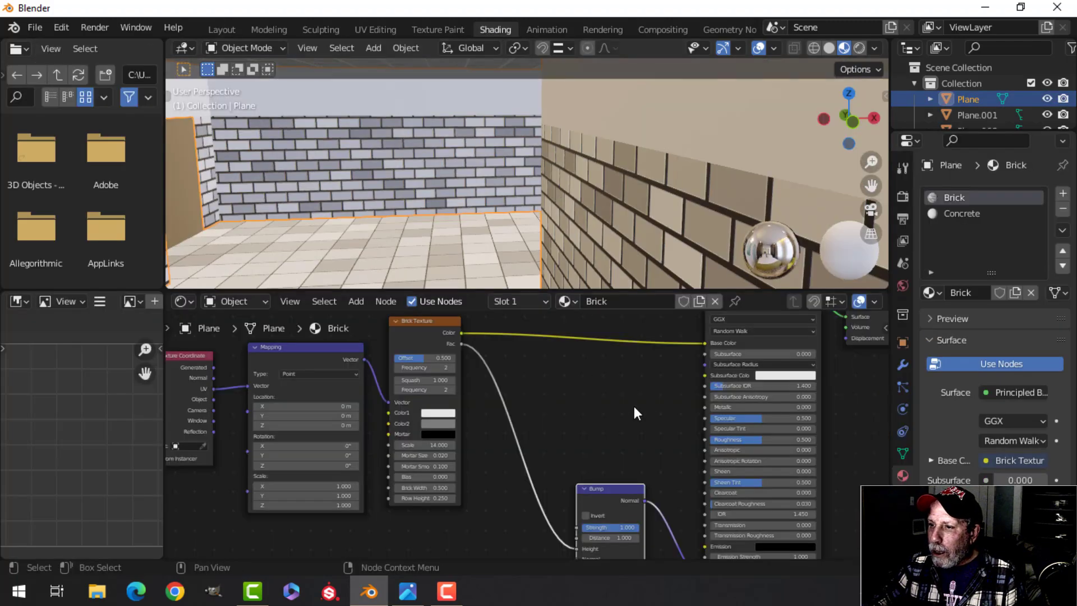
scroll(471, 442, "up", 2)
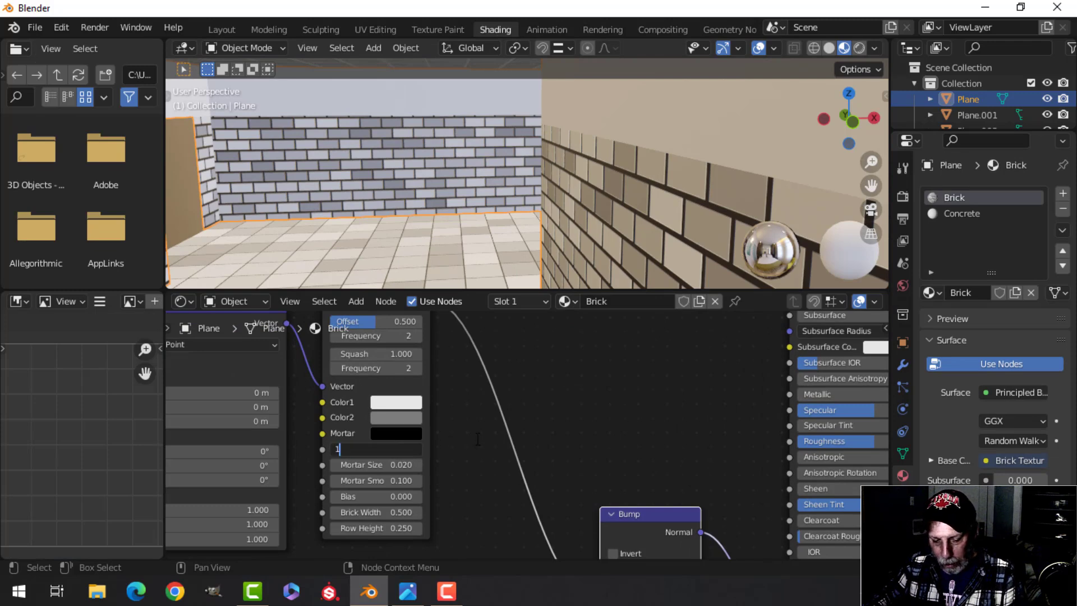
key("Return")
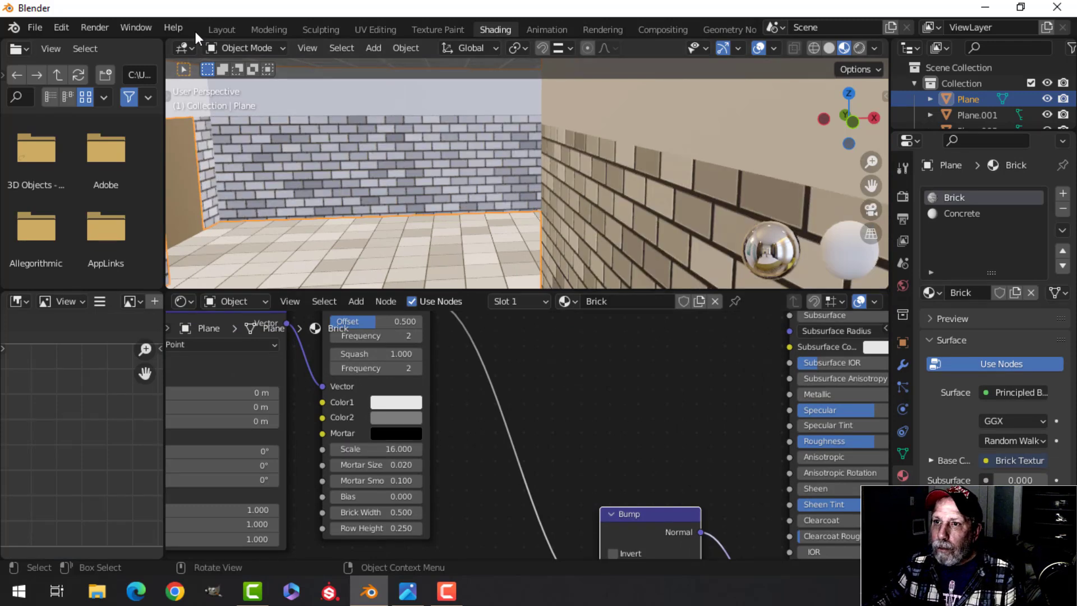
left_click(218, 29)
key("alt+a")
Duplicate the vertical edge at the doorway's side in the wall mesh and offset the copy slightly into the opening
middle_click_drag(645, 267, 606, 314)
scroll(606, 320, "up", 5)
left_click(605, 311)
middle_click_drag(561, 317, 438, 260)
key("alt+a")
key("Tab")
key("shift+d")
left_click_drag(273, 258, 284, 278)
Separate the duplicated edge into its own object and select it in Object Mode
key("p")
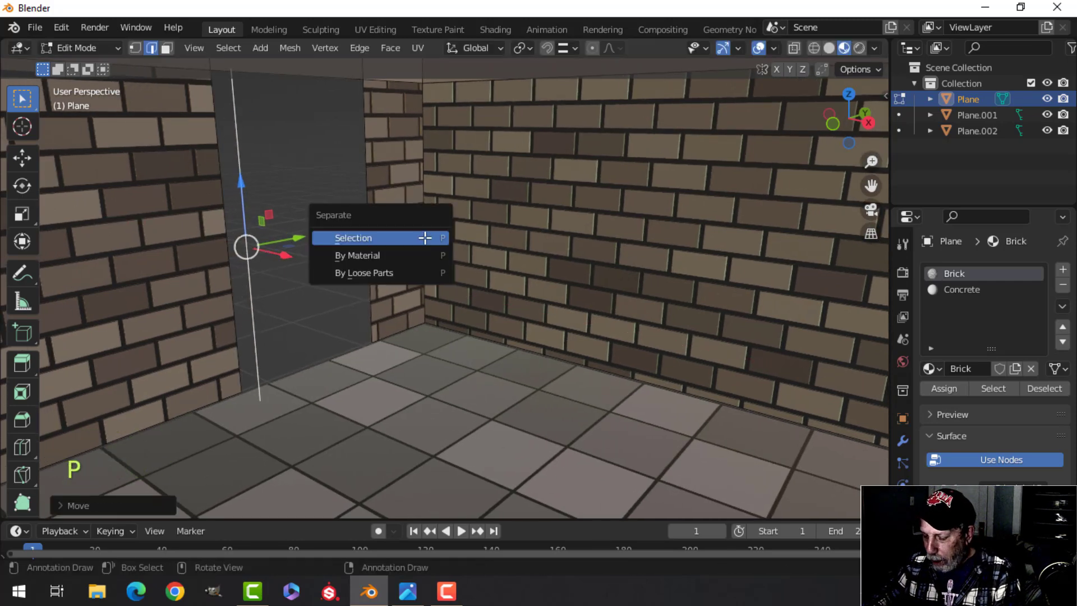
left_click(425, 238)
key("Tab")
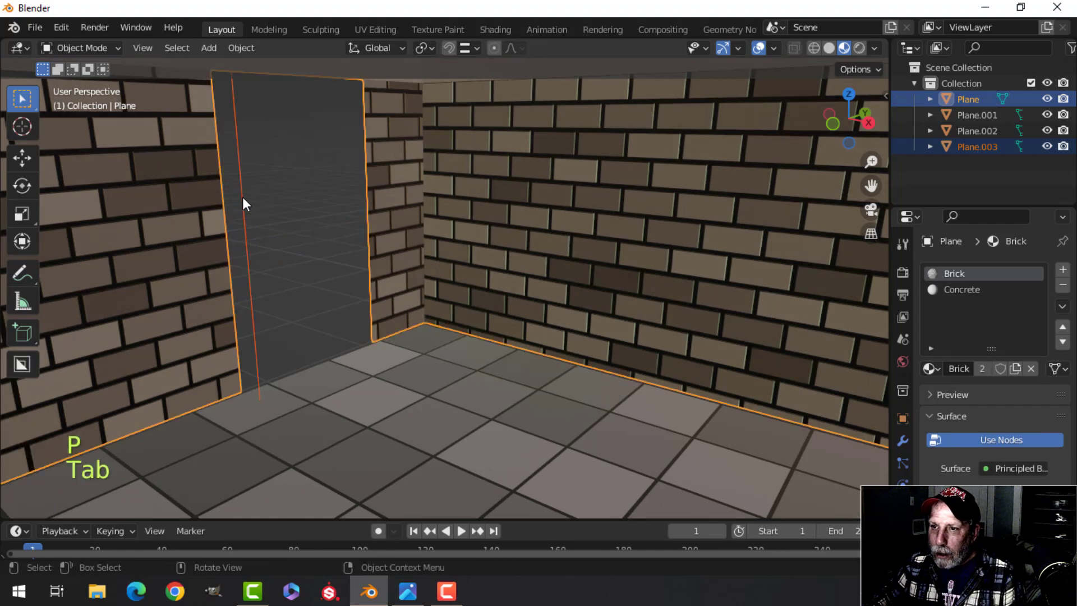
left_click(242, 197)
Check the door frame in the reference image and extrude the separated edge along Y into a narrow vertical strip
middle_click_drag(334, 224, 449, 260)
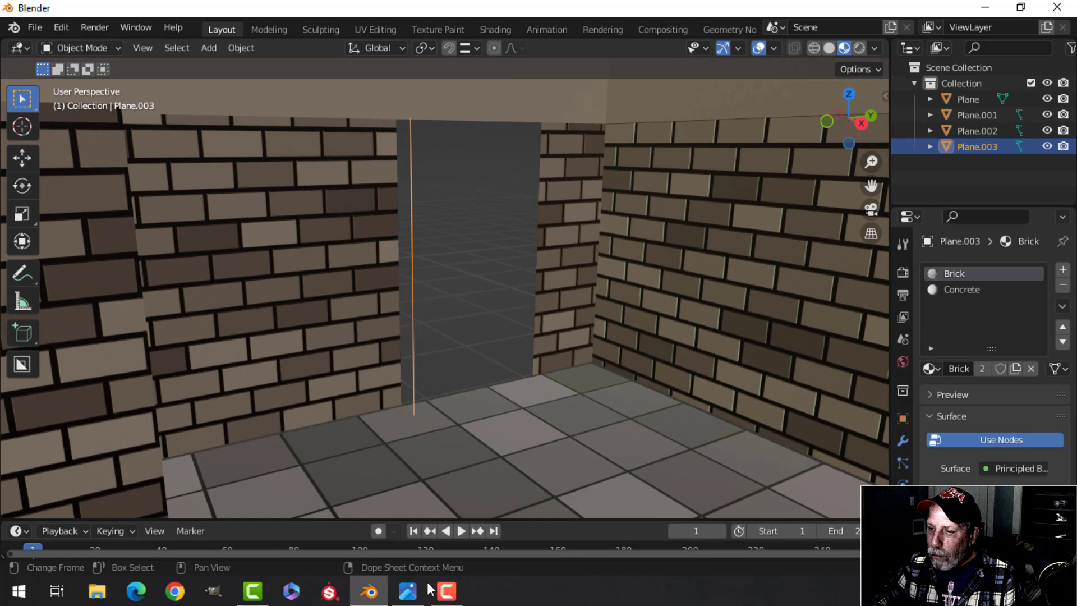
left_click(408, 591)
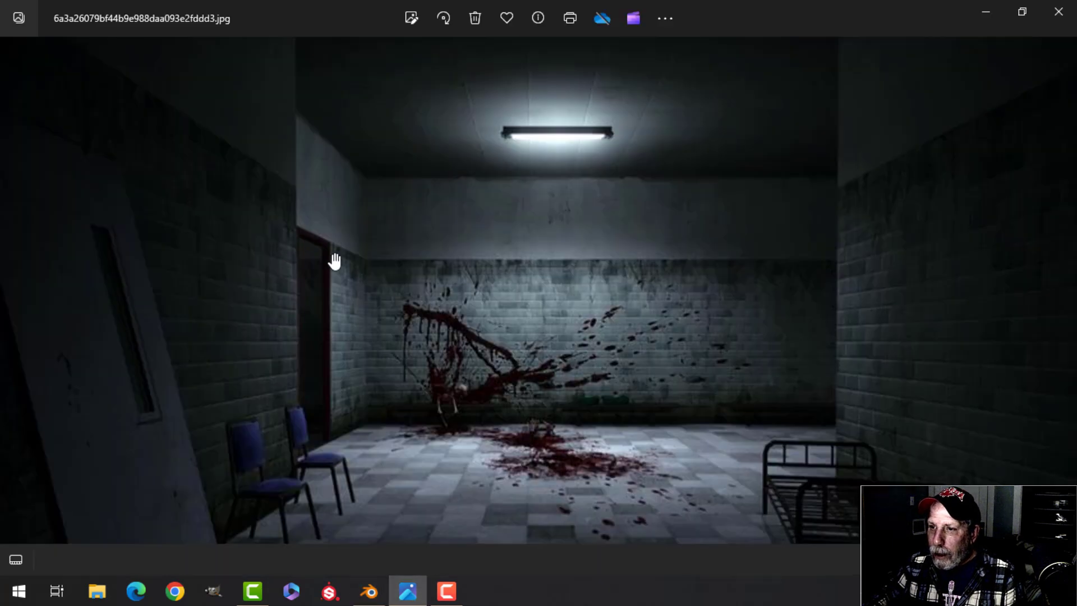
left_click(378, 600)
middle_click_drag(393, 280, 481, 313, "shift")
key("Tab")
key("a")
key("e")
right_click(481, 313)
left_click_drag(468, 295, 474, 295)
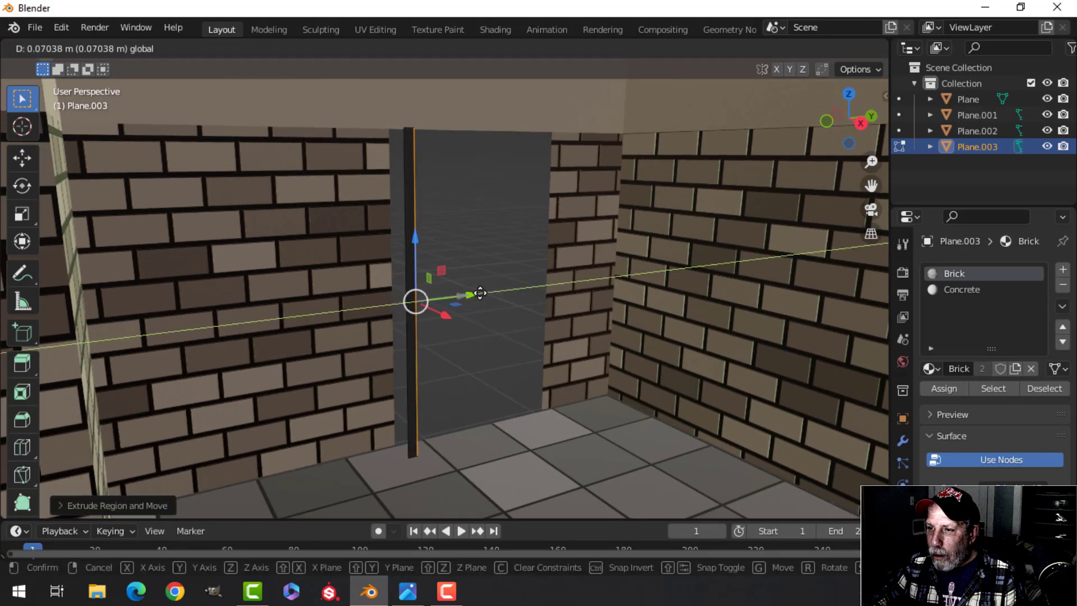
left_click_drag(478, 292, 488, 278)
Extrude the whole strip along X to give the door frame post its thickness
key("a")
middle_click_drag(471, 283, 370, 267)
key("KP_Decimal")
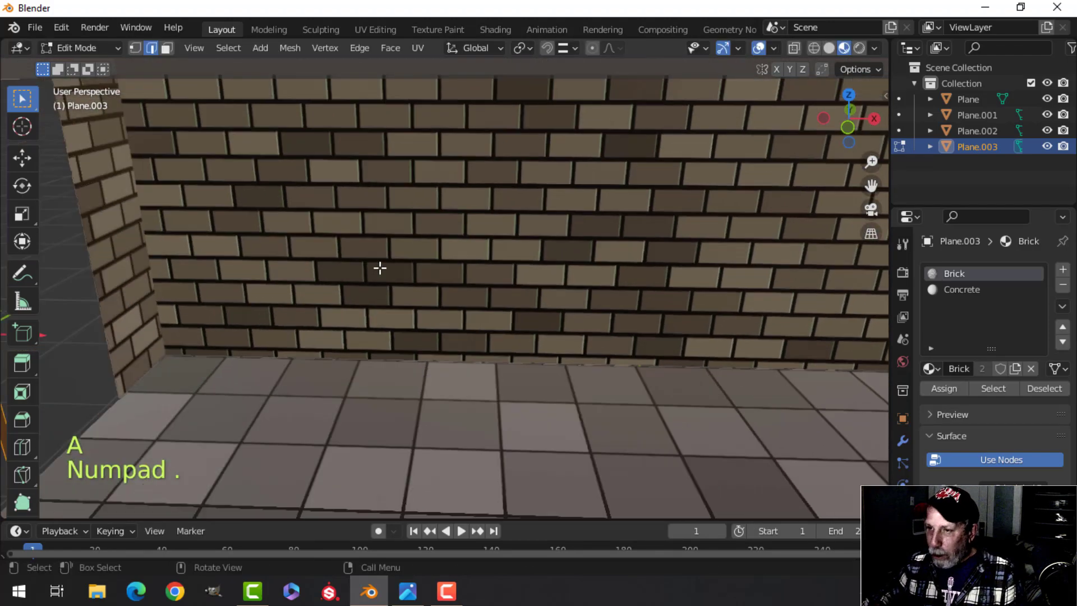
middle_click_drag(707, 253, 543, 286)
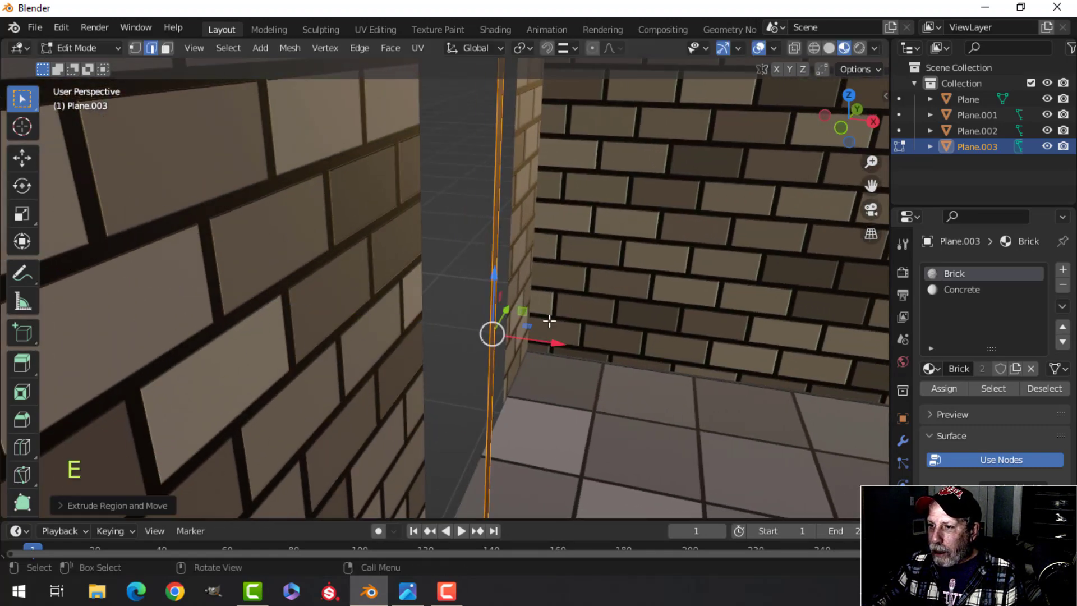
left_click_drag(556, 341, 524, 333)
middle_click_drag(524, 333, 517, 274)
Show the Face Orientation overlay to check the post's normals, and hide it again
left_click(773, 48)
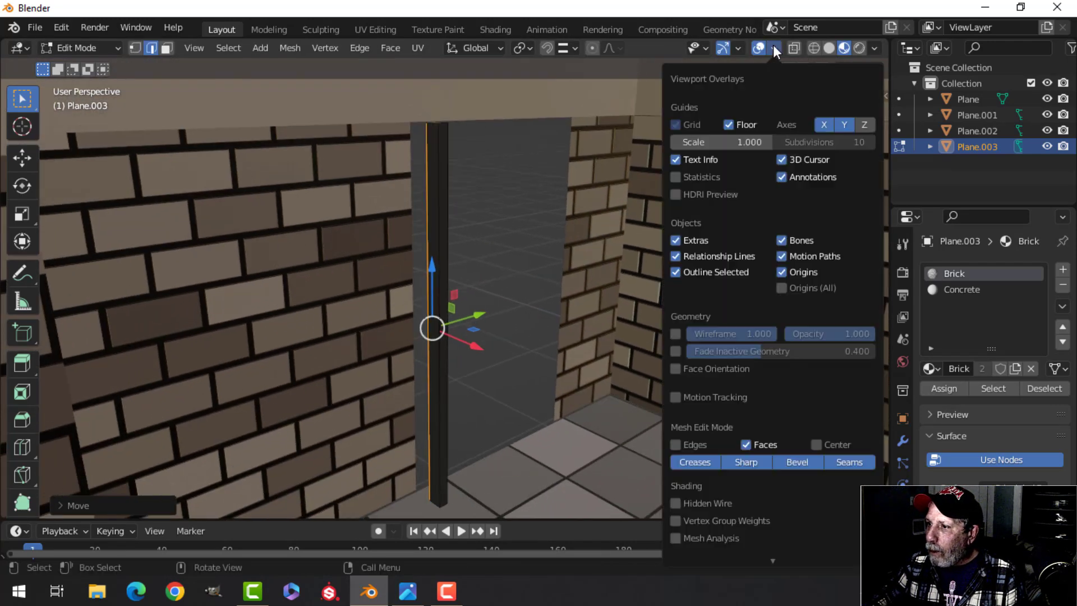
left_click(708, 368)
left_click(707, 368)
Select the entire door frame post and move it along X to adjust its position in the doorway
key("a")
middle_click_drag(476, 284, 594, 344, "shift")
scroll(549, 322, "up", 2)
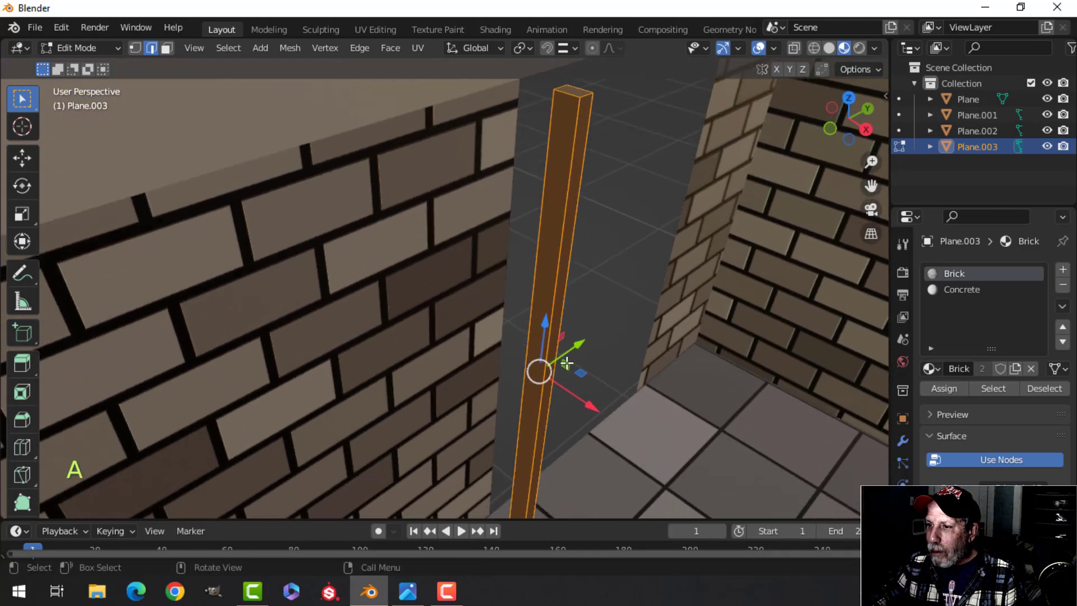
left_click_drag(595, 405, 556, 386)
Delete the hidden wall-side face and the bottom face of the door frame post
middle_click_drag(587, 355, 438, 255)
key("x")
left_click(444, 255)
middle_click_drag(493, 329, 478, 251)
scroll(477, 251, "up", 4)
middle_click_drag(464, 343, 490, 292, "shift")
scroll(483, 295, "up", 4)
key("x")
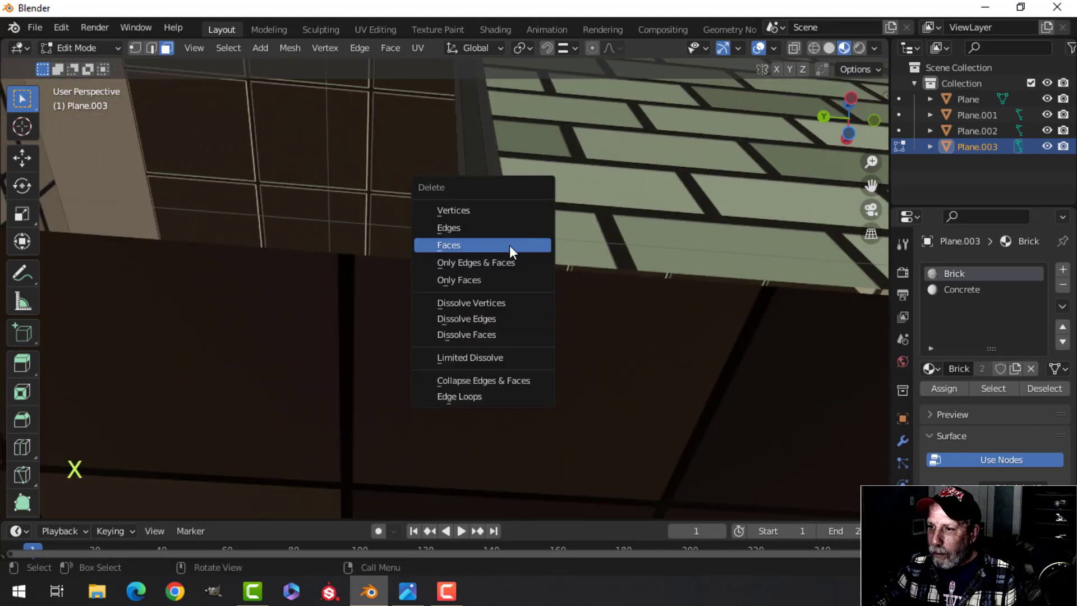
left_click(509, 246)
Switch to solid shading and bevel the post's two front vertical edges about 0.005 m wide with two segments
middle_click_drag(516, 190, 530, 289)
middle_click_drag(517, 227, 449, 277, "shift")
middle_click_drag(438, 281, 738, 293)
middle_click_drag(491, 250, 481, 322)
scroll(543, 247, "up", 1)
scroll(483, 269, "up", 2)
middle_click_drag(483, 269, 495, 311, "shift")
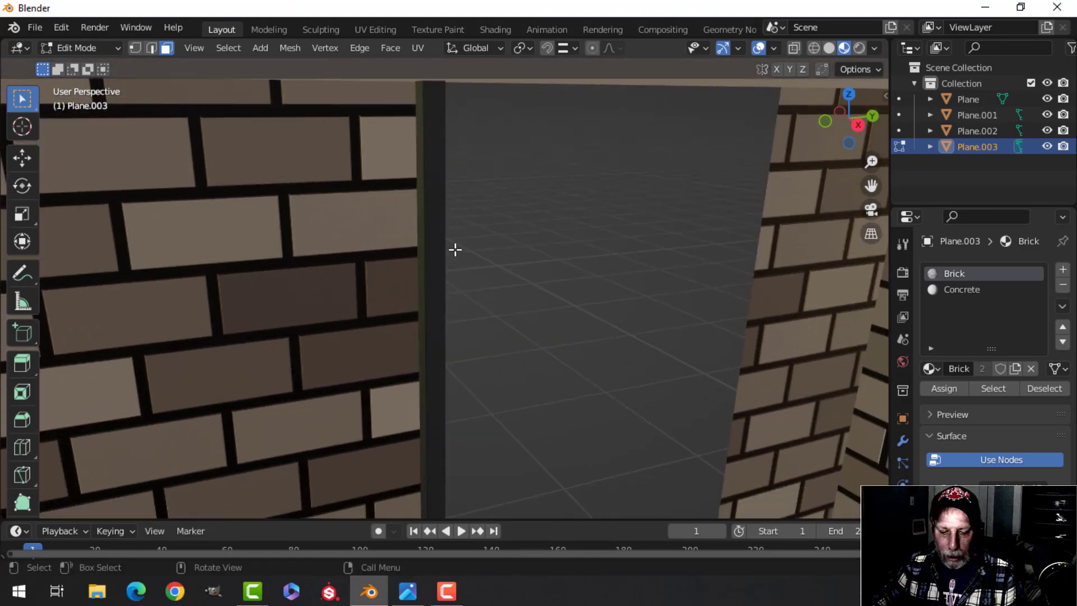
left_click(829, 48)
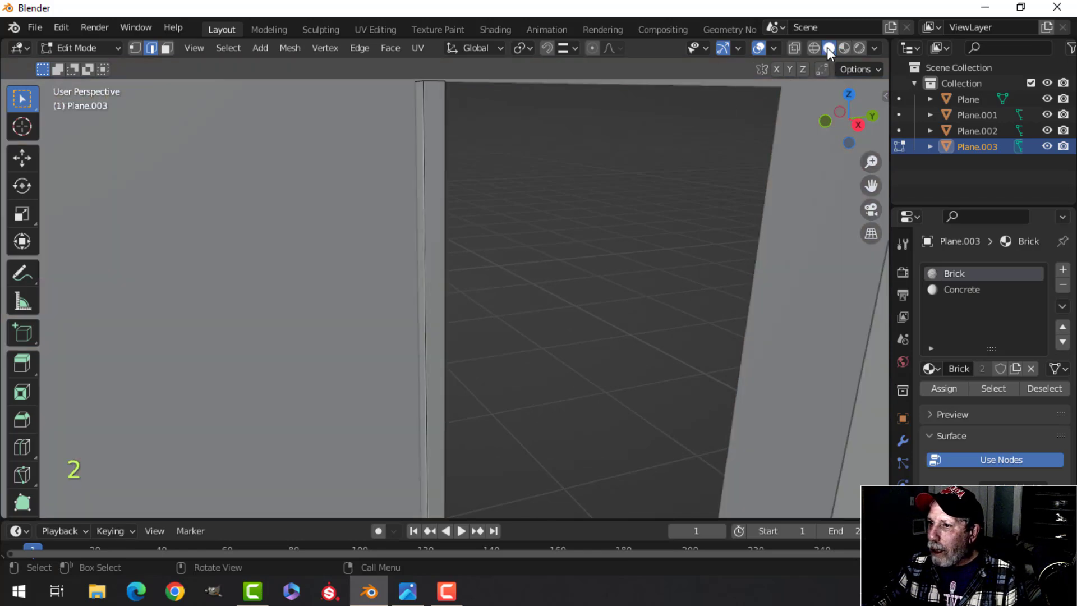
middle_click_drag(479, 239, 490, 259, "shift")
middle_click_drag(462, 180, 520, 323)
key("ctrl+b")
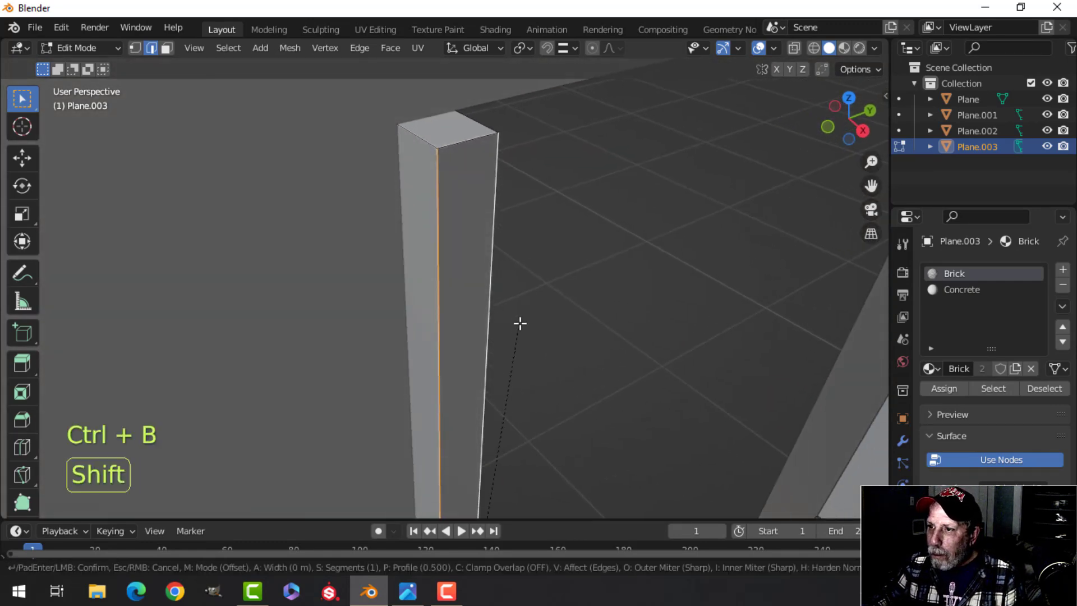
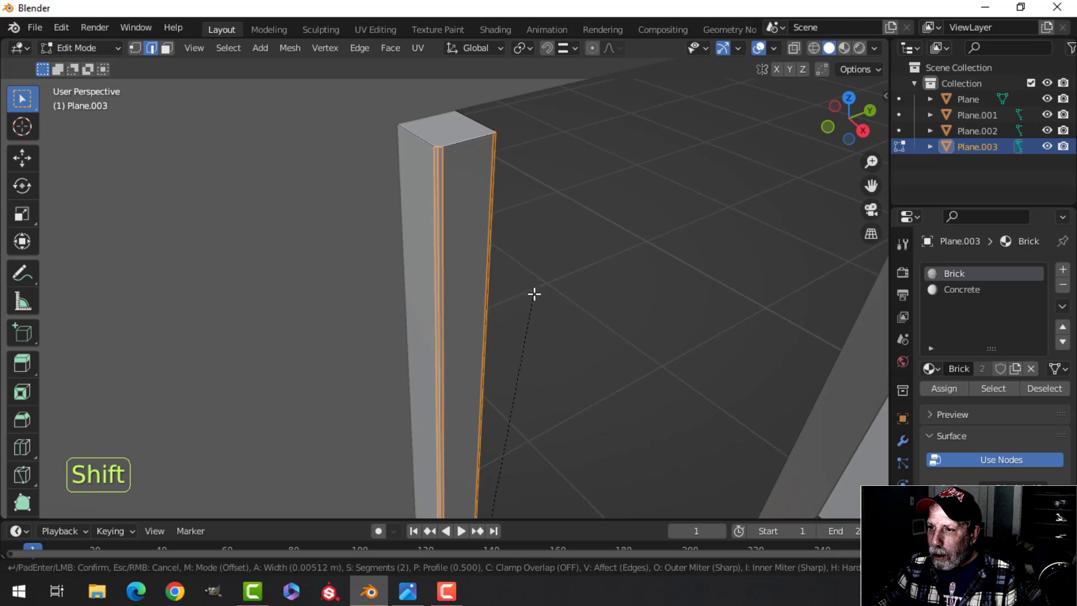
left_click(534, 296)
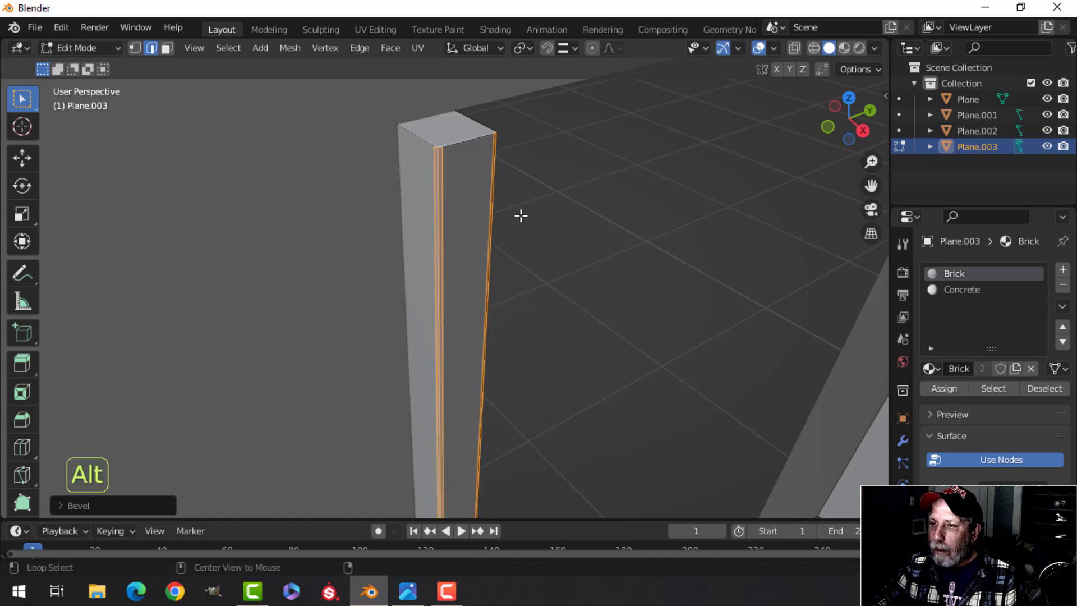
Bevel the exposed edges around the post's top face with two segments
key("alt+a")
scroll(546, 218, "up", 3)
scroll(510, 209, "down", 3)
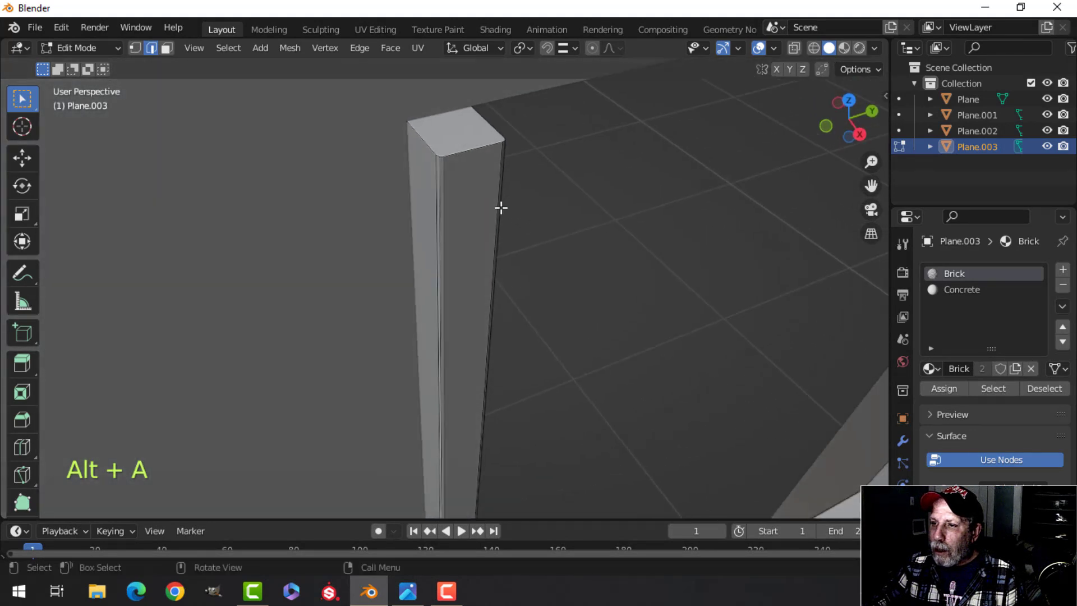
scroll(505, 211, "up", 2)
middle_click_drag(476, 214, 473, 302, "shift")
scroll(473, 303, "up", 2)
scroll(476, 180, "down", 3)
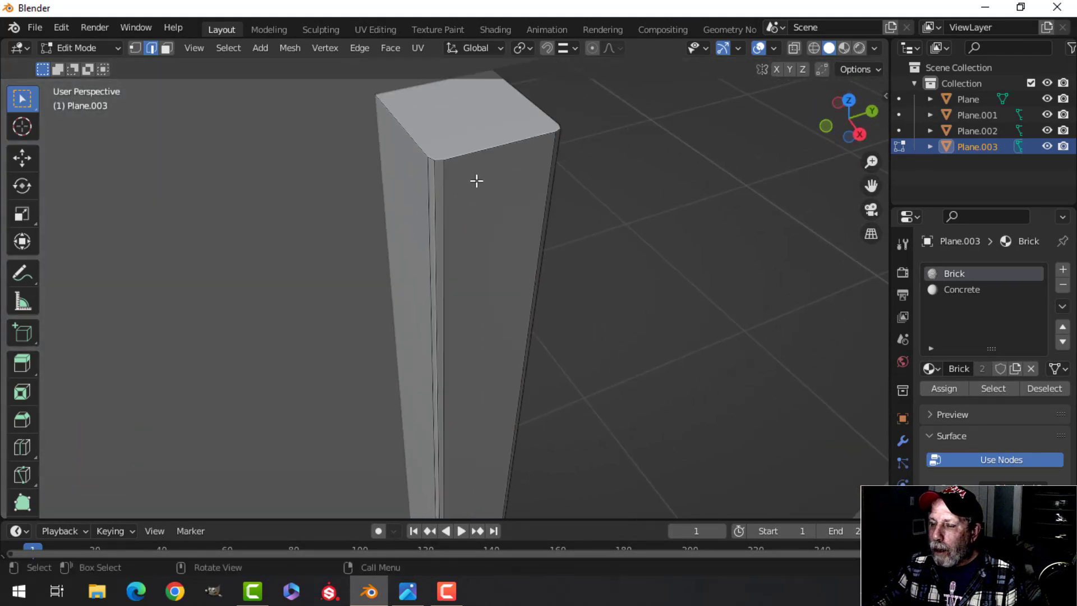
middle_click_drag(476, 180, 471, 289, "shift")
scroll(477, 231, "up", 1)
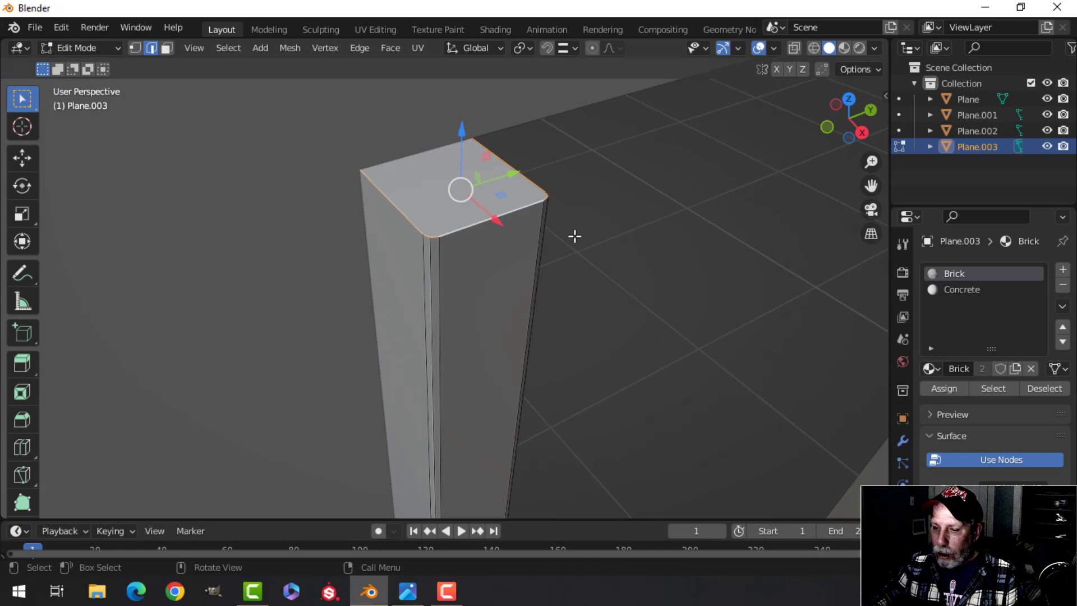
middle_click_drag(589, 240, 492, 284)
key("ctrl+b")
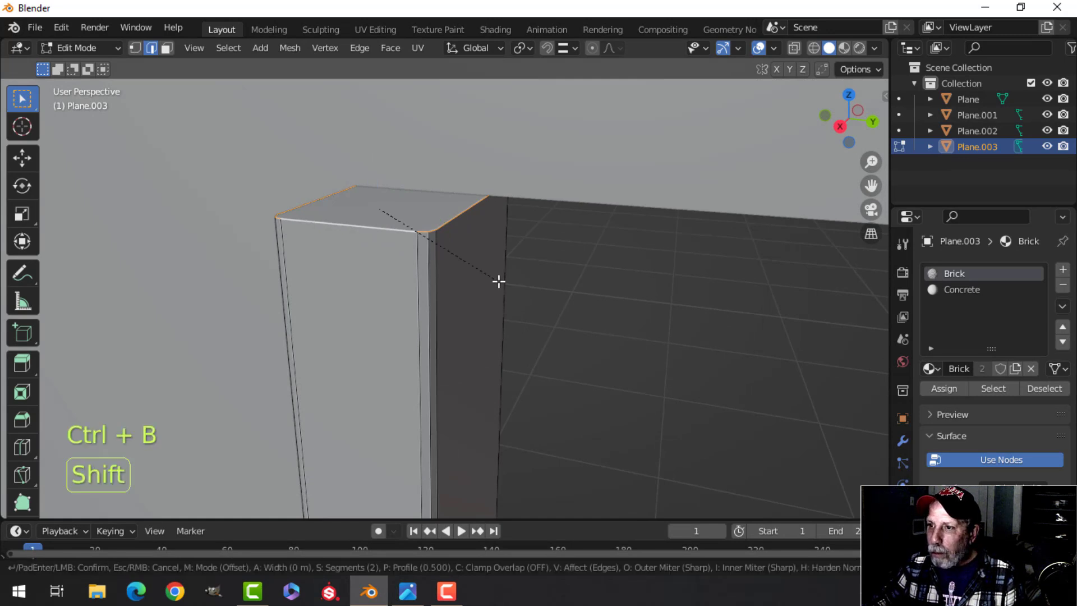
left_click(549, 307)
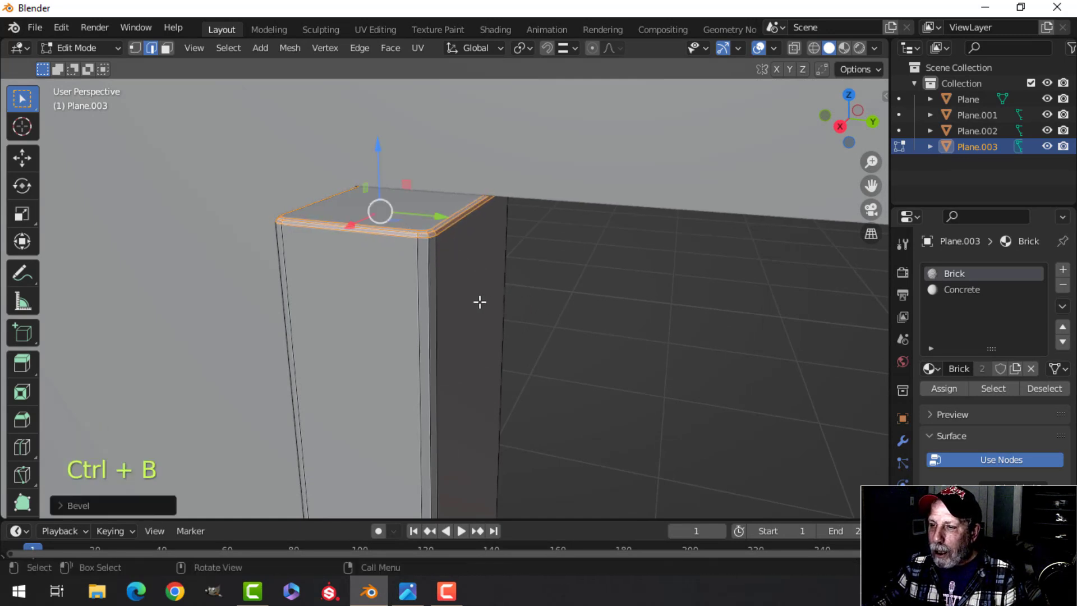
Duplicate the whole post and move the copy along Y to the opposite side of the doorway
key("Tab")
scroll(452, 310, "down", 6)
key("alt+a")
middle_click_drag(475, 341, 385, 218)
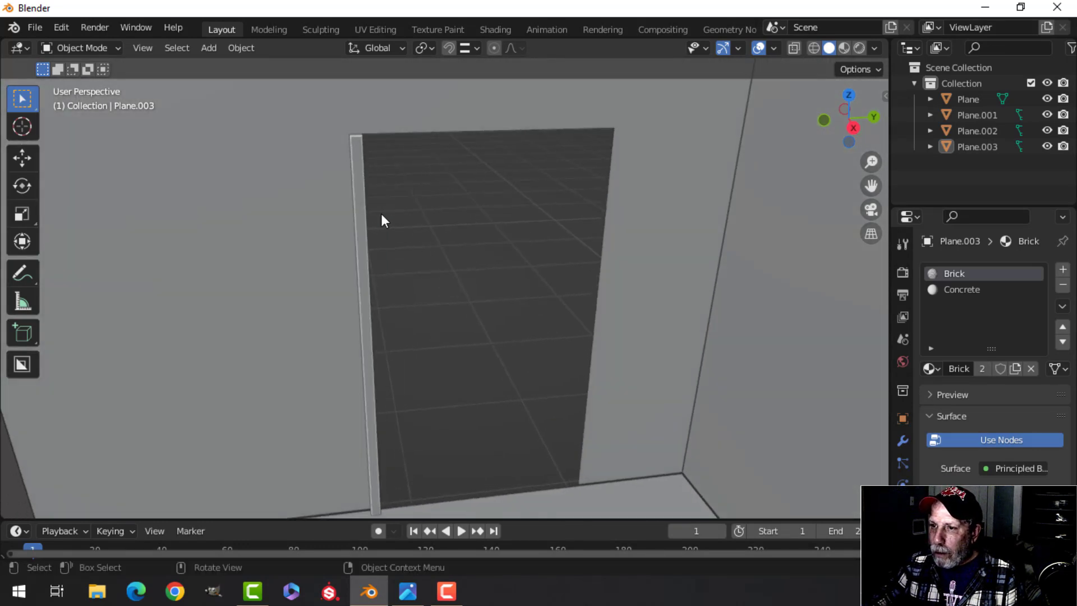
left_click(362, 201)
key("Tab")
key("a")
middle_click_drag(450, 211, 452, 241, "shift")
key("shift+d")
left_click_drag(437, 257, 688, 259)
Duplicate the post once more into the middle of the doorway and separate the copy into its own object
middle_click_drag(553, 252, 613, 255)
scroll(613, 255, "down", 2)
middle_click_drag(562, 232, 551, 180, "shift")
middle_click_drag(552, 218, 484, 224)
key("shift+d")
left_click_drag(520, 244, 470, 248)
key("p")
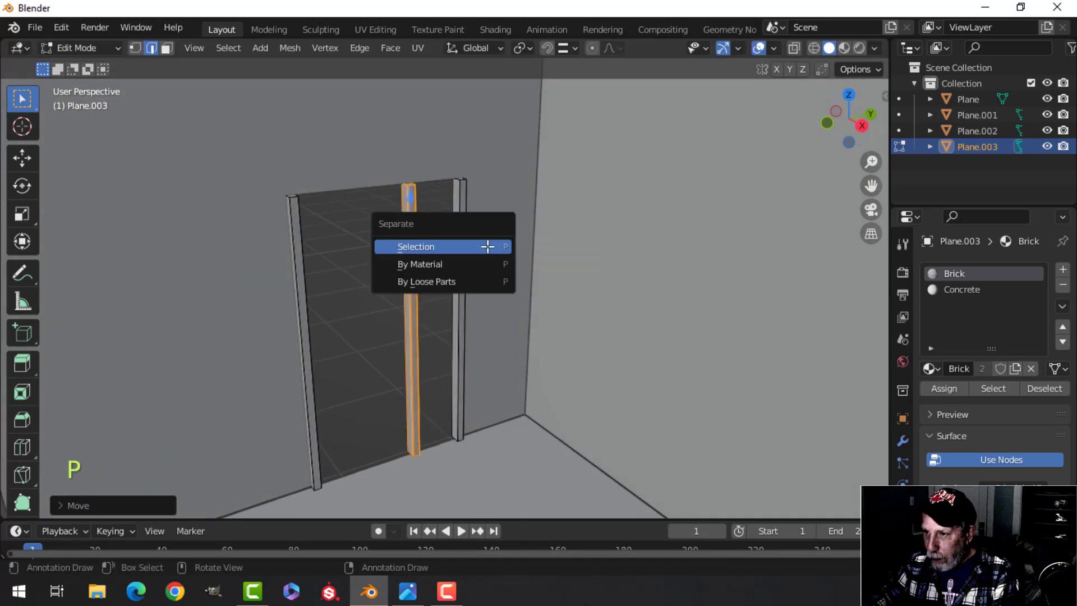
left_click(488, 246)
key("Tab")
left_click(411, 221)
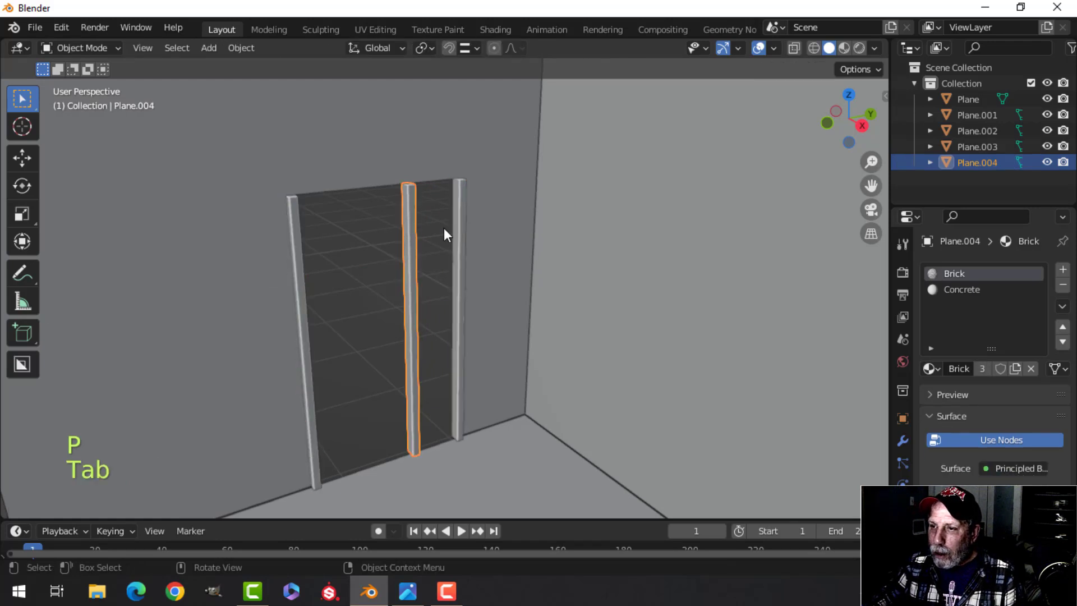
Rotate the whole separated post 90 degrees about the X axis to make a horizontal header
key("Tab")
key("a")
scroll(489, 253, "up", 2)
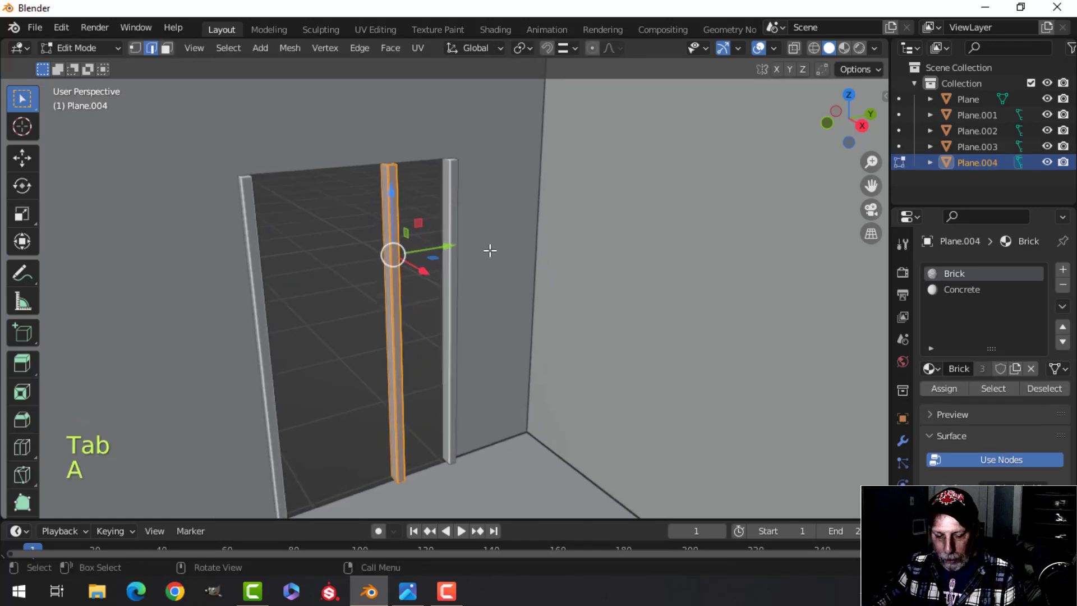
key("r")
key("x")
key("9")
key("0")
key("Return")
Move the header along Y against the first post and raise it along Z to the top of the doorway
mouse_move(473, 263)
middle_mouse_down()
mouse_move(426, 268)
mouse_move(477, 249)
middle_mouse_up()
key("g")
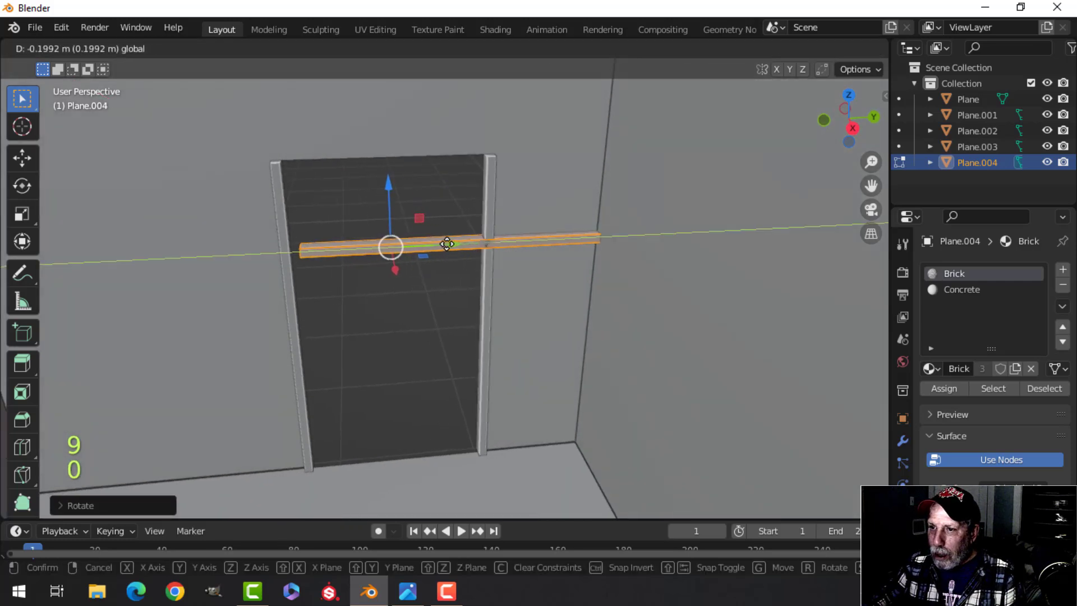
left_click(438, 243)
key("g")
key("z")
left_click(373, 100)
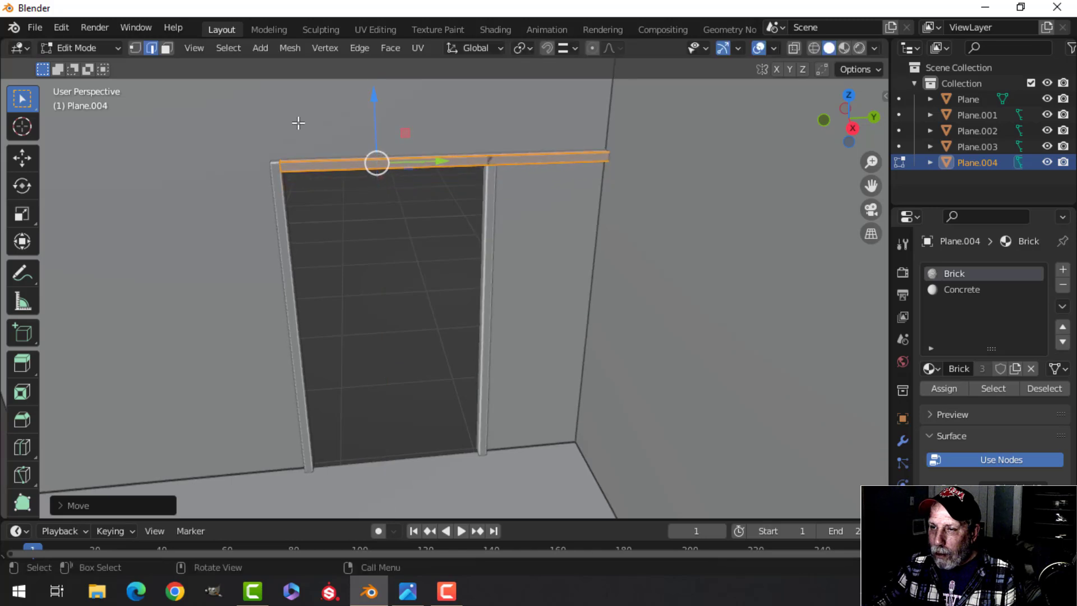
Fine-tune the header's height along Z so it sits level with the top of the post
scroll(382, 196, "up", 3)
middle_click_drag(421, 275, 500, 356, "shift")
scroll(466, 354, "up", 2)
middle_click_drag(426, 353, 435, 310, "shift")
middle_click_drag(435, 336, 494, 335)
scroll(410, 338, "up", 2)
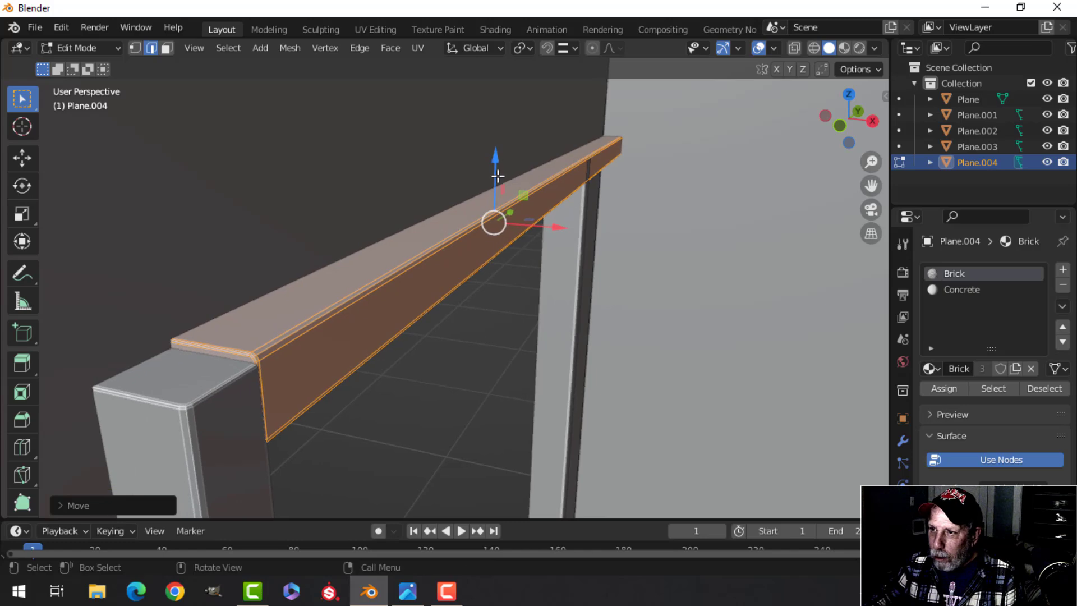
left_click_drag(493, 163, 494, 165)
Select the header's open end edges beyond the second post and pull them back along Y to that post
middle_click_drag(683, 194, 524, 263, "shift")
middle_click_drag(525, 263, 458, 277)
scroll(764, 285, "down", 2)
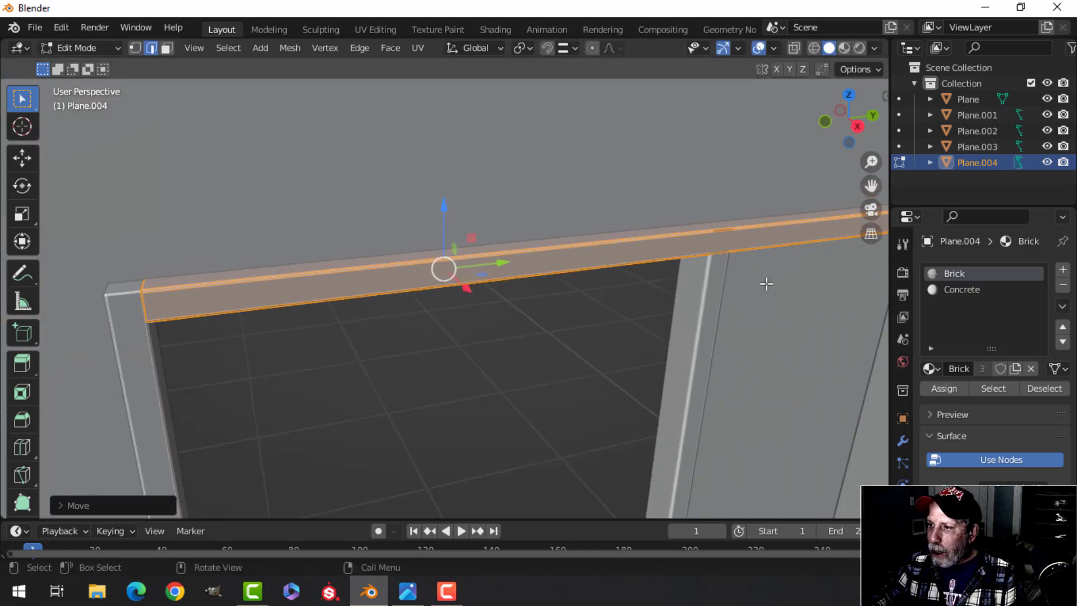
middle_click_drag(765, 284, 307, 296, "shift")
scroll(307, 296, "down", 2)
middle_click_drag(591, 254, 373, 247)
middle_click_drag(555, 258, 541, 261)
middle_click_drag(771, 284, 414, 240, "shift")
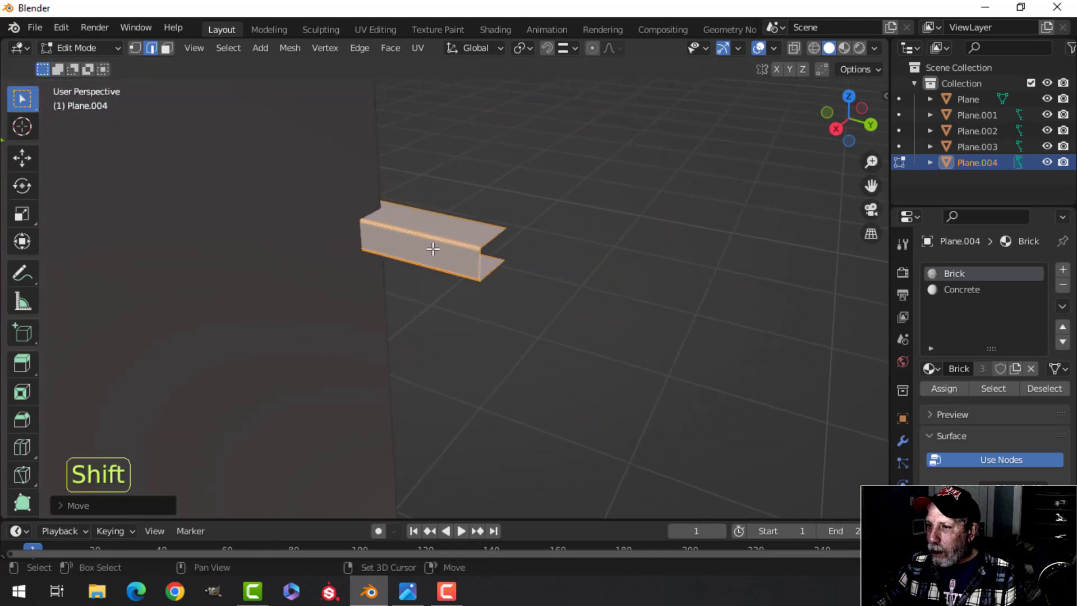
key("alt+a")
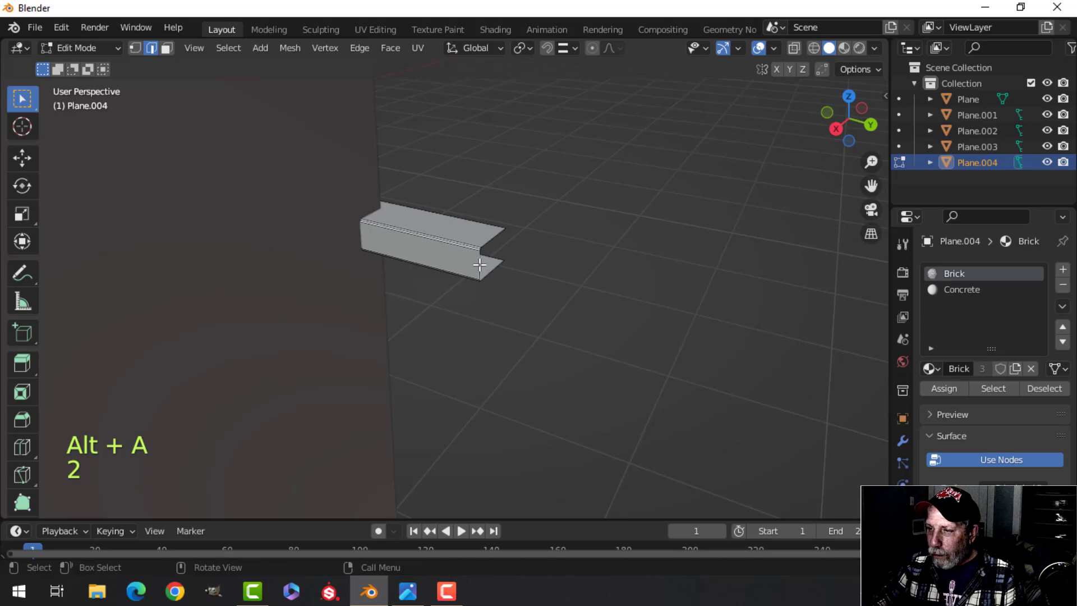
scroll(471, 285, "down", 1)
middle_click_drag(484, 285, 651, 294, "shift")
left_click_drag(519, 242, 248, 276)
middle_click_drag(325, 311, 495, 284, "shift")
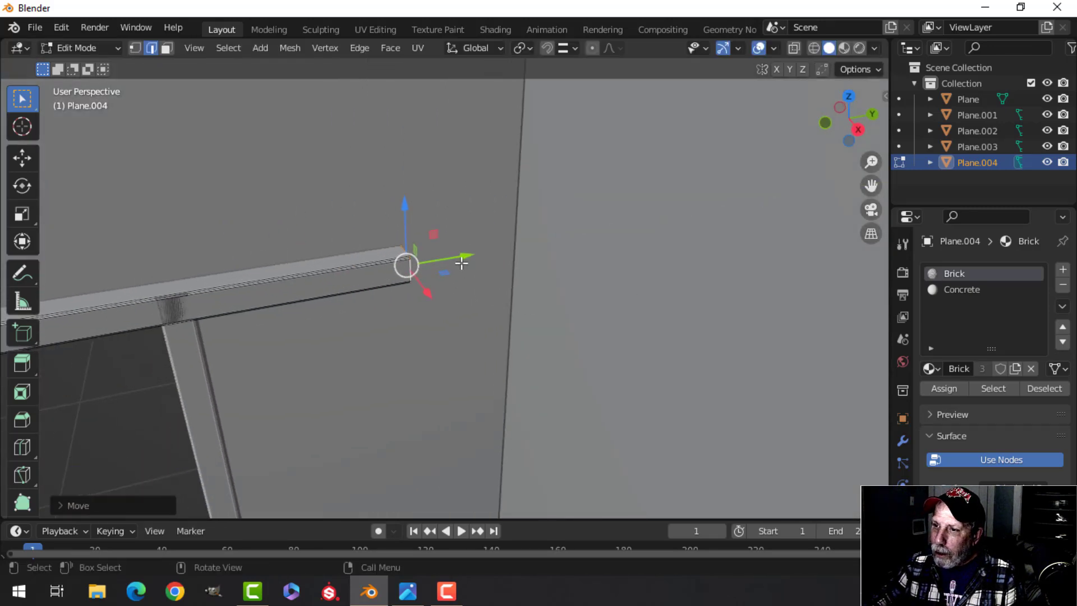
left_click_drag(463, 256, 299, 281)
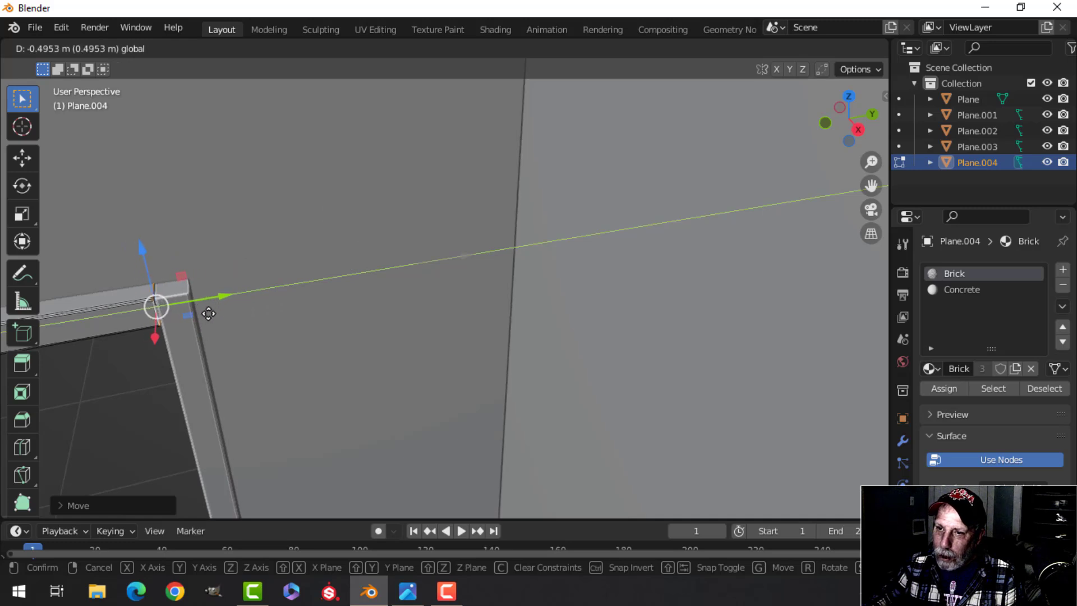
left_click_drag(211, 313, 211, 313)
Pull the header's open end further back along Y, leaving a small gap before the second post
middle_click_drag(276, 317, 388, 330, "shift")
scroll(413, 284, "down", 1)
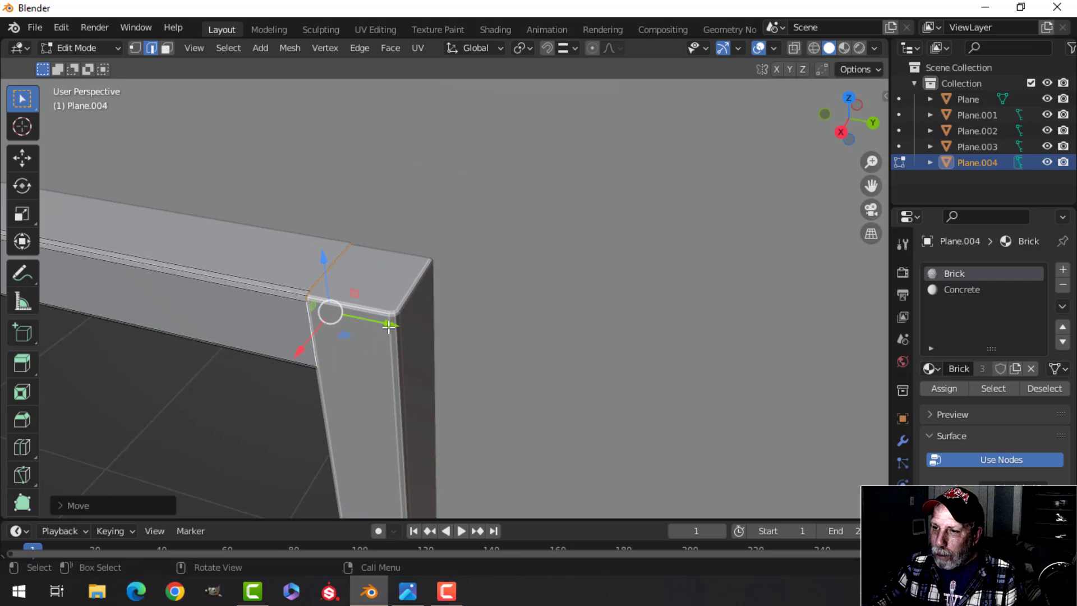
left_click_drag(385, 321, 355, 313)
middle_click_drag(356, 313, 433, 308, "shift")
Fill the header's open end with a face and bevel its edges with two segments
key("f")
key("ctrl+b")
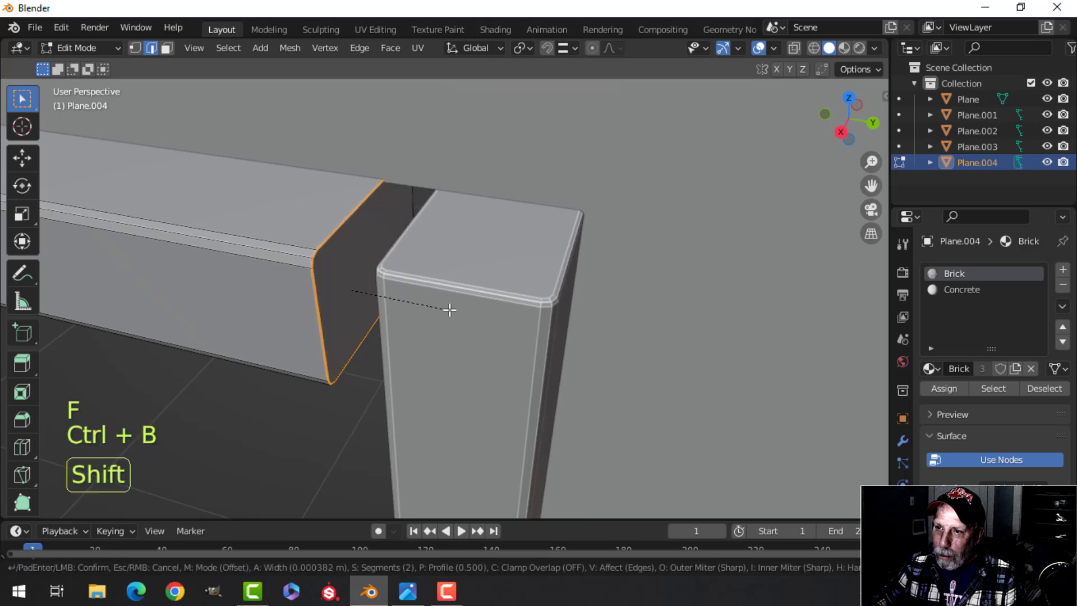
left_click(497, 320)
Select the header's end cap with its bevel faces and move it along Y to meet the second post
key("3")
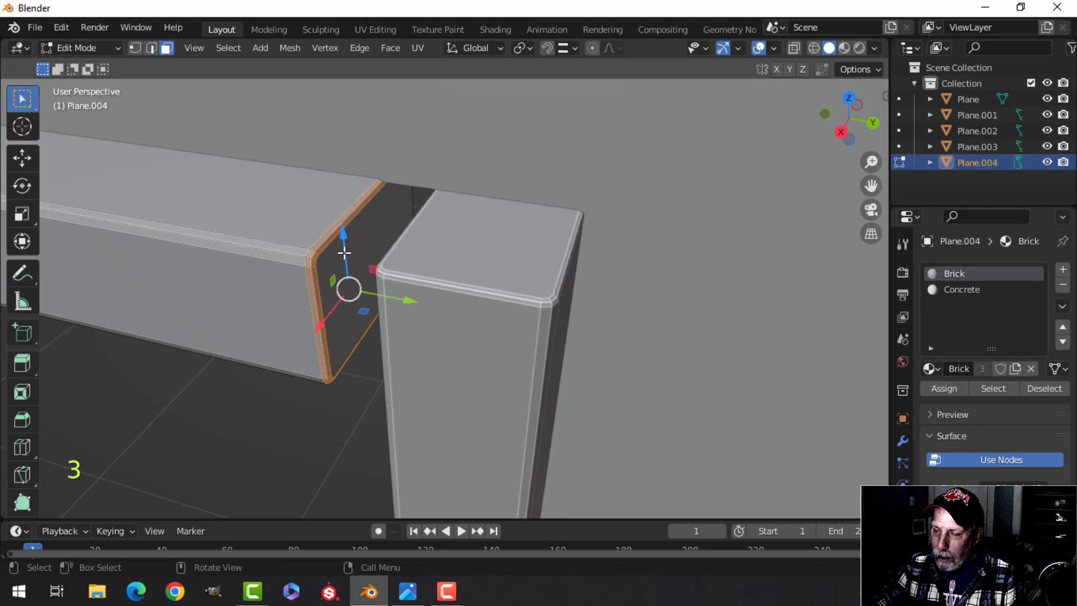
left_click(367, 251, "shift")
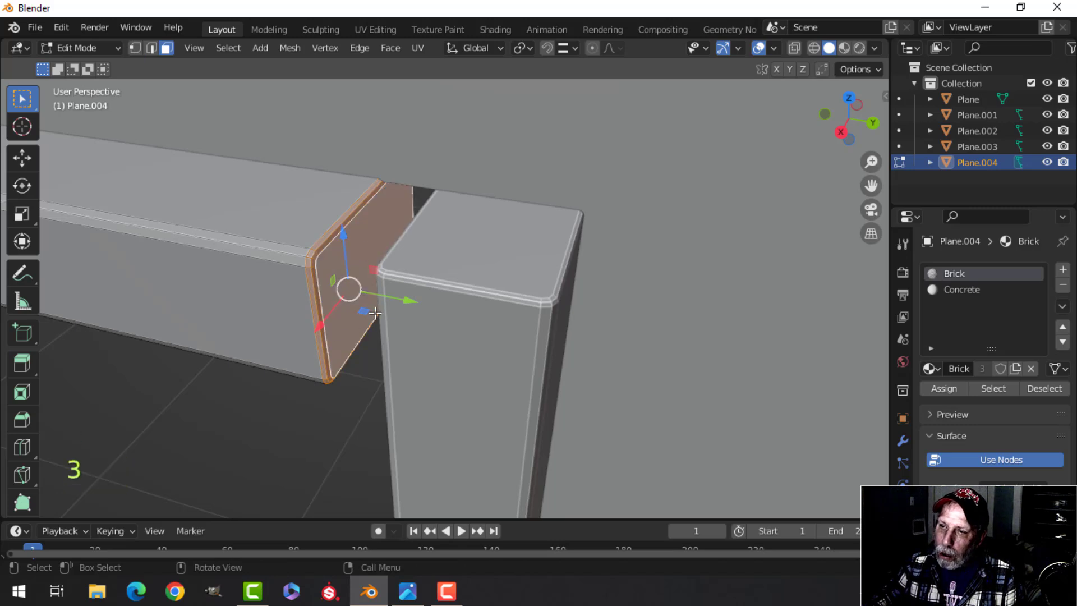
left_click_drag(407, 301, 436, 320)
key("Tab")
key("alt+a")
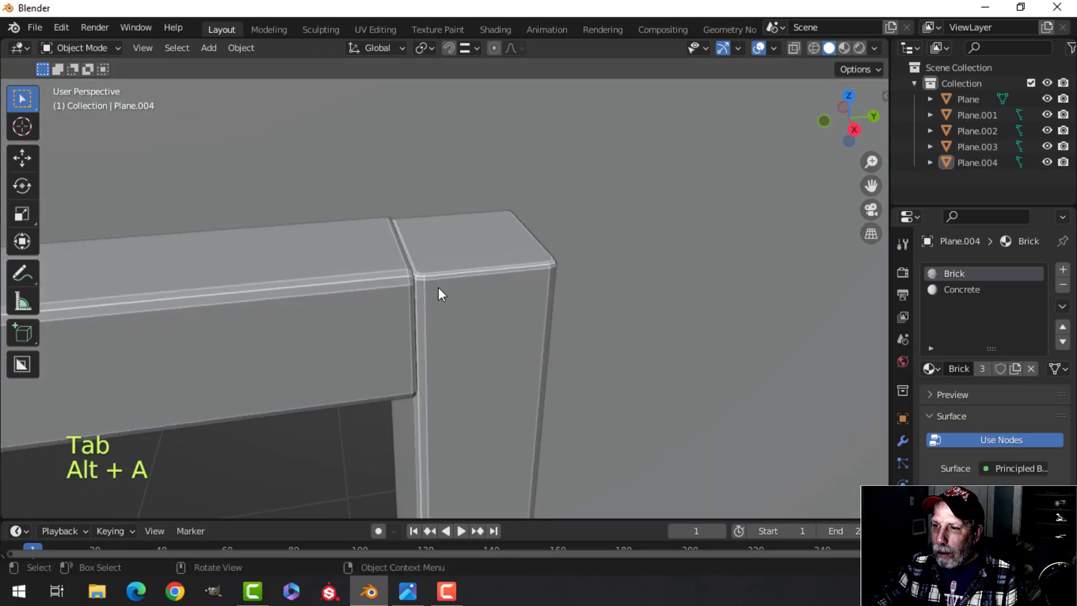
Inspect the door frame's joints, and view the frame inside the room with Material Preview shading
middle_click_drag(397, 271, 430, 166, "shift")
scroll(460, 291, "up", 5)
scroll(451, 264, "down", 5)
middle_click_drag(451, 265, 548, 240)
scroll(519, 250, "up", 3)
scroll(479, 250, "down", 5)
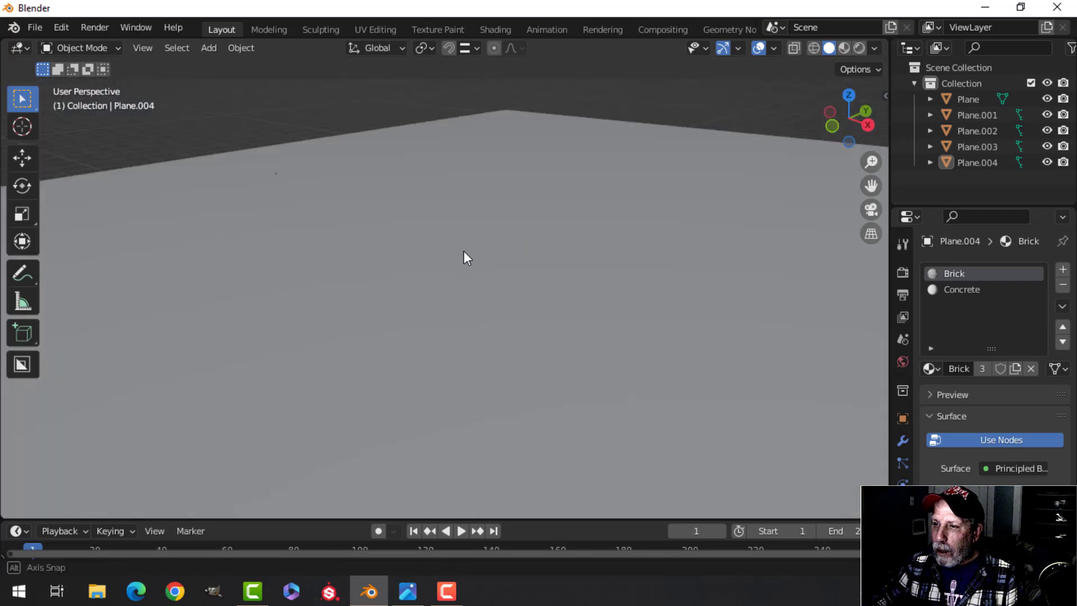
middle_click_drag(467, 229, 439, 303, "shift")
scroll(437, 301, "up", 3)
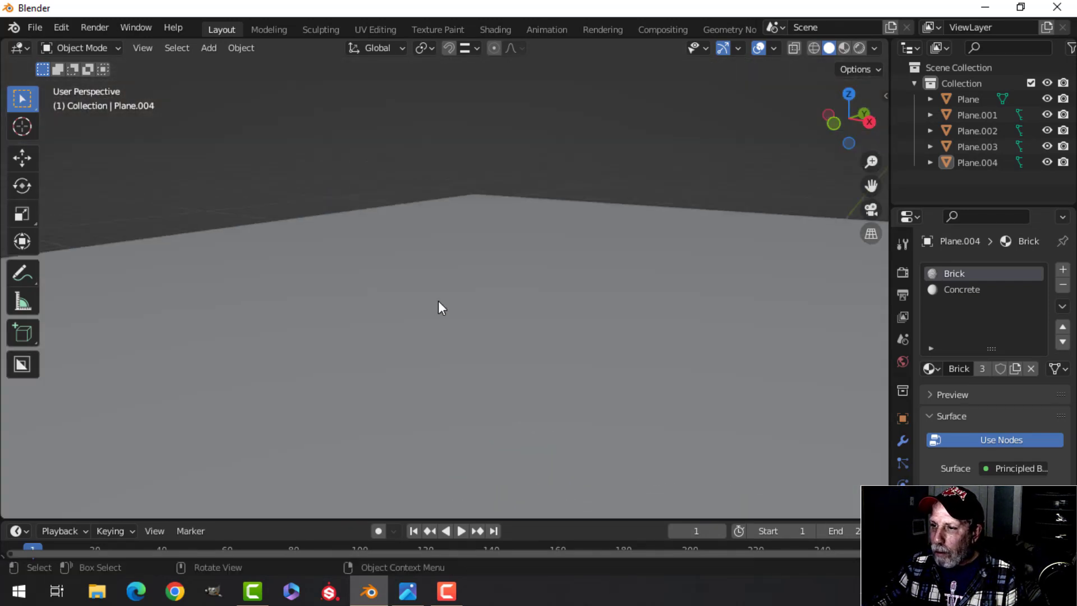
left_click(844, 48)
scroll(593, 354, "down", 5)
middle_click_drag(593, 355, 596, 308)
scroll(543, 284, "up", 5)
scroll(543, 284, "up", 1)
scroll(557, 275, "up", 3)
middle_click_drag(556, 275, 574, 355, "shift")
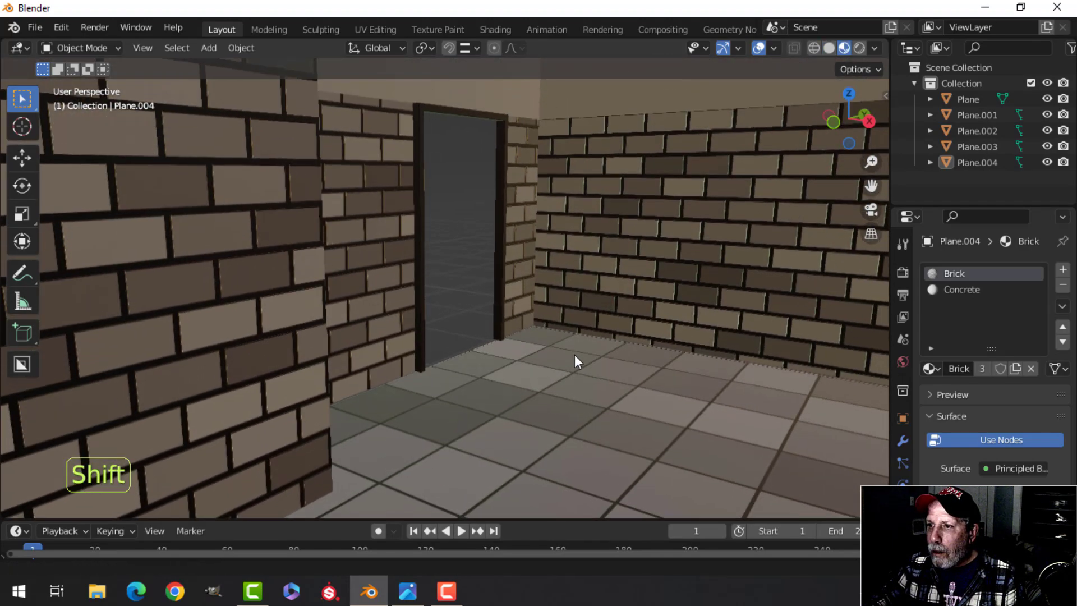
Remove the Brick and Concrete materials from the door frame posts and the header, and reselect the posts
left_click(423, 190)
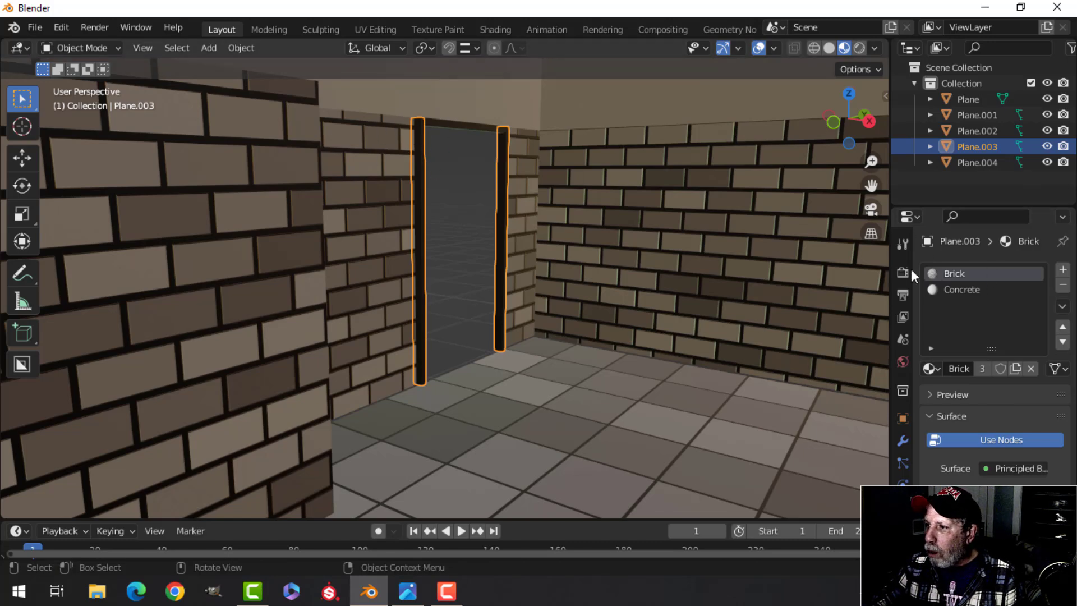
left_click(1063, 286)
left_click(1062, 286)
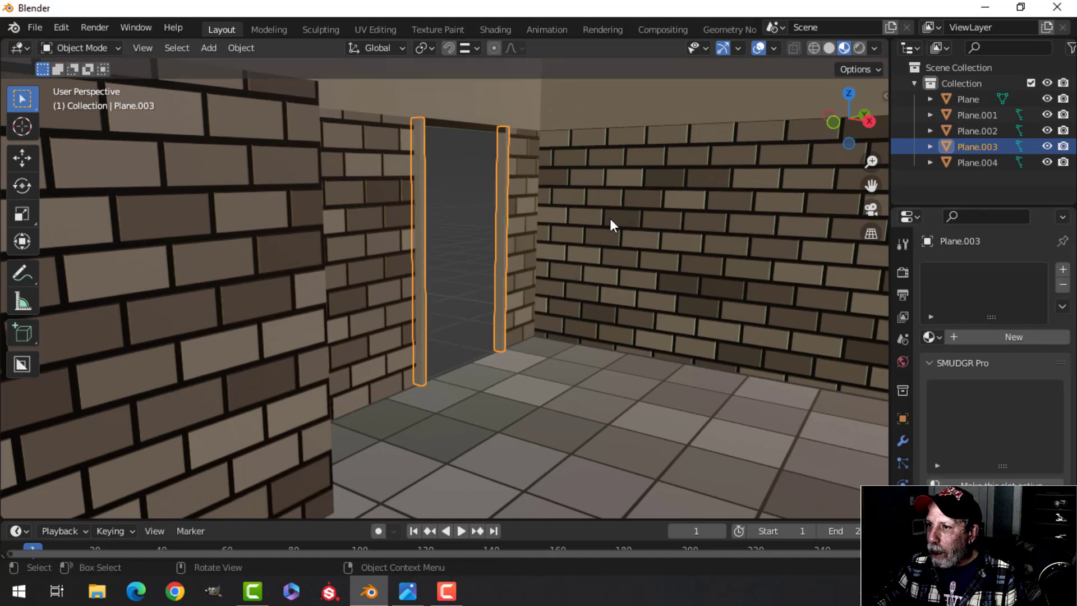
left_click(506, 129)
left_click(1062, 285)
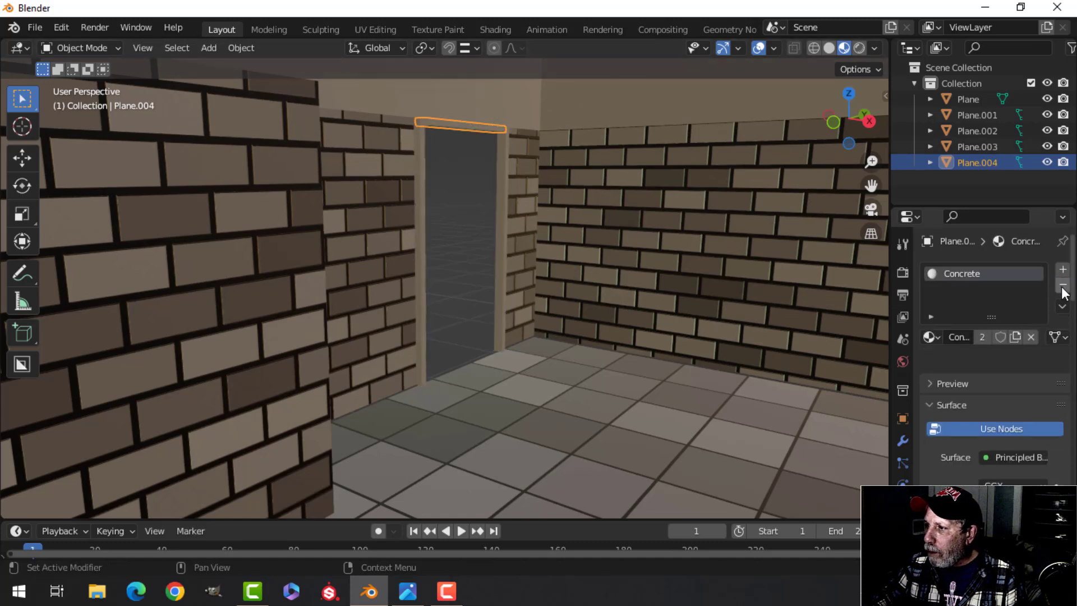
left_click(1063, 285)
left_click(425, 178)
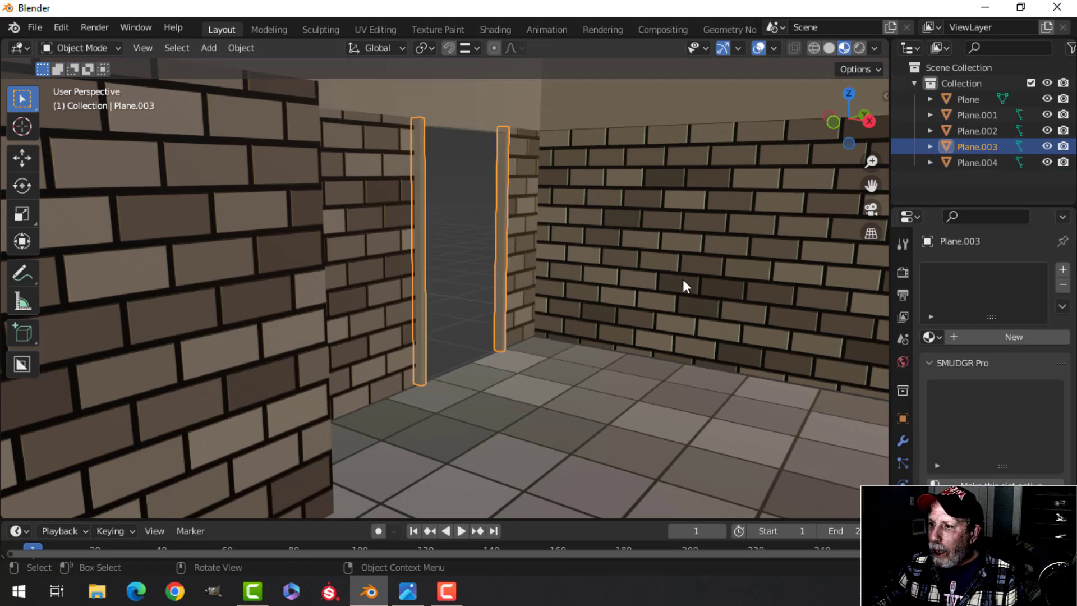
Create a material named Wood on the two door frame posts and give it a dark reddish-brown base color
left_click(991, 338)
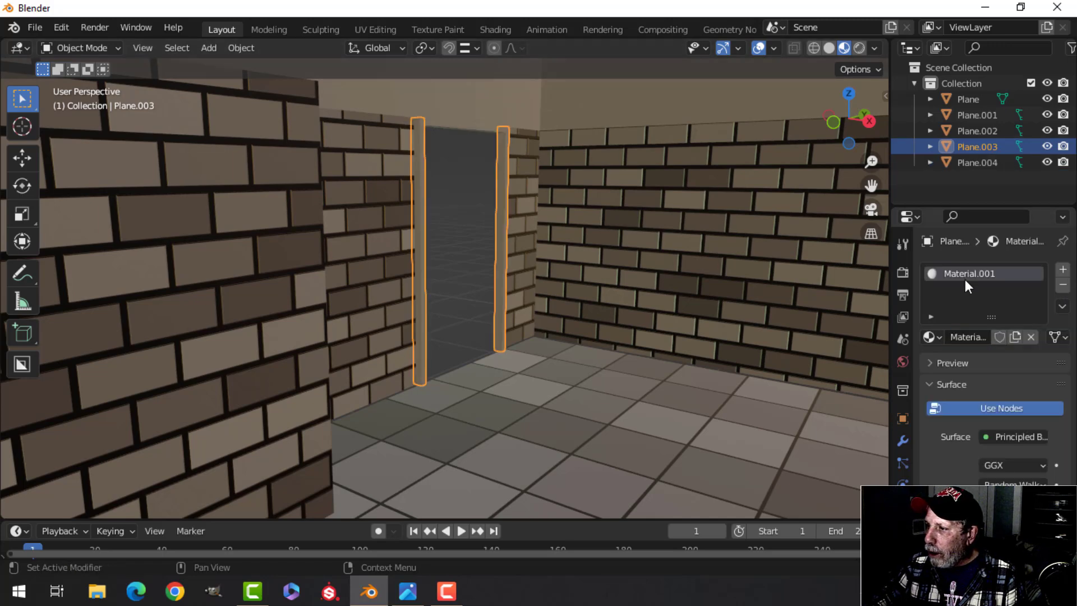
double_click(960, 269)
type("Wood")
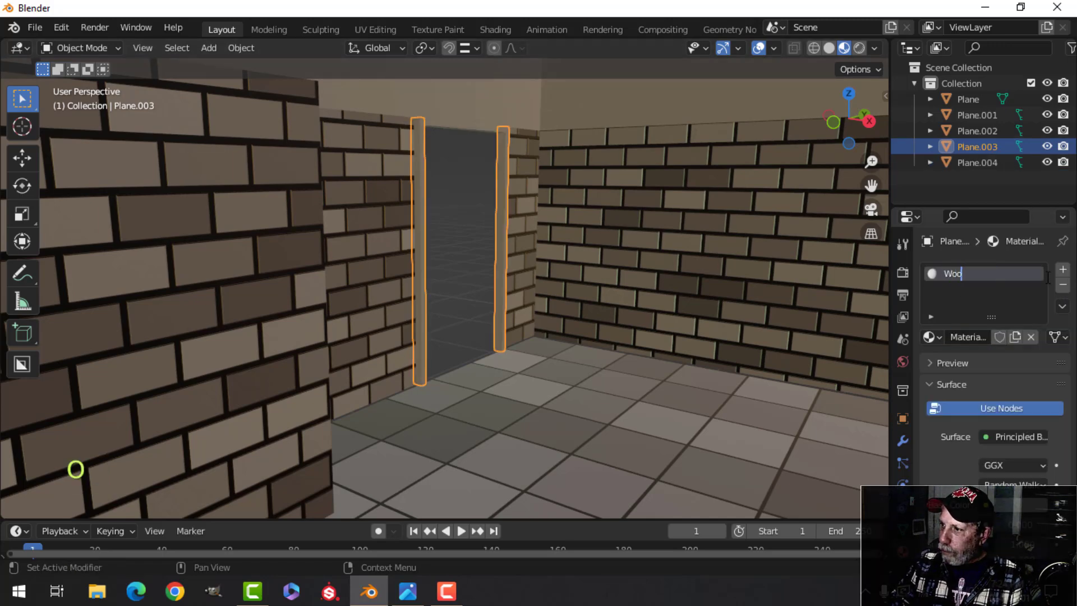
key("Return")
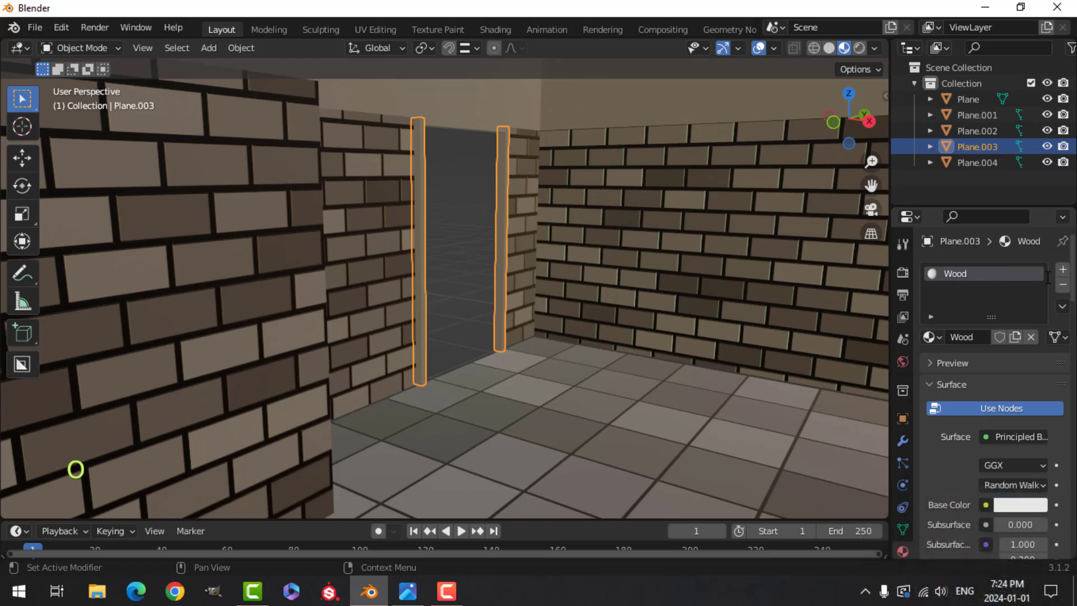
left_click(1018, 504)
left_click(940, 381)
left_click_drag(1035, 287, 1035, 342)
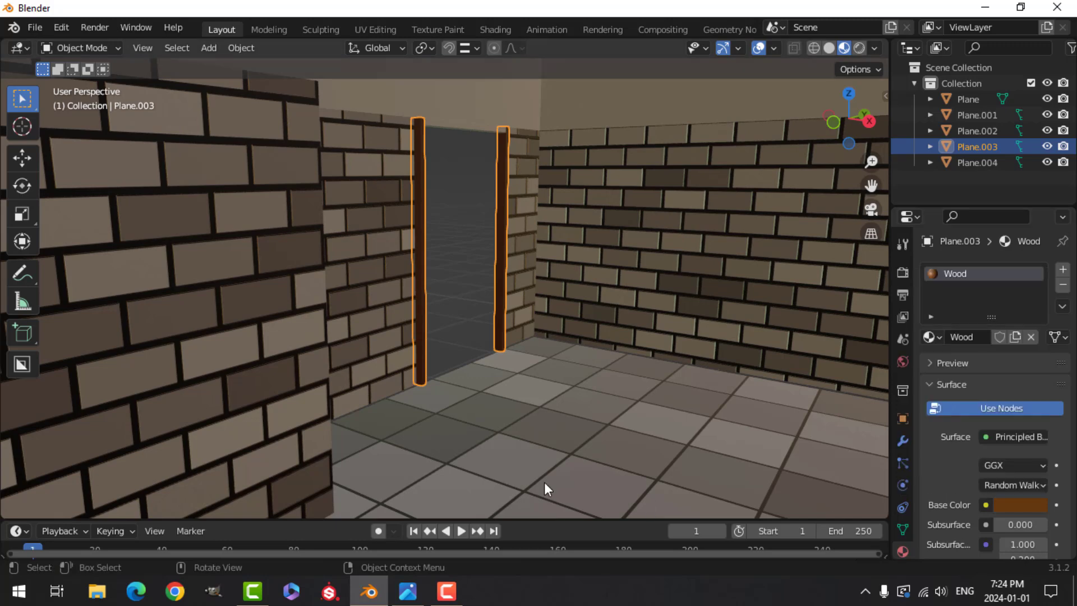
key("alt+a")
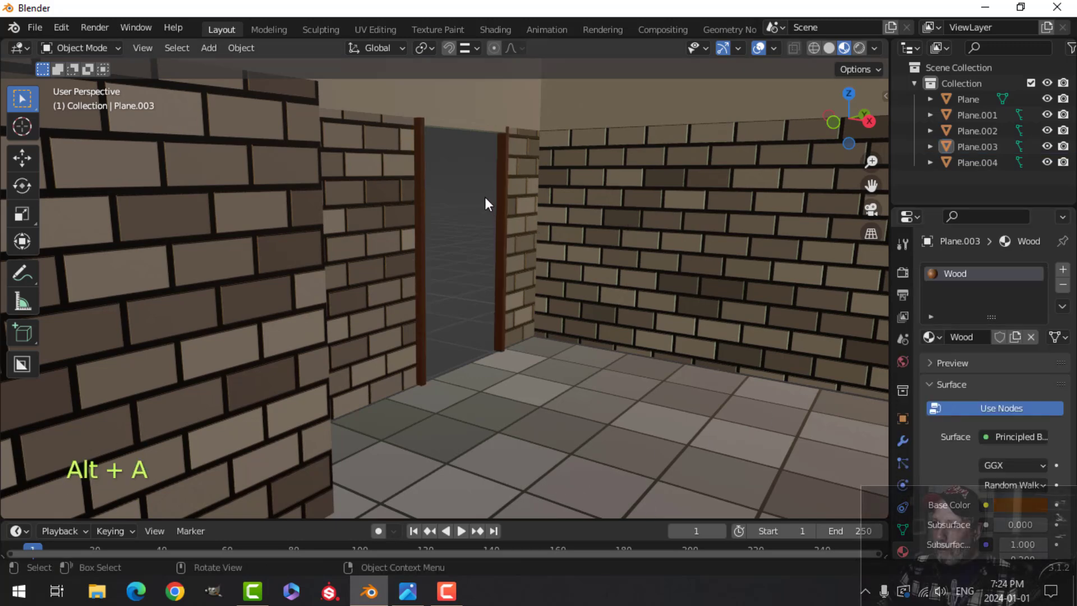
Assign the existing Wood material to the door frame's header
left_click(459, 128)
left_click(930, 336)
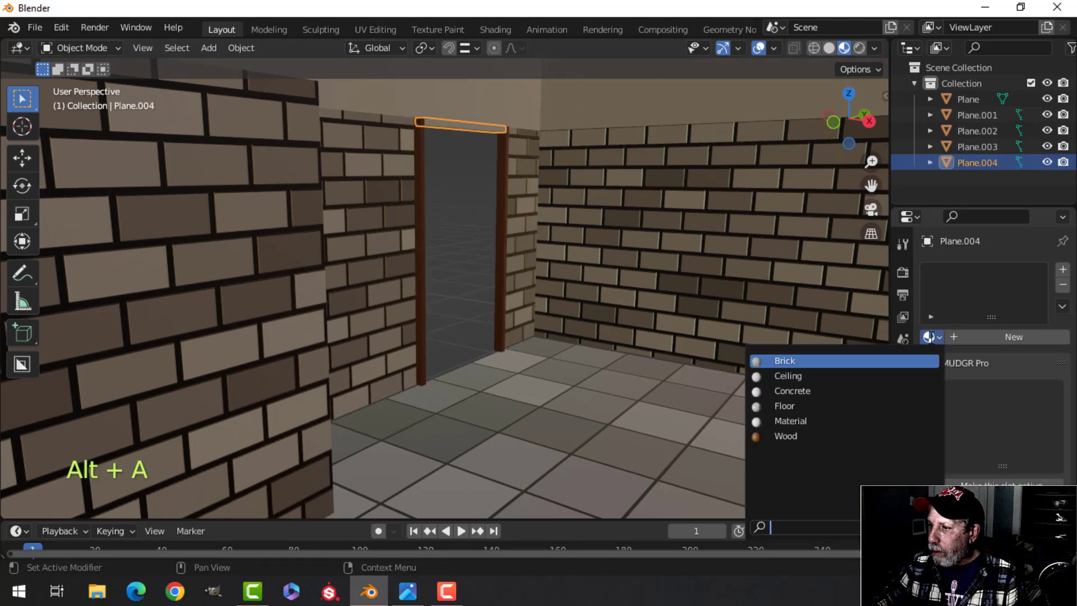
left_click(819, 435)
key("alt+a")
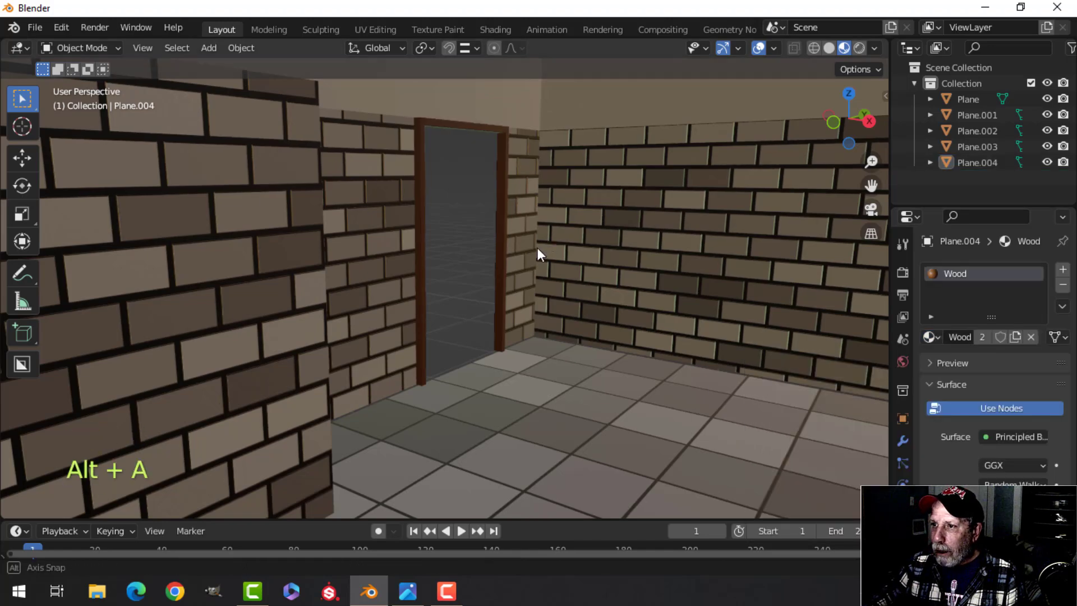
Examine the wood-colored door frame from several viewpoints inside the room
scroll(542, 242, "up", 4)
scroll(537, 308, "down", 5)
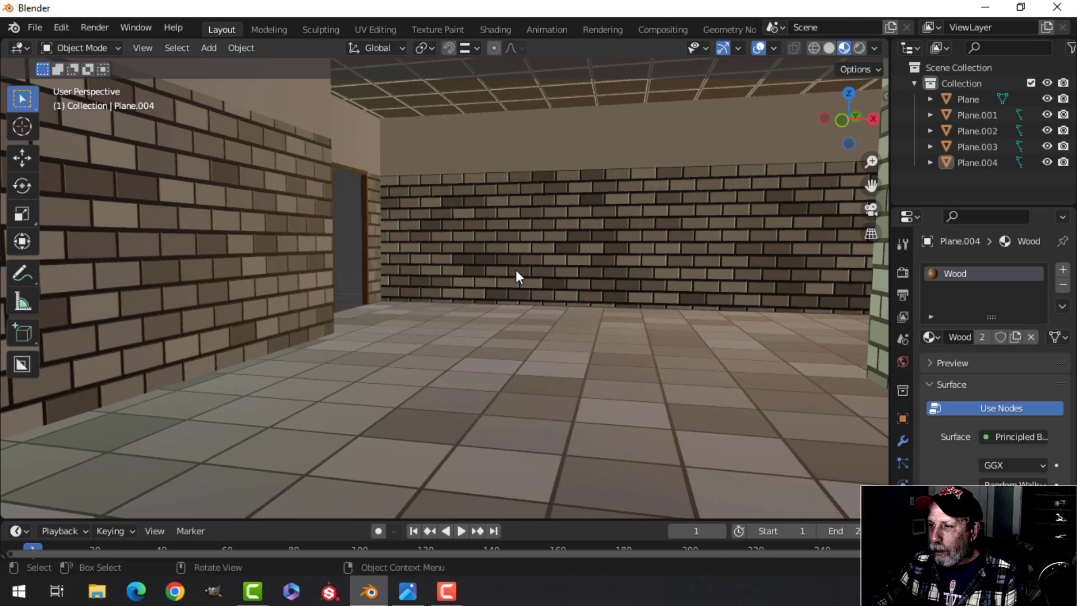
scroll(516, 271, "down", 1)
middle_click_drag(520, 272, 533, 272, "shift")
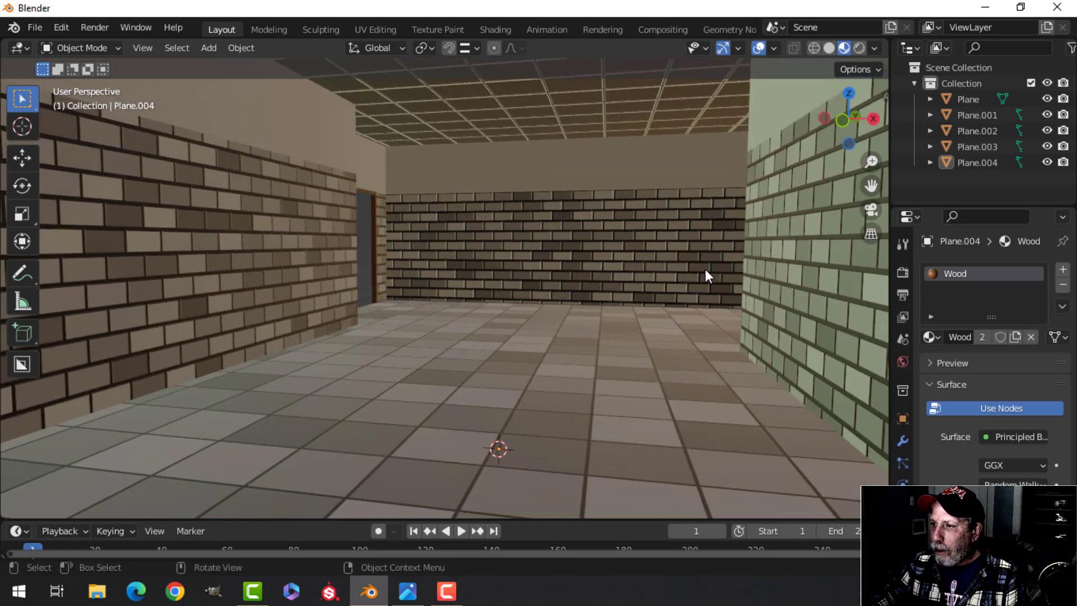
middle_click_drag(791, 267, 590, 265)
scroll(588, 305, "down", 4)
scroll(639, 277, "up", 4)
middle_click_drag(580, 251, 586, 233, "shift")
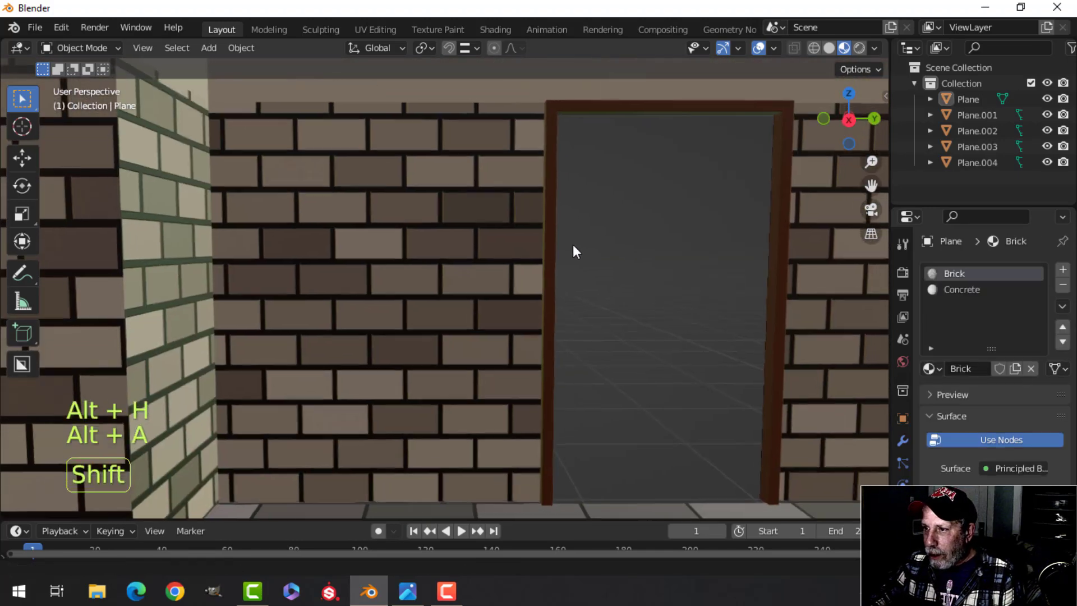
Duplicate one vertical edge of each door frame post in place
left_click(550, 220)
key("Tab")
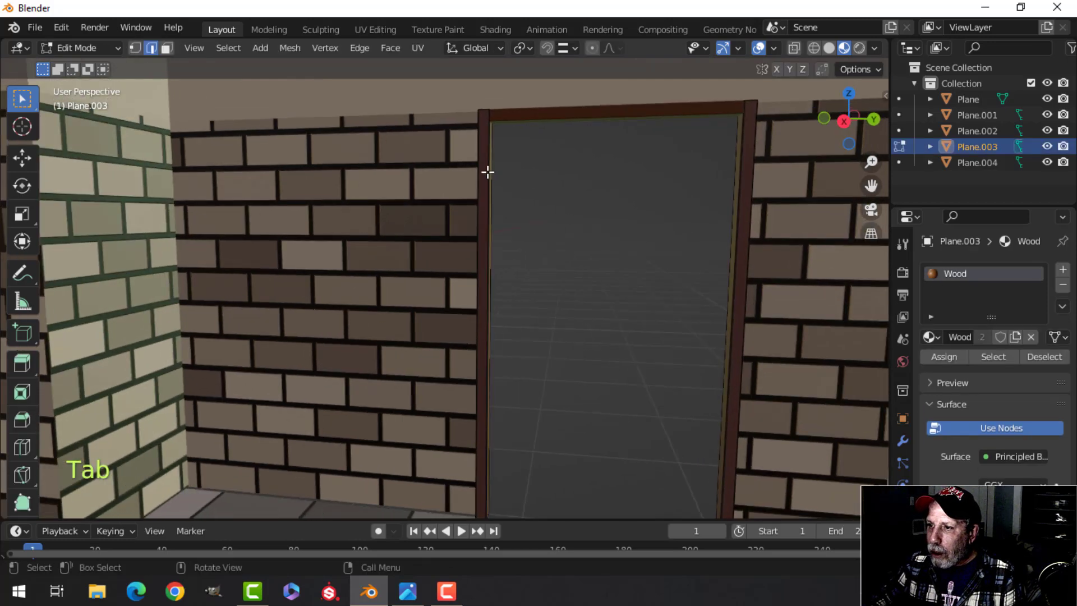
scroll(738, 221, "down", 5)
middle_click_drag(683, 265, 623, 267, "shift")
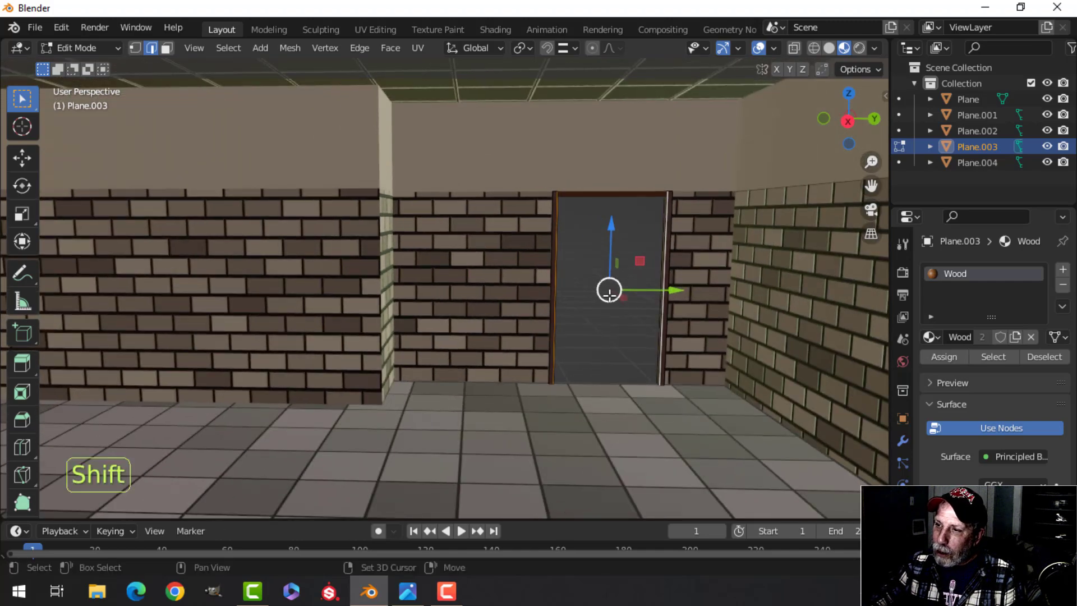
scroll(610, 294, "down", 3)
middle_click_drag(606, 313, 671, 318, "shift")
scroll(640, 282, "down", 6)
key("shift+d")
right_click(678, 286)
Move the duplicated post edges along X, out of the doorway into the room
scroll(714, 311, "up", 4)
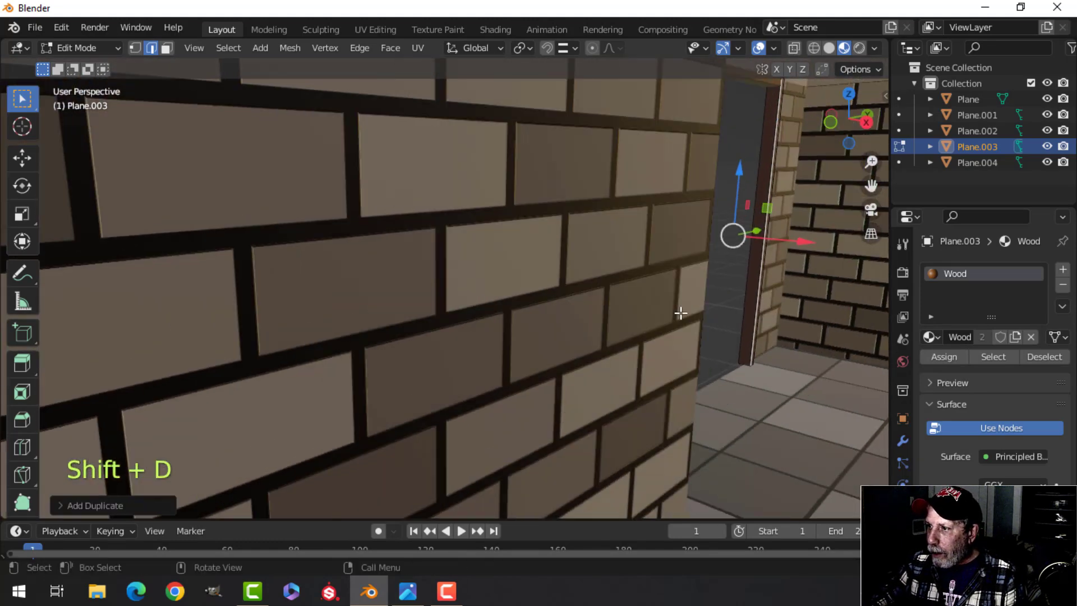
left_click_drag(798, 246, 851, 262)
scroll(817, 284, "down", 4)
middle_click_drag(817, 284, 739, 286, "shift")
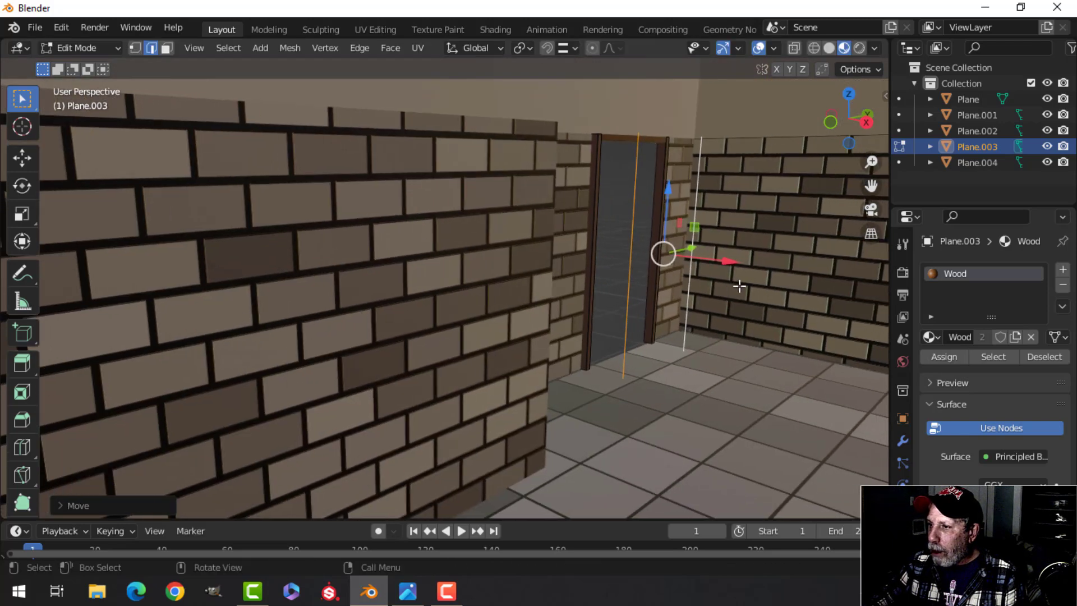
left_click_drag(723, 262, 770, 286)
middle_click_drag(708, 191, 682, 270, "shift")
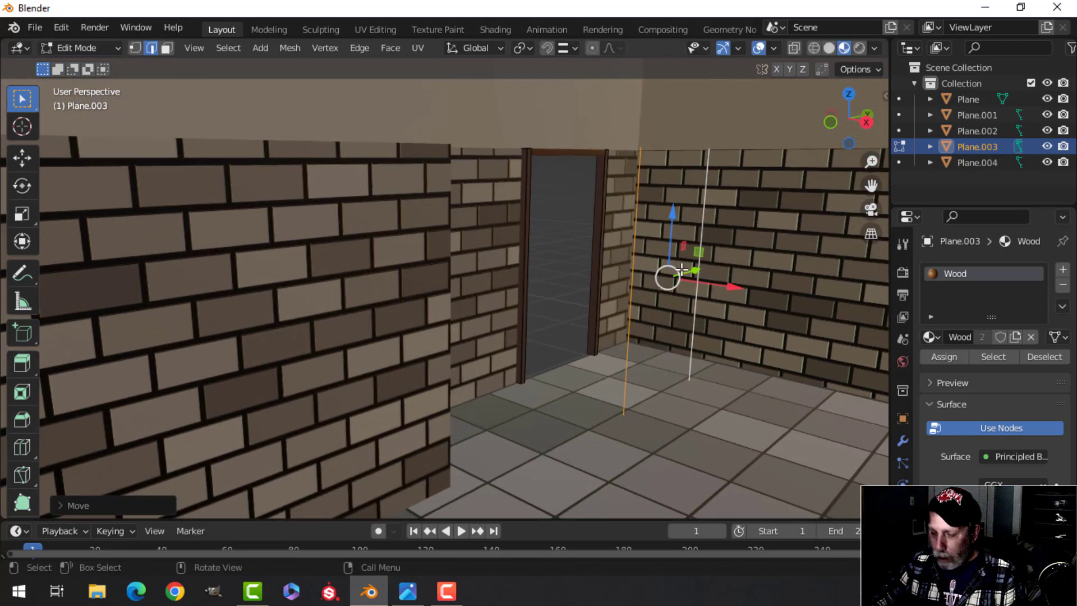
Separate the duplicated edges into their own object and select all of its geometry
key("p")
left_click(681, 270)
key("Tab")
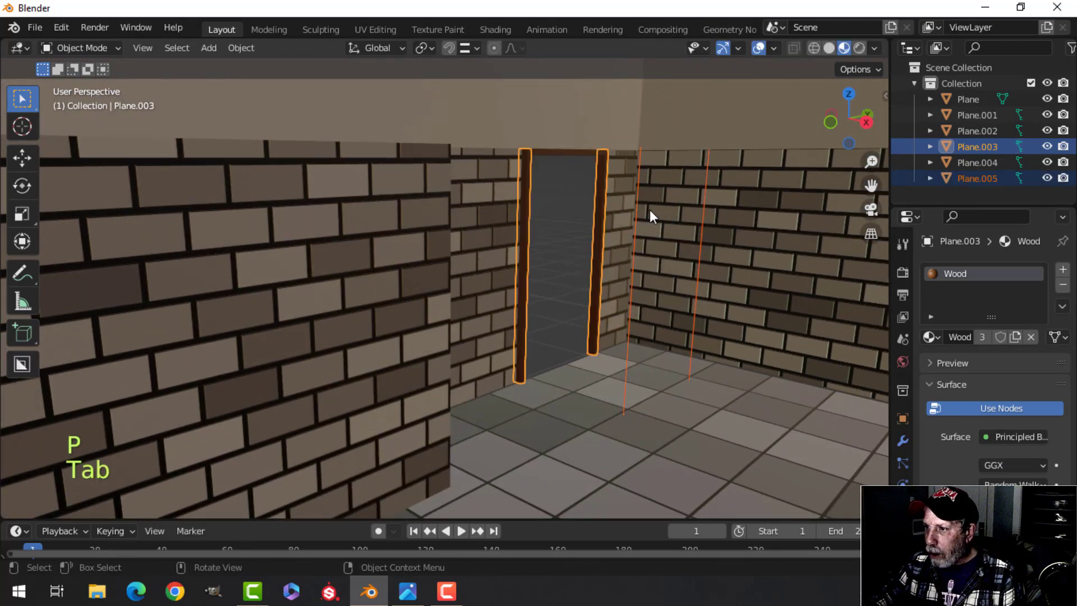
left_click(647, 212)
key("Tab")
key("a")
middle_click_drag(666, 248, 728, 229)
key("Tab")
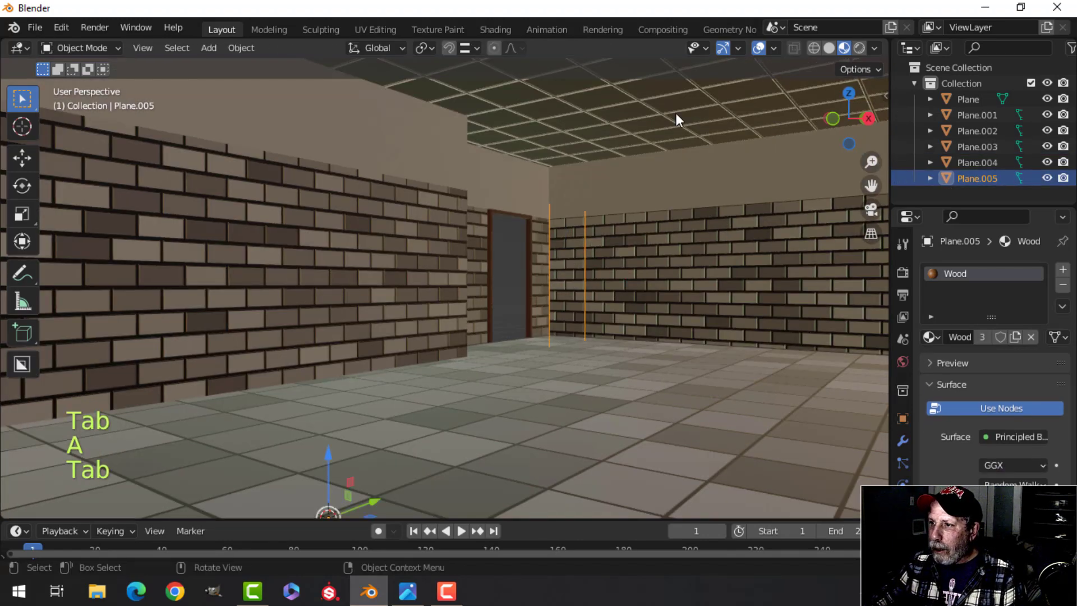
Hide the ceiling object to open up the view into the room from above
left_click(721, 155)
key("h")
middle_click_drag(721, 152, 594, 282)
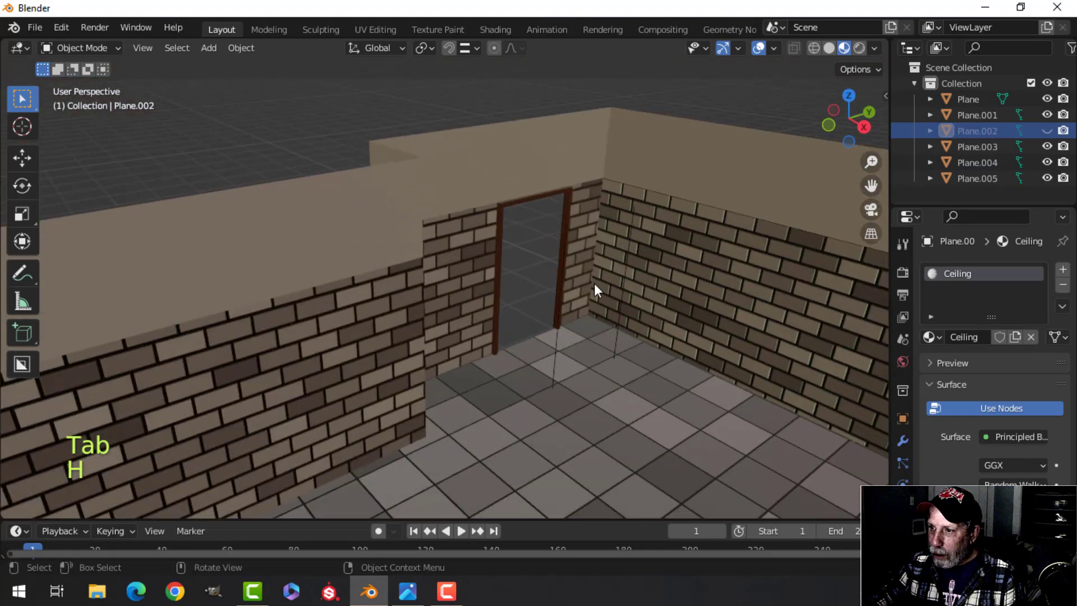
Select all of the separated edges in Edit Mode and move them clear of the door frame, in front of a plain brick wall
left_click(567, 283)
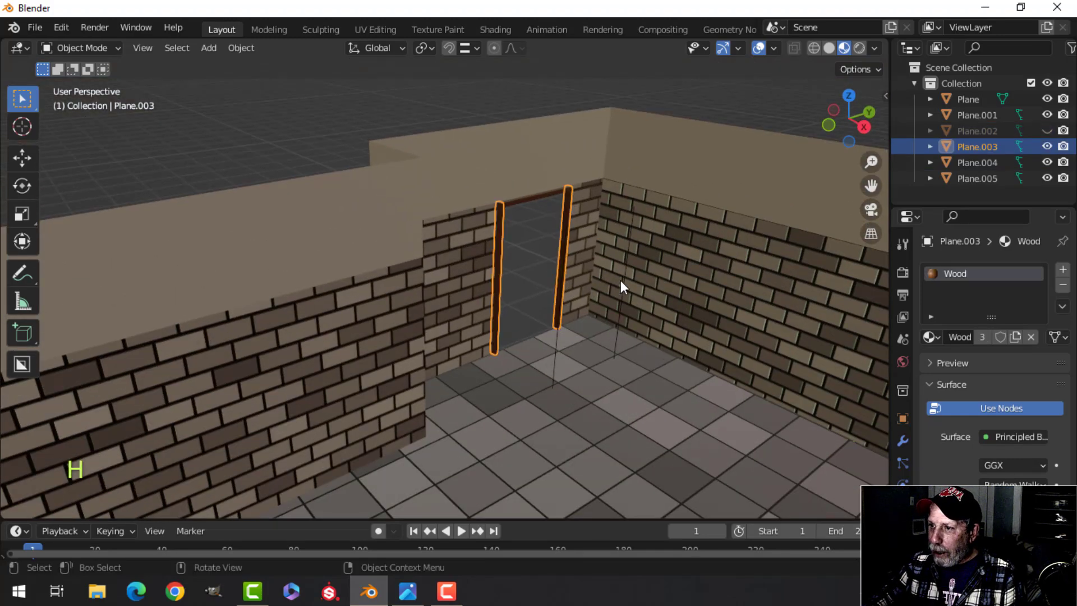
left_click(556, 349)
middle_click_drag(584, 341, 620, 269)
key("Tab")
key("a")
scroll(621, 300, "down", 3)
left_click_drag(621, 269, 404, 301)
middle_click_drag(404, 302, 534, 308)
scroll(533, 308, "down", 2)
scroll(535, 309, "up", 3)
left_click_drag(541, 327, 548, 330)
scroll(588, 309, "up", 4)
middle_click_drag(588, 309, 615, 291, "shift")
scroll(594, 310, "down", 6)
Scale the two vertical edges along Y to about 0.98 to make the door slightly narrower than its opening
scroll(593, 310, "up", 2)
key("s")
key("y")
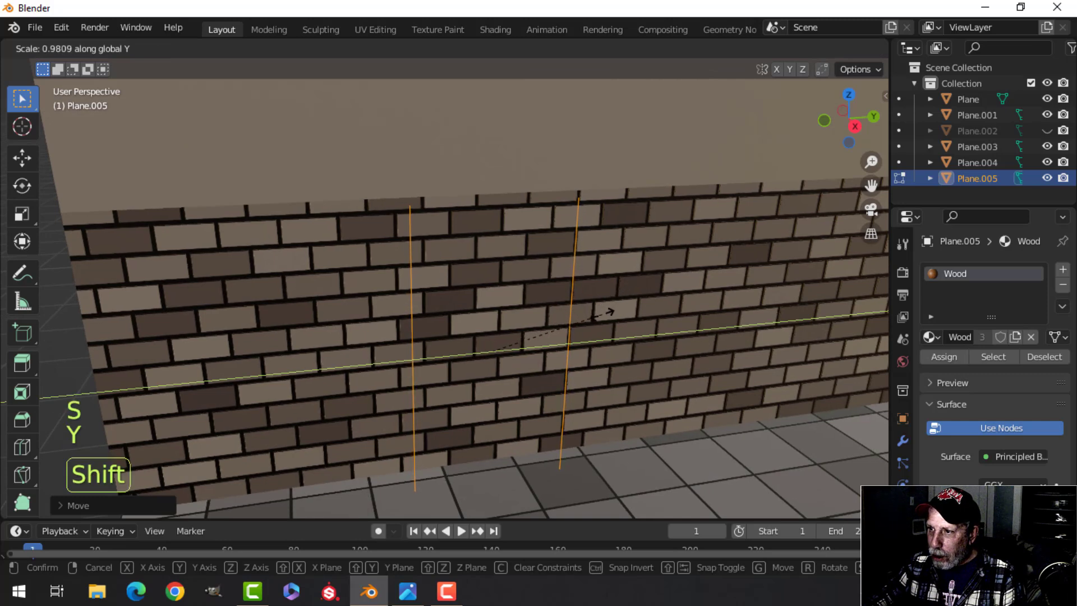
left_click(586, 322)
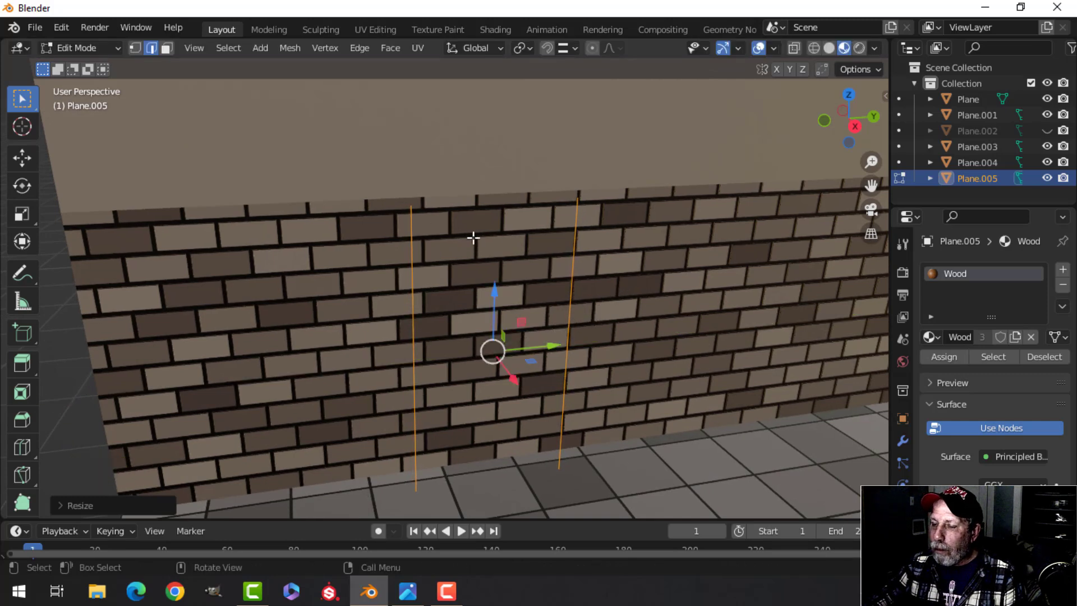
Fill a face between the two vertical edges and extrude it about 0.05 m to form a door slab
key("1")
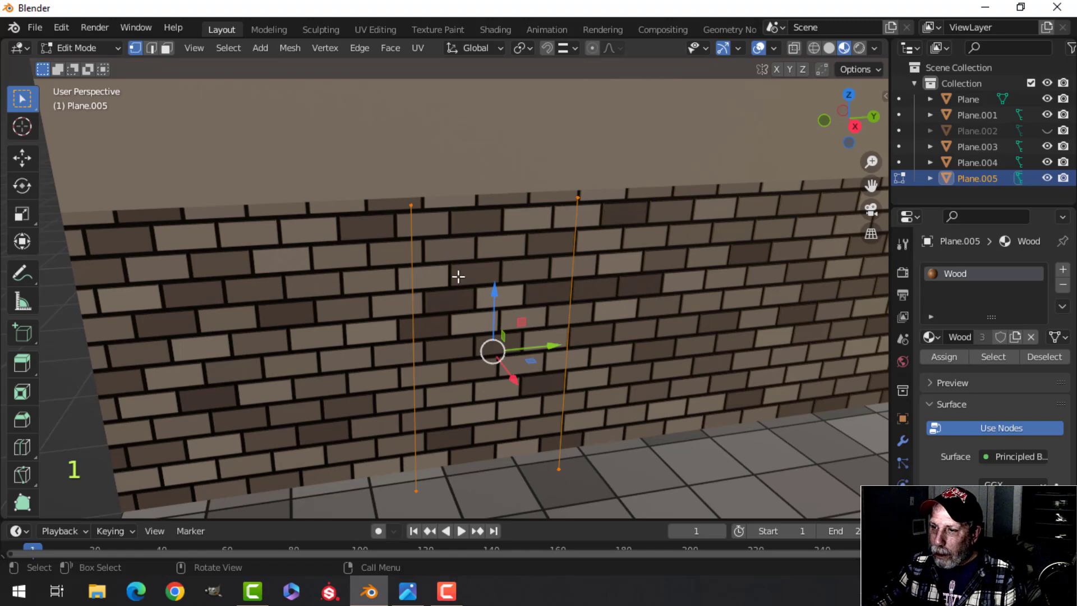
key("f")
mouse_move(564, 274)
middle_mouse_down()
mouse_move(623, 270)
mouse_move(551, 285)
mouse_move(572, 264)
mouse_move(550, 243)
mouse_move(524, 253)
mouse_move(534, 258)
mouse_move(521, 252)
mouse_move(548, 241)
mouse_move(544, 250)
mouse_move(559, 256)
middle_mouse_up()
scroll(623, 269, "up", 1)
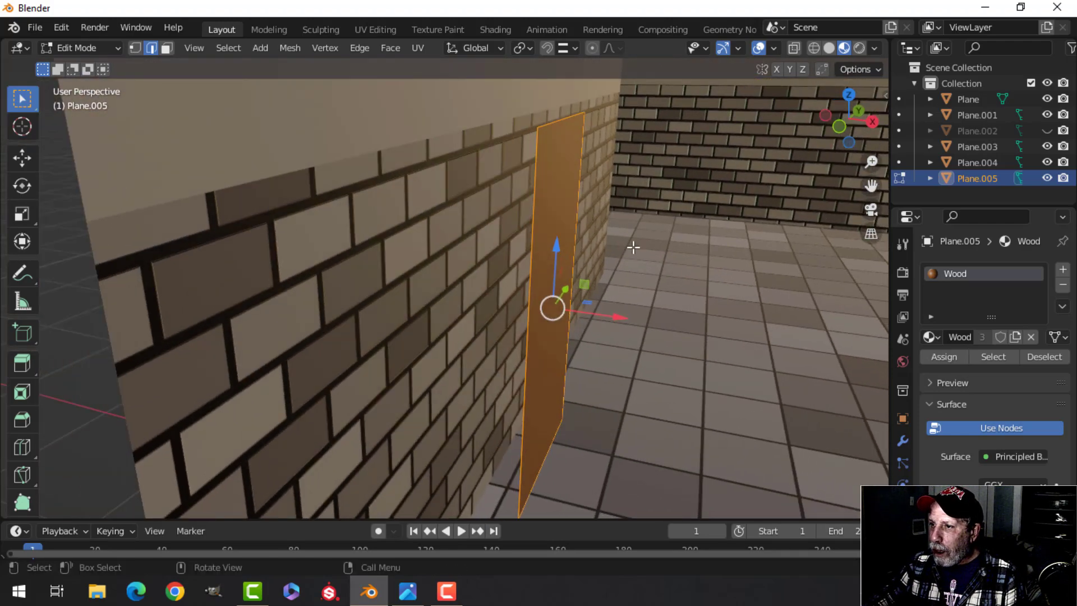
key("e")
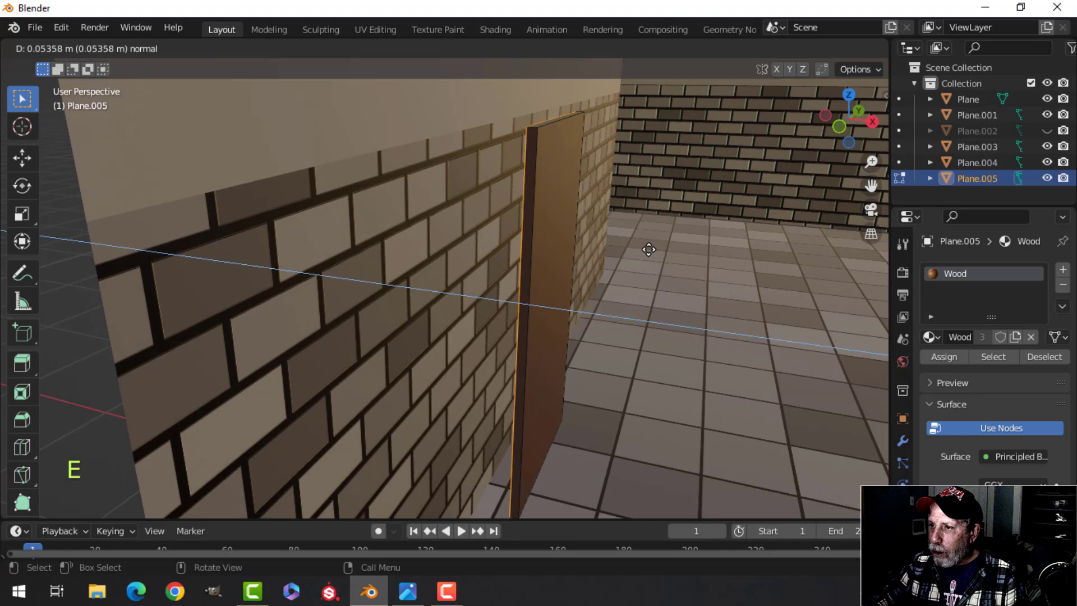
left_click(649, 249)
middle_click_drag(649, 249, 583, 253)
Select the whole door slab, check its normals with the Face Orientation overlay, and deselect it
key("a")
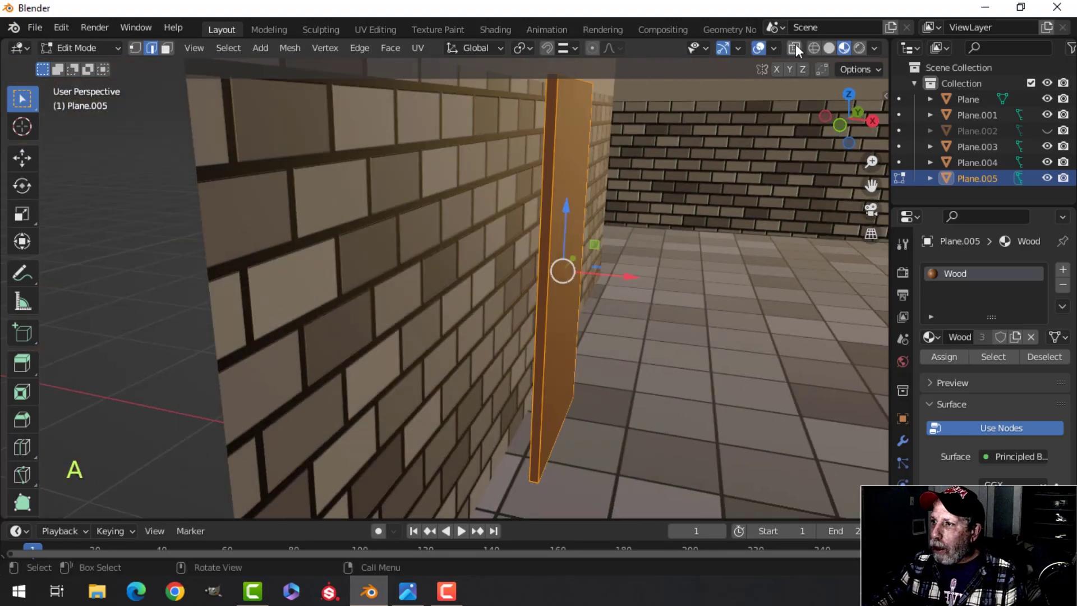
left_click(773, 48)
left_click(706, 368)
left_click(706, 368)
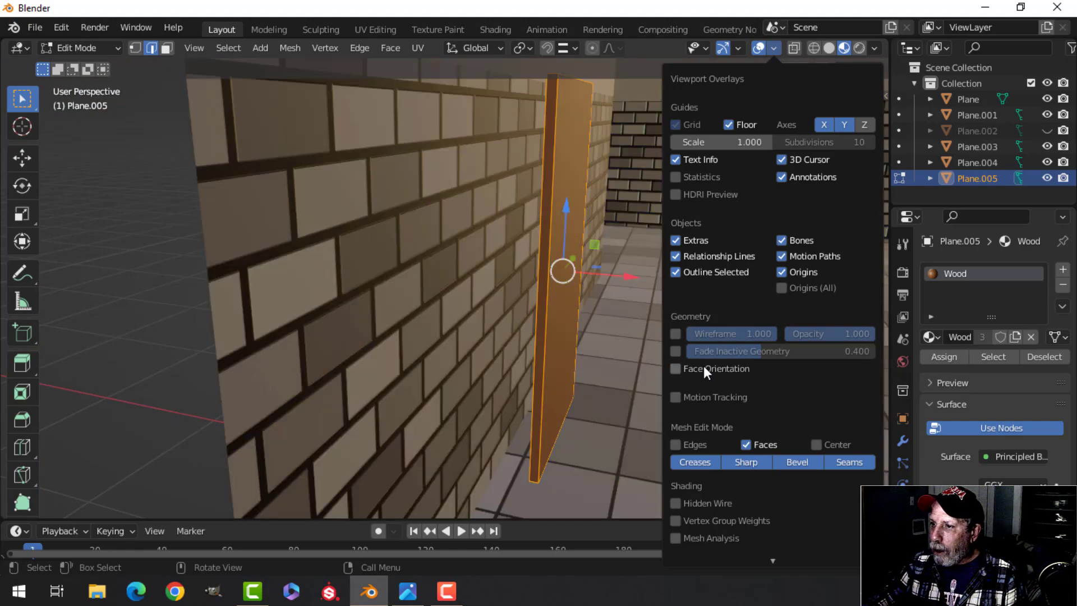
middle_click_drag(605, 266, 519, 275)
key("alt+a")
middle_click_drag(387, 260, 505, 249, "shift")
Consult the leaning door in the reference image and add a vertical loop cut close to the door slab's +Y edge
left_click(408, 594)
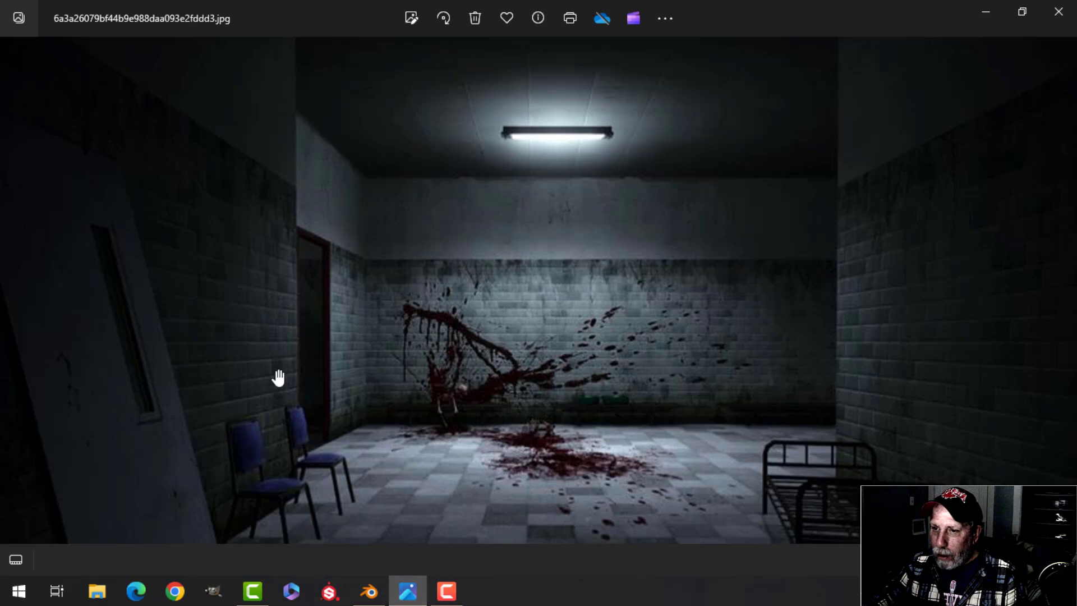
scroll(151, 324, "down", 3)
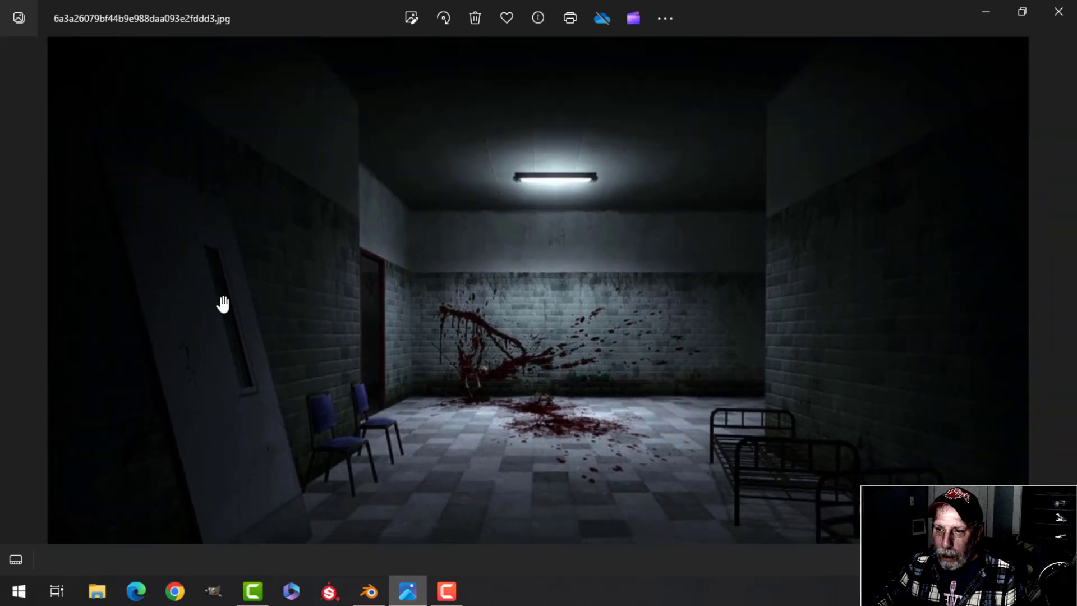
left_click(377, 595)
middle_click_drag(421, 303, 455, 315)
key("ctrl+r")
left_click(424, 130)
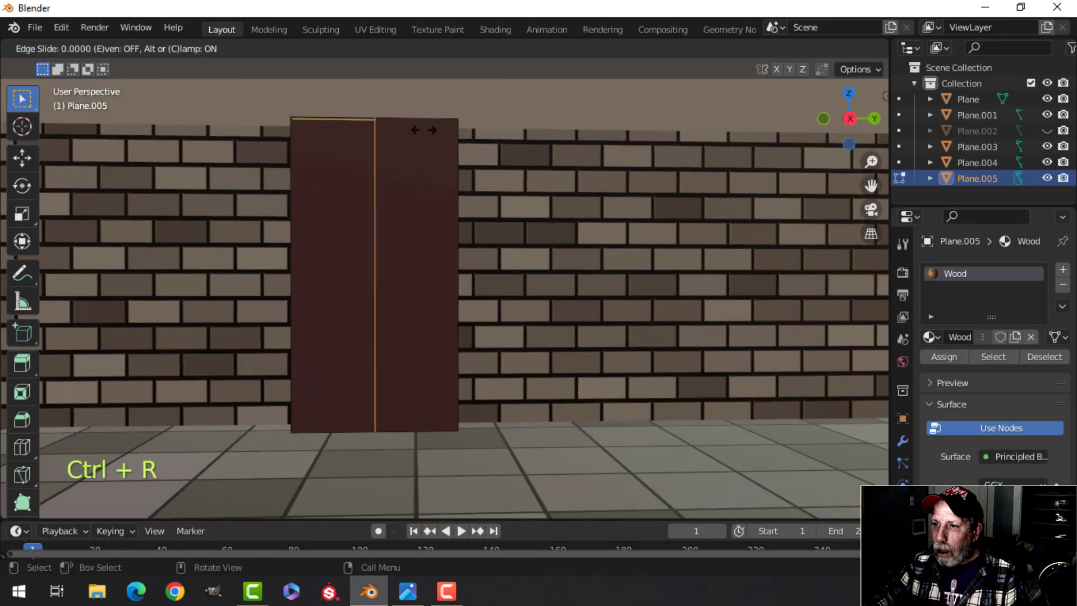
left_click(486, 136)
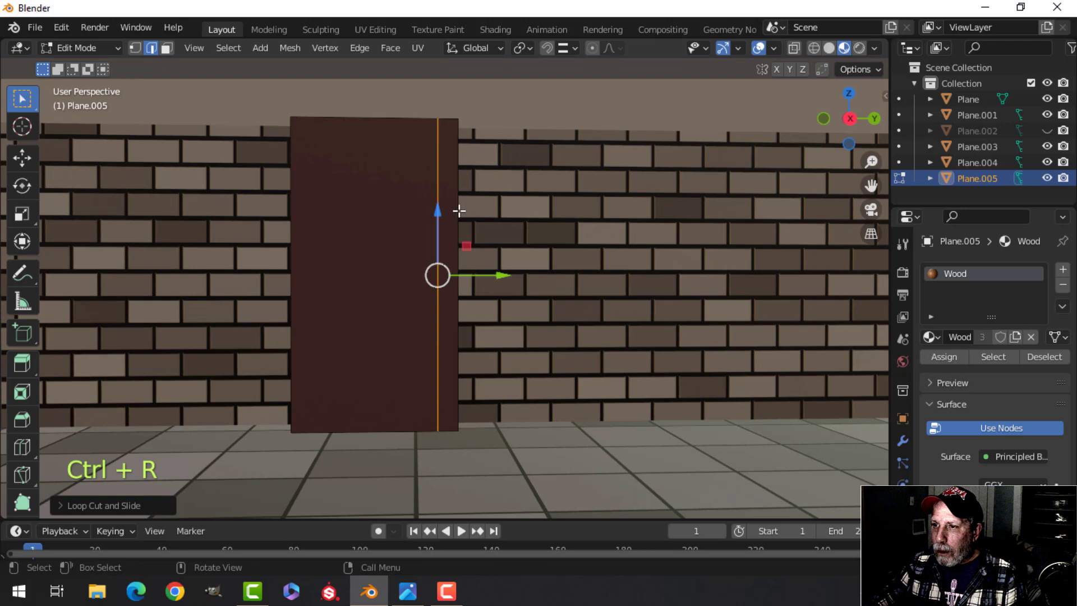
Add a second vertical loop cut farther in from the first, comparing its spacing with the door's narrow window in the reference image
left_click(408, 591)
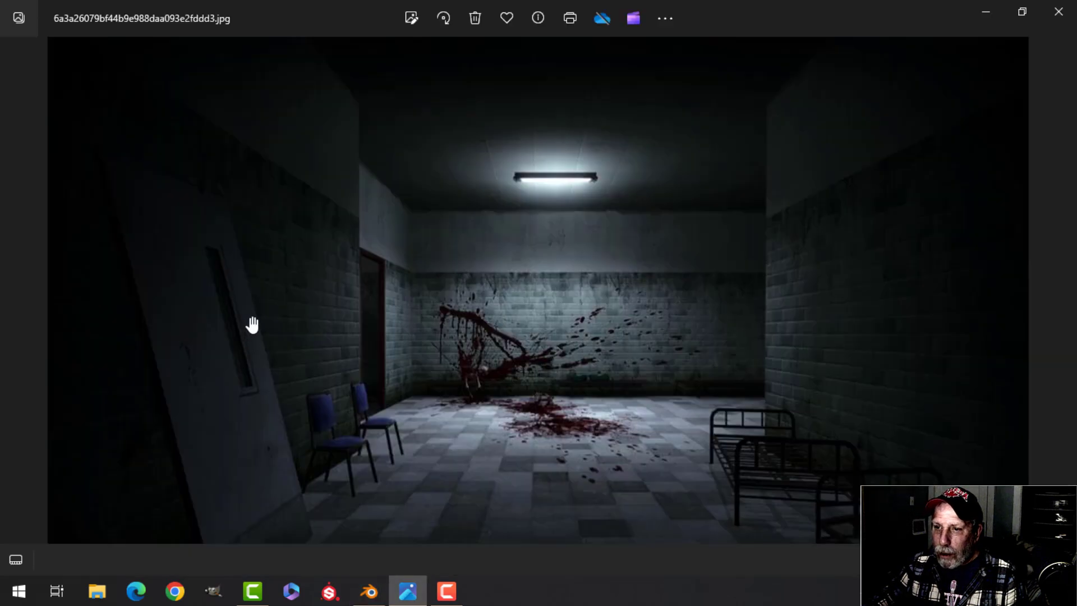
left_click(370, 591)
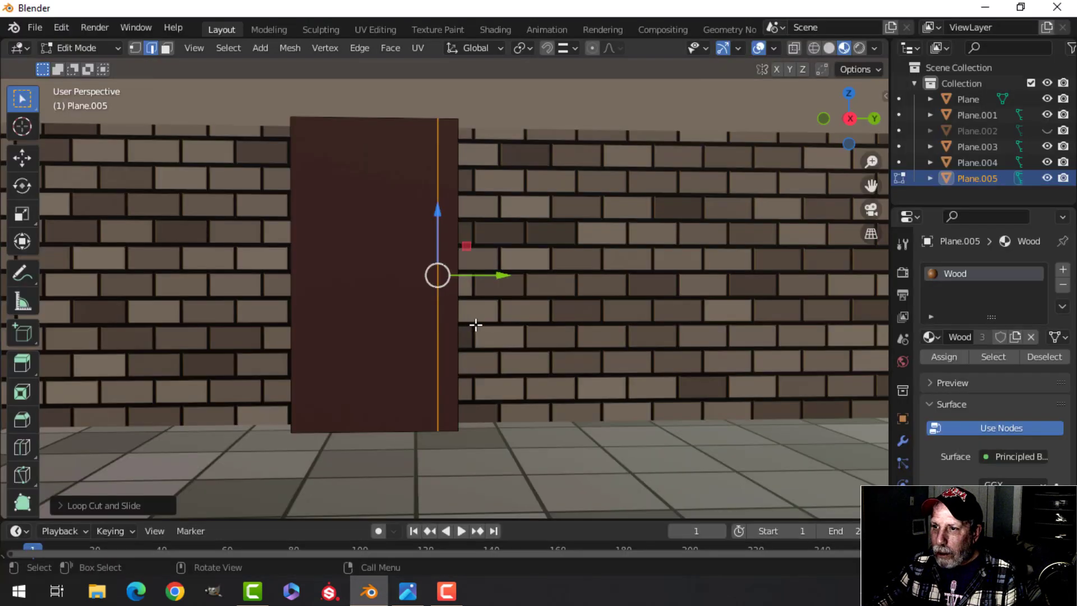
key("ctrl+r")
left_click(407, 138)
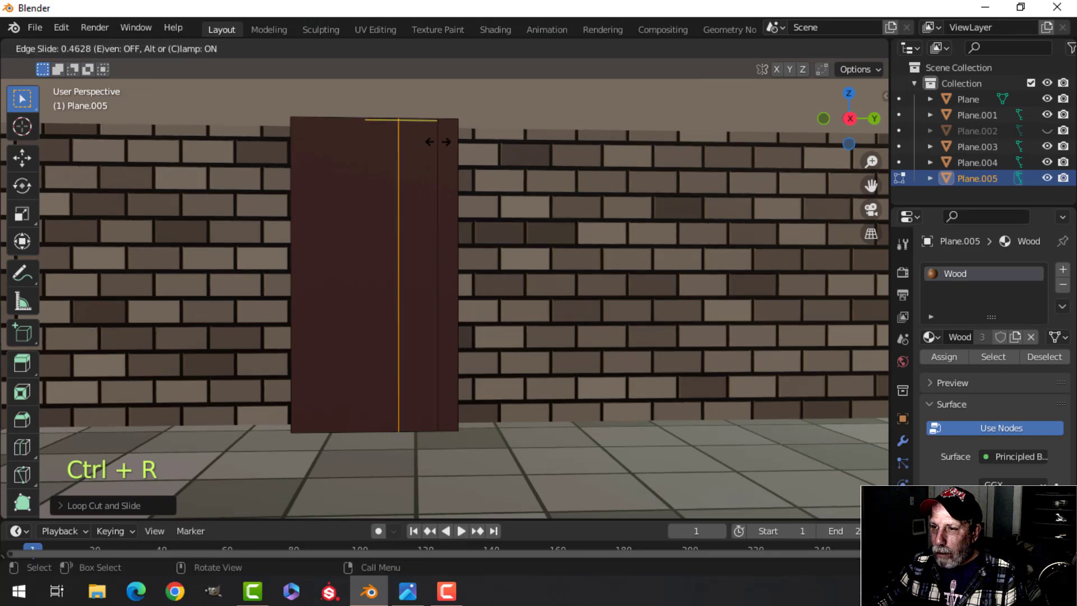
left_click(437, 141)
left_click(406, 591)
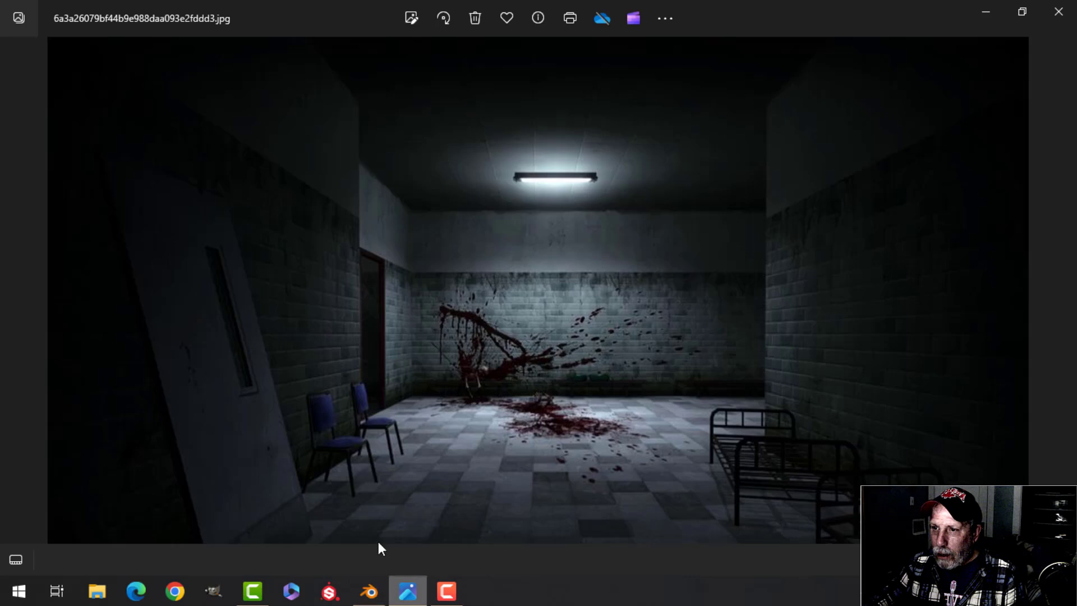
left_click(369, 590)
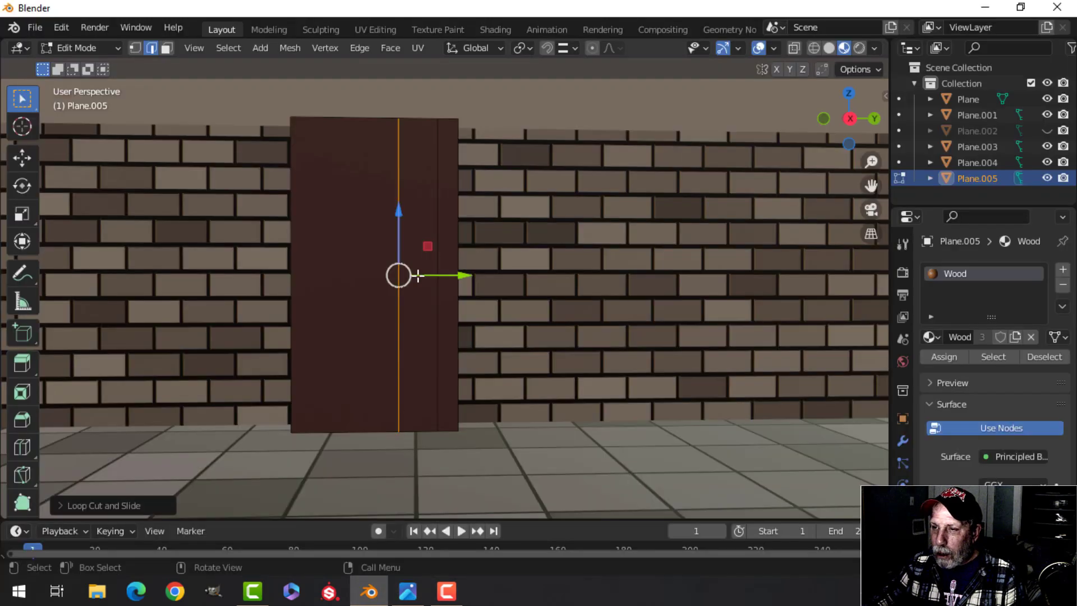
Following the reference image, add horizontal loop cuts just below the door's mid-height and near its top, at edge slides of about 0.15 and -0.66
left_click(408, 595)
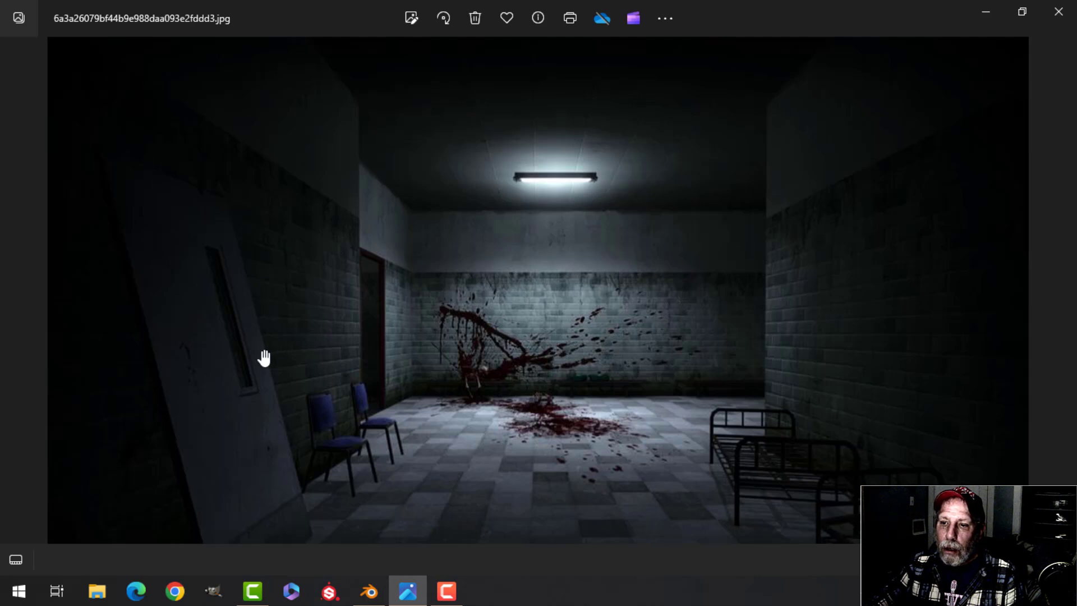
left_click(369, 590)
key("ctrl+r")
left_click(454, 359)
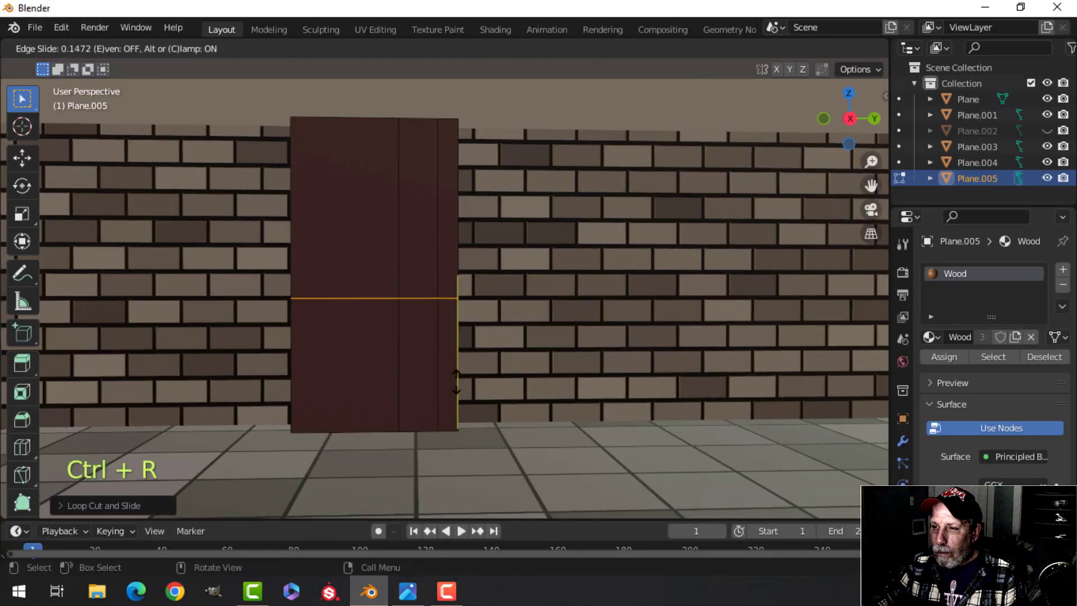
left_click(456, 381)
key("ctrl+r")
left_click(435, 216)
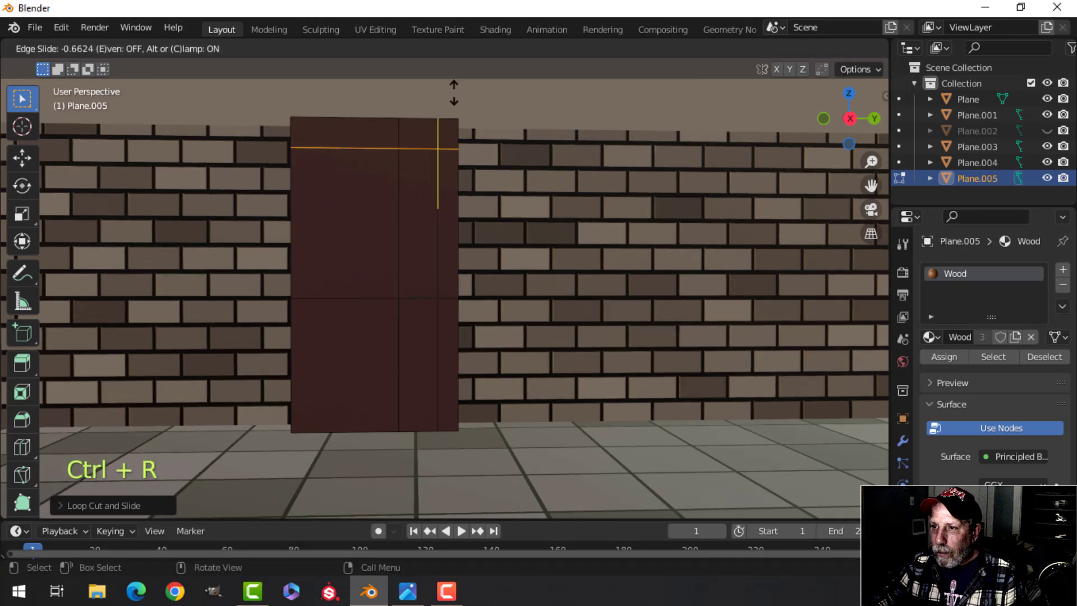
left_click(452, 97)
key("alt+a")
Isolate the door slab in local view and show it with solid shading
middle_click_drag(443, 212, 544, 284)
key("3")
left_click(505, 250)
key("Tab")
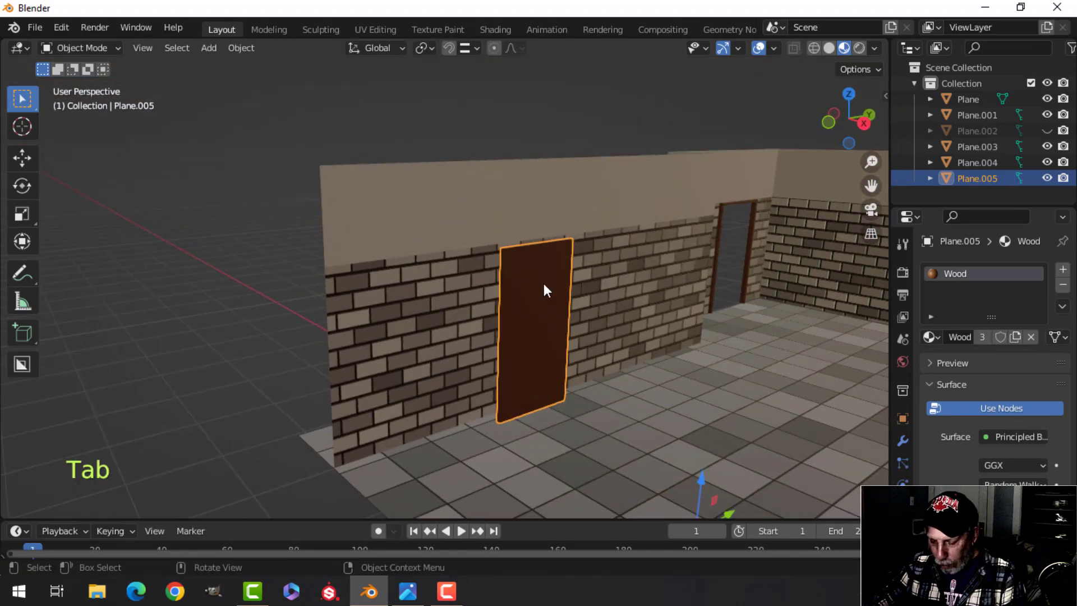
key("slash")
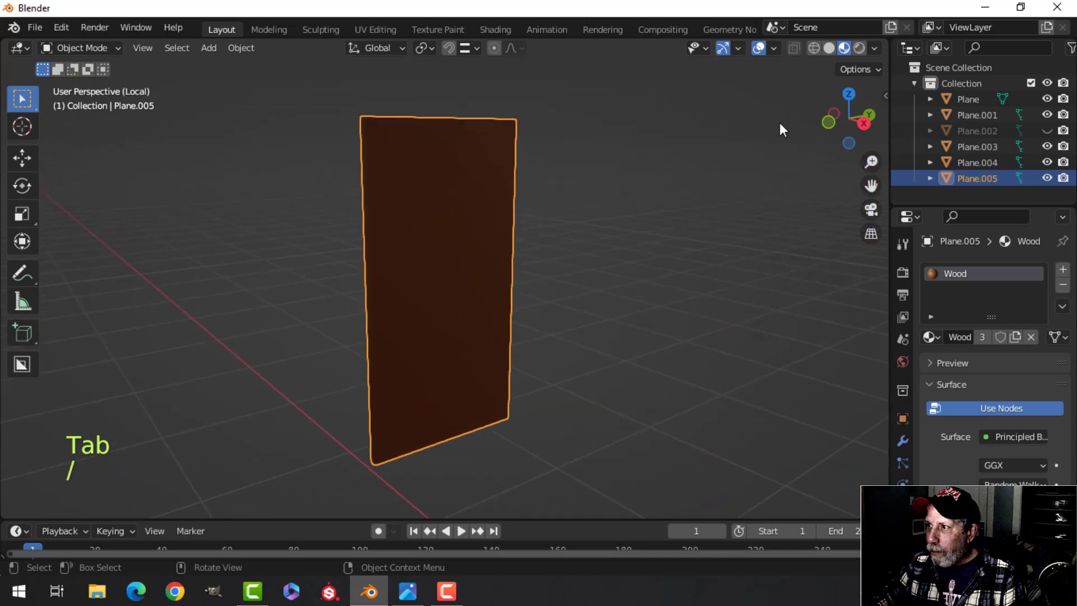
left_click(829, 48)
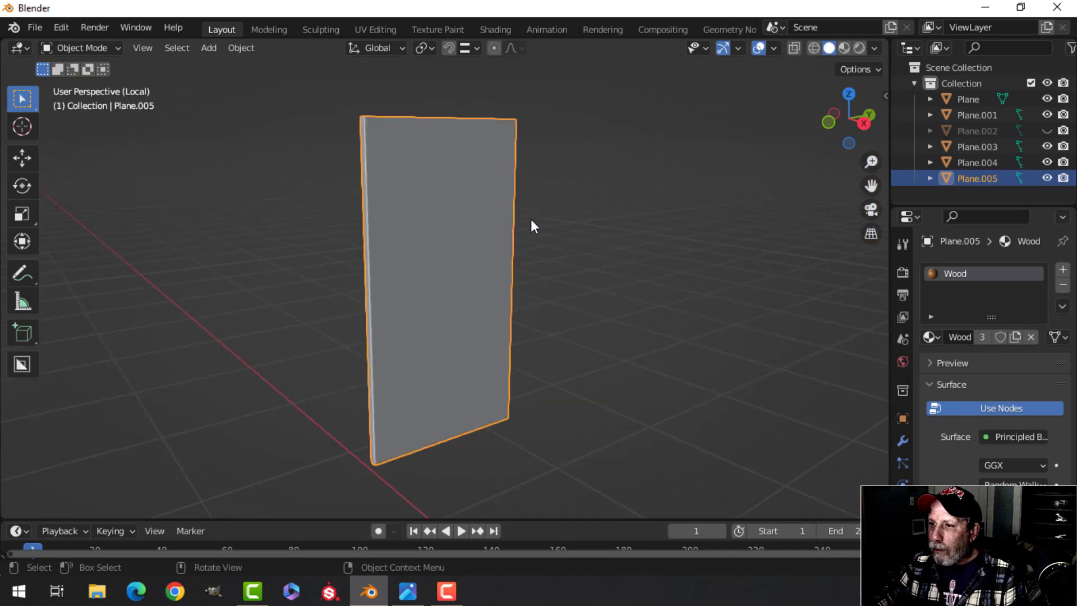
Select the narrow window faces on both sides of the slab and bridge their edge loops to cut the opening
key("Tab")
middle_click_drag(505, 228, 471, 221)
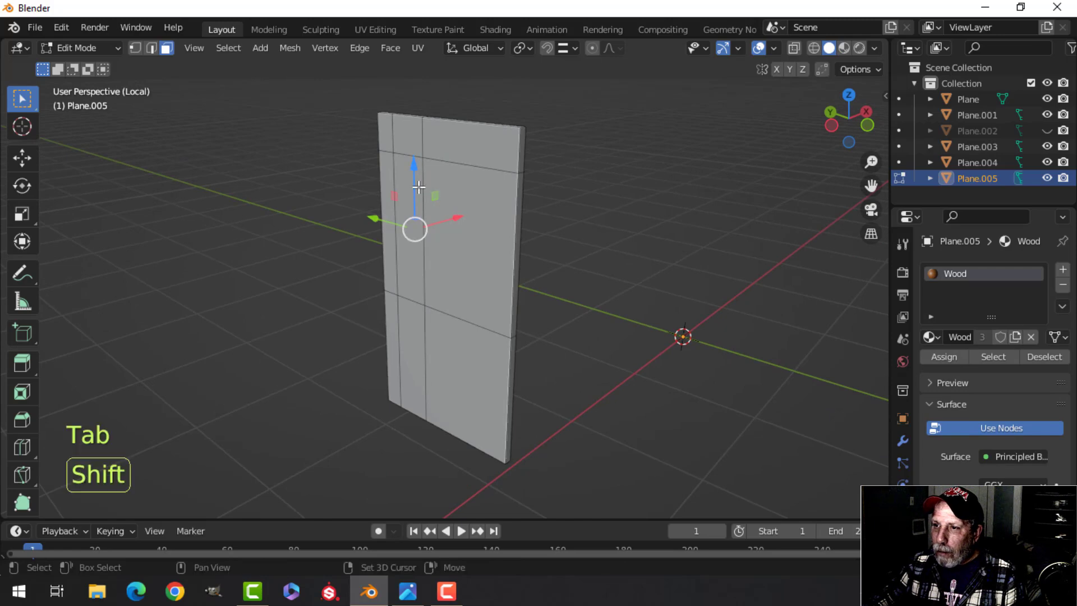
middle_click_drag(574, 206, 441, 229)
key("ctrl+e")
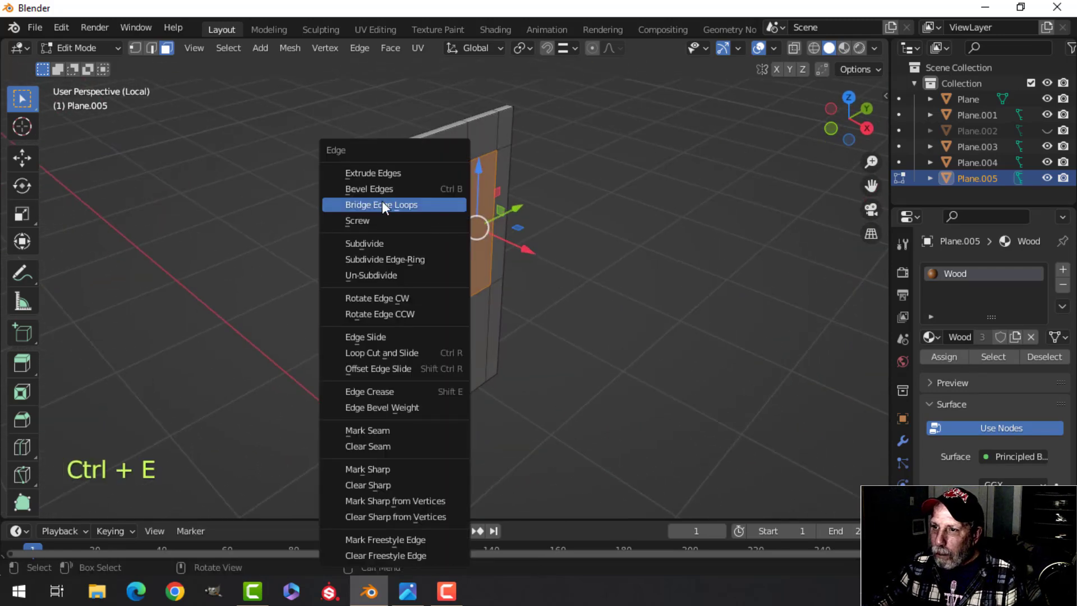
left_click(383, 203)
scroll(527, 208, "up", 3)
middle_click_drag(527, 209, 514, 191)
key("alt+a")
Add a centred loop cut around the inner faces of the window opening and shift it slightly along +X
scroll(479, 205, "up", 2)
scroll(479, 205, "down", 2)
scroll(515, 214, "up", 3)
scroll(460, 279, "up", 2)
mouse_move(460, 279)
middle_mouse_down("shift")
mouse_move(471, 297)
mouse_move(466, 263)
middle_mouse_up("shift")
scroll(469, 309, "down", 1)
key("ctrl+r")
left_click(451, 325)
right_click(451, 326)
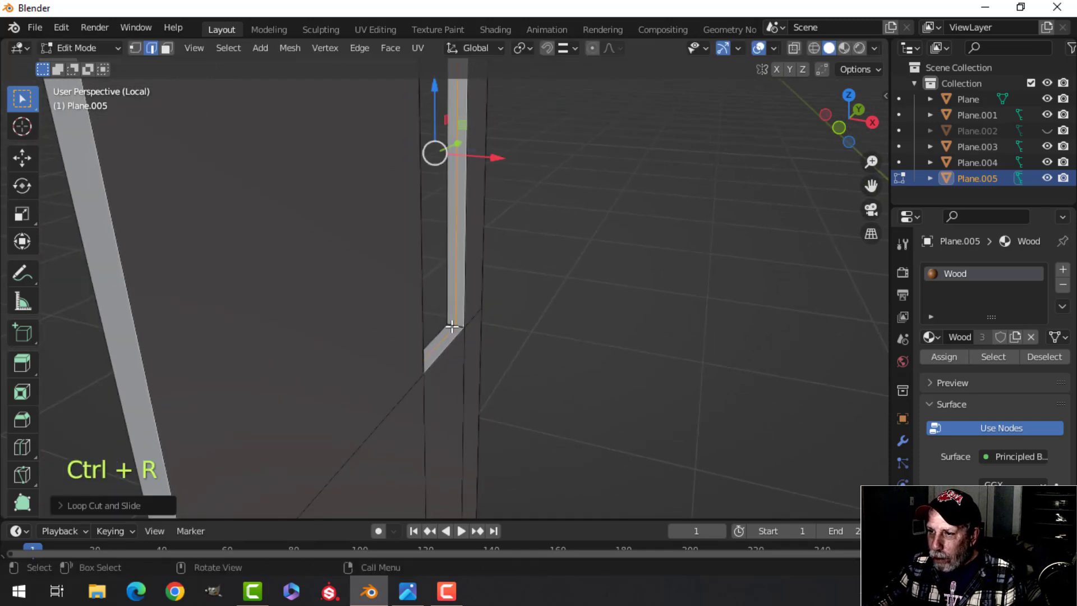
scroll(507, 298, "down", 1)
middle_click_drag(507, 280, 515, 295, "shift")
scroll(517, 274, "up", 2)
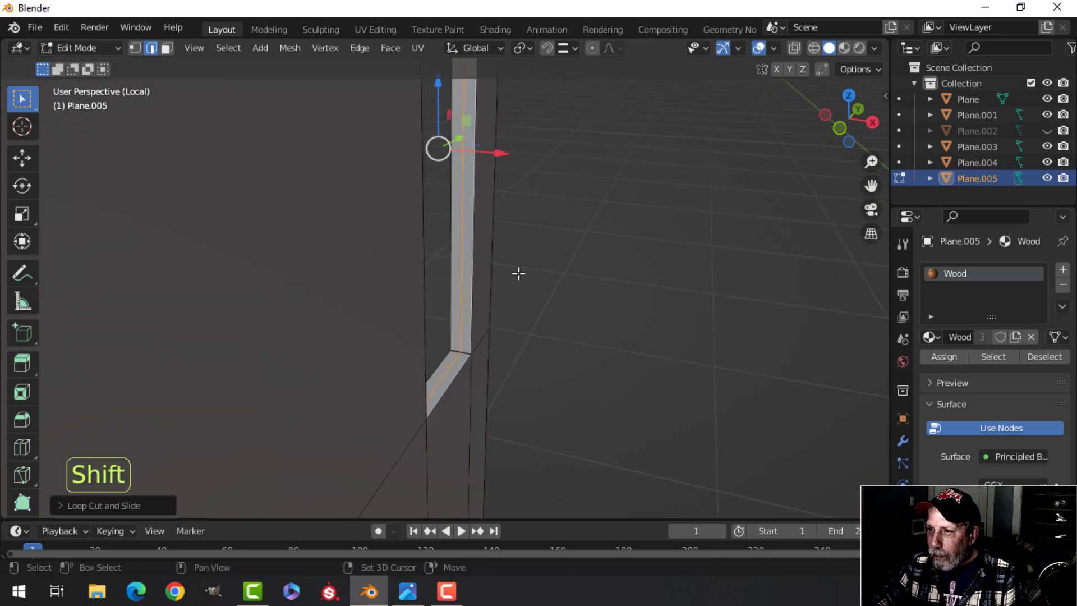
middle_click_drag(503, 193, 503, 221, "shift")
left_click_drag(500, 182, 507, 184)
scroll(551, 247, "up", 2)
middle_click_drag(540, 248, 489, 171, "shift")
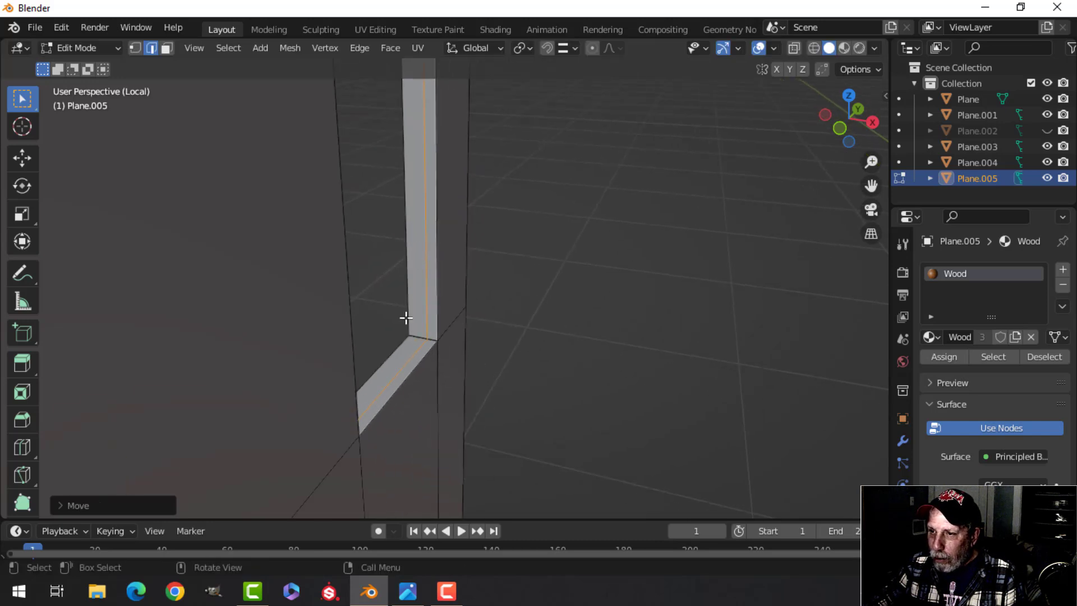
Select one face loop inside the window opening and extrude it slightly inward with Shrink/Fatten to form a rim
key("alt+a")
key("3")
left_click(415, 337, "alt")
middle_click_drag(526, 305, 531, 282)
key("e")
key("alt+s")
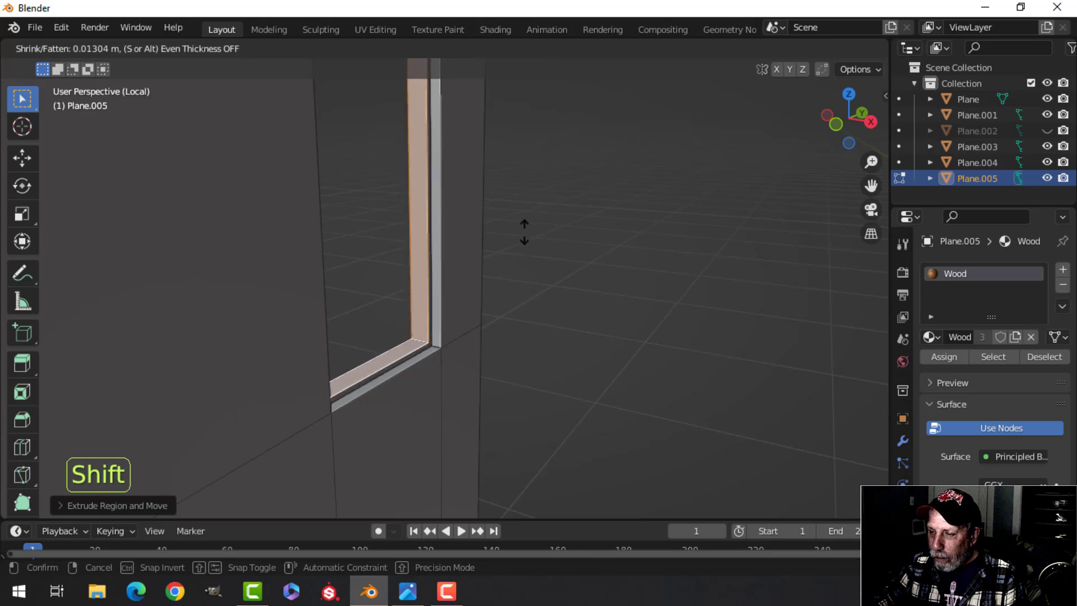
left_click(525, 208)
middle_click_drag(525, 208, 473, 315)
Add a Bevel modifier to the door with an amount of 0.02 m and 3 segments
key("Tab")
key("alt+a")
left_click(432, 337)
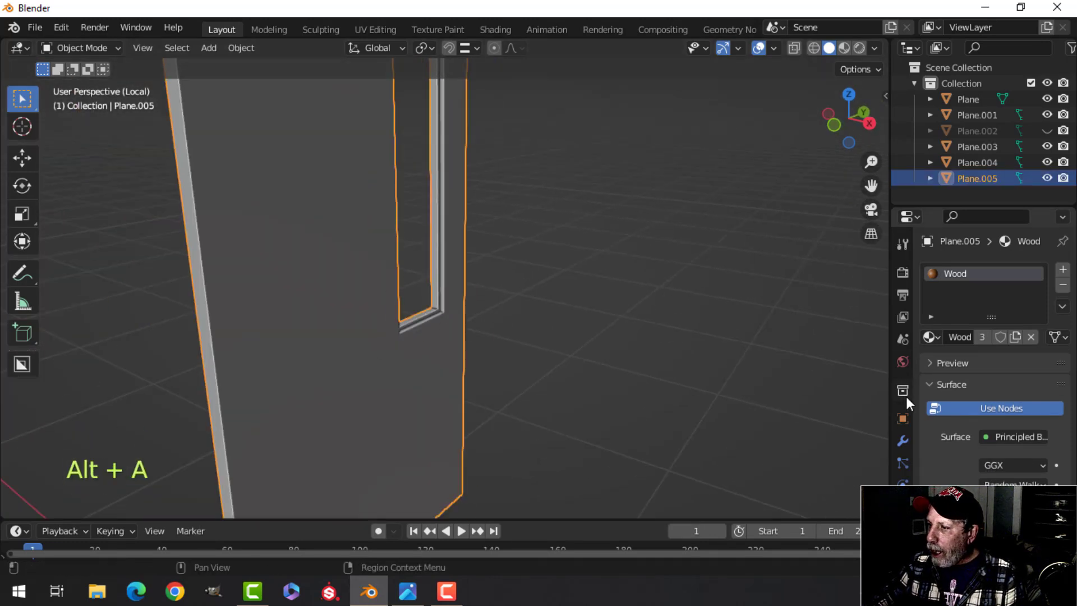
left_click(903, 440)
left_click(953, 269)
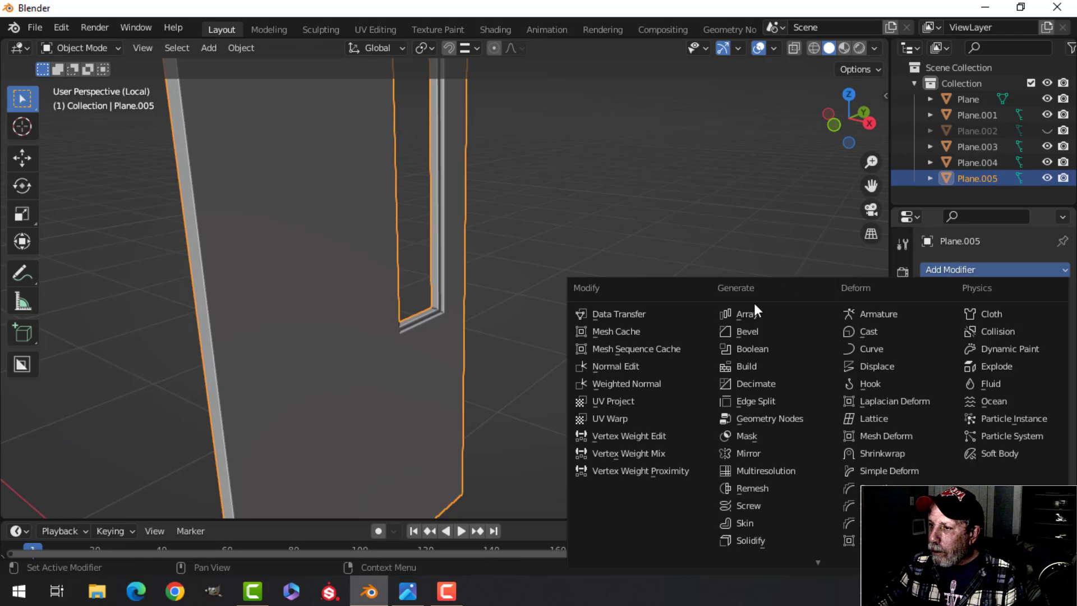
left_click(750, 332)
left_click(1042, 376)
left_click(1042, 376)
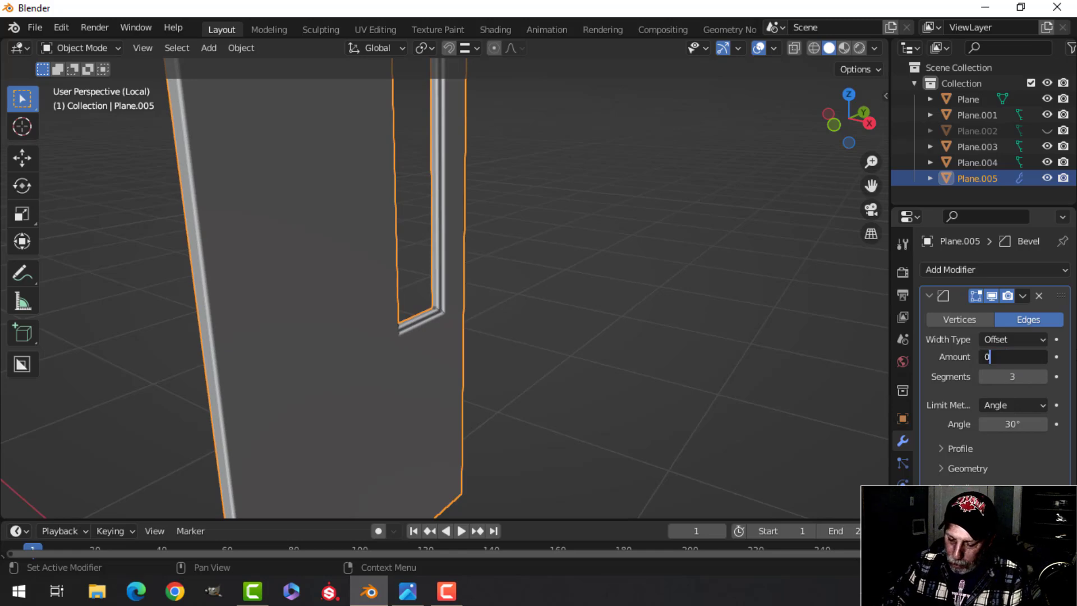
key("alt+a")
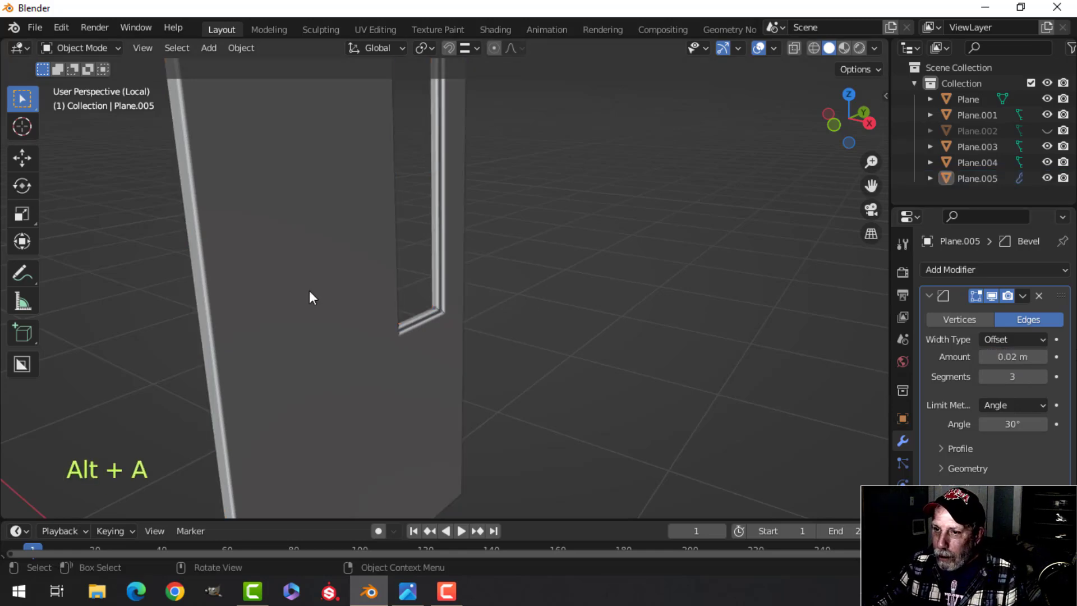
Add a horizontal loop cut across the lower part of the door, below the window, at an edge slide of about -0.25
scroll(291, 295, "down", 4)
middle_click_drag(409, 279, 382, 199)
scroll(339, 194, "up", 3)
scroll(325, 243, "down", 4)
middle_click_drag(364, 243, 412, 282, "shift")
middle_click_drag(411, 330, 407, 262, "shift")
scroll(415, 281, "up", 2)
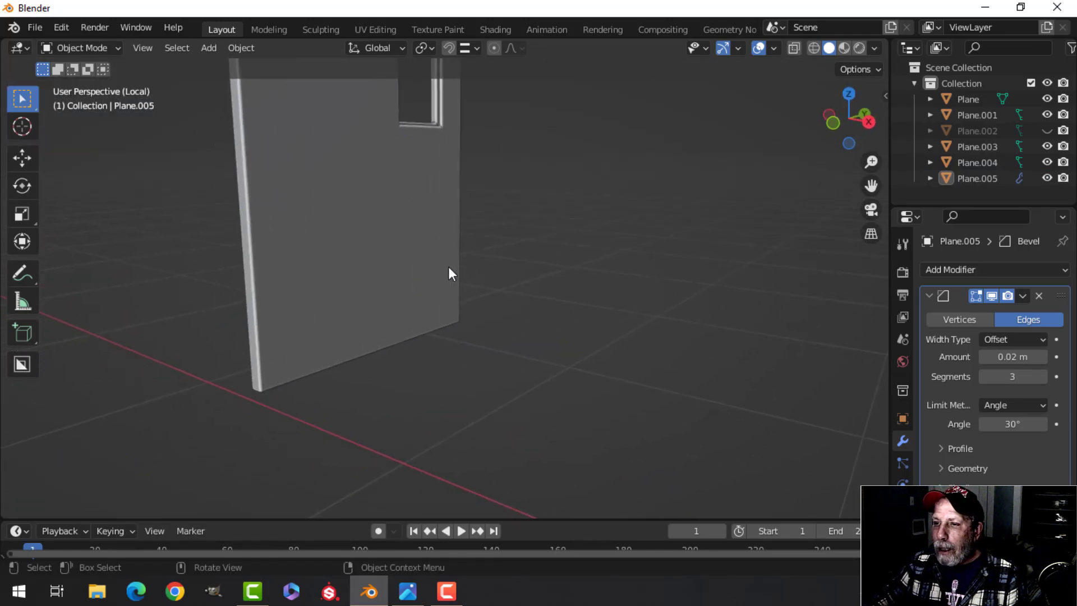
left_click(420, 277)
key("Tab")
key("alt+a")
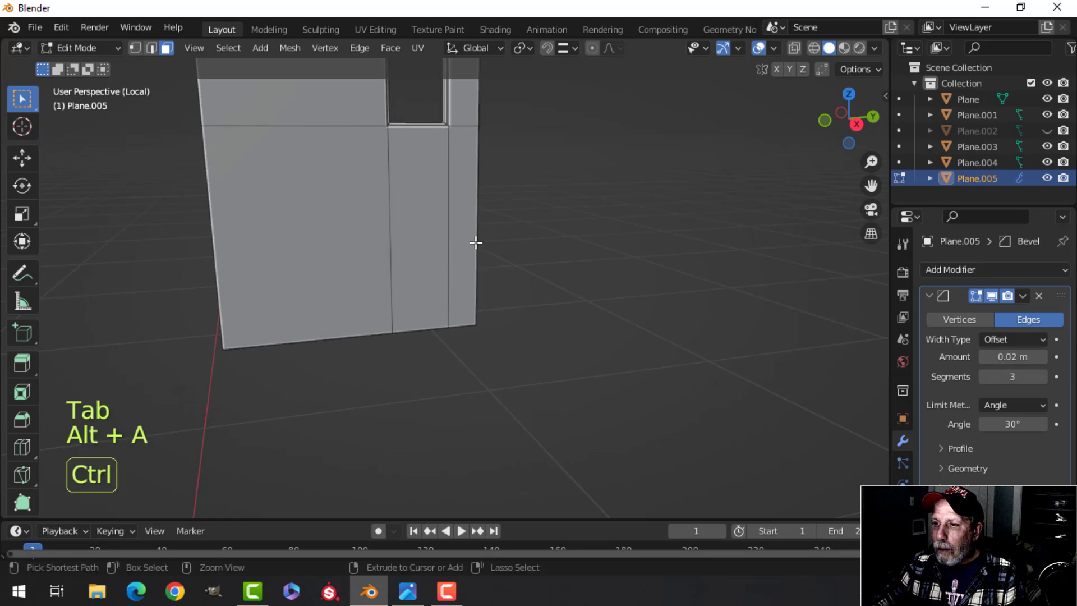
key("ctrl+r")
left_click(475, 246)
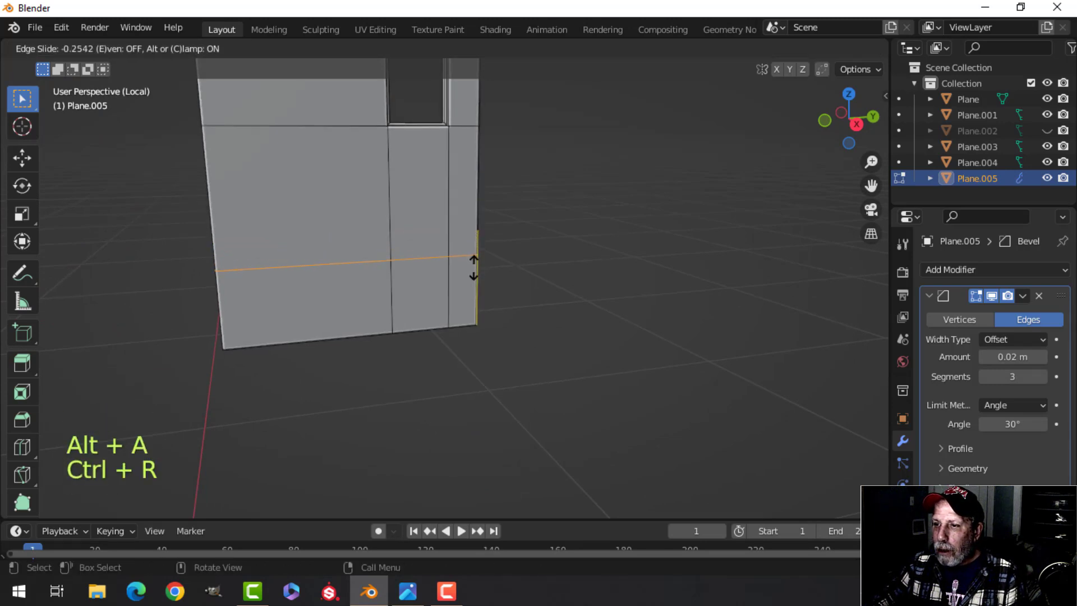
left_click(474, 268)
key("alt+a")
Consult the reference door's base, duplicate the front faces of the slab's lowest strip, and move the copy along +X off the slab
middle_click_drag(433, 298, 468, 278)
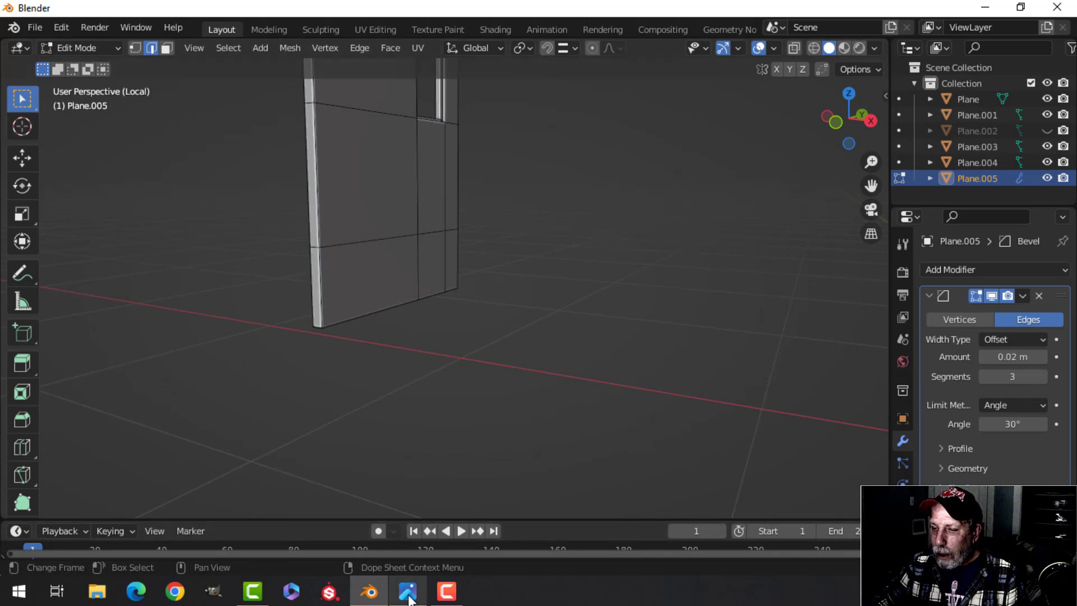
mouse_move(409, 597)
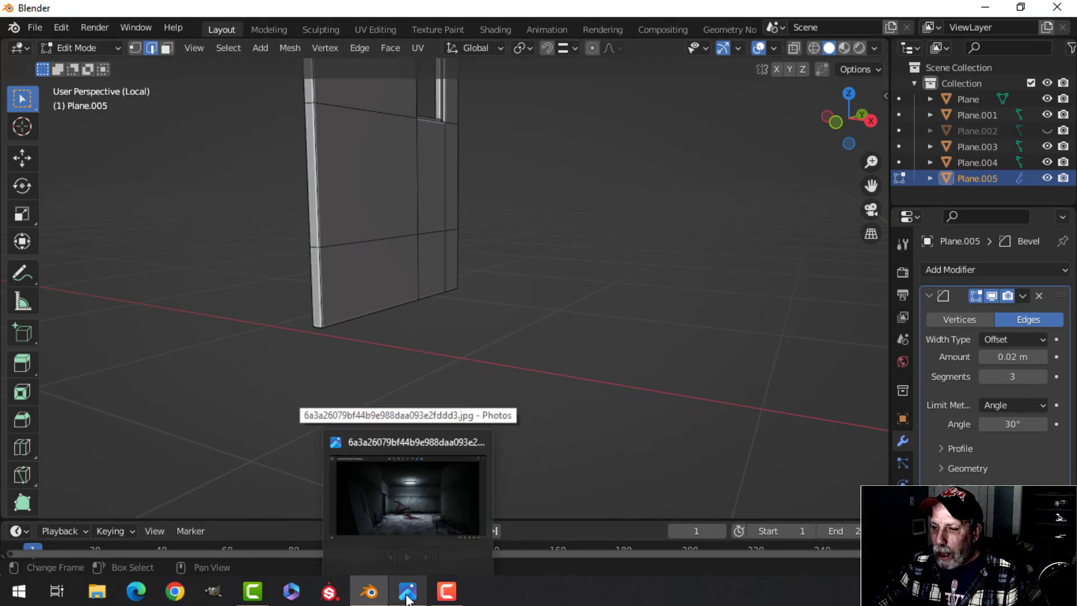
left_click(408, 494)
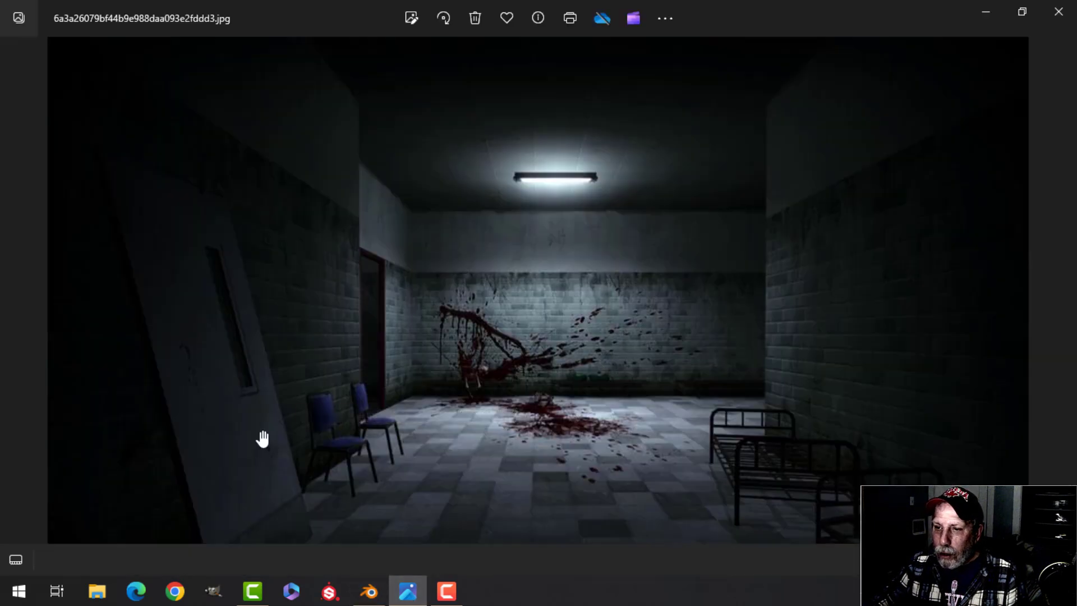
left_click(368, 595)
middle_click_drag(384, 325, 523, 295)
left_click(412, 261, "shift")
left_click(448, 244, "shift")
key("shift+d")
right_click(469, 271)
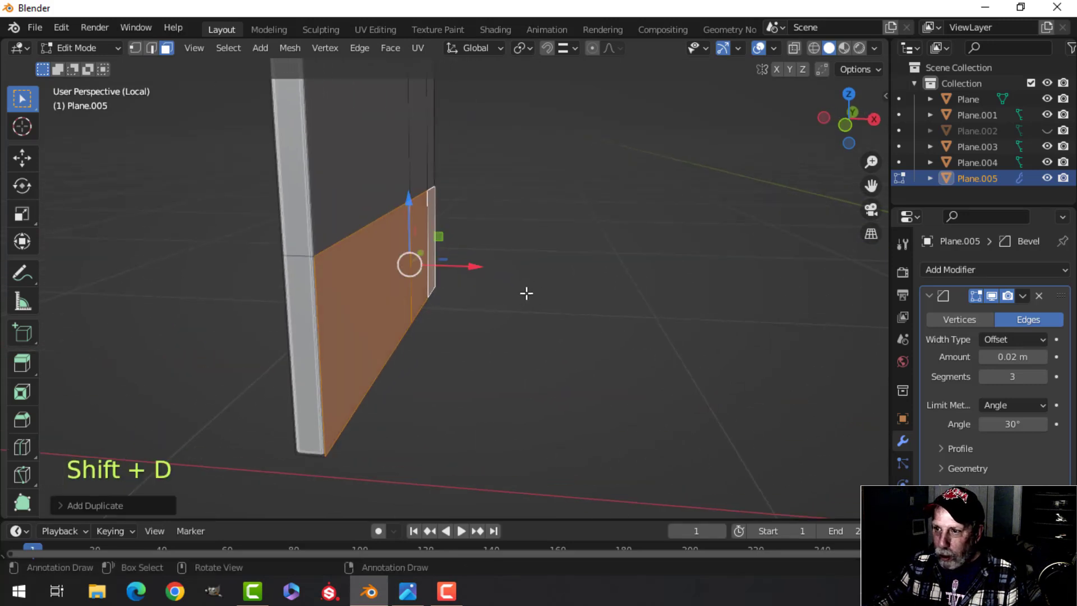
left_click_drag(470, 271, 486, 271)
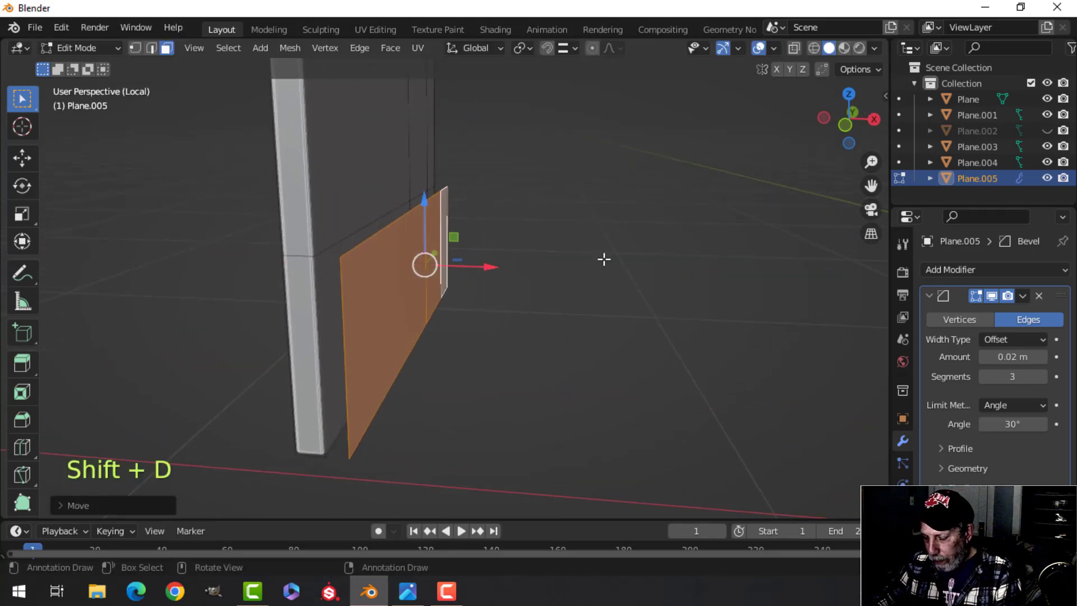
Separate the duplicated faces into their own object and select that new plate
key("p")
left_click(604, 259)
key("Tab")
left_click(416, 255)
Dissolve the two inner vertical edges of the plate to leave a single face
key("Tab")
mouse_move(415, 255)
middle_mouse_down()
mouse_move(456, 264)
mouse_move(425, 264)
middle_mouse_up()
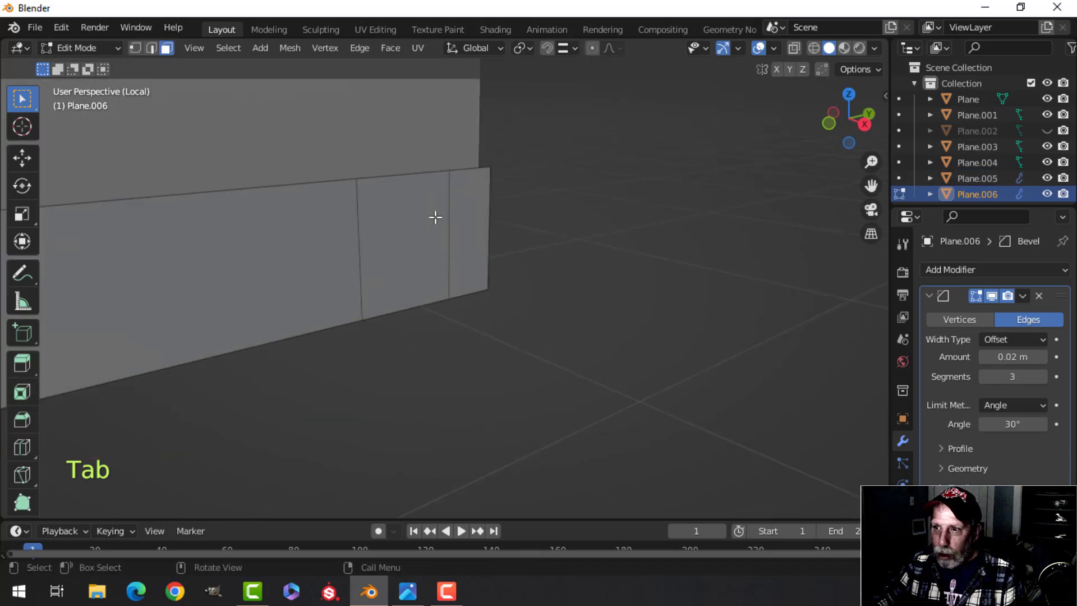
left_click(449, 197, "shift")
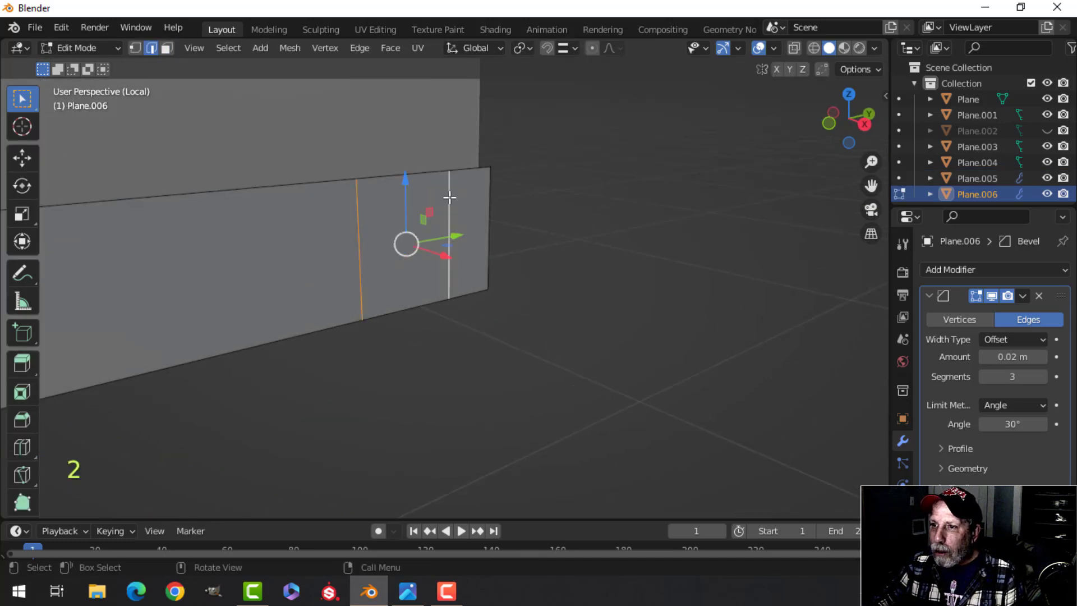
key("x")
left_click(405, 270)
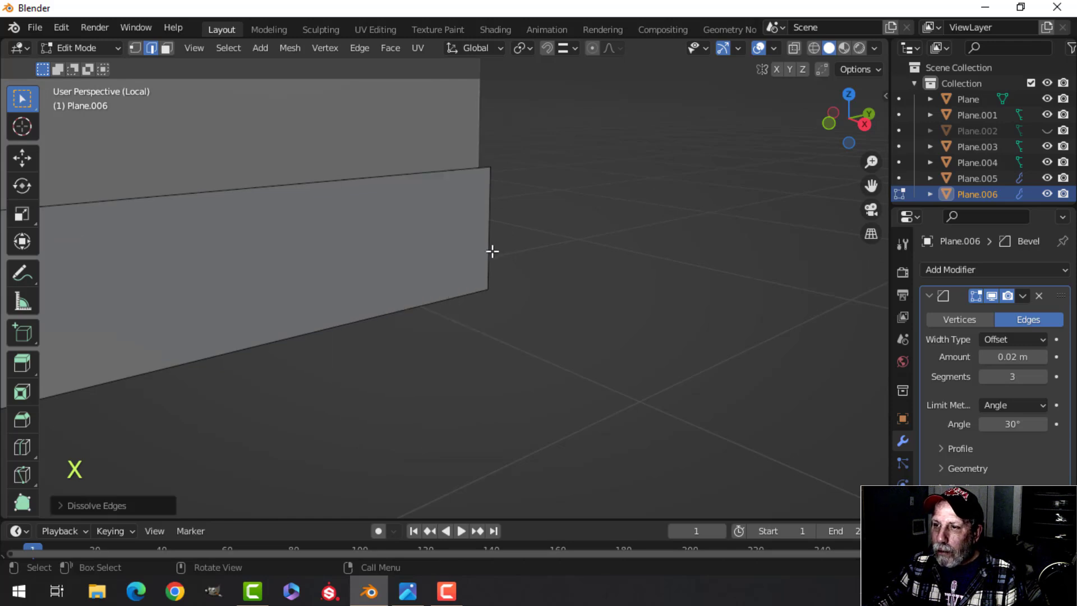
middle_click_drag(492, 251, 385, 255)
Scale the whole plate down slightly and extrude it outward to give it a small thickness
key("a")
middle_click_drag(457, 245, 567, 221)
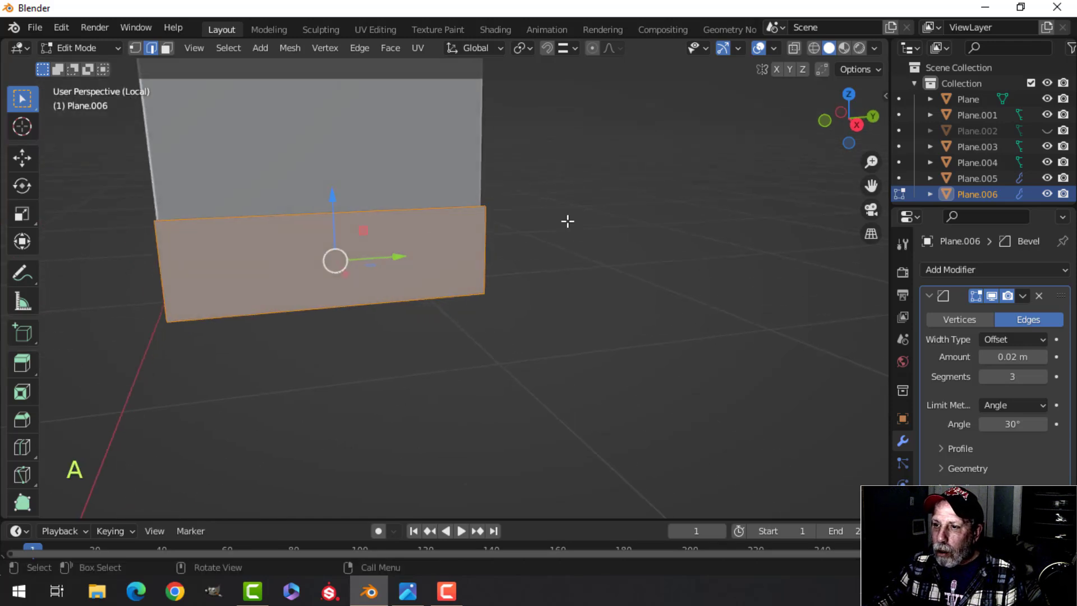
key("s")
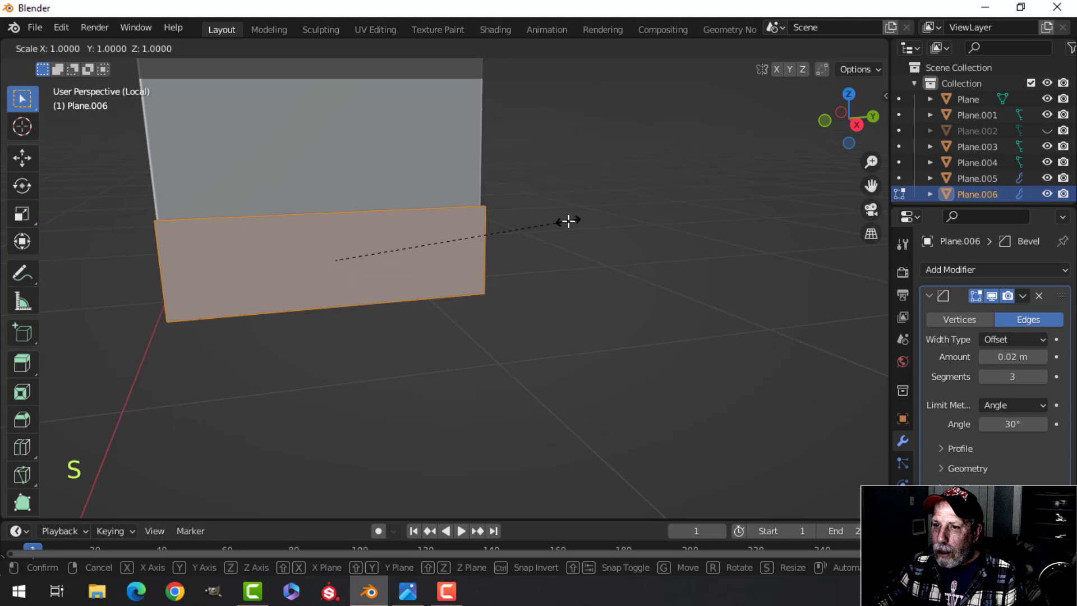
left_click(565, 221)
middle_click_drag(565, 221, 501, 261)
key("e")
left_click(544, 266)
Delete the plate's rear face on the side facing the door
scroll(572, 250, "up", 3)
key("x")
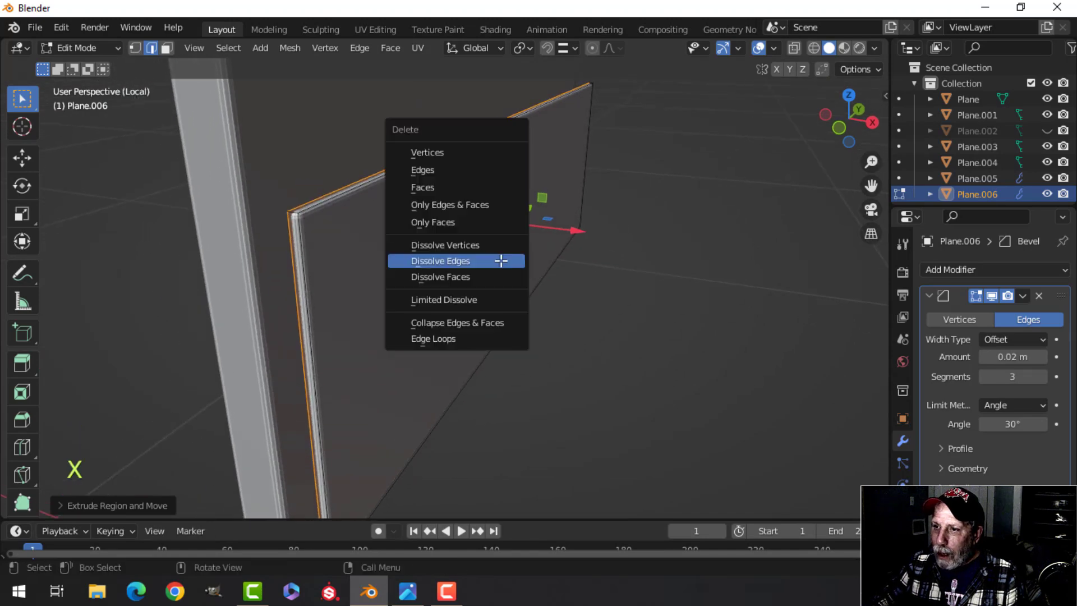
left_click(455, 188)
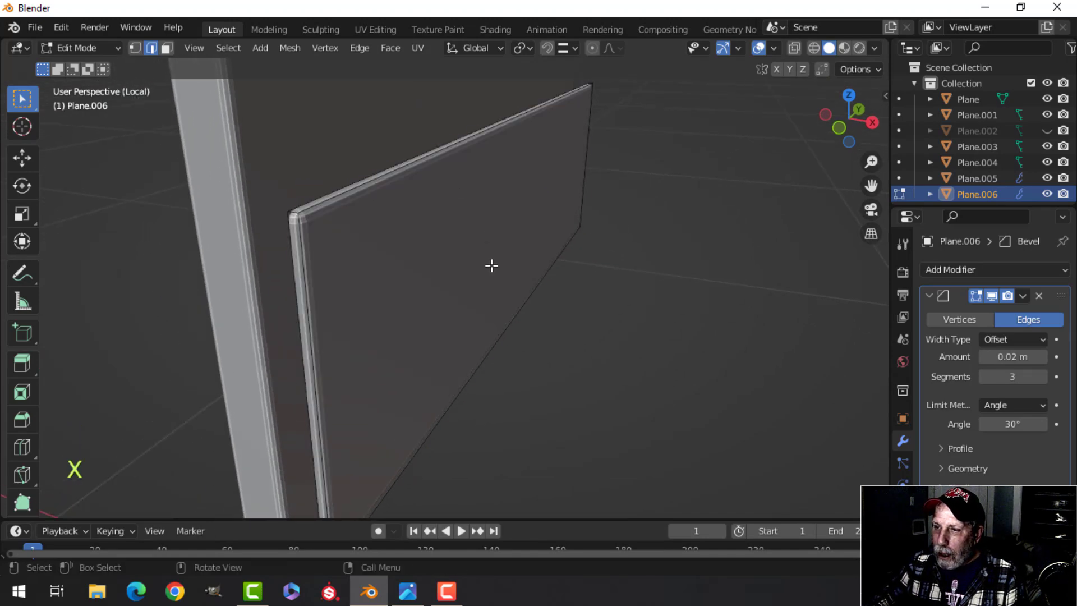
Move the whole plate along X back against the door's surface, leave mesh editing and deselect it
key("a")
scroll(510, 272, "up", 3)
scroll(505, 265, "down", 5)
middle_click_drag(525, 264, 534, 265)
left_click_drag(564, 250, 553, 241)
key("Tab")
middle_click_drag(584, 235, 437, 259)
key("alt+a")
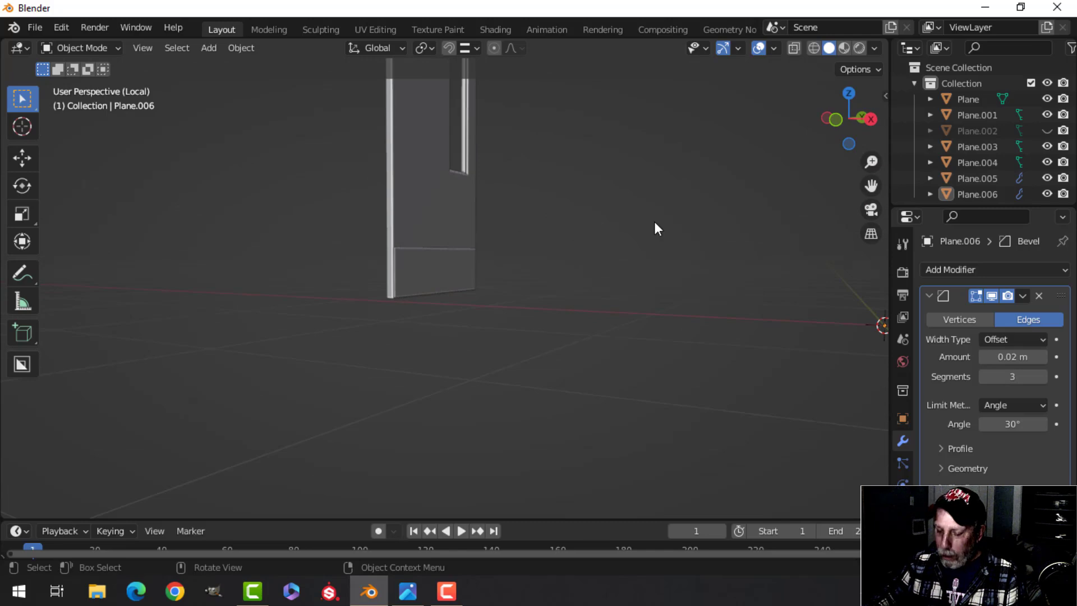
Exit local view to bring back the room and switch the viewport to Material Preview shading
key("slash")
mouse_move(594, 342)
middle_mouse_down("shift")
mouse_move(565, 247)
mouse_move(748, 127)
mouse_move(554, 217)
mouse_move(524, 185)
mouse_move(509, 229)
mouse_move(474, 247)
mouse_move(550, 216)
middle_mouse_up("shift")
left_click(843, 49)
scroll(574, 250, "up", 3)
Remove the Wood material slot from the door slab and select the plate at its base
left_click(408, 219)
scroll(480, 239, "up", 3)
left_click(929, 296)
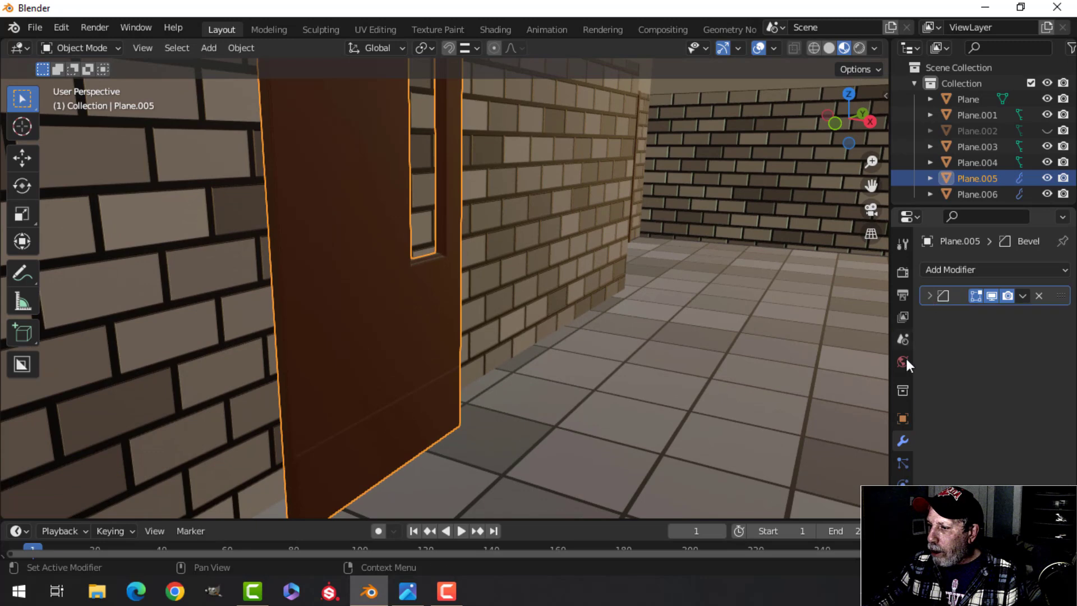
left_click(903, 483)
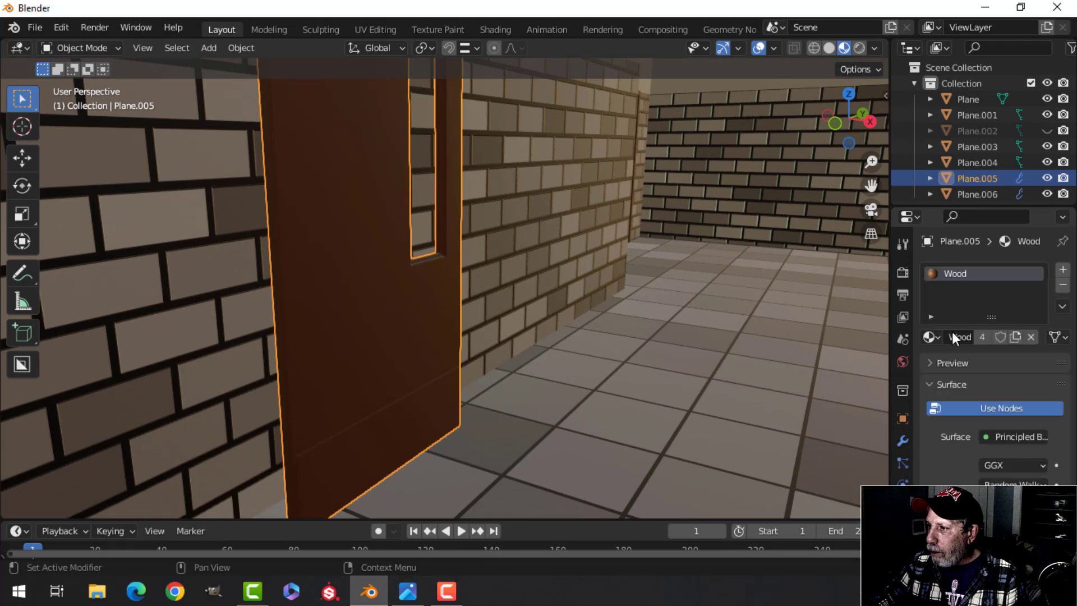
left_click(1063, 286)
left_click(415, 430)
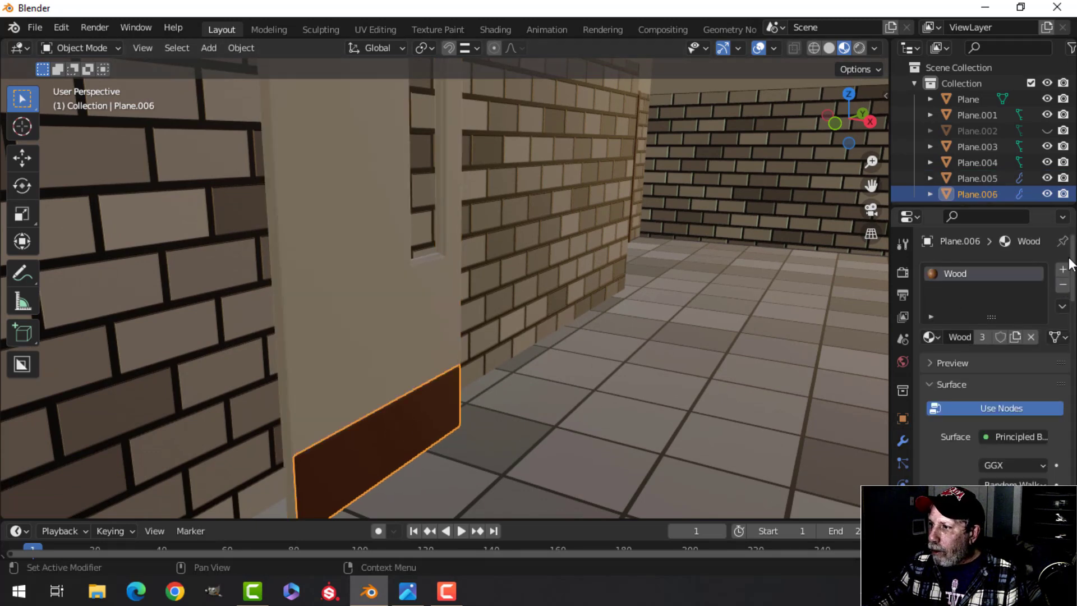
Remove the Wood material slot from the kick plate and give the door slab a new material named Door
left_click(1063, 285)
left_click(321, 266)
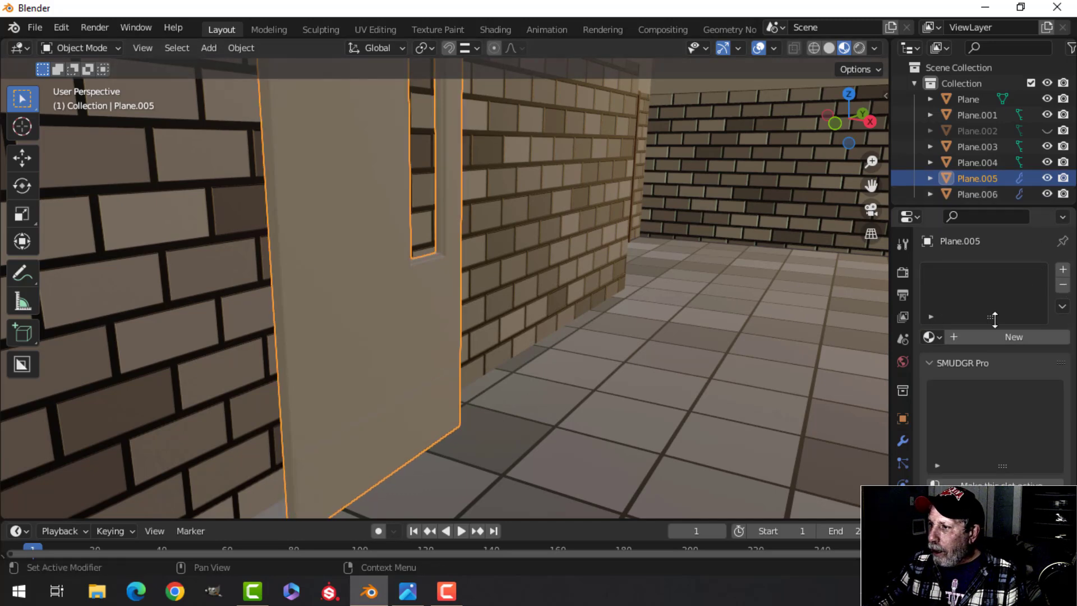
left_click(1021, 336)
double_click(989, 275)
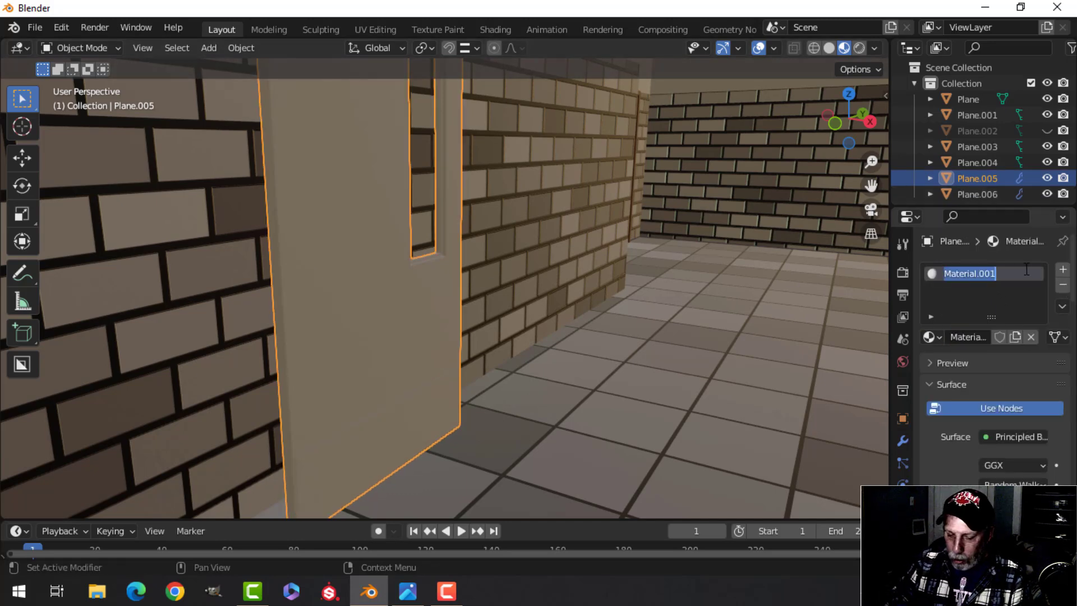
type("Door")
key("Return")
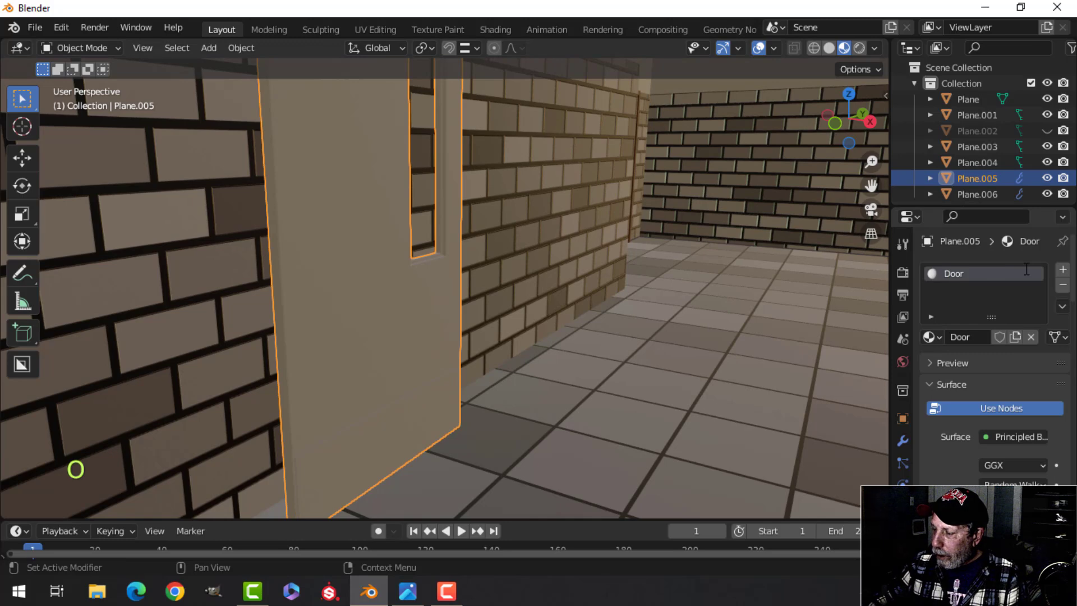
Set the Door material's base color to a pale lavender and deselect the slab
scroll(990, 450, "down", 2)
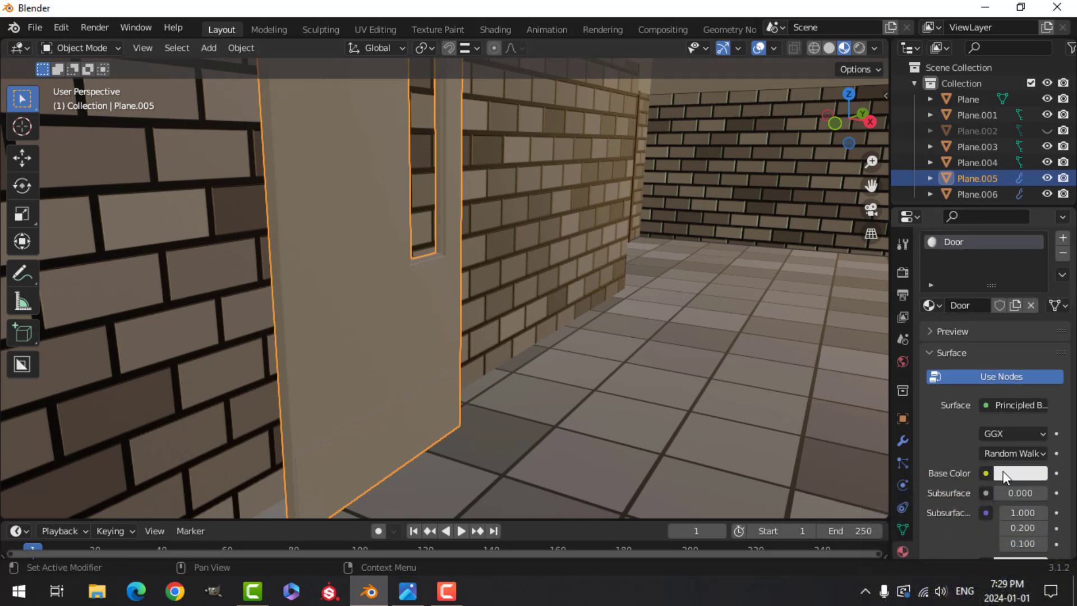
left_click(1013, 473)
left_click(974, 297)
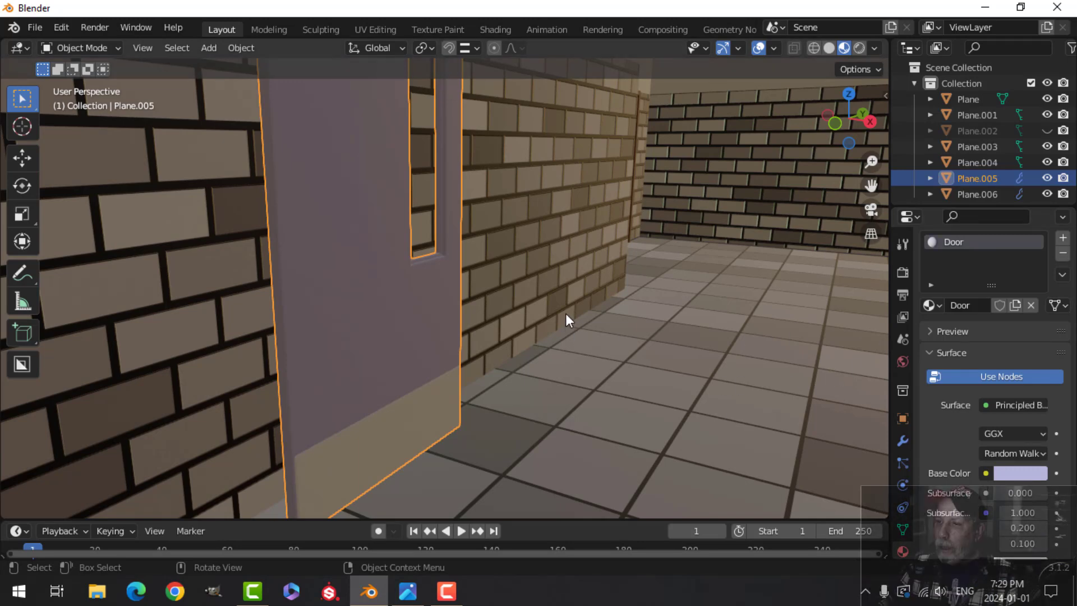
key("alt+a")
scroll(582, 314, "up", 5)
middle_click_drag(422, 254, 424, 257, "shift")
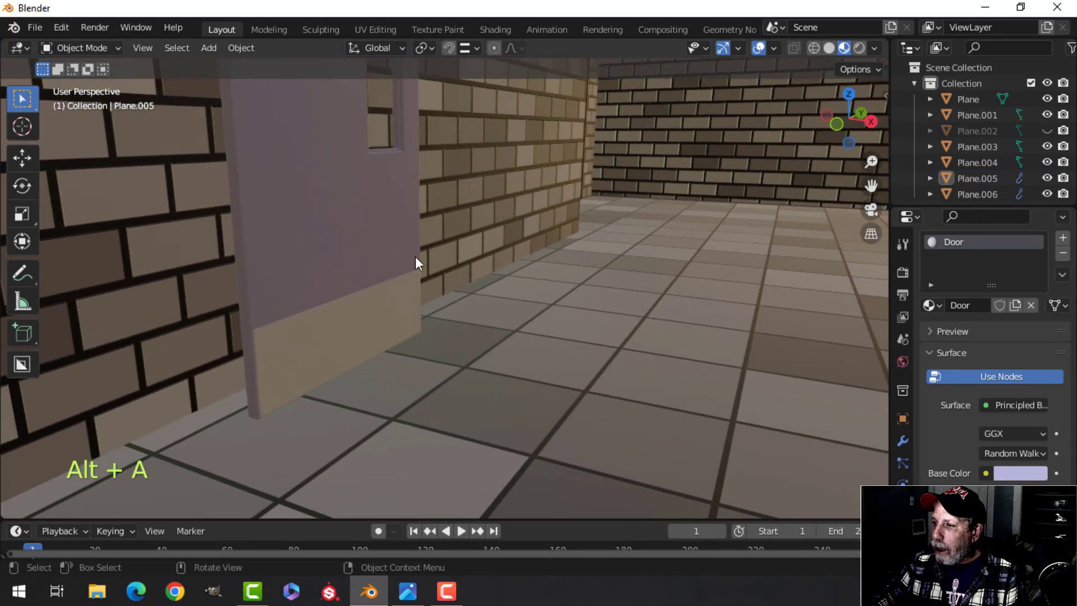
Assign the existing Door material to the kick plate at the base of the door and deselect it
left_click(359, 333)
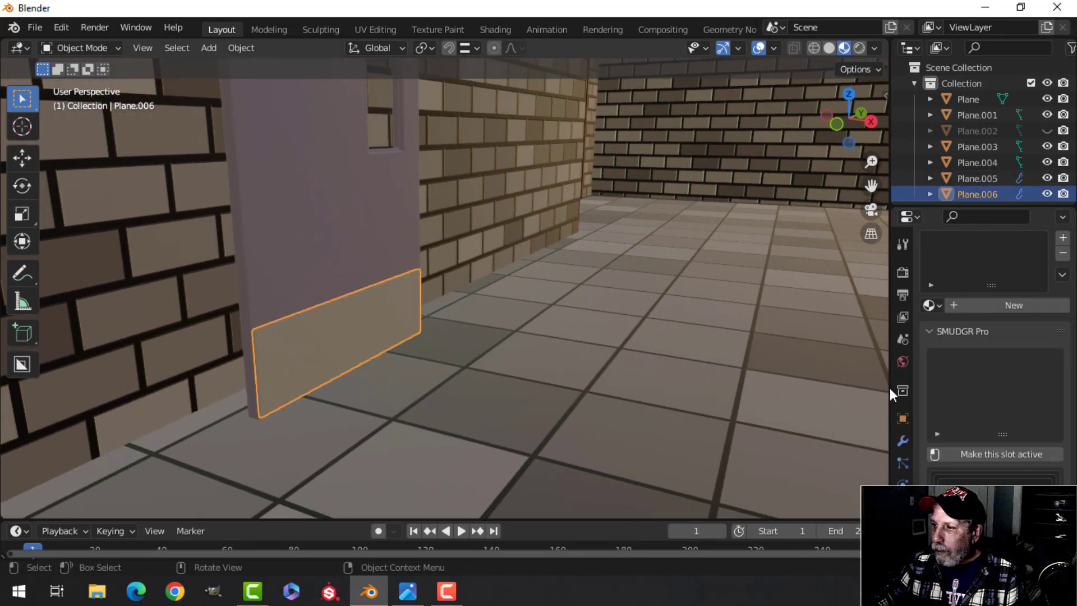
left_click(931, 305)
left_click(758, 373)
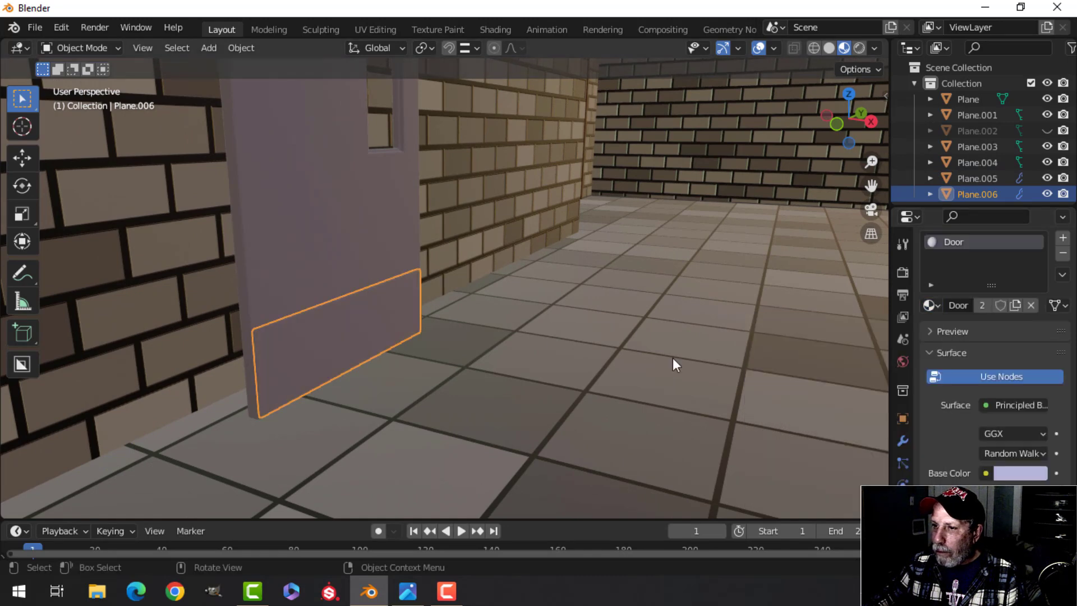
key("alt+a")
scroll(409, 308, "down", 2)
left_click(399, 309)
middle_click_drag(469, 300, 555, 301, "shift")
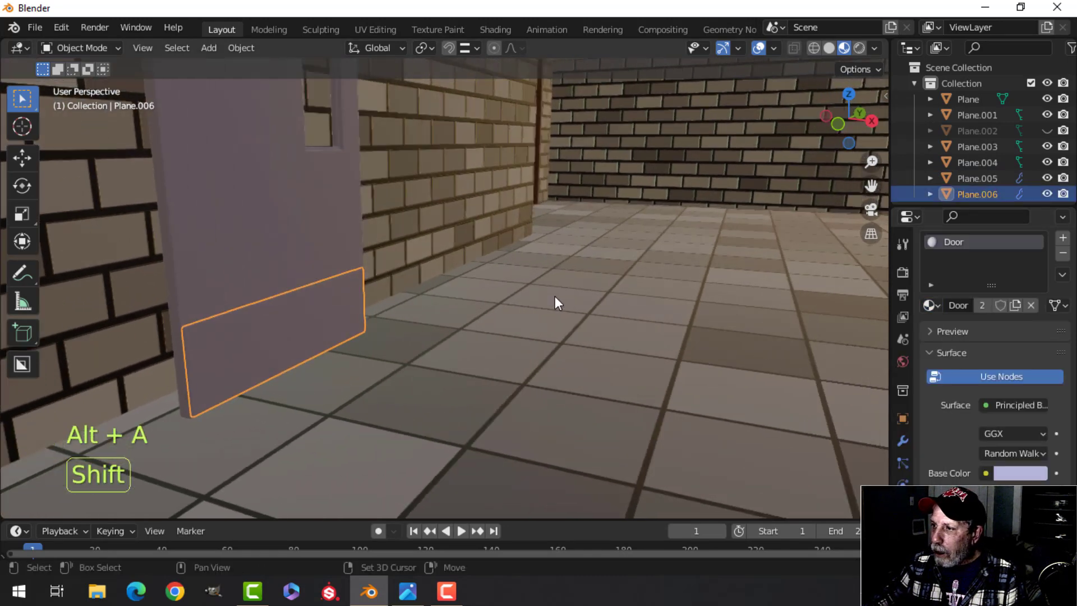
scroll(571, 297, "up", 3)
key("alt+a")
Enter mesh editing on the door slab and fill the window opening's selected rear edges with a face
middle_click_drag(504, 236, 492, 304, "shift")
middle_click_drag(449, 257, 505, 327, "shift")
middle_click_drag(435, 291, 470, 293)
left_click(492, 292)
key("Tab")
scroll(514, 301, "up", 3)
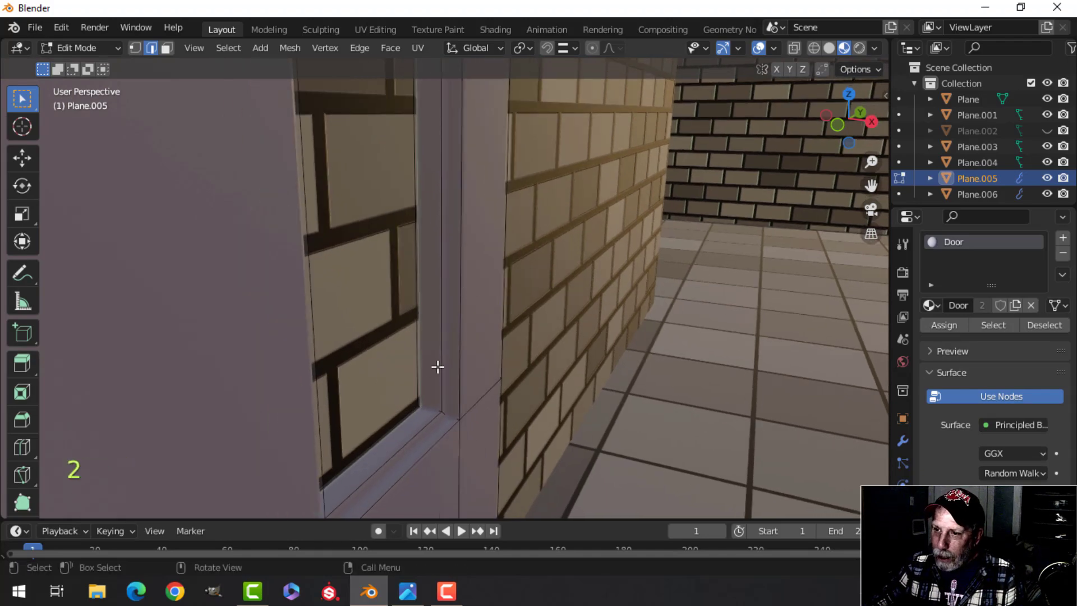
middle_click_drag(464, 339, 516, 310)
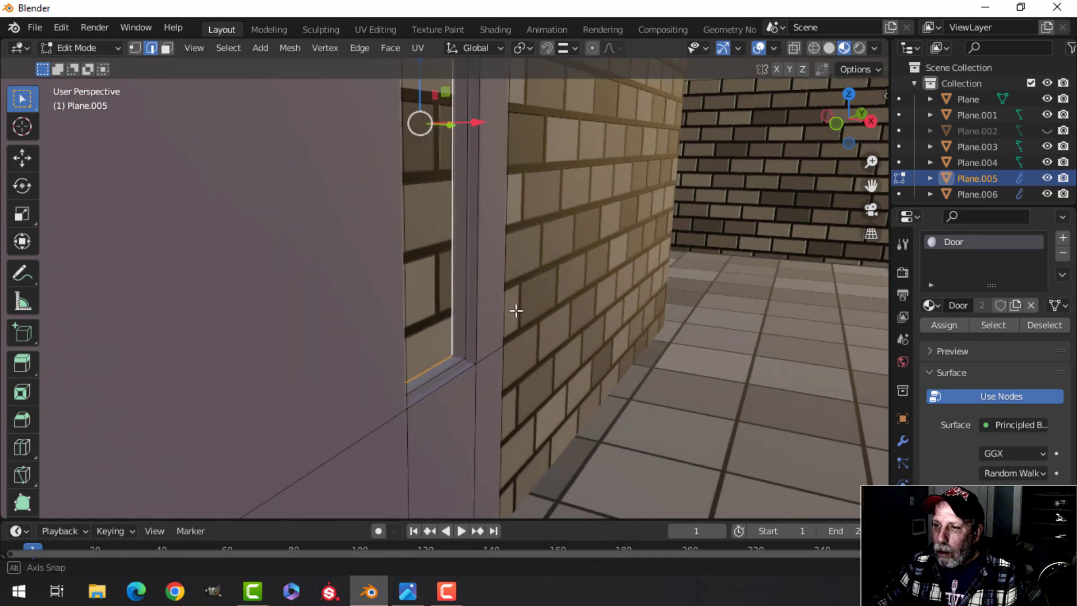
key("f")
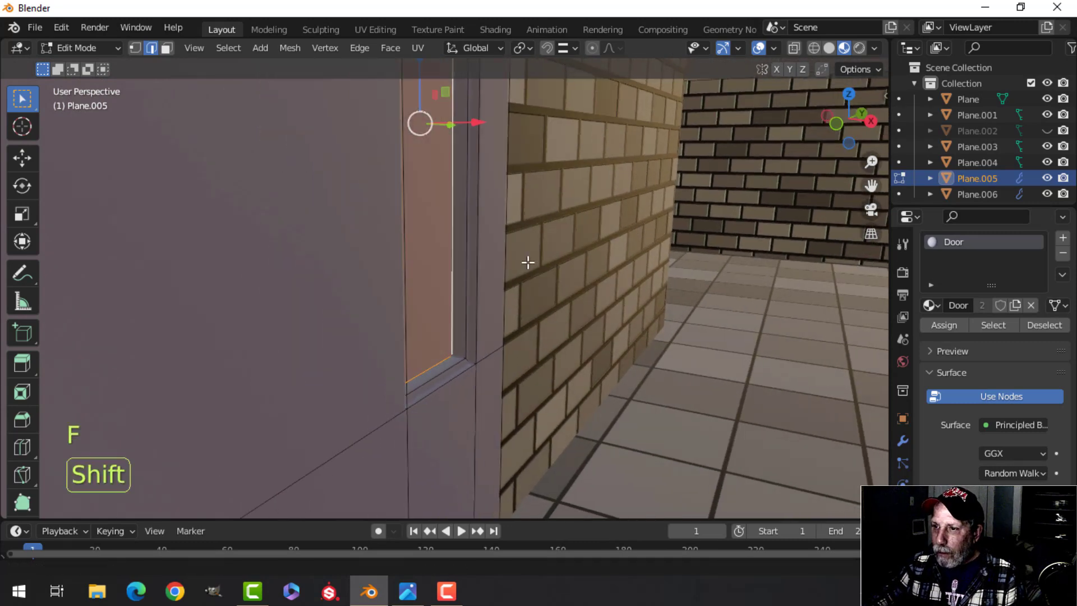
Move the new window pane face slightly along X within the opening
middle_click_drag(527, 260, 528, 262, "shift")
key("3")
middle_click_drag(443, 219, 522, 209, "shift")
left_click_drag(505, 199, 517, 203)
middle_click_drag(674, 229, 595, 238, "shift")
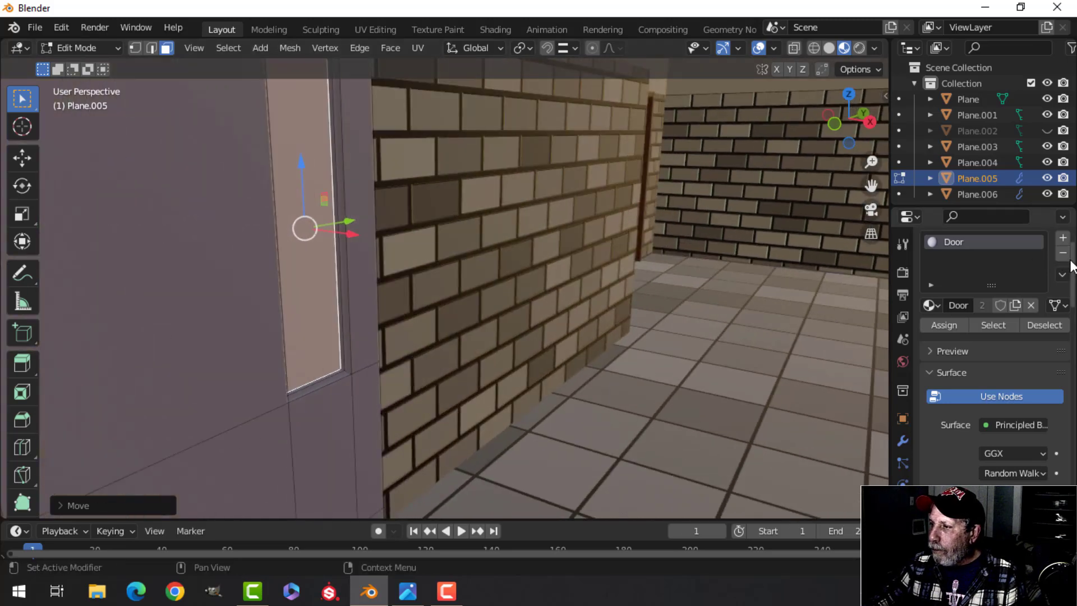
Add a second material named Glass to the door and assign it to the window pane face
middle_click_drag(429, 281, 325, 264)
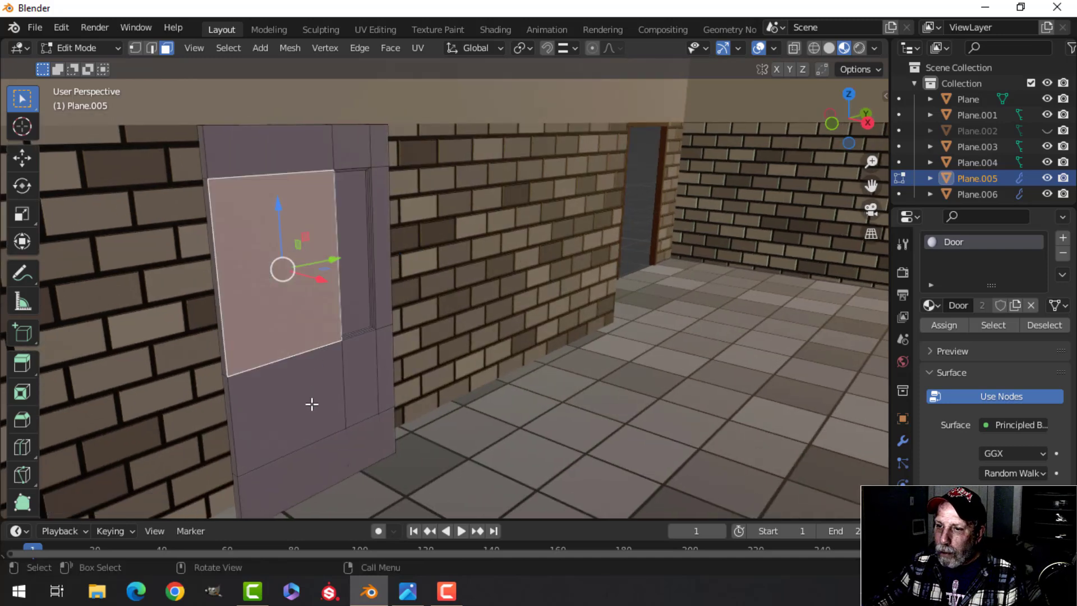
left_click(341, 459)
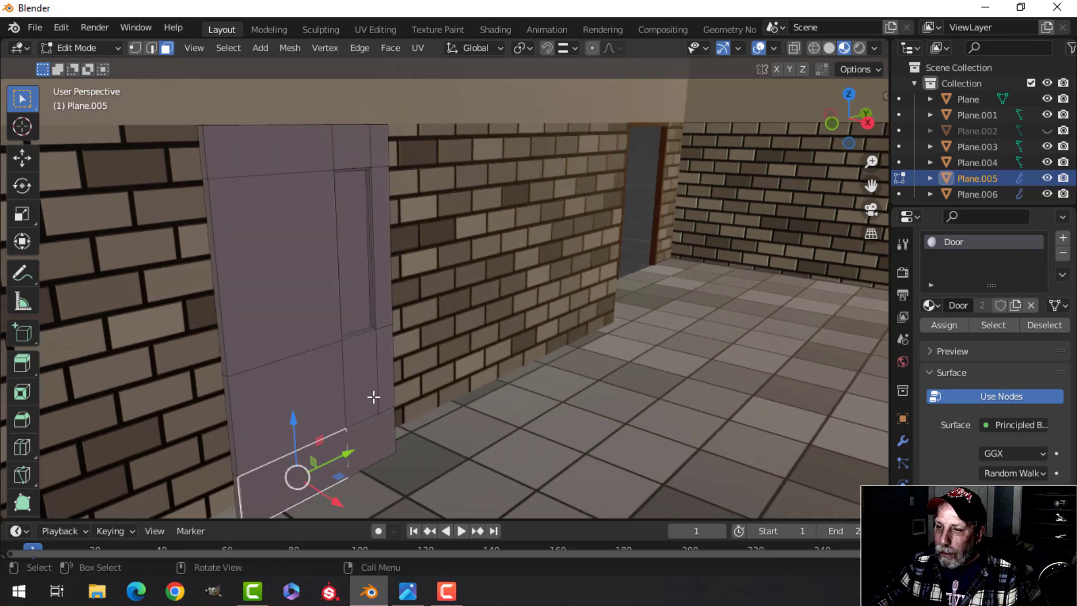
middle_click_drag(360, 369, 350, 290, "shift")
left_click(317, 191)
scroll(346, 224, "down", 3)
middle_click_drag(346, 225, 356, 262, "shift")
middle_click_drag(400, 289, 385, 326, "shift")
scroll(404, 291, "up", 2)
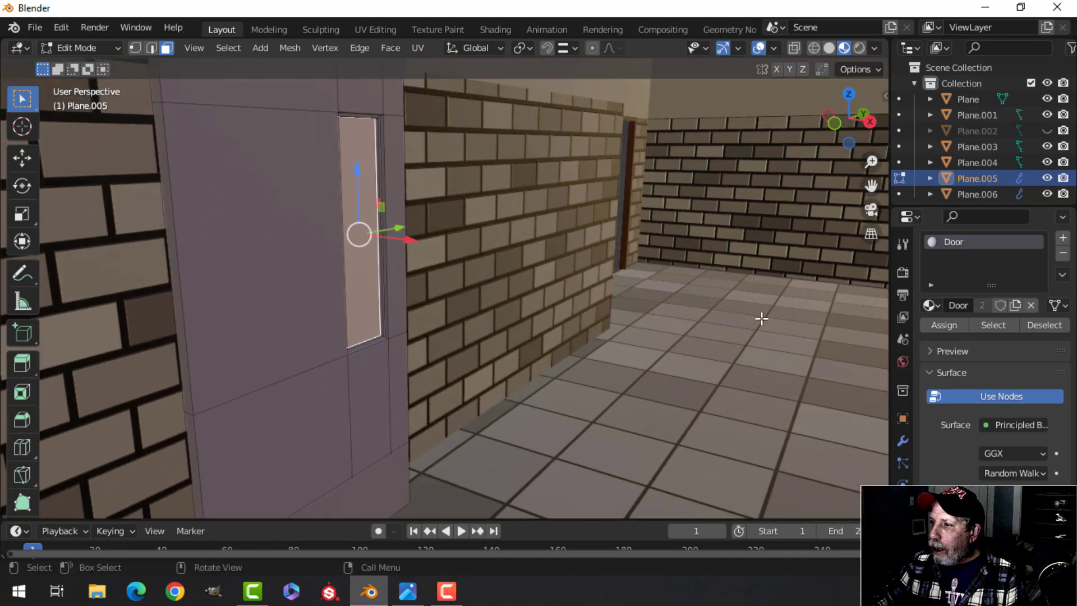
left_click(1061, 239)
left_click(983, 342)
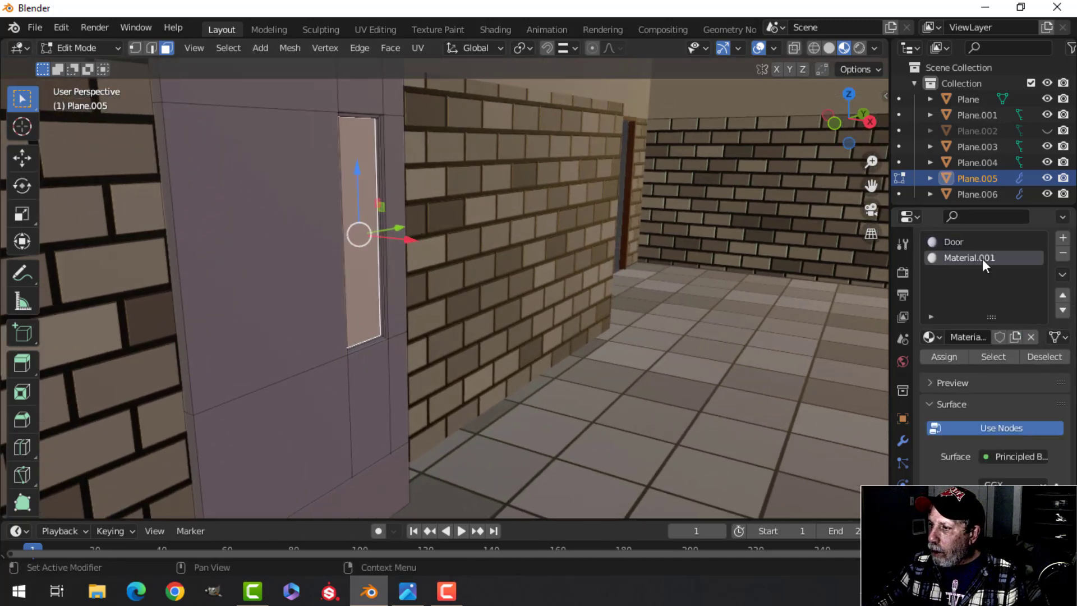
type("Glass")
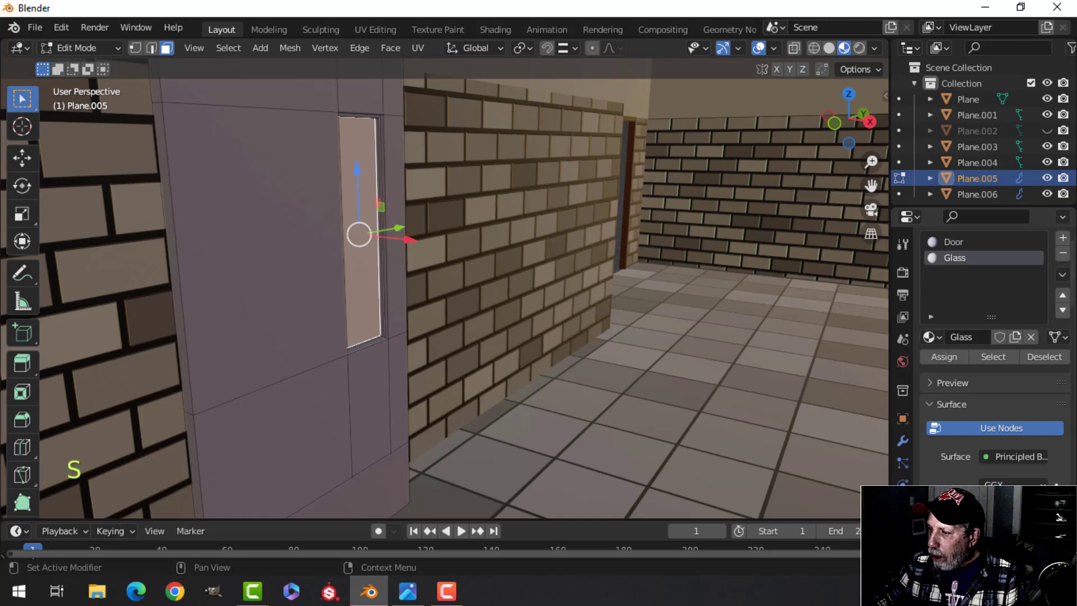
left_click(942, 356)
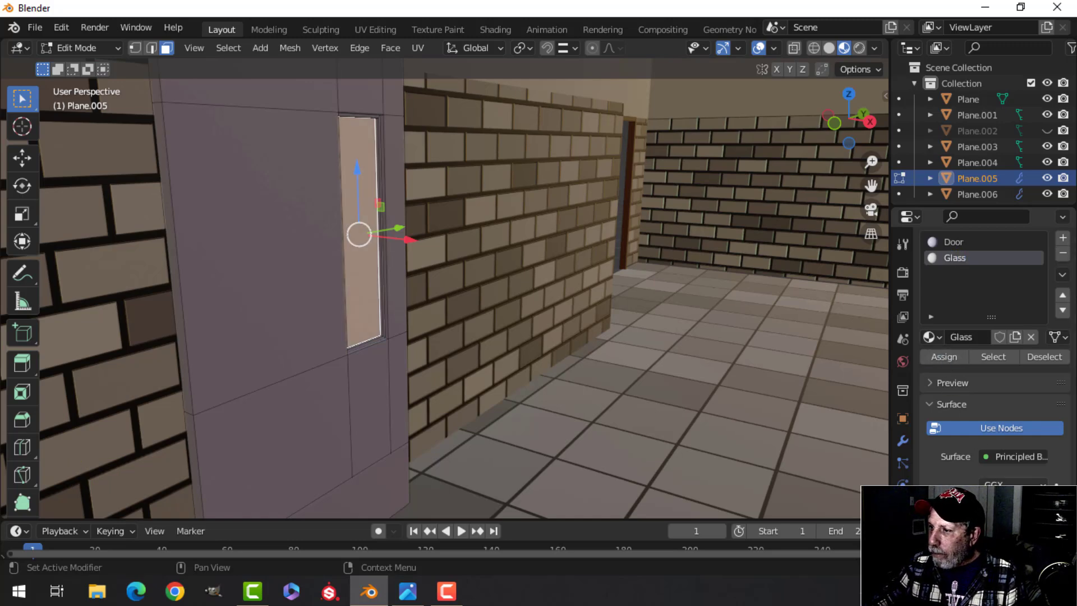
Set the Glass material's base color to a pale yellow-green, leave mesh editing and deselect the door
left_click(1010, 520)
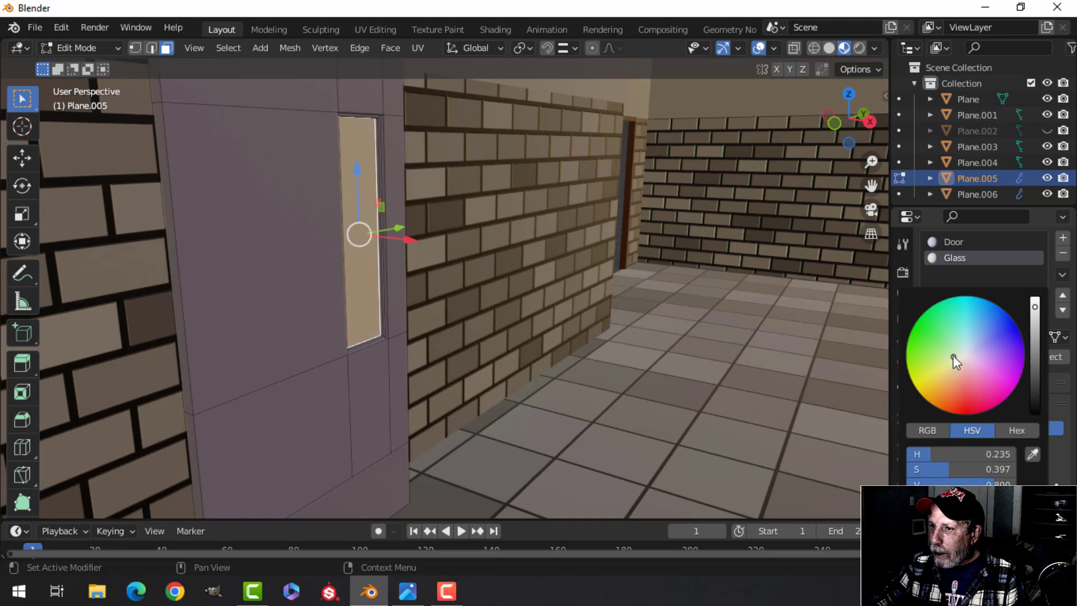
key("alt+a")
middle_click_drag(505, 275, 487, 274)
key("Tab")
scroll(473, 290, "down", 1)
key("alt+a")
scroll(480, 322, "up", 1)
middle_click_drag(481, 322, 502, 218, "shift")
Edit the kick plate and door together and rotate all their geometry about -10.44° in front view so the door leans toward the wall
left_click(385, 329)
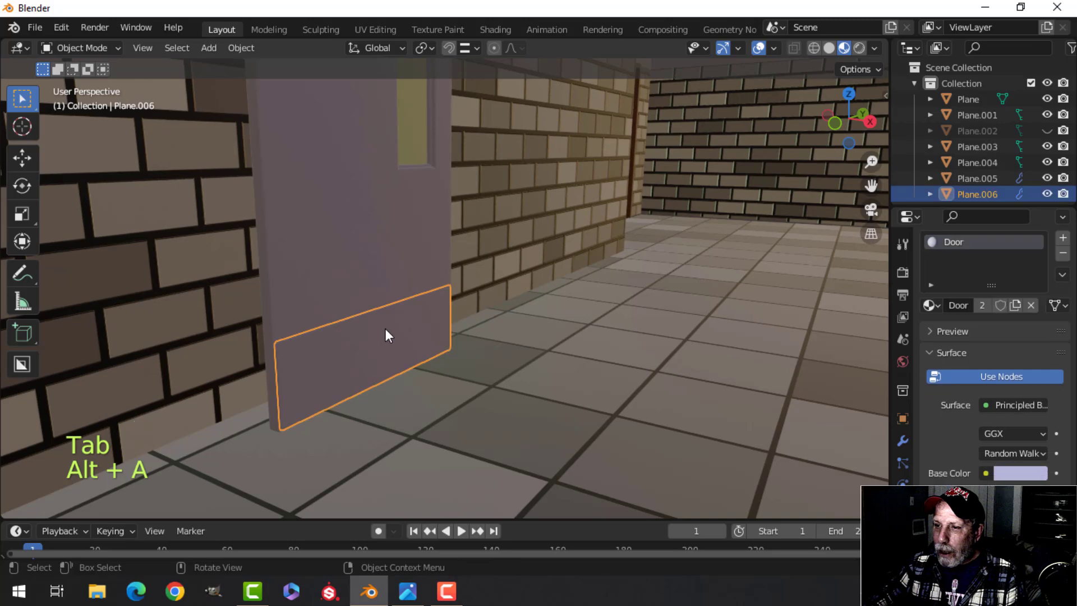
middle_click_drag(429, 308, 507, 281)
key("alt+a")
left_click(432, 311)
left_click(420, 246, "shift")
key("Tab")
key("a")
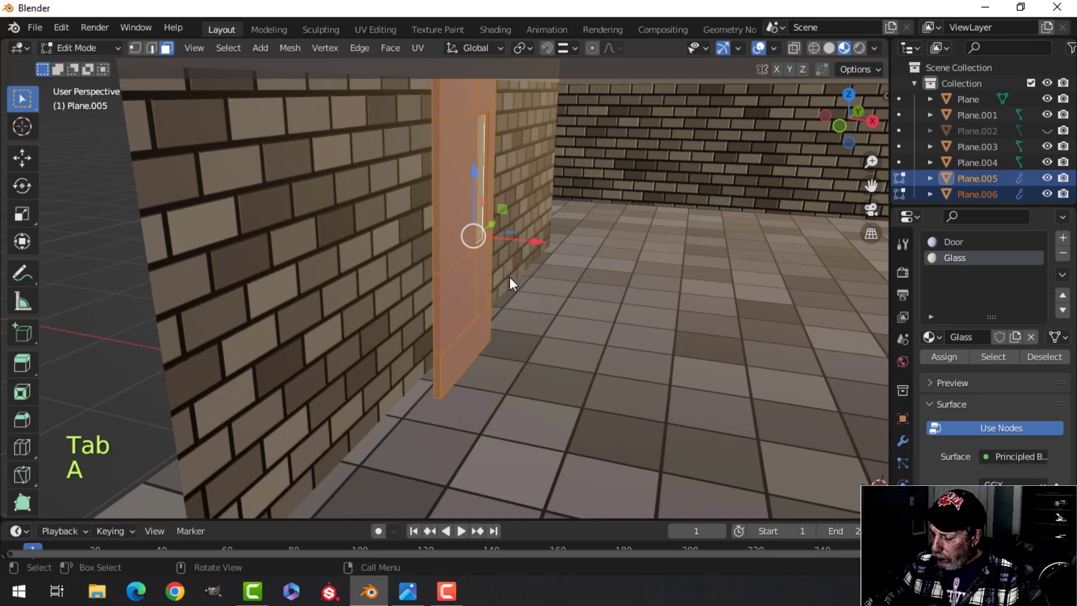
key("KP_1")
scroll(656, 233, "up", 3)
middle_click_drag(656, 233, 541, 325, "shift")
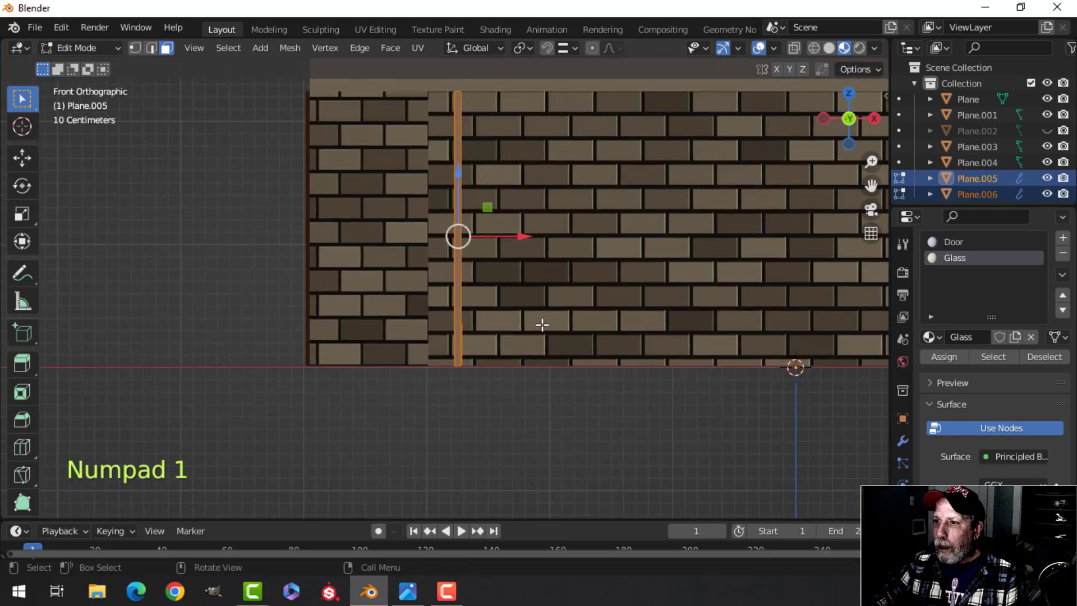
key("r")
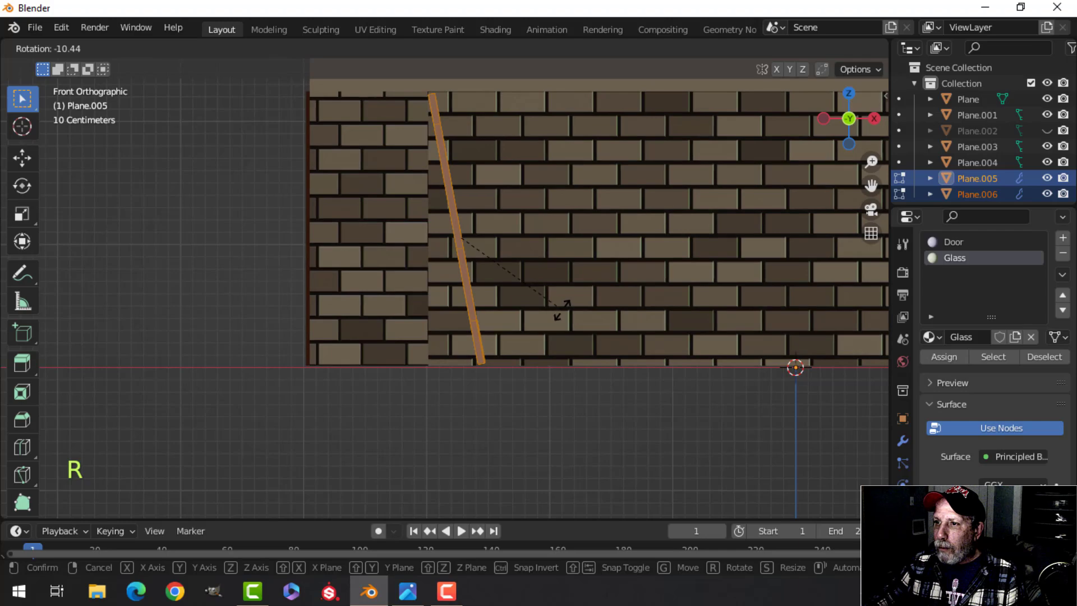
left_click(563, 310)
Compare the tilted door with the reference image, then leave mesh editing and deselect everything
middle_click_drag(536, 227, 424, 263)
scroll(424, 264, "down", 3)
middle_click_drag(424, 264, 453, 509, "shift")
scroll(418, 279, "up", 3)
left_click(408, 591)
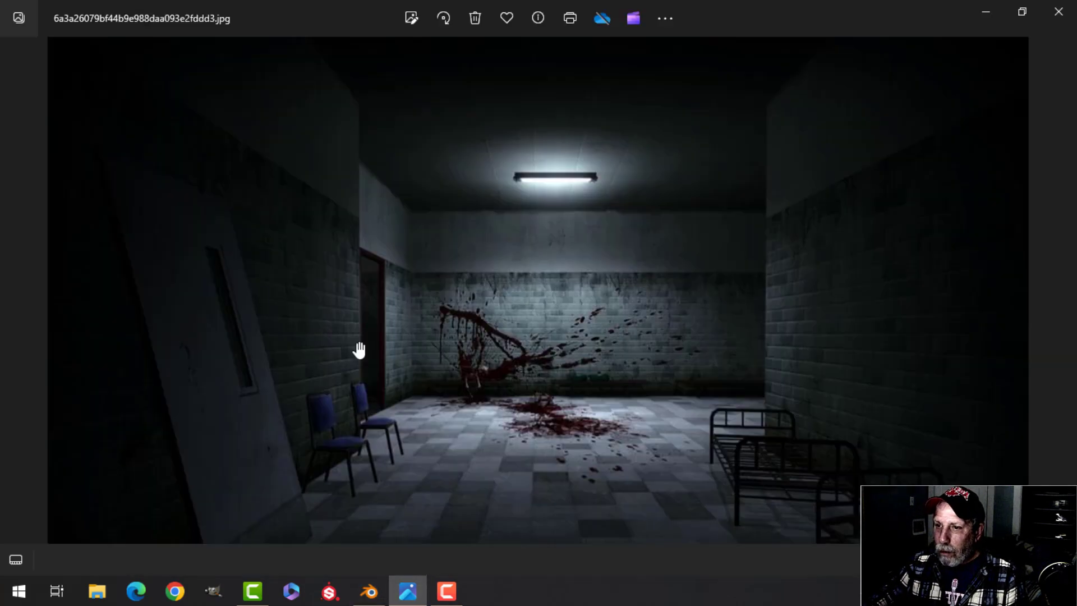
left_click(421, 593)
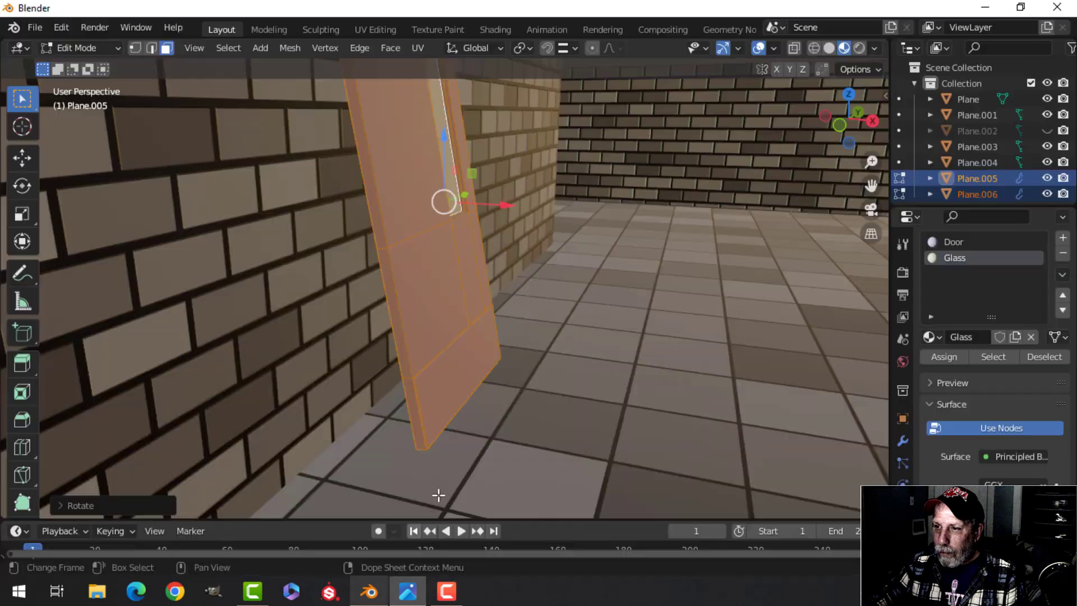
middle_click_drag(550, 376, 550, 353, "shift")
key("Tab")
key("alt+a")
Select the room's wall object and enter mesh editing with no geometry selected
middle_click_drag(590, 300, 528, 312)
middle_click_drag(842, 112, 644, 235)
middle_click_drag(732, 308, 677, 308, "shift")
middle_click_drag(645, 370, 534, 354)
scroll(534, 355, "down", 4)
middle_click_drag(626, 331, 539, 339, "shift")
middle_click_drag(539, 339, 529, 364)
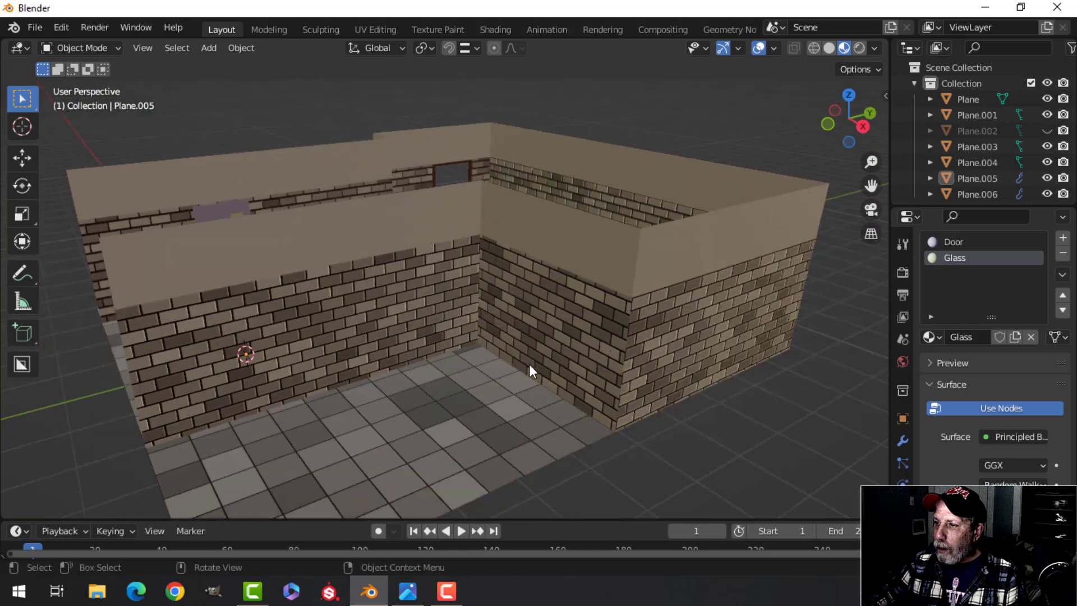
left_click(685, 325)
key("Tab")
key("alt+a")
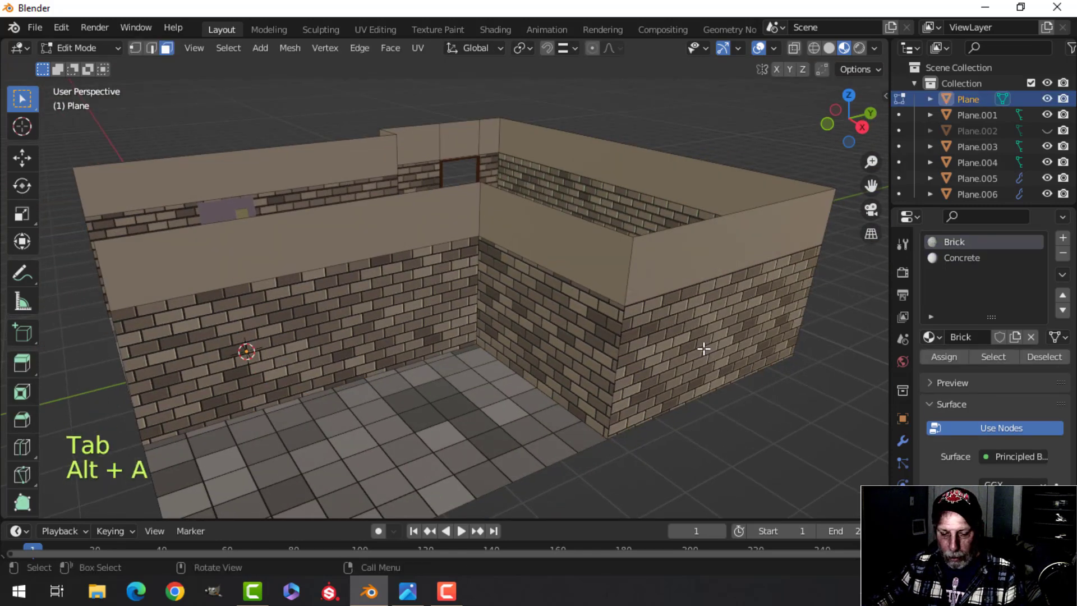
Pick the outer end wall's brick and concrete faces and show the room as a wireframe from the top
left_click(710, 336)
left_click(617, 296, "shift")
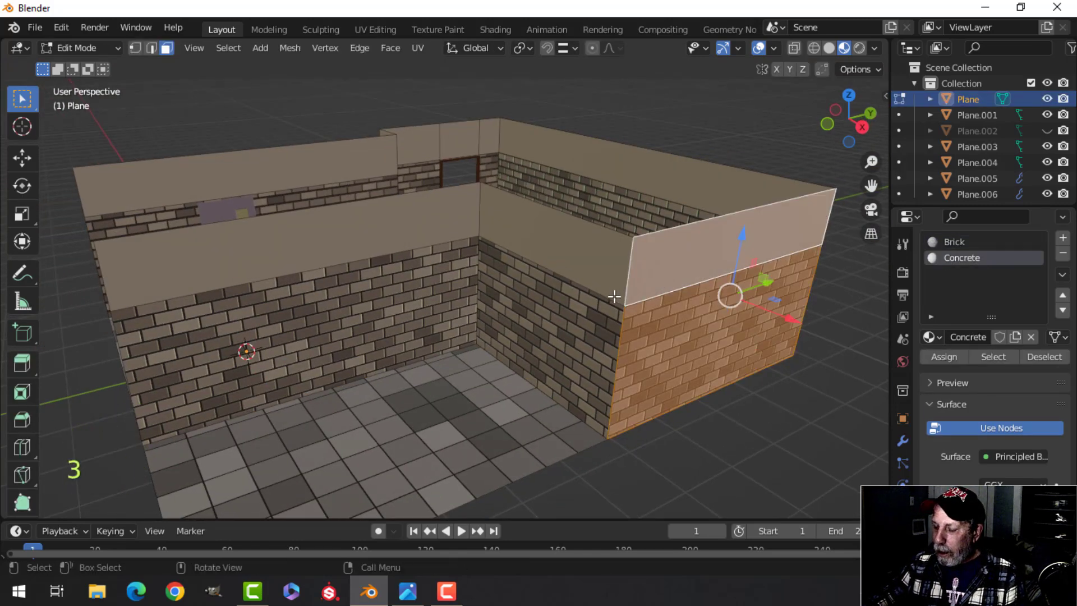
key("KP_7")
key("z")
left_click(507, 296)
scroll(570, 286, "down", 4)
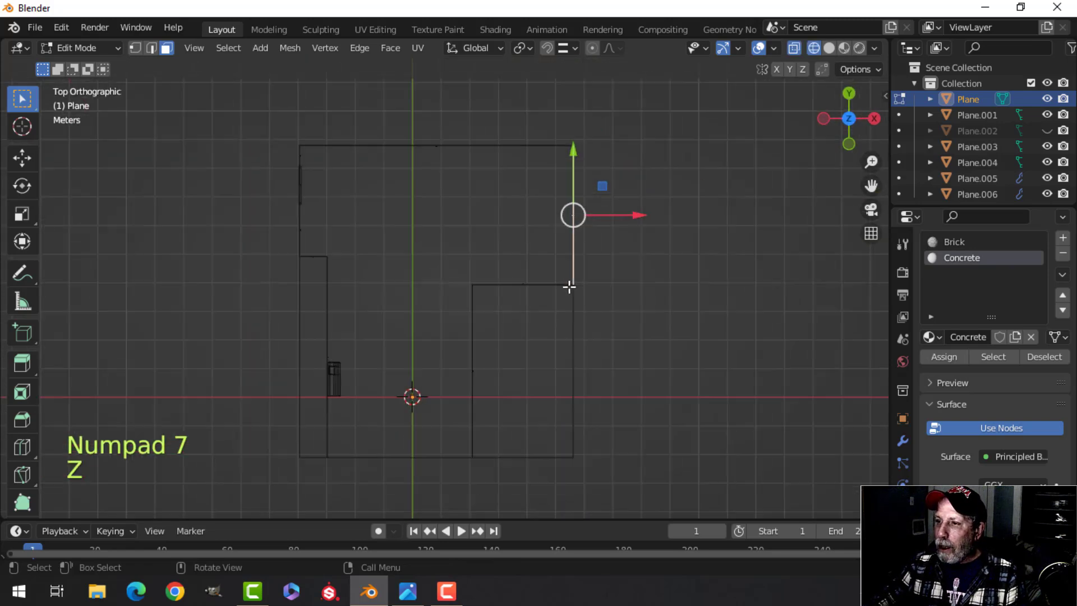
key("alt+a")
key("b")
left_click_drag(495, 99, 596, 378)
key("b")
left_click_drag(435, 133, 488, 451)
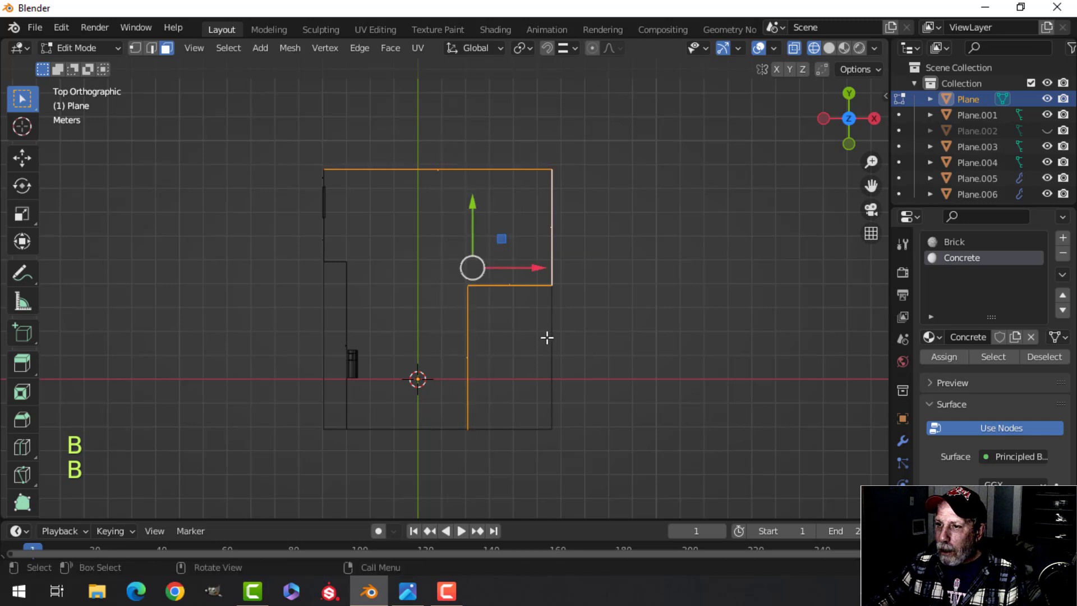
left_click_drag(273, 119, 537, 198, "shift")
key("alt+a")
Select the inner side wall, the stepped wall and the outer end wall, and move them along X toward the room's center
key("b")
left_click_drag(538, 471, 442, 260)
key("b")
left_click_drag(609, 352, 548, 151)
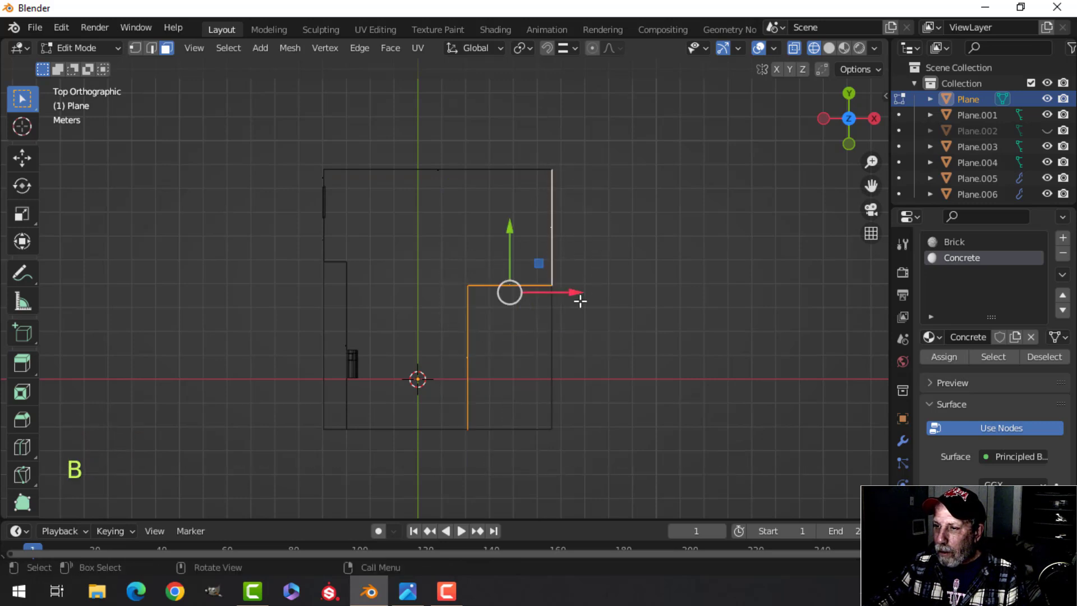
key("e")
key("z")
left_click(560, 294)
middle_click_drag(560, 293, 476, 245)
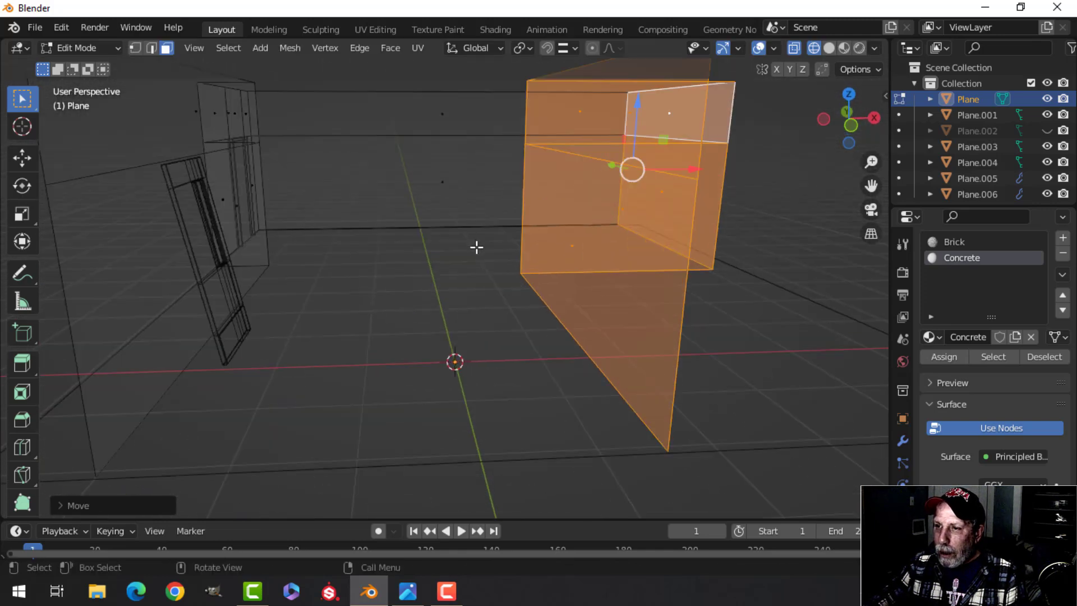
Deselect the walls and return the viewport to Material Preview shading with a view down the room
key("alt+a")
key("z")
left_click(584, 246)
mouse_move(572, 270)
middle_mouse_down()
mouse_move(560, 253)
mouse_move(539, 255)
mouse_move(552, 281)
middle_mouse_up()
scroll(552, 282, "up", 2)
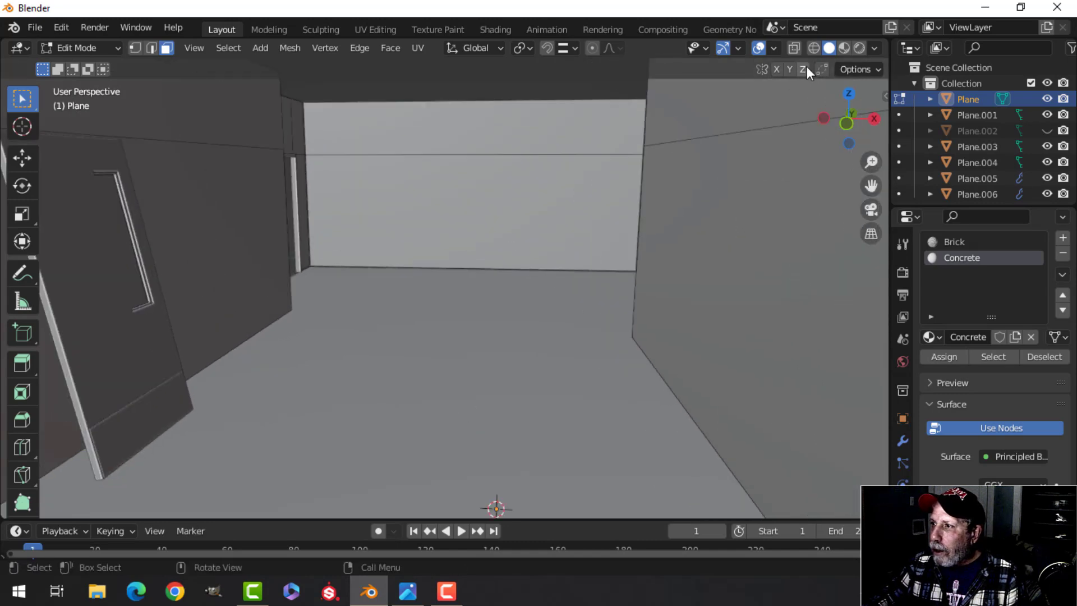
left_click(844, 47)
mouse_move(594, 180)
middle_mouse_down("shift")
mouse_move(651, 202)
mouse_move(612, 188)
mouse_move(513, 232)
middle_mouse_up("shift")
scroll(647, 204, "down", 1)
scroll(612, 188, "down", 1)
scroll(612, 188, "up", 2)
middle_click_drag(513, 232, 520, 232)
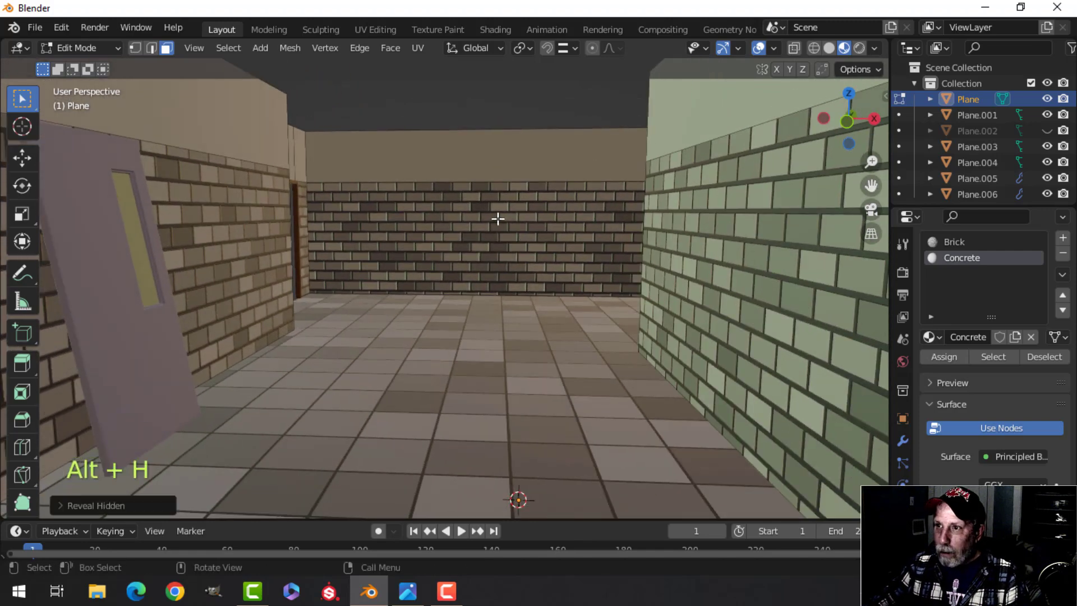
Leave mesh editing on the walls, reveal the hidden ceiling and deselect everything
middle_click_drag(582, 191, 611, 195)
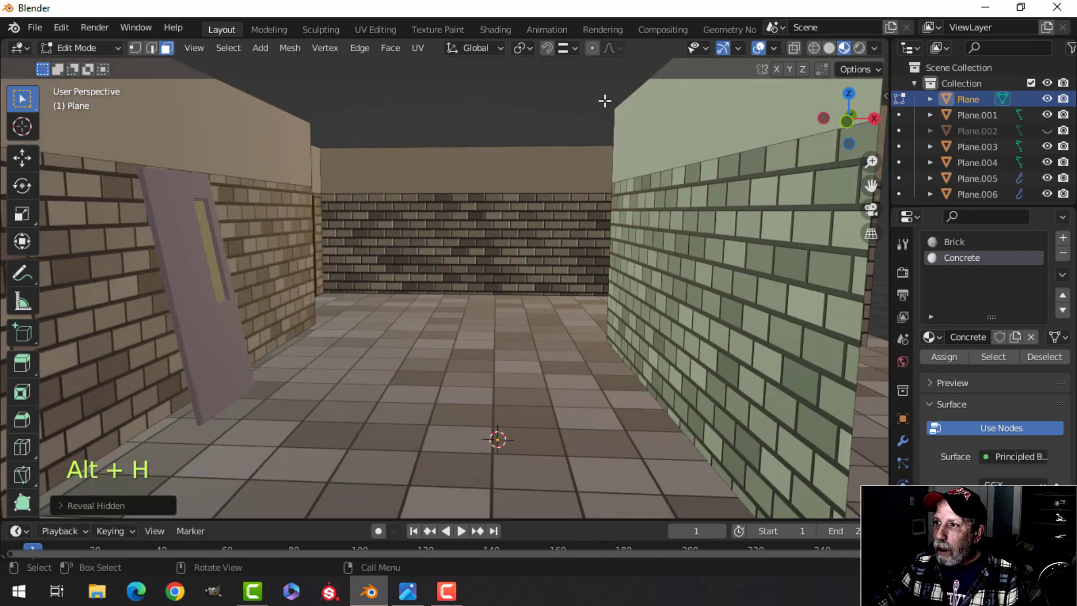
scroll(622, 240, "down", 3)
key("Tab")
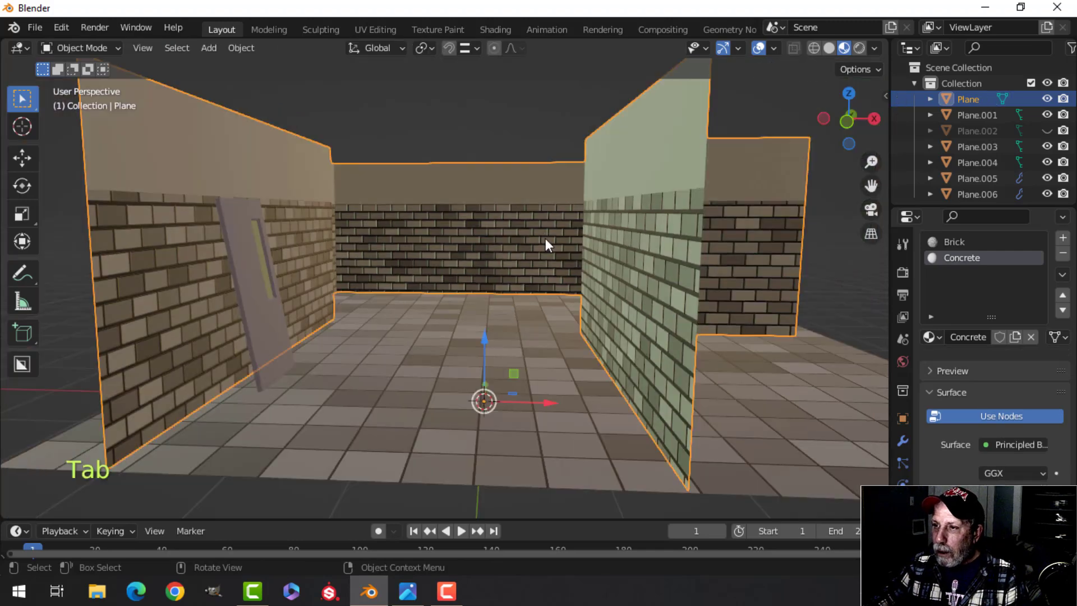
key("alt+h")
key("alt+a")
scroll(545, 238, "up", 3)
mouse_move(545, 237)
middle_mouse_down()
mouse_move(564, 258)
mouse_move(569, 250)
middle_mouse_up()
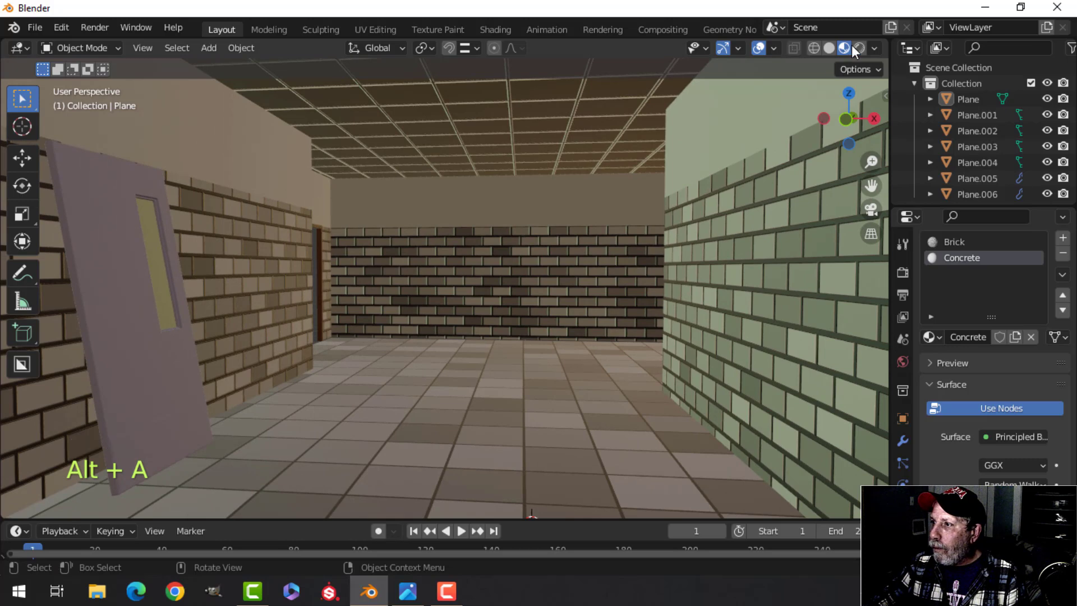
Turn off Scene Lights in the viewport shading and light the preview with the dark night HDRI at strength 0.356
left_click(873, 48)
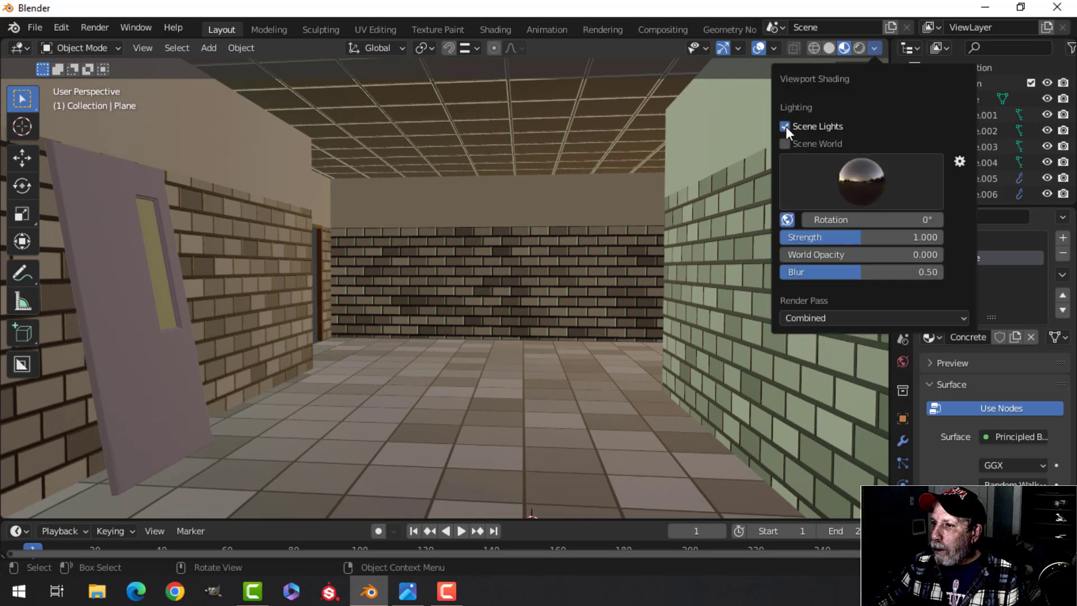
left_click(862, 174)
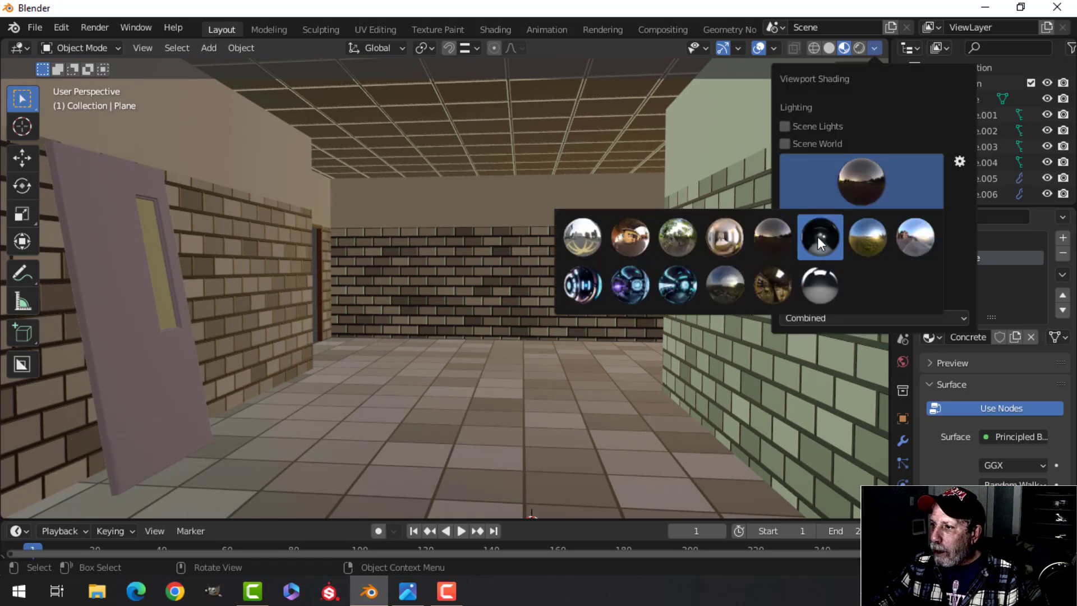
left_click(822, 287)
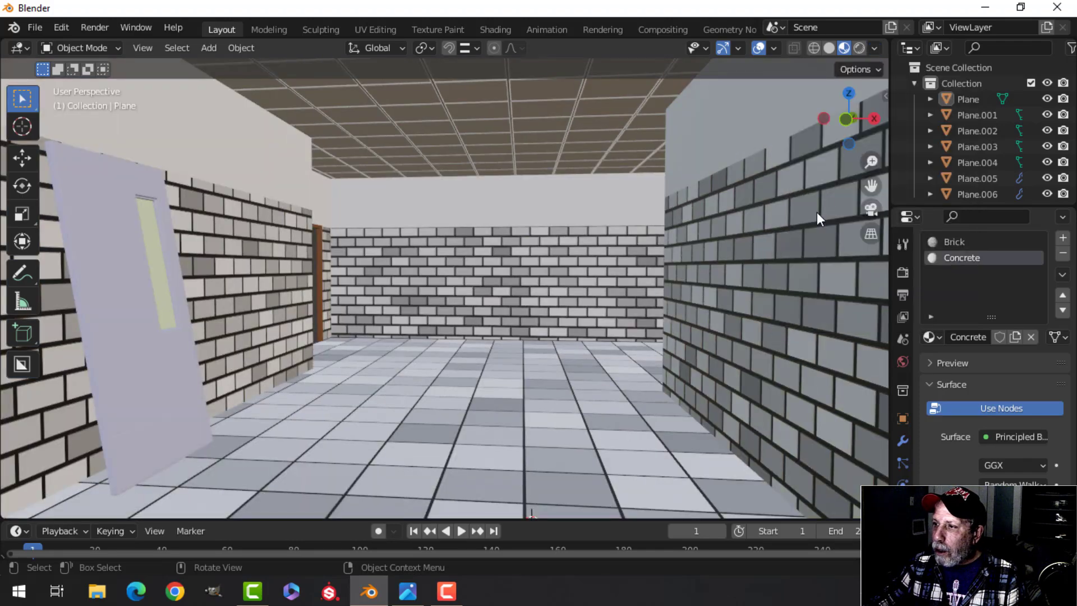
left_click(872, 48)
mouse_move(846, 238)
left_mouse_down()
mouse_move(796, 238)
mouse_move(809, 238)
left_mouse_up()
left_click(863, 191)
left_click(822, 232)
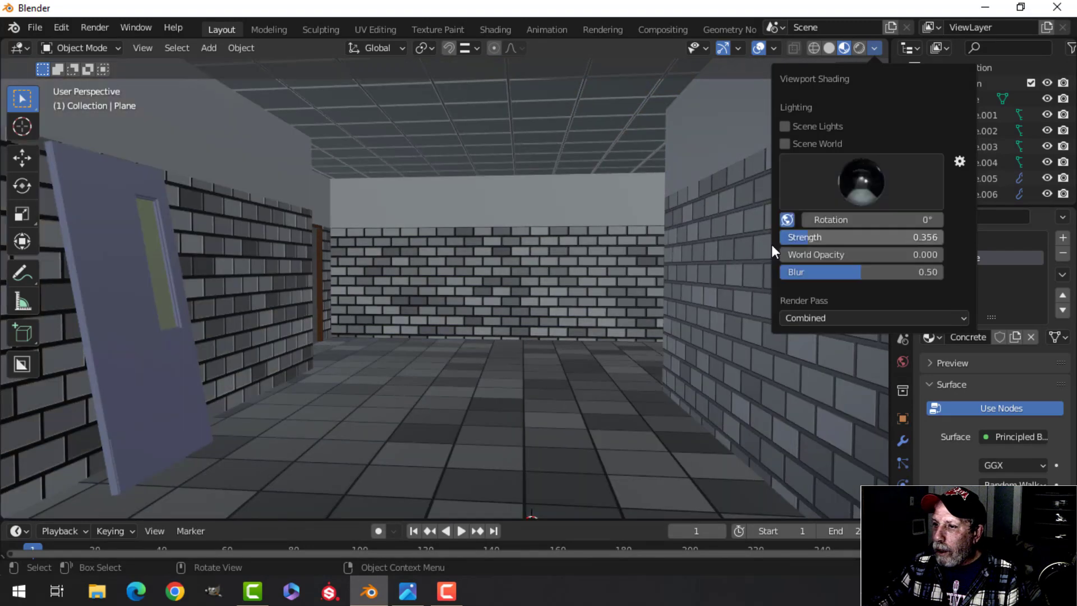
Enable Ambient Occlusion in the Eevee render settings with a distance of 1 m and a factor of 2
scroll(691, 284, "up", 1)
middle_click_drag(691, 284, 808, 218, "shift")
middle_click_drag(662, 243, 658, 206, "shift")
scroll(662, 235, "down", 2)
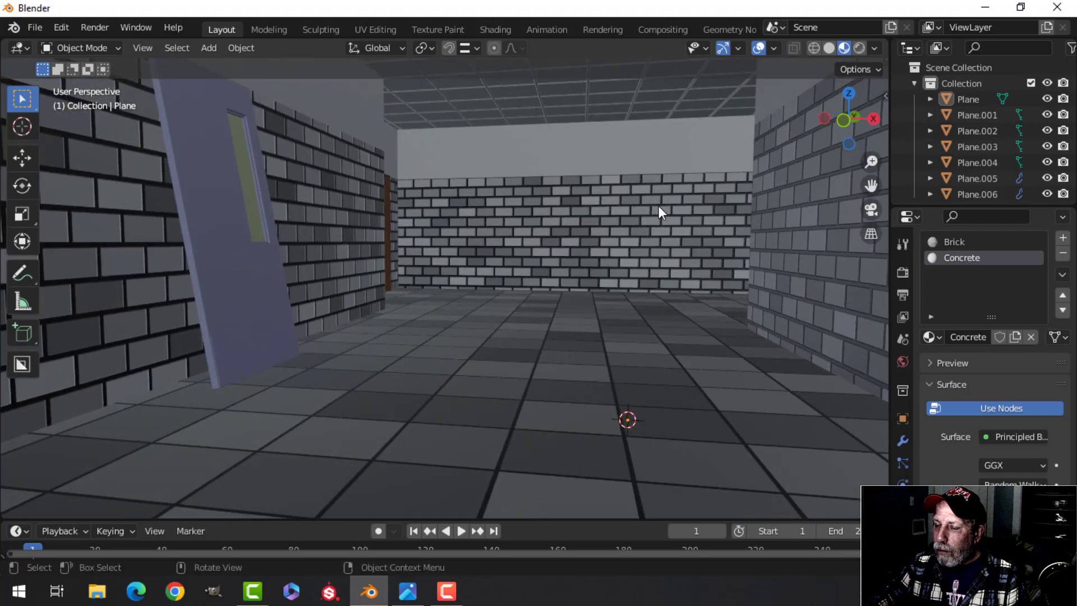
scroll(656, 211, "down", 2)
left_click(902, 272)
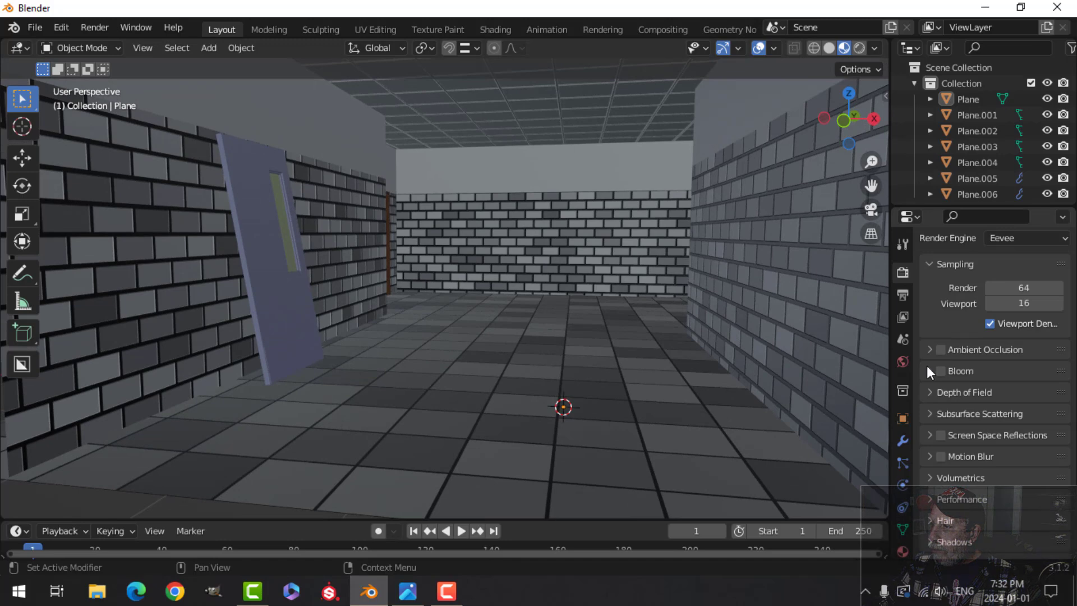
left_click(941, 348)
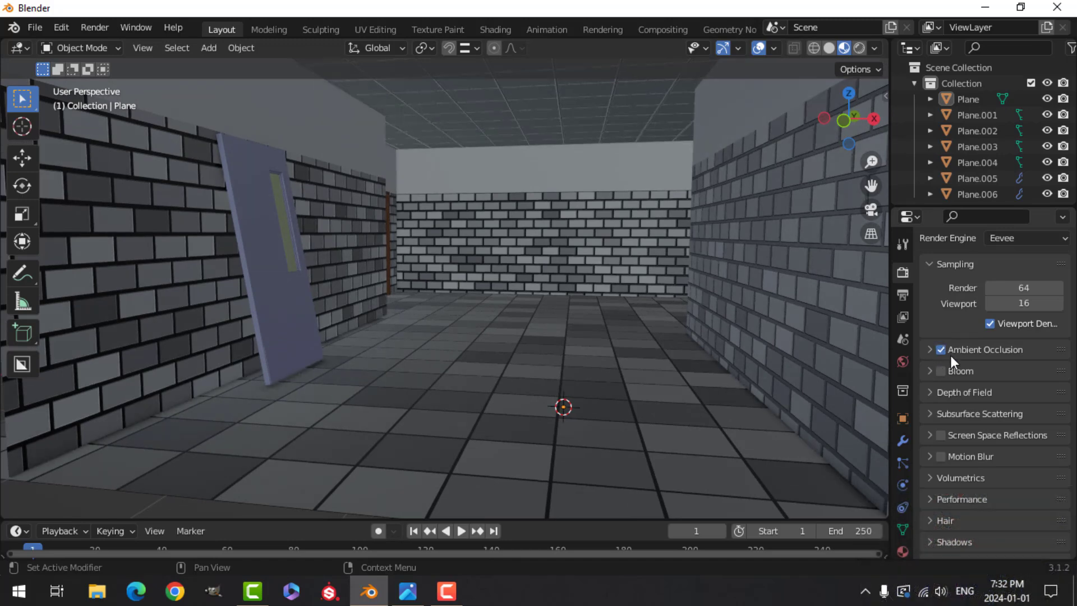
left_click(935, 351)
left_click(1012, 373)
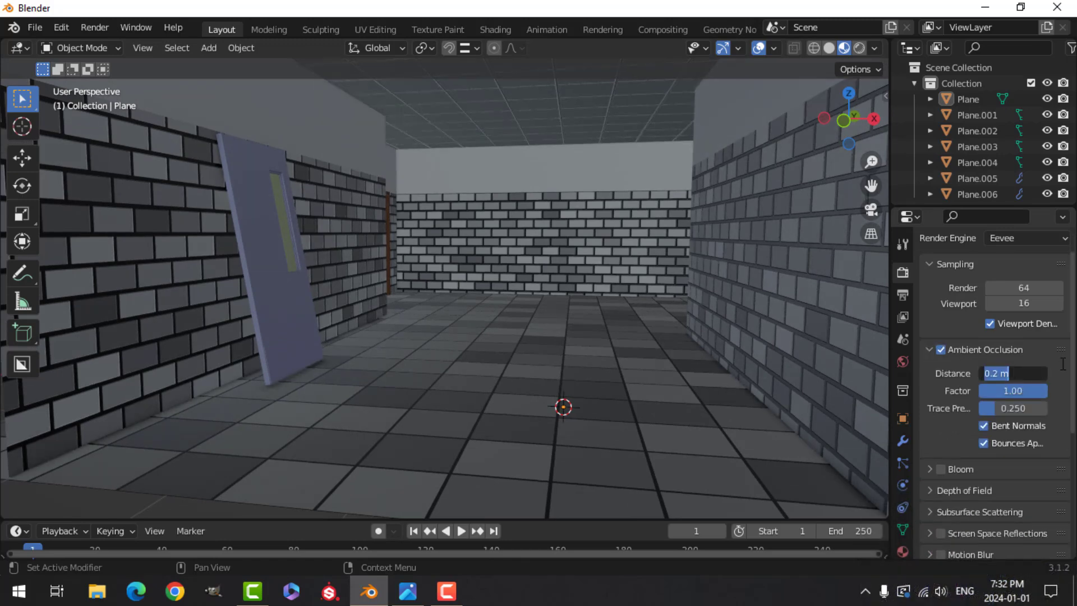
type("1")
key("Return")
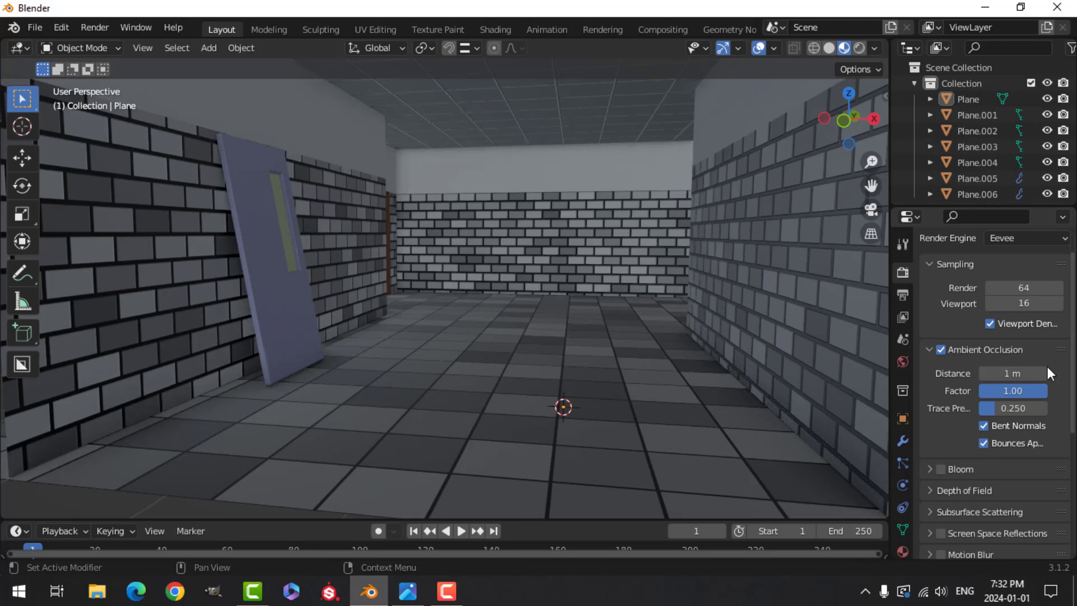
left_click(1008, 389)
type("2")
key("Return")
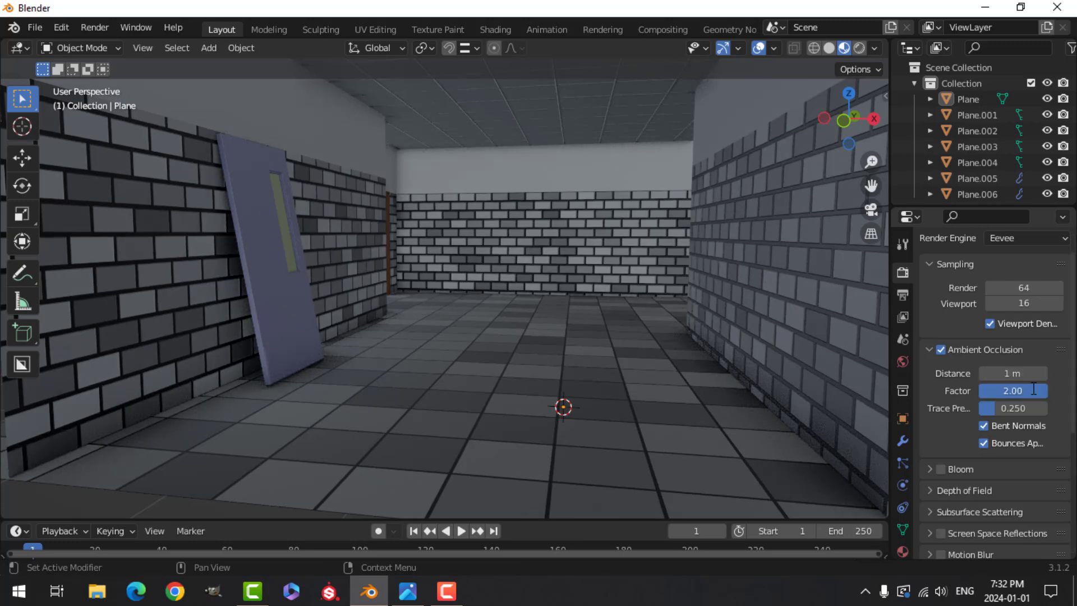
Enable Bloom and Screen Space Reflections, with Refraction on and Half Res Trace off
left_click(940, 469)
scroll(981, 524, "down", 2)
left_click(942, 502)
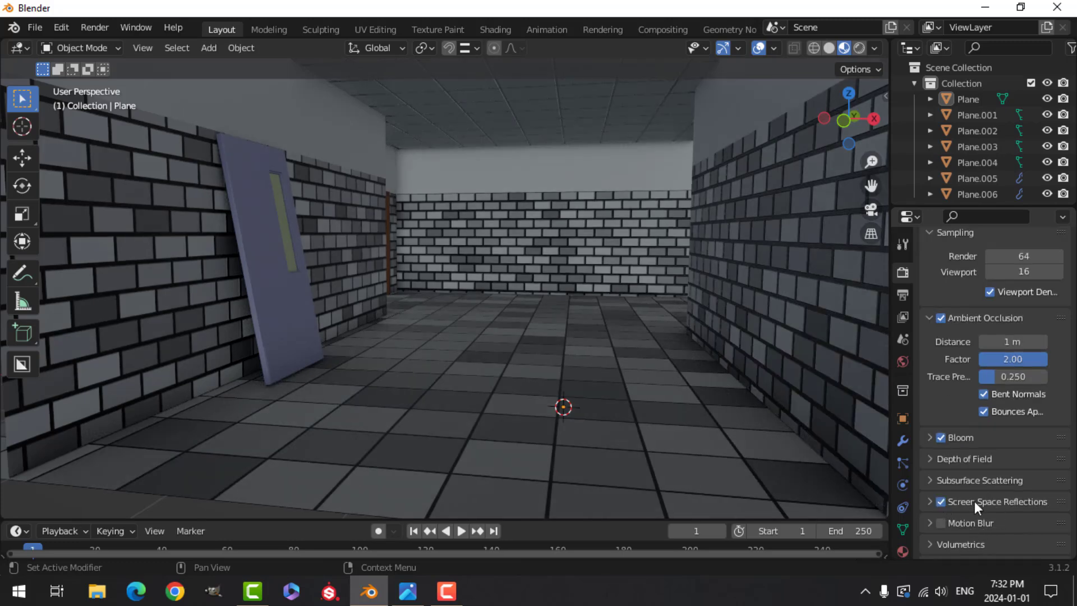
scroll(956, 496, "down", 2)
left_click(931, 470)
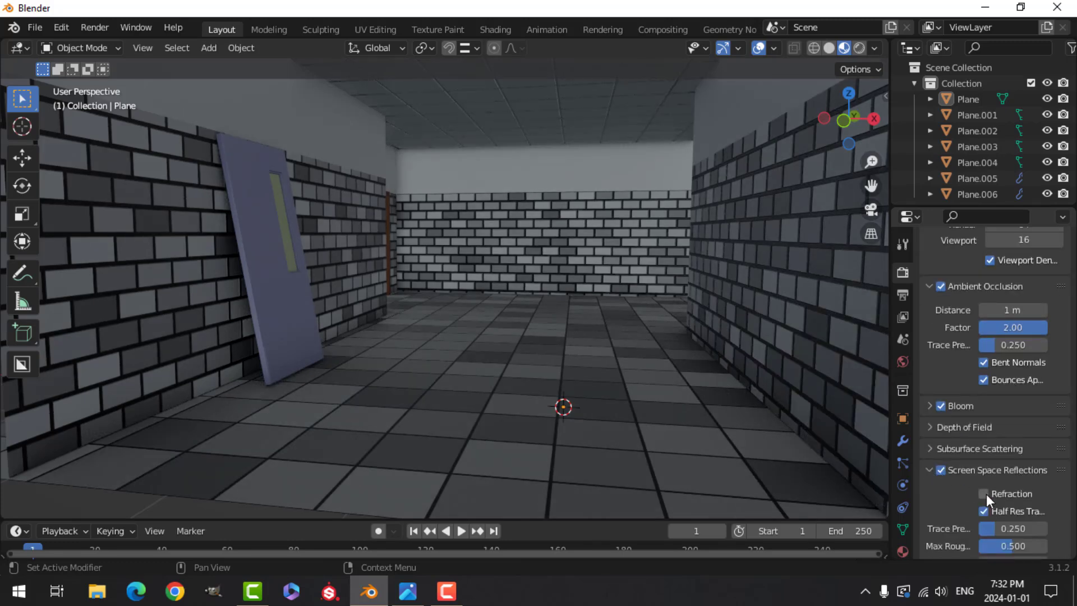
Set the render samples to 150 and collapse the Sampling and Ambient Occlusion settings
scroll(976, 392, "up", 2)
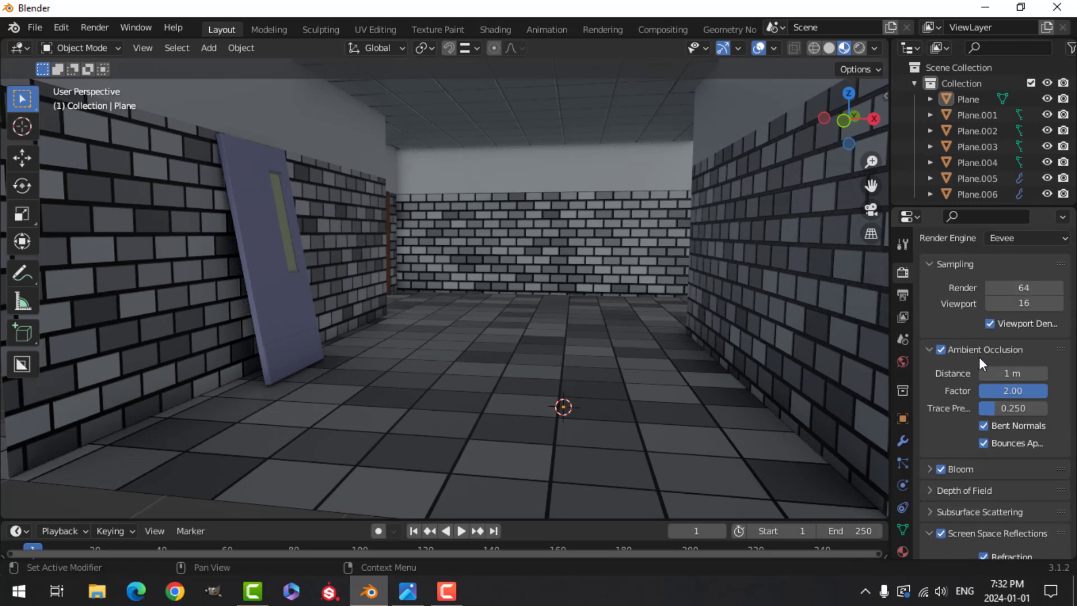
left_click(1054, 287)
type("150")
key("Return")
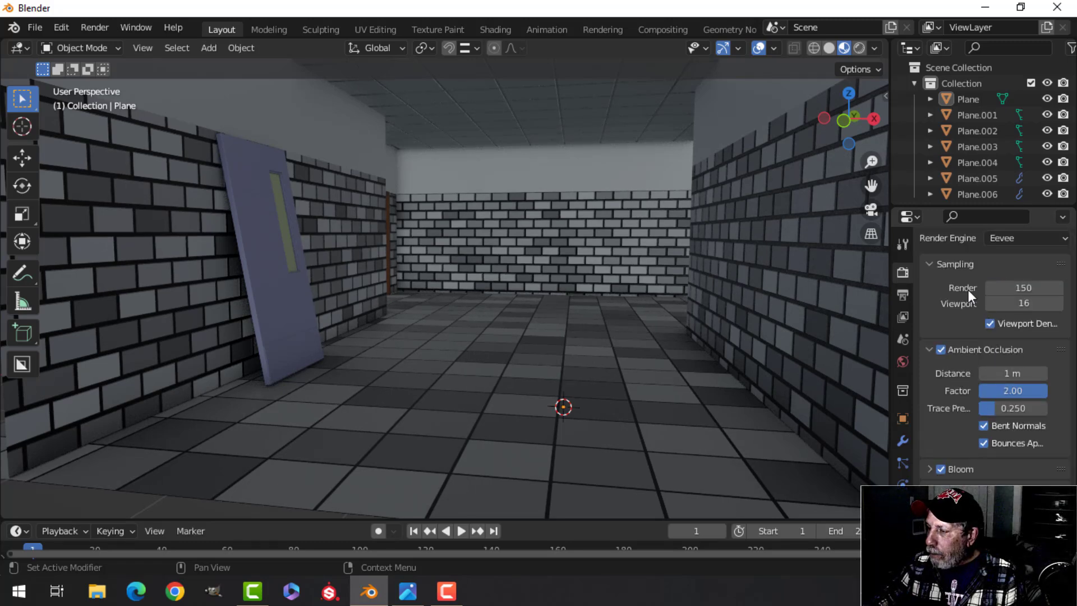
scroll(948, 303, "up", 1)
left_click(932, 296)
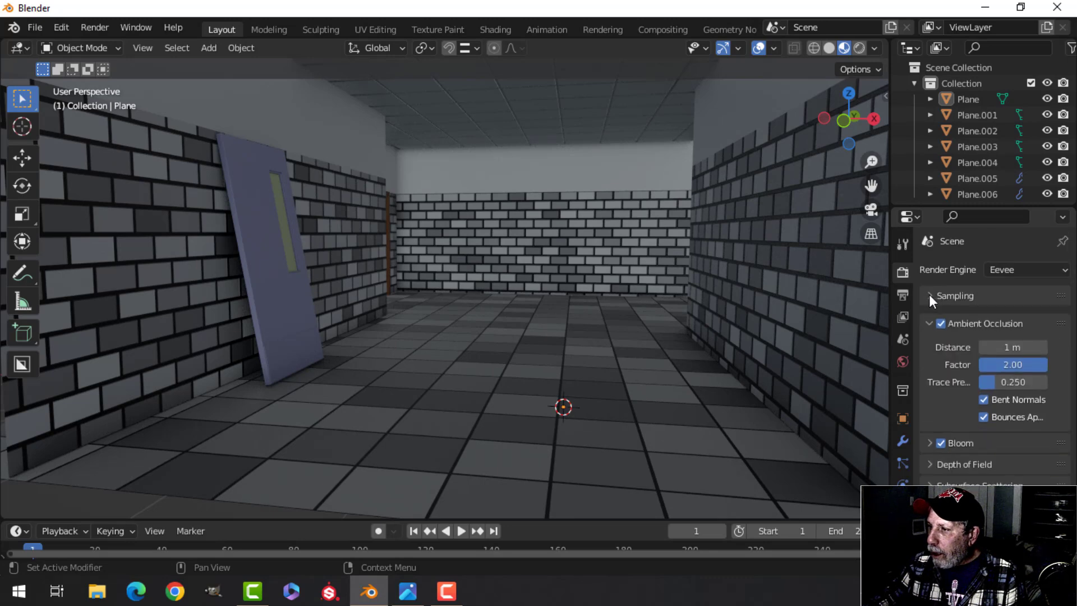
left_click(933, 317)
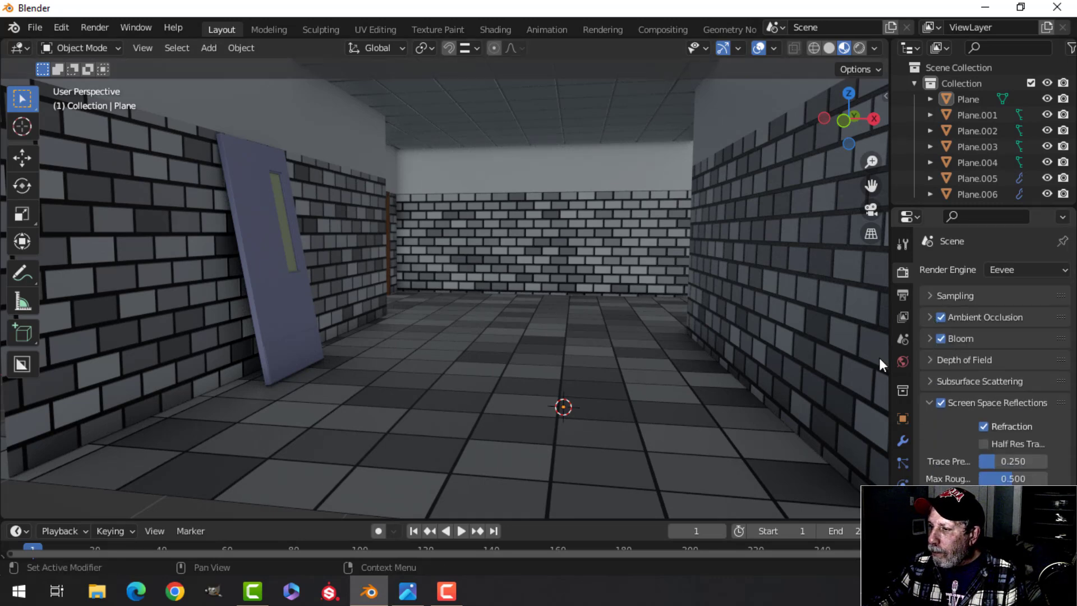
Add a point light and raise it along Z from the floor toward the ceiling
scroll(621, 322, "down", 3)
mouse_move(568, 341)
middle_mouse_down()
mouse_move(536, 342)
mouse_move(576, 344)
mouse_move(548, 346)
mouse_move(564, 324)
mouse_move(553, 341)
mouse_move(546, 331)
mouse_move(543, 363)
mouse_move(549, 339)
mouse_move(531, 361)
mouse_move(548, 346)
middle_mouse_up()
scroll(536, 342, "up", 4)
key("shift+a")
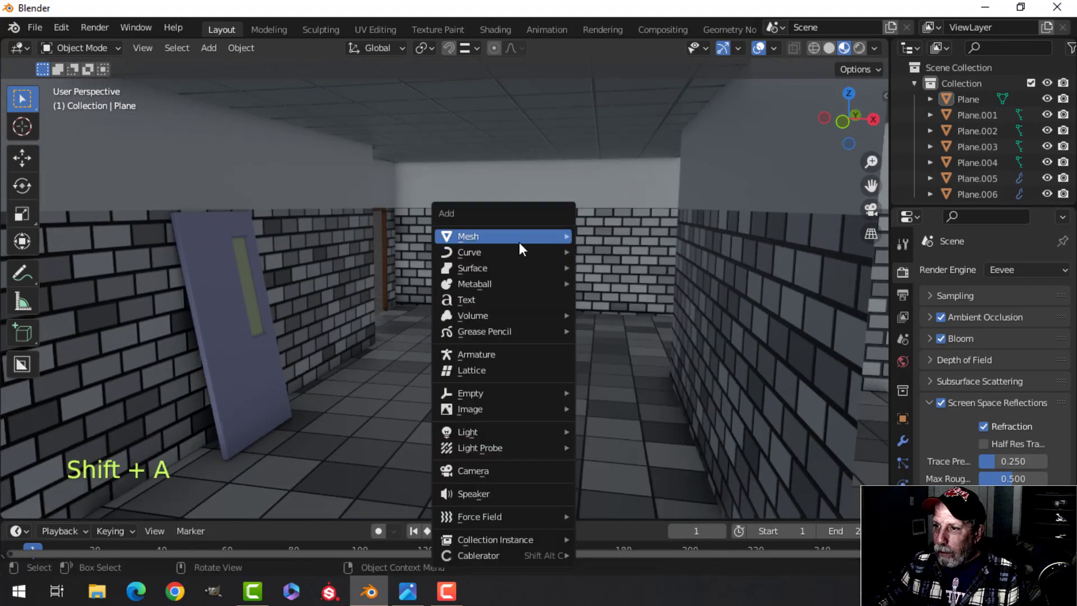
mouse_move(488, 430)
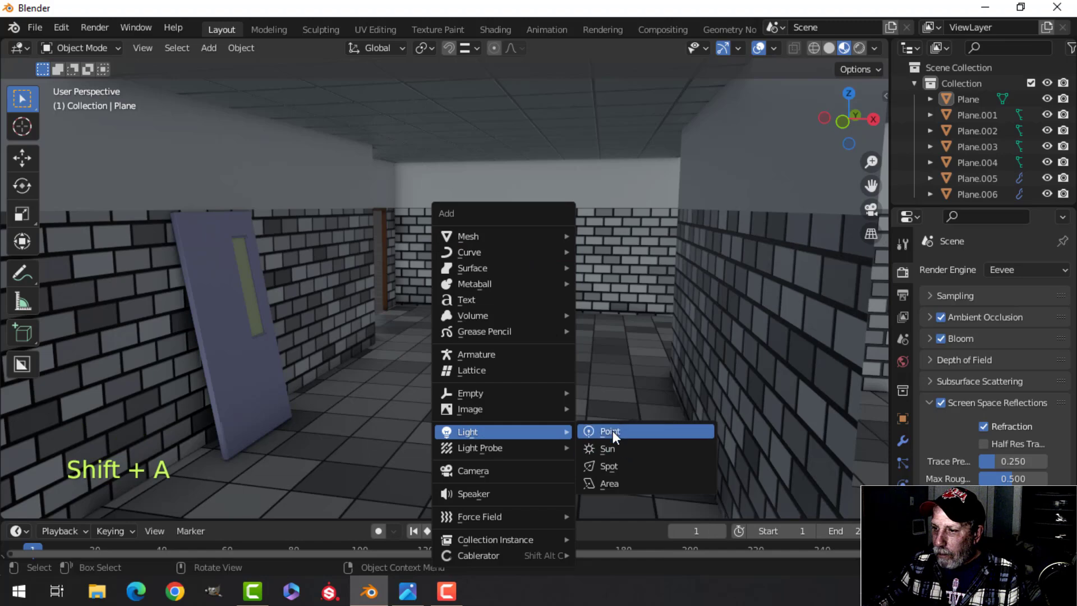
left_click(614, 432)
middle_click_drag(584, 392, 492, 367, "shift")
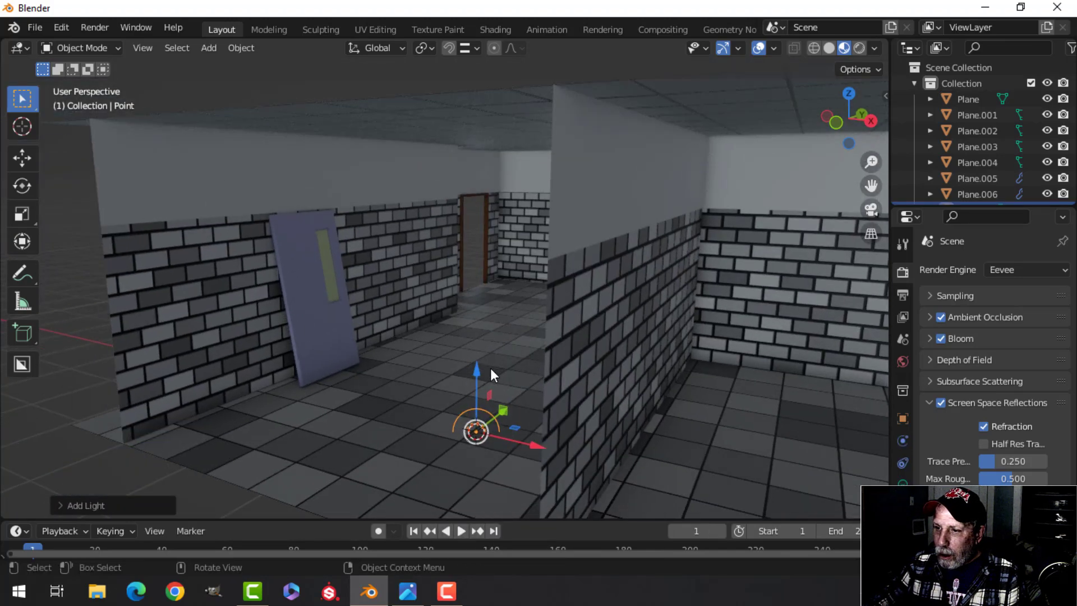
key("g")
key("z")
left_click(618, 205)
Move the point light to the far section of the room in a top wireframe view
mouse_move(618, 204)
middle_mouse_down()
mouse_move(548, 276)
mouse_move(537, 244)
mouse_move(542, 312)
middle_mouse_up()
key("KP_7")
key("z")
left_click(469, 245)
scroll(561, 272, "down", 3)
key("g")
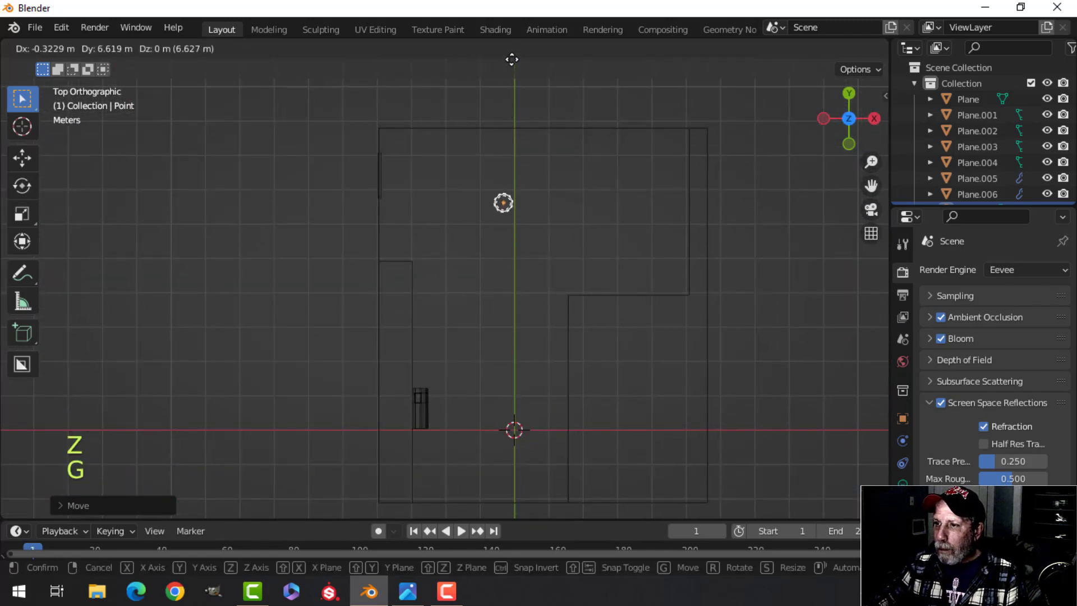
left_click(488, 490)
Check the light's placement from the side and return the viewport to Material Preview shading
middle_click_drag(555, 539, 428, 269)
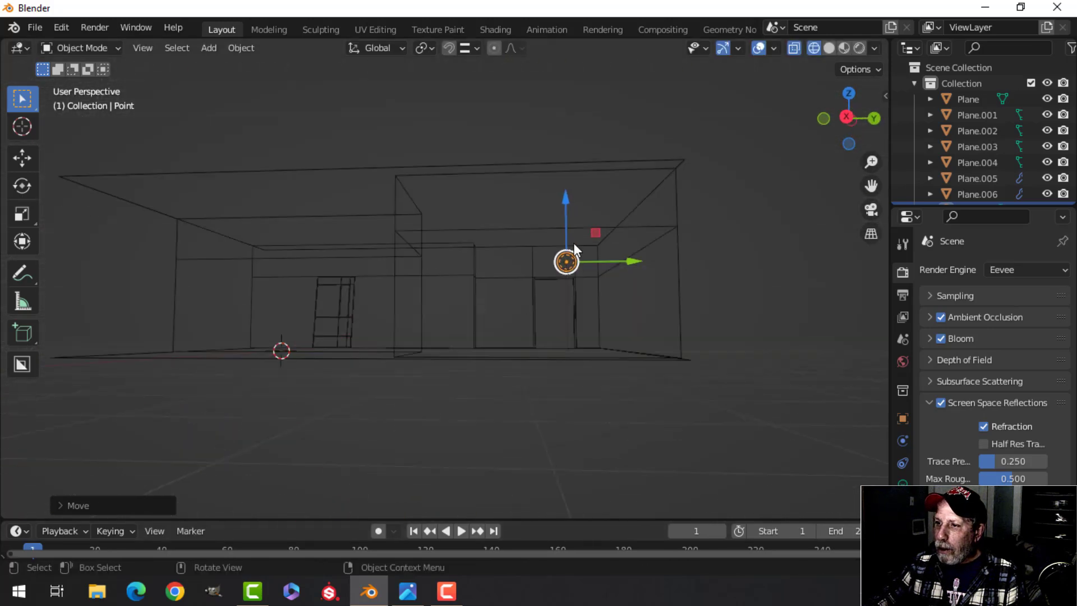
middle_click_drag(574, 244, 561, 231)
key("z")
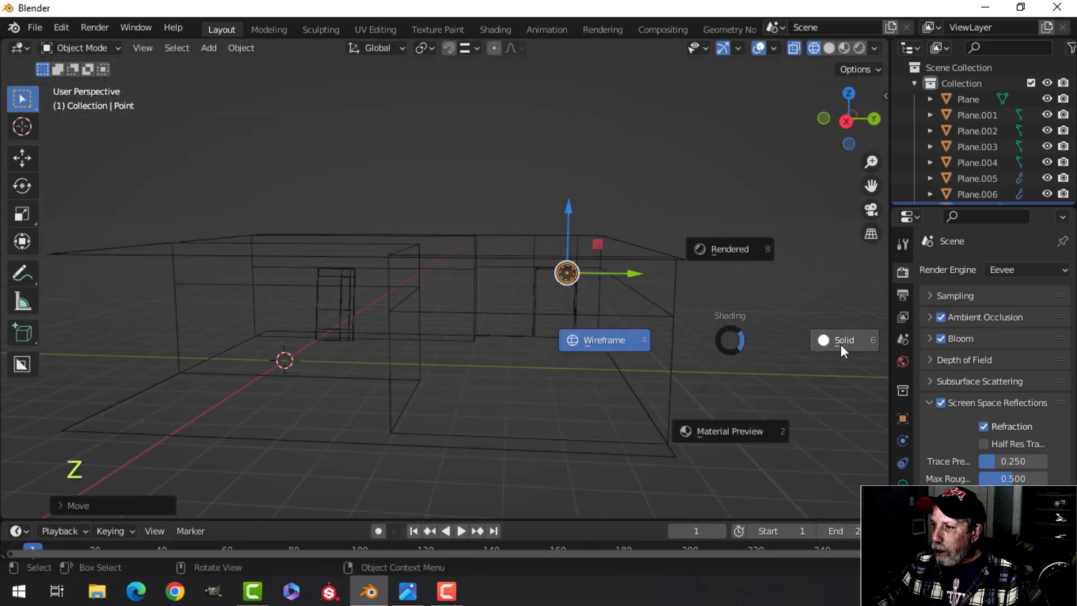
left_click(840, 344)
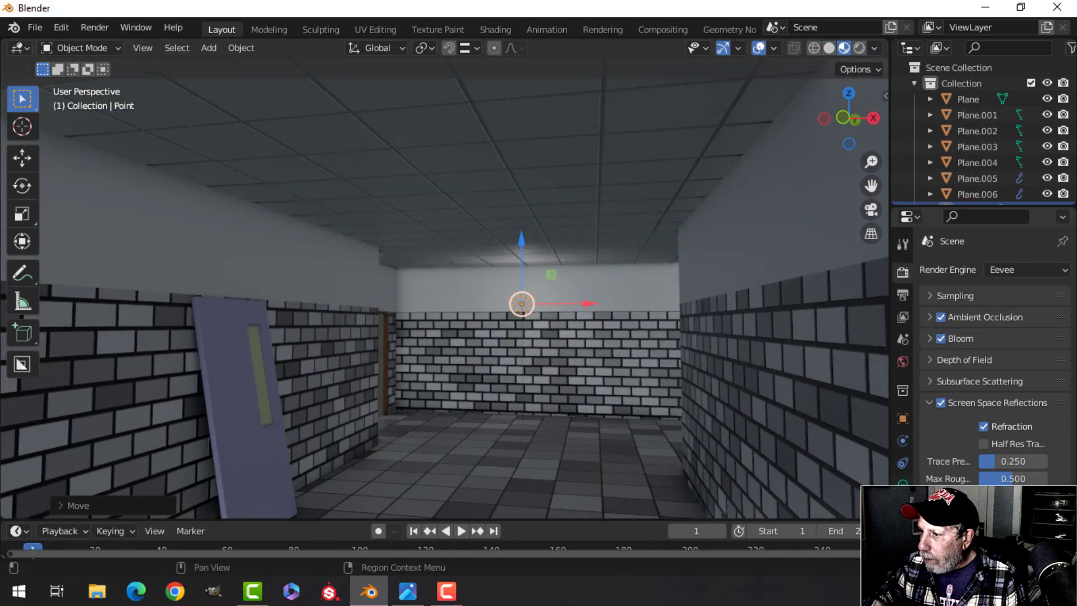
Set the point light's power to 100 W and enable Contact Shadows for it
left_click(903, 484)
double_click(1013, 378)
type("100")
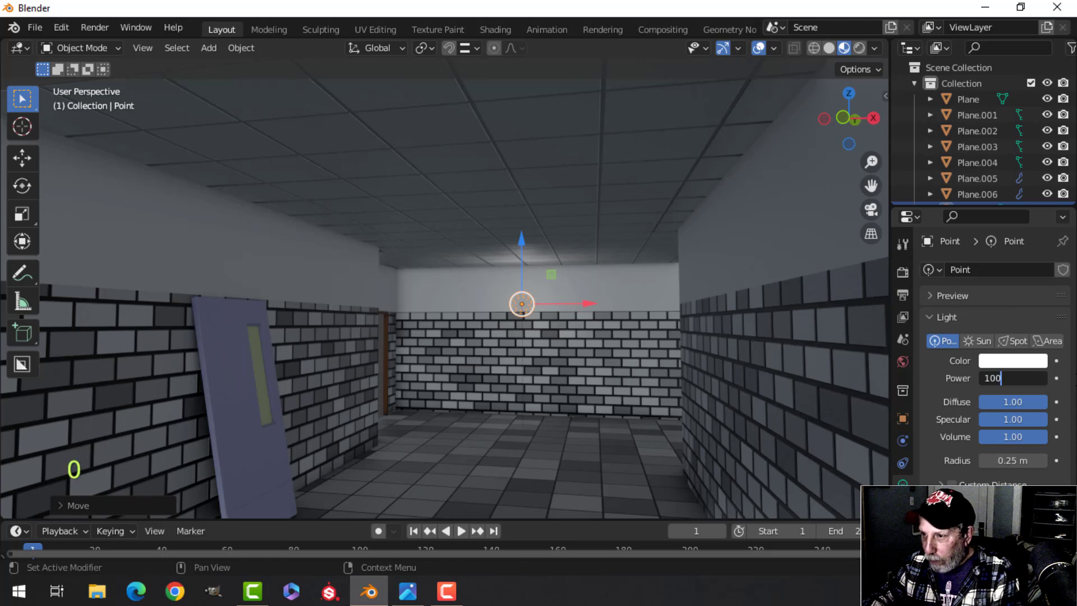
key("Return")
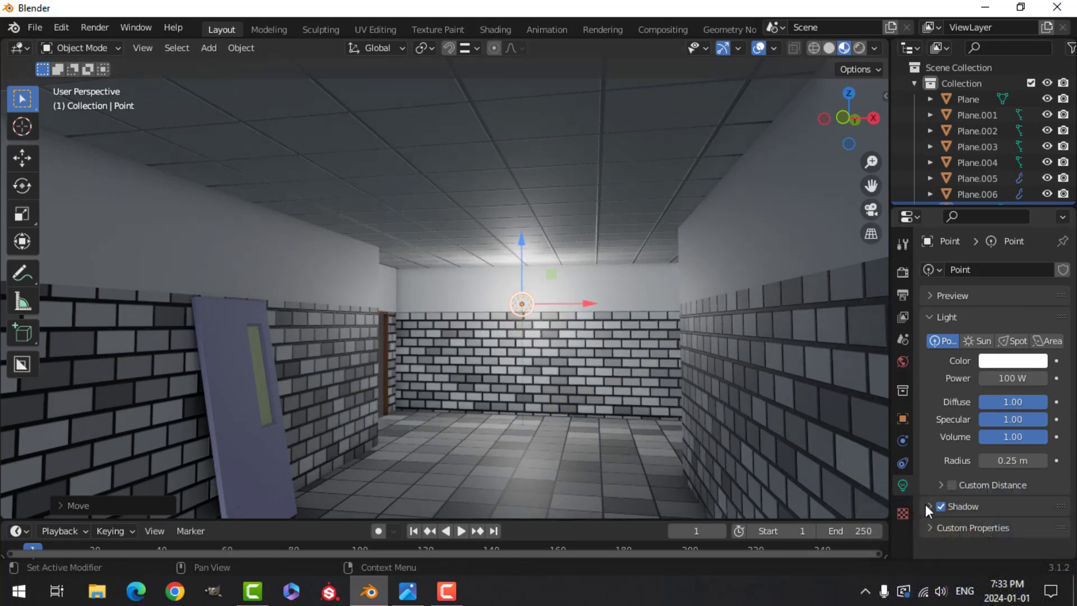
left_click(927, 506)
scroll(953, 502, "down", 4)
left_click(951, 478)
Give the point light a faint off-white tint and set its power to 50 W
middle_click_drag(744, 389, 693, 370)
left_click(1012, 265)
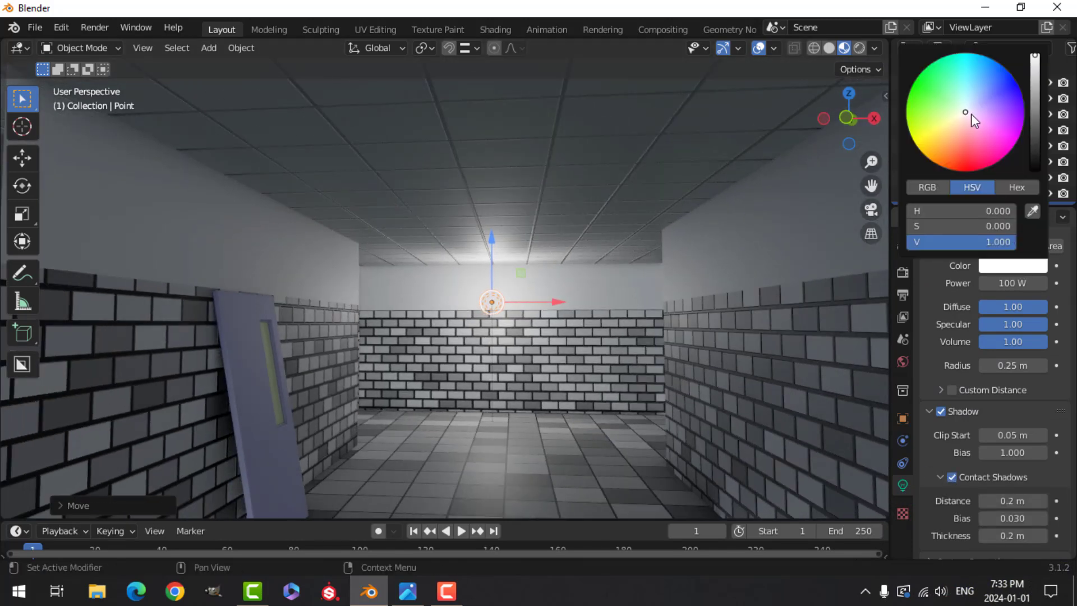
left_click_drag(969, 116, 963, 112)
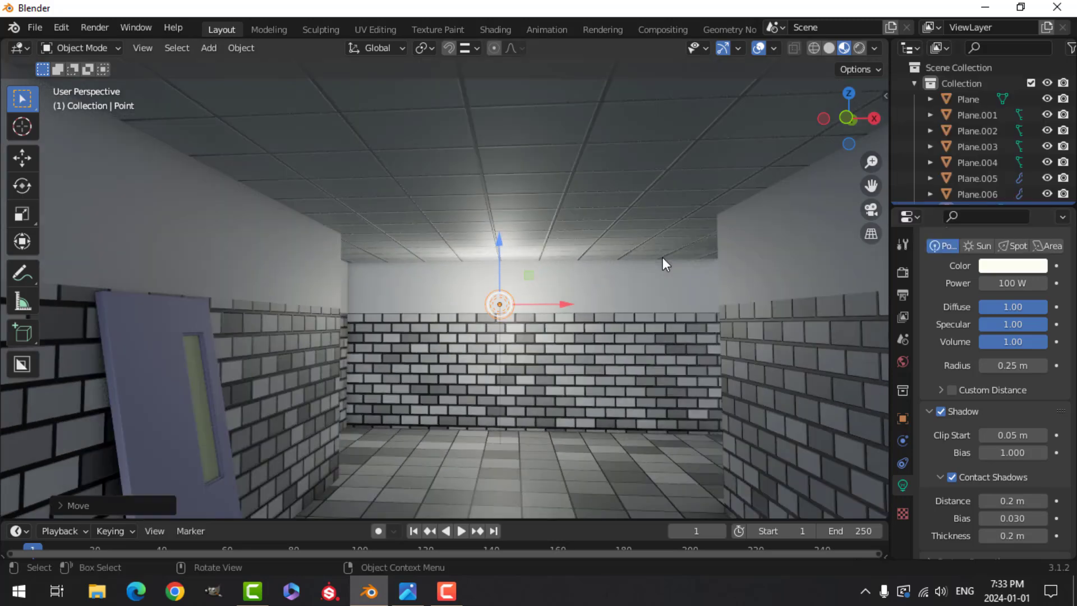
middle_click_drag(662, 257, 561, 269)
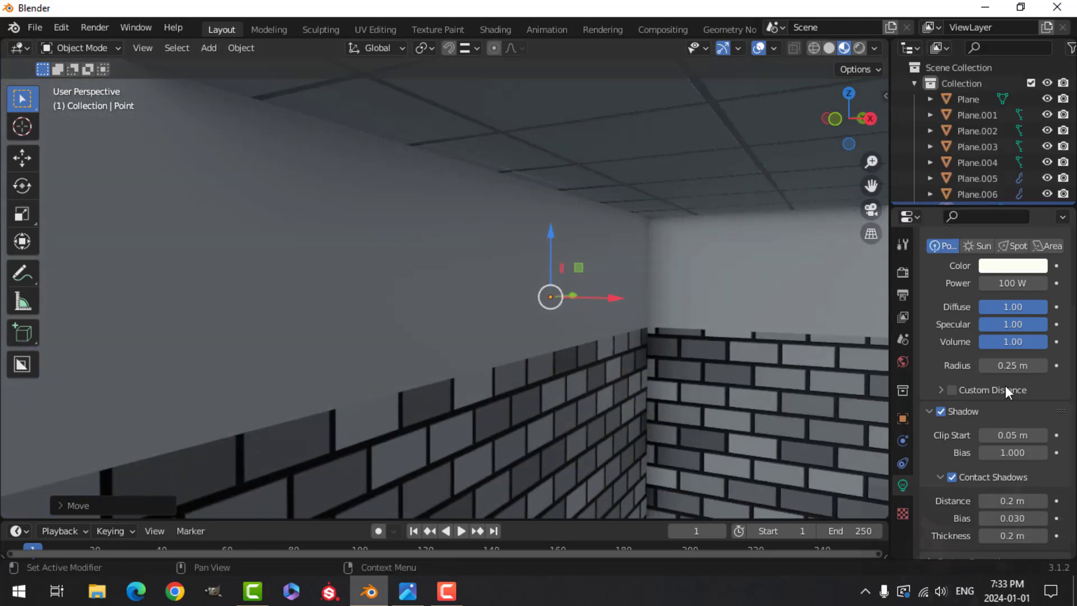
left_click(1013, 283)
type("50")
key("Return")
Raise the point light slightly along Z, then duplicate it and lower the copy straight down
middle_click_drag(561, 286, 538, 259)
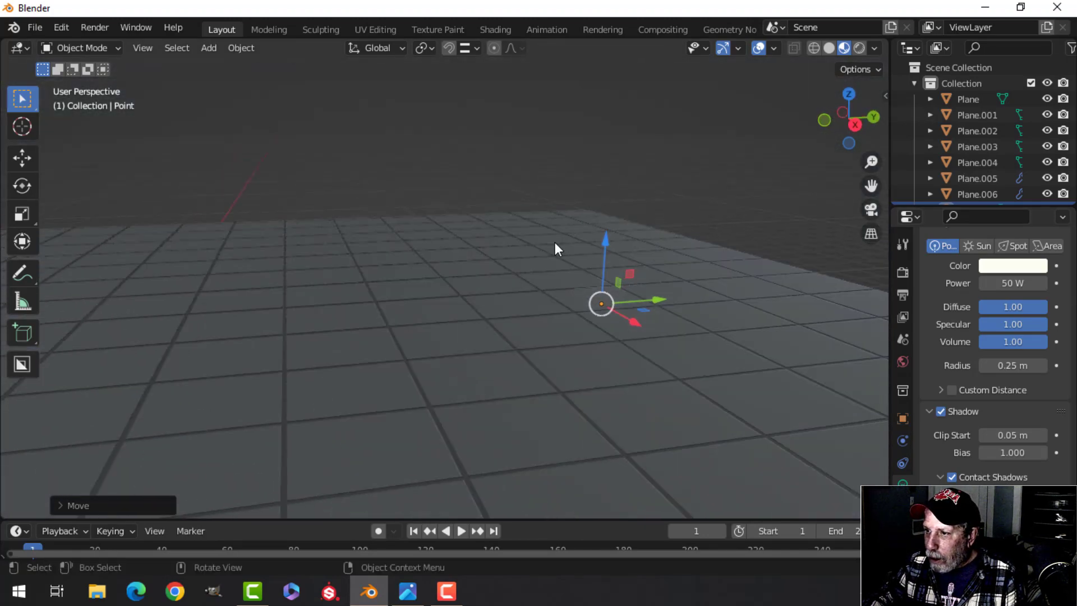
left_click_drag(605, 239, 603, 227)
middle_click_drag(603, 227, 726, 258)
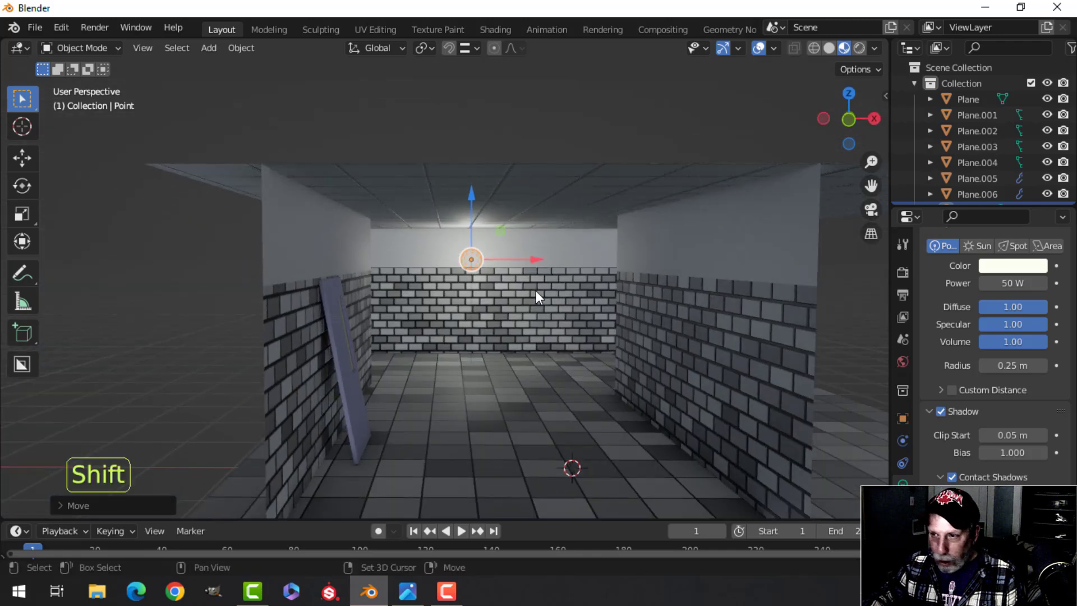
key("shift+d")
left_click_drag(470, 199, 470, 265)
Select the tiled floor and raise its material's roughness to about 0.732
scroll(569, 345, "up", 3)
middle_click_drag(568, 345, 517, 331, "shift")
left_click(519, 332)
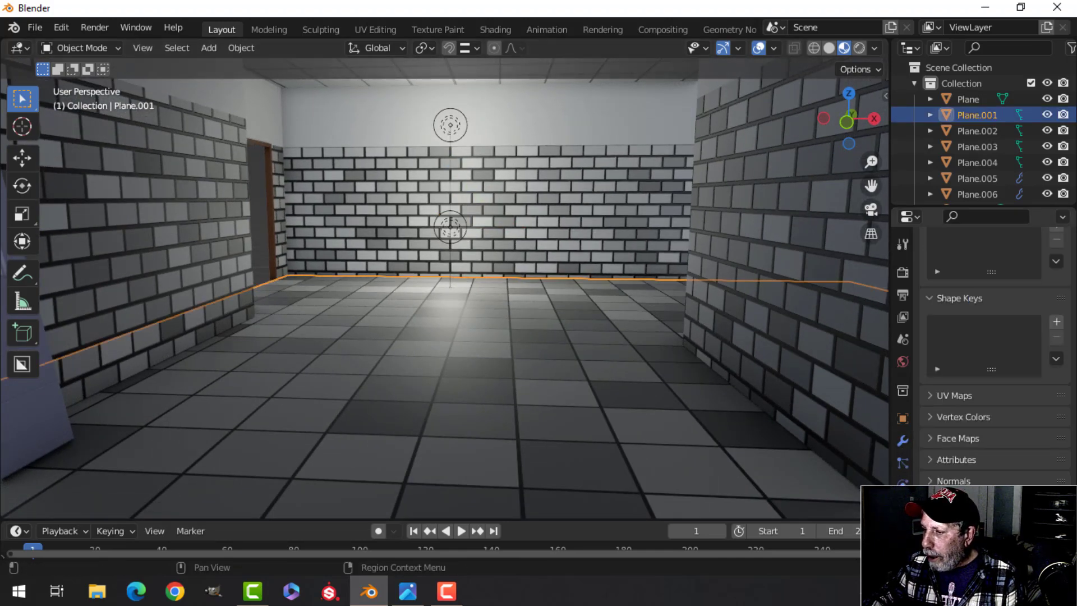
left_click(902, 550)
scroll(982, 533, "down", 5)
scroll(976, 468, "down", 3)
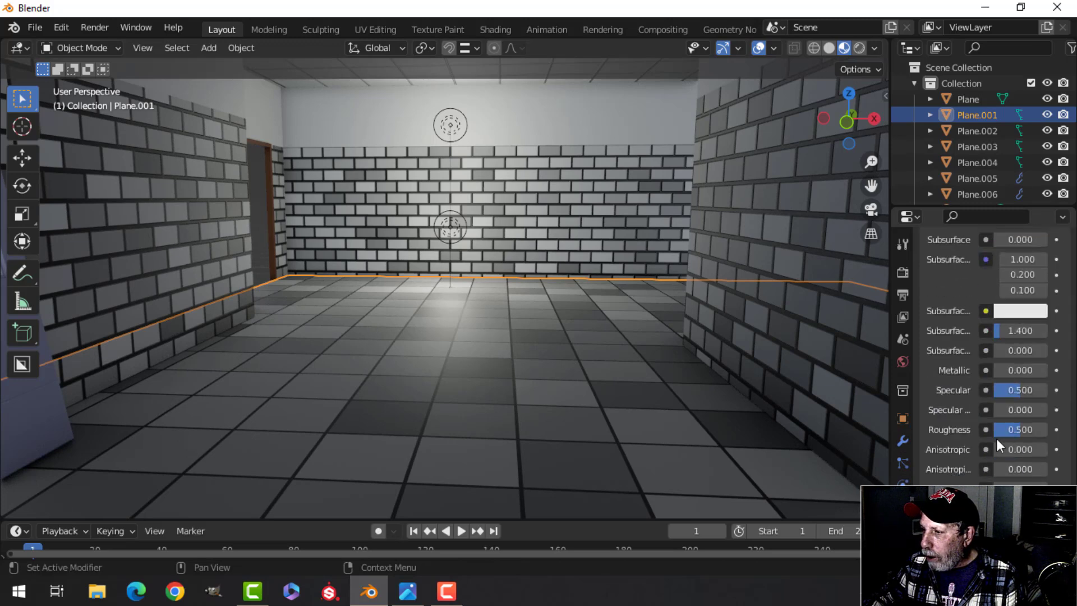
left_click_drag(1021, 430, 1032, 430)
Raise the roughness of the ceiling material slightly and set the wall material's roughness to about 0.659
middle_click_drag(581, 217, 555, 226, "shift")
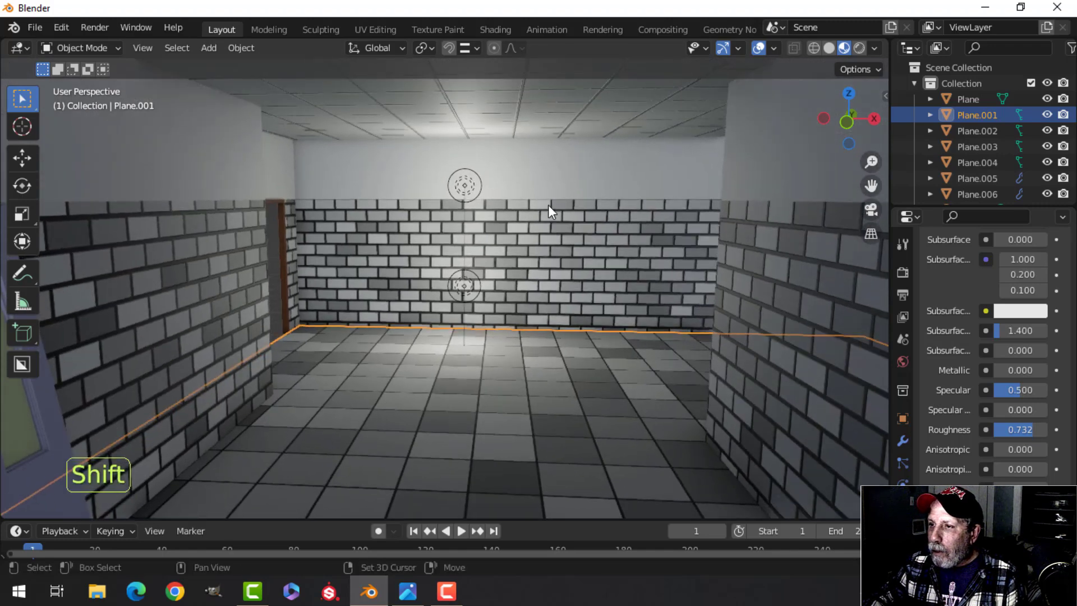
left_click(530, 105)
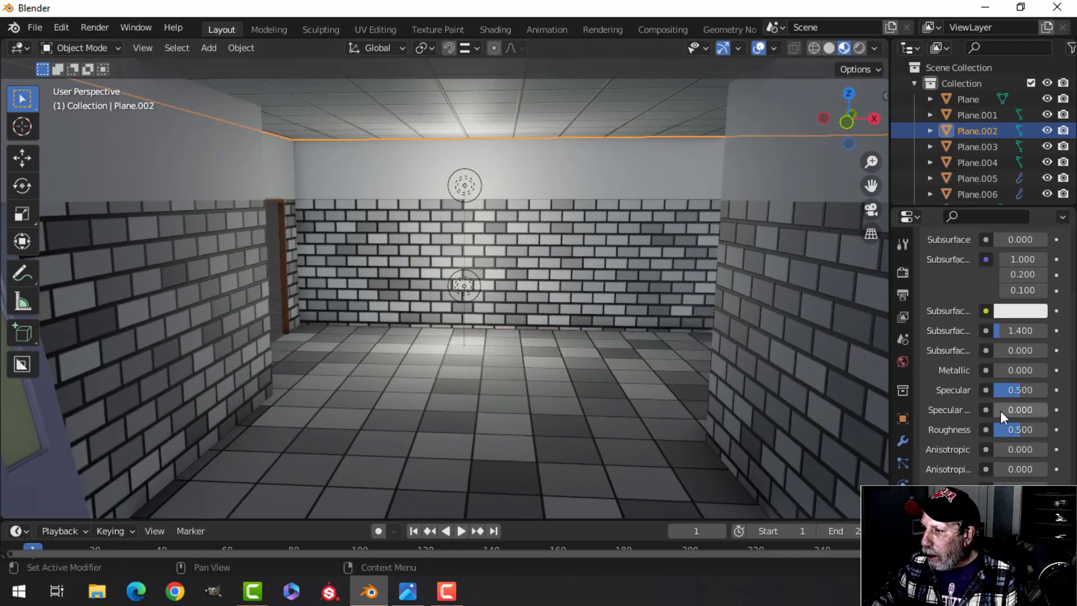
left_click_drag(1015, 430, 1026, 429)
left_click(846, 371)
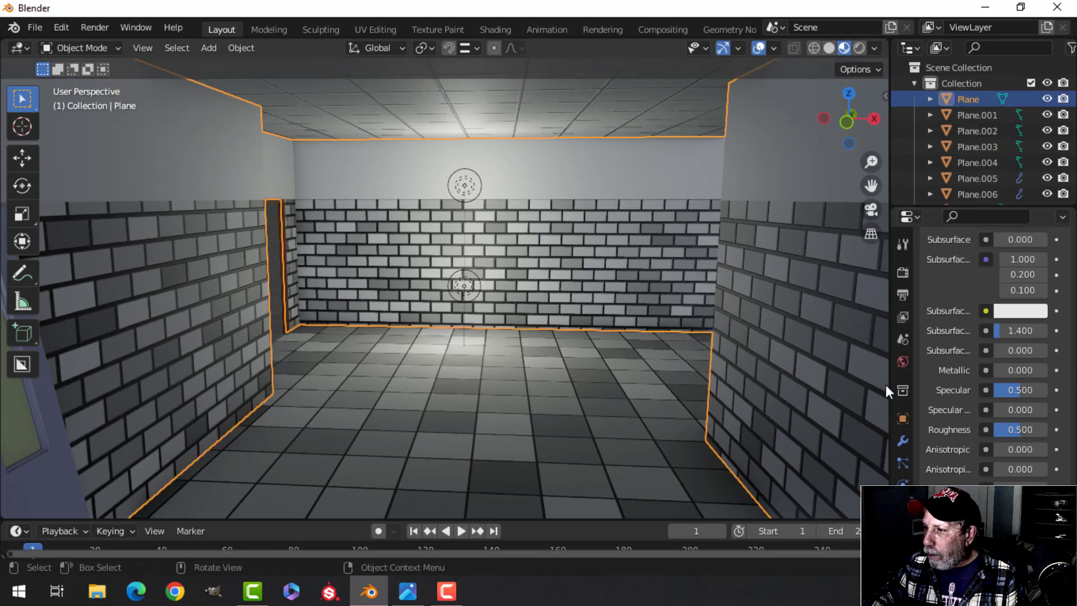
scroll(985, 445, "up", 2)
left_click_drag(1004, 461, 1013, 461)
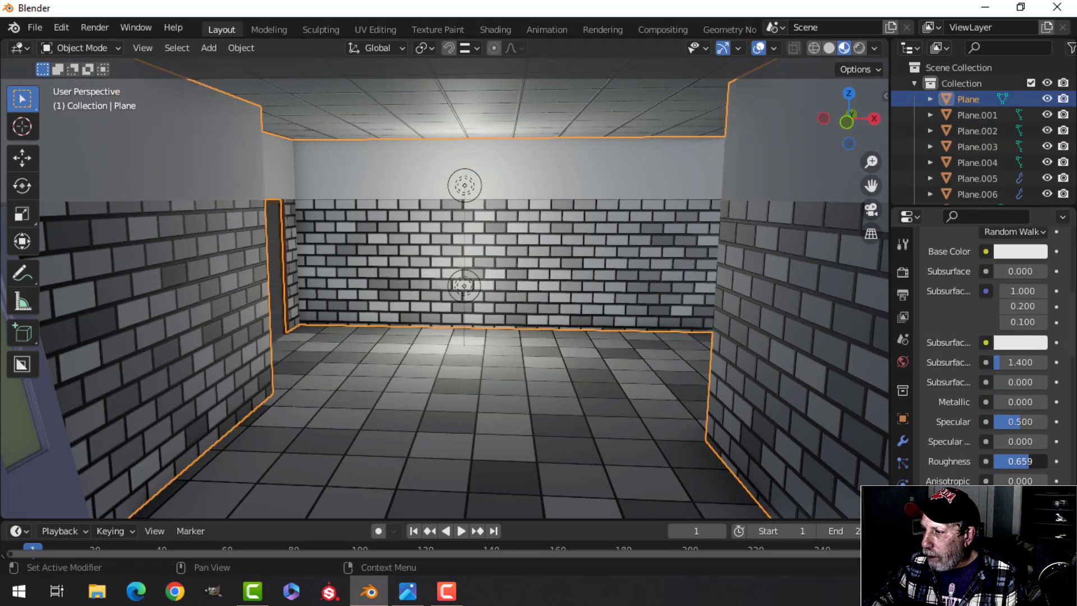
Deselect everything and enable Scene World lighting for the Material Preview viewport shading
key("alt+a")
left_click(874, 48)
left_click(785, 143)
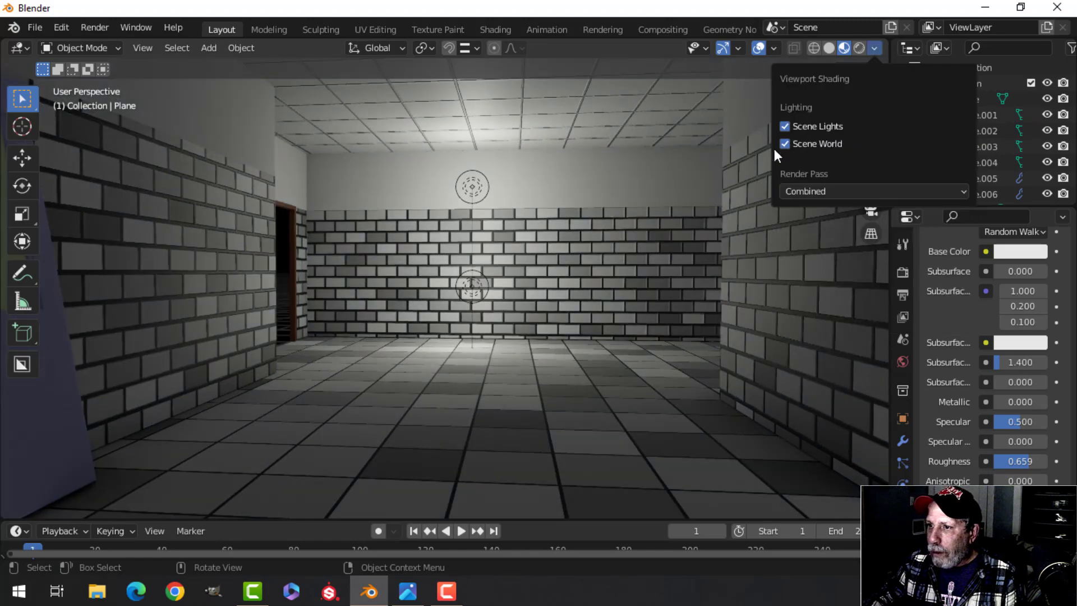
scroll(631, 261, "down", 2)
middle_click_drag(630, 261, 635, 225, "shift")
left_click(878, 47)
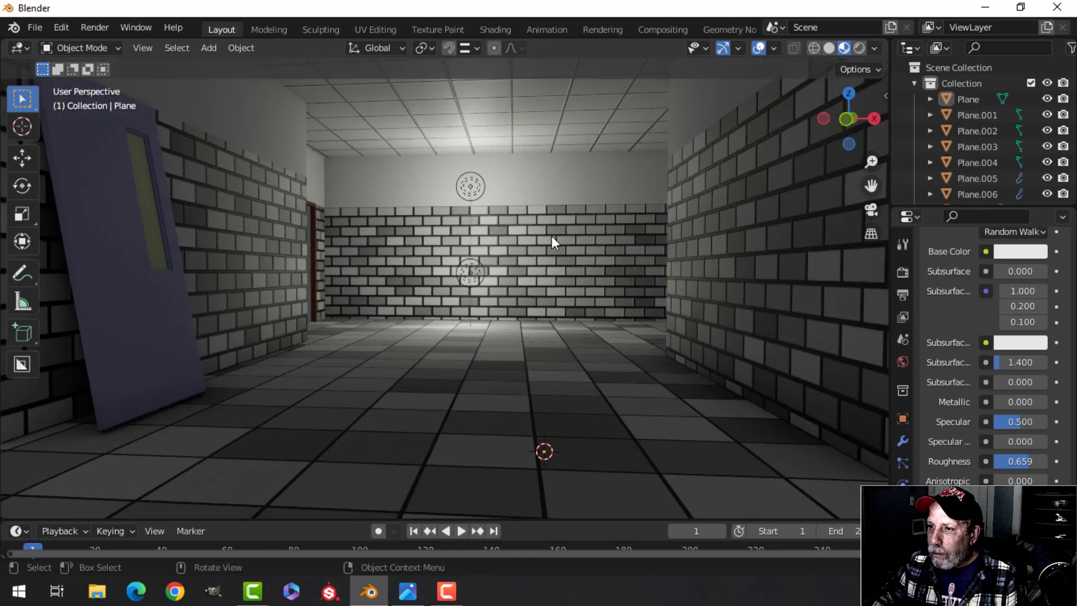
Change the upper point light's colour to a pale light blue
left_click(470, 186)
left_click(1004, 252)
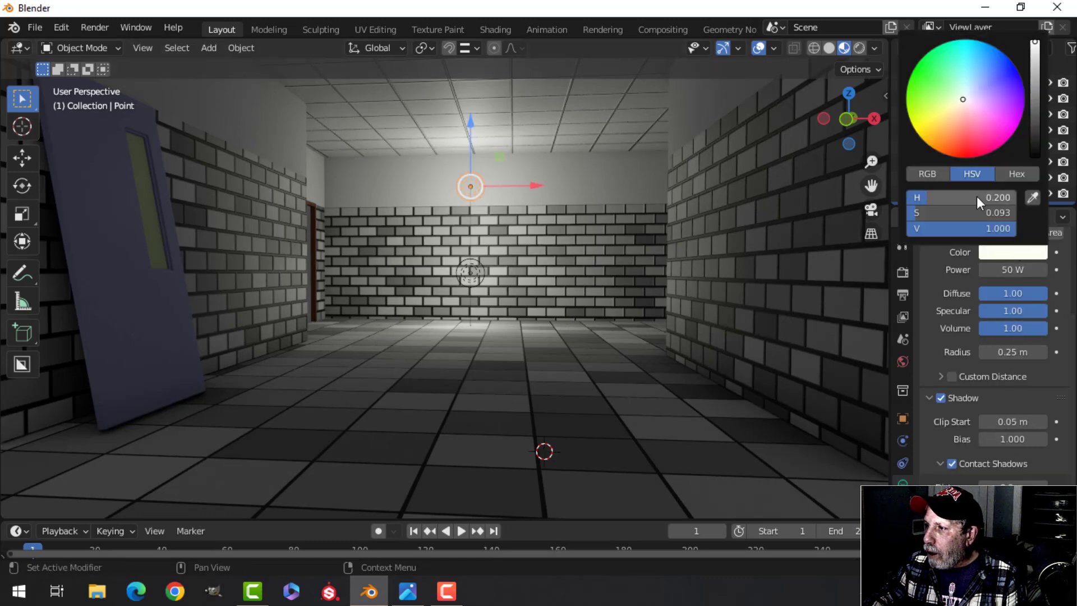
left_click(965, 99)
left_click_drag(964, 100, 971, 86)
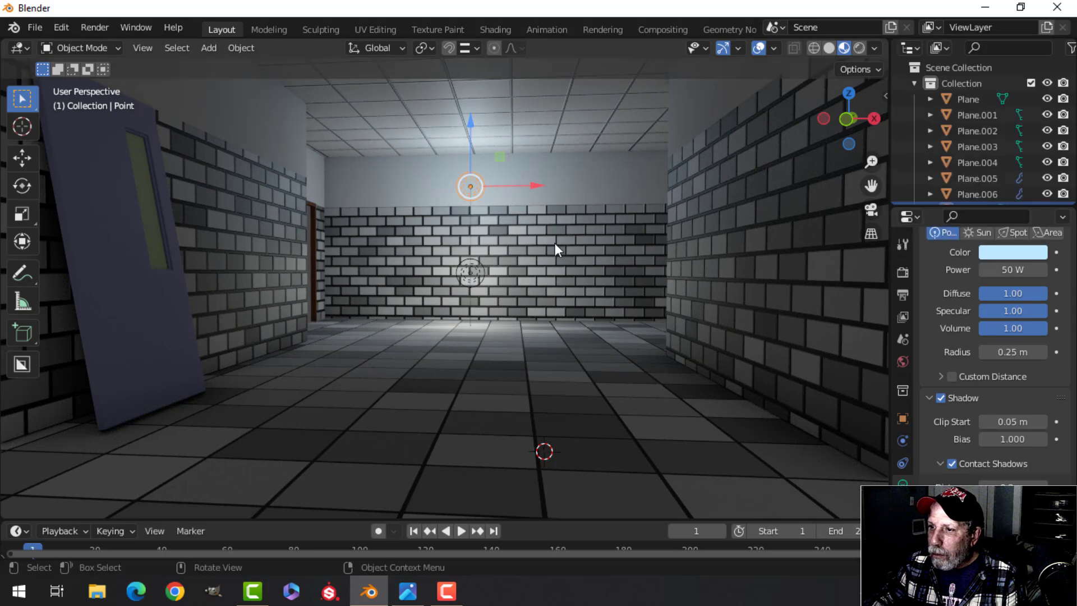
Give the lower point light a very faint bluish-lavender tint and deselect everything
left_click(465, 271)
left_click(1006, 253)
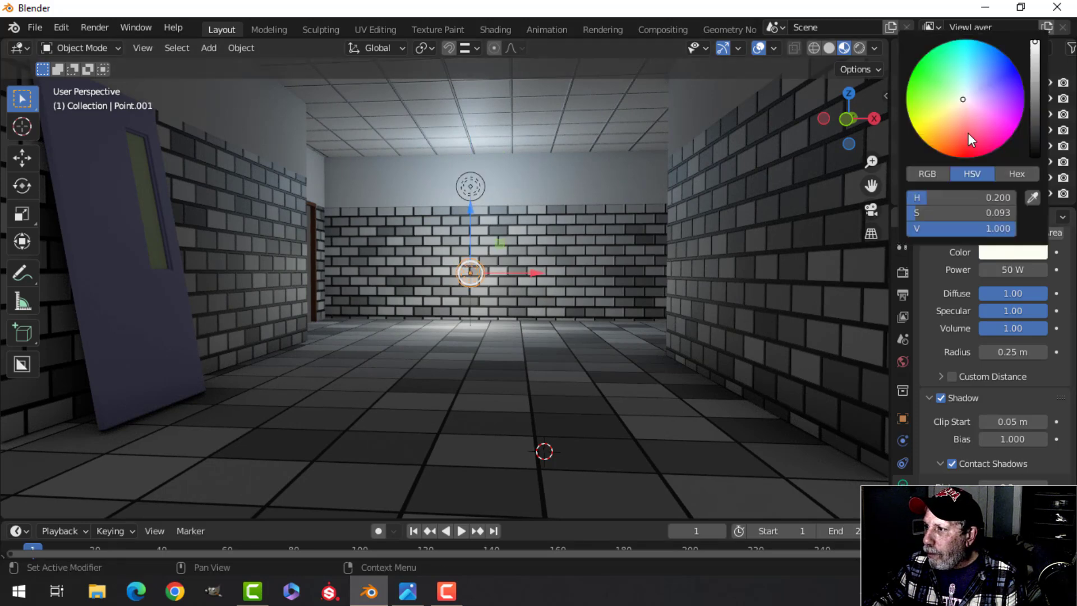
left_click(965, 102)
key("a")
key("alt+a")
scroll(603, 307, "up", 4)
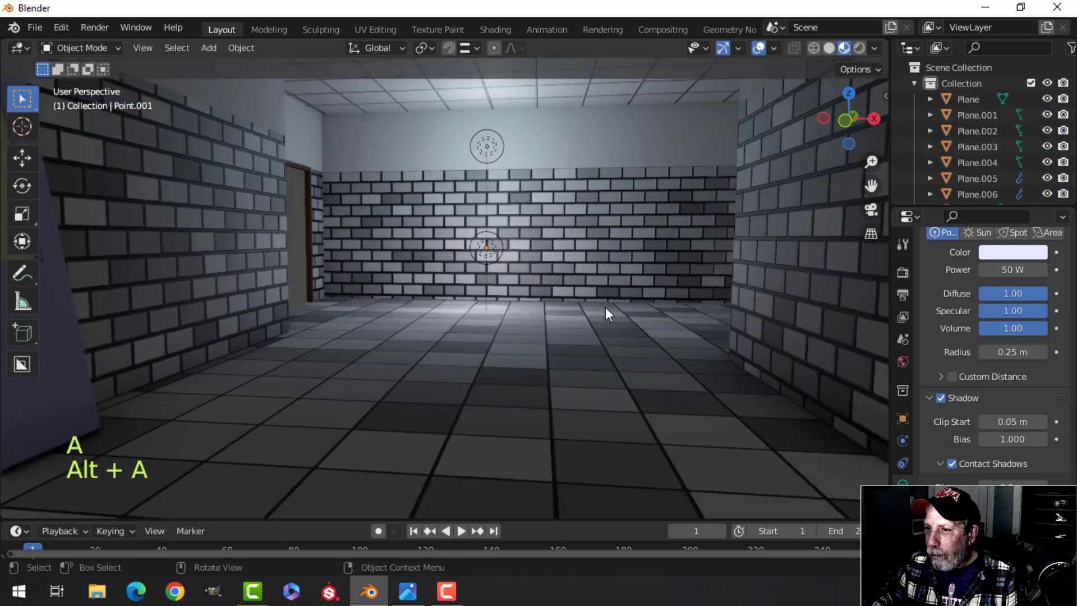
Darken the world background colour to near black and bring up the reference image for comparison
left_click(903, 362)
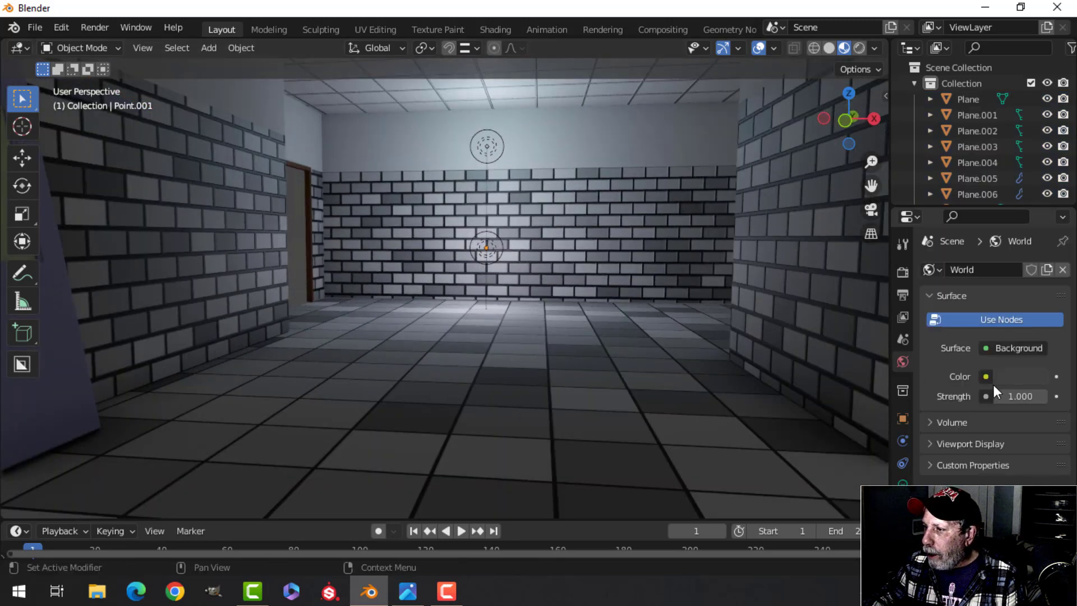
left_click(1021, 377)
left_click(1035, 248)
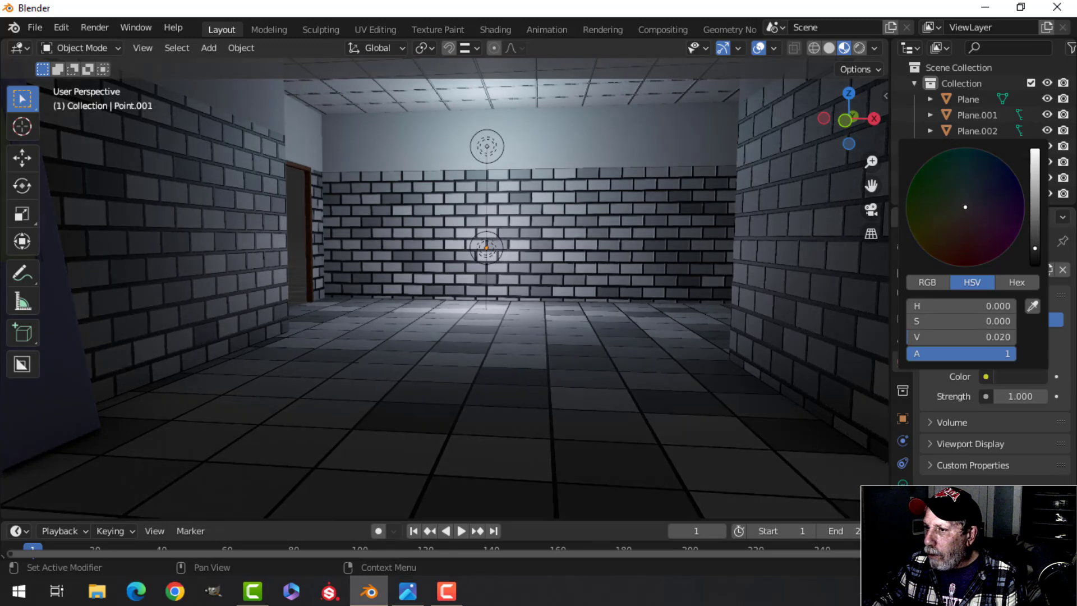
left_click_drag(1035, 249, 1035, 253)
mouse_move(540, 332)
middle_mouse_down("shift")
mouse_move(516, 338)
mouse_move(564, 330)
mouse_move(517, 341)
mouse_move(555, 338)
mouse_move(548, 348)
middle_mouse_up("shift")
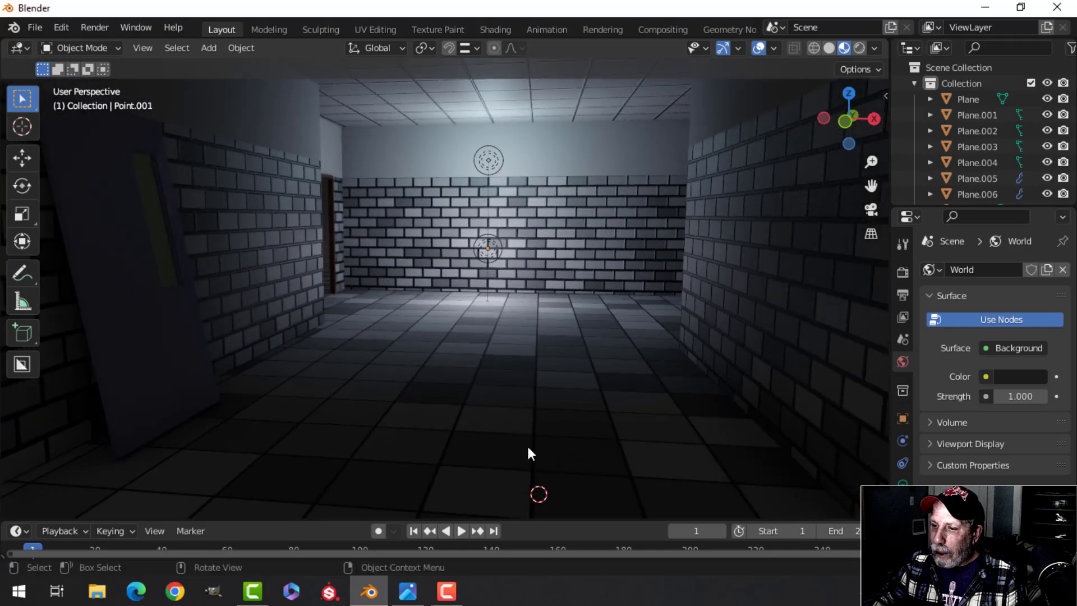
left_click(409, 591)
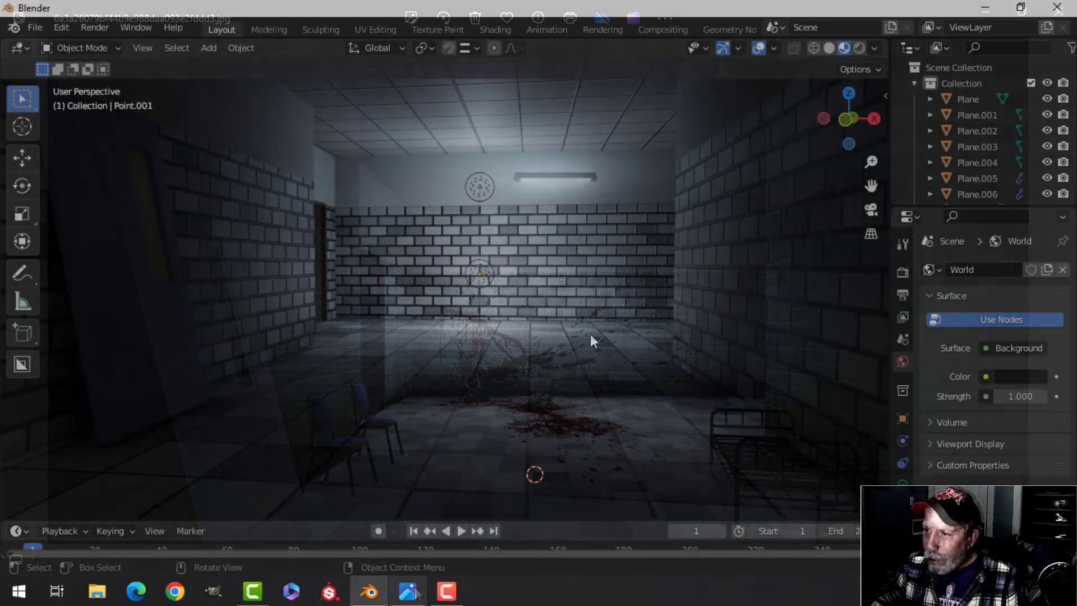